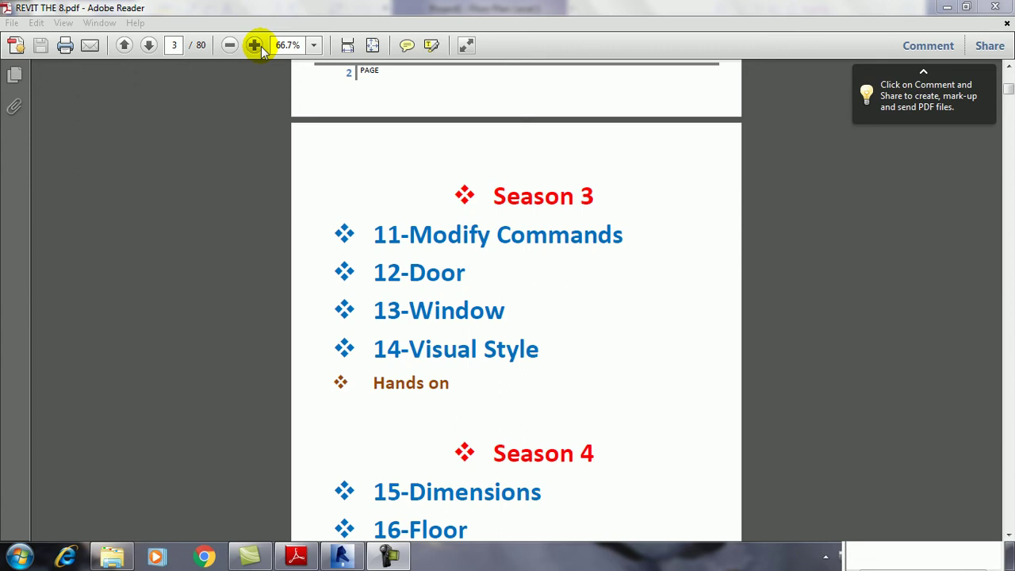
- Zoom the PDF to 100% and highlight the Season 3 topics: Door, Window, Visual Style, Hands on
left_click(254, 46)
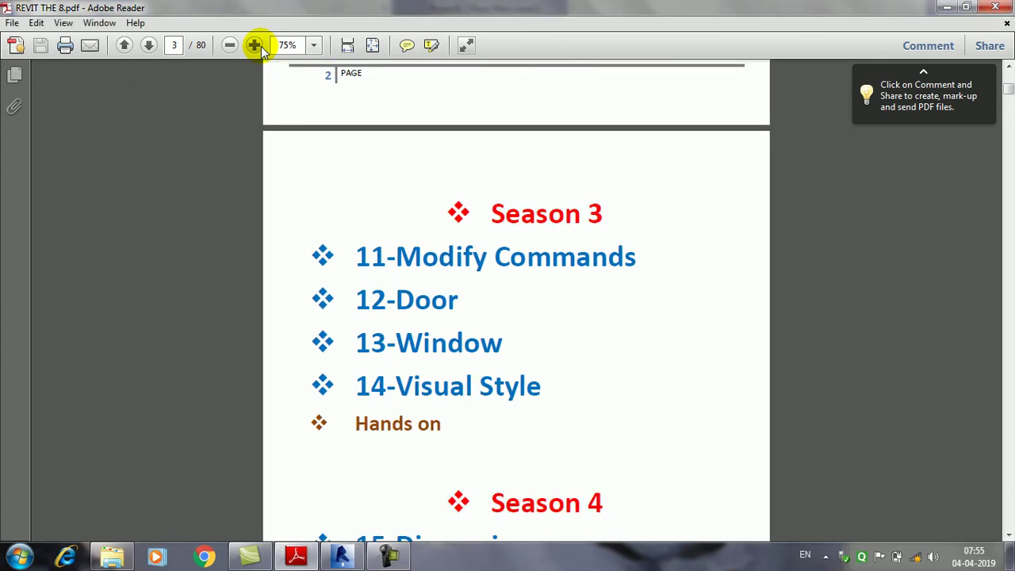
left_click(260, 47)
scroll(547, 254, "down", 2)
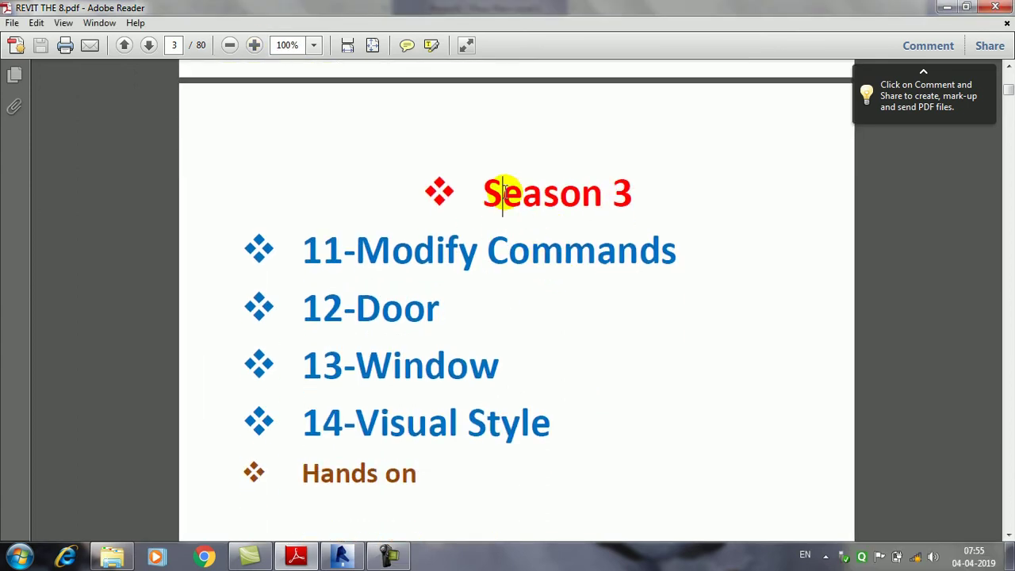
left_click_drag(503, 193, 625, 190)
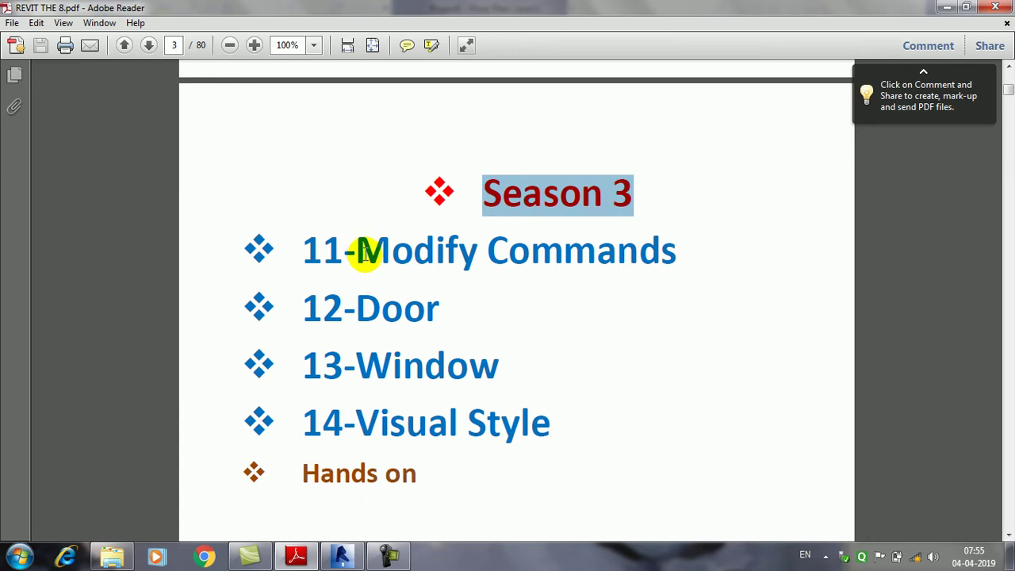
left_click_drag(363, 252, 710, 251)
left_click(614, 315)
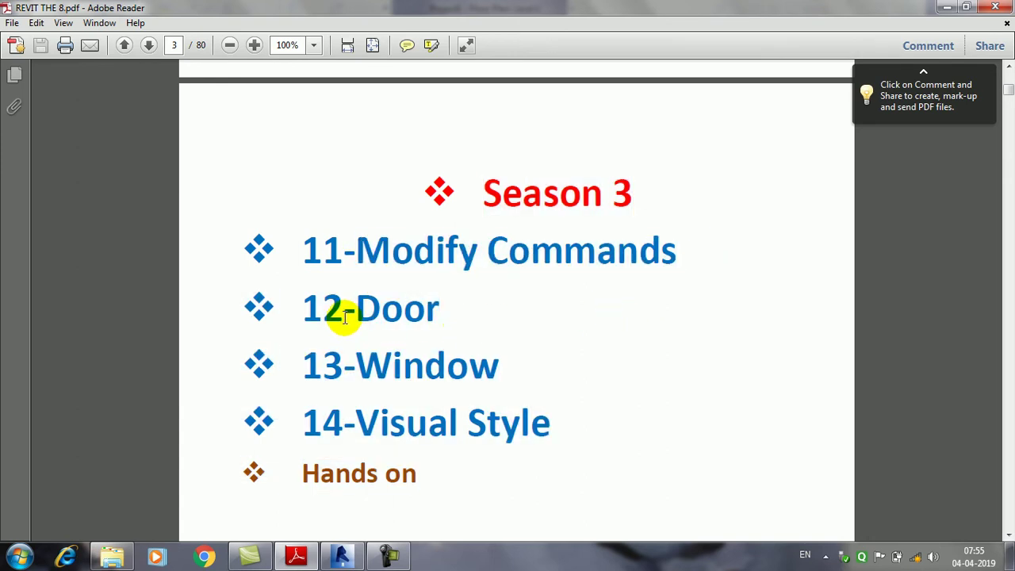
left_click_drag(357, 307, 453, 305)
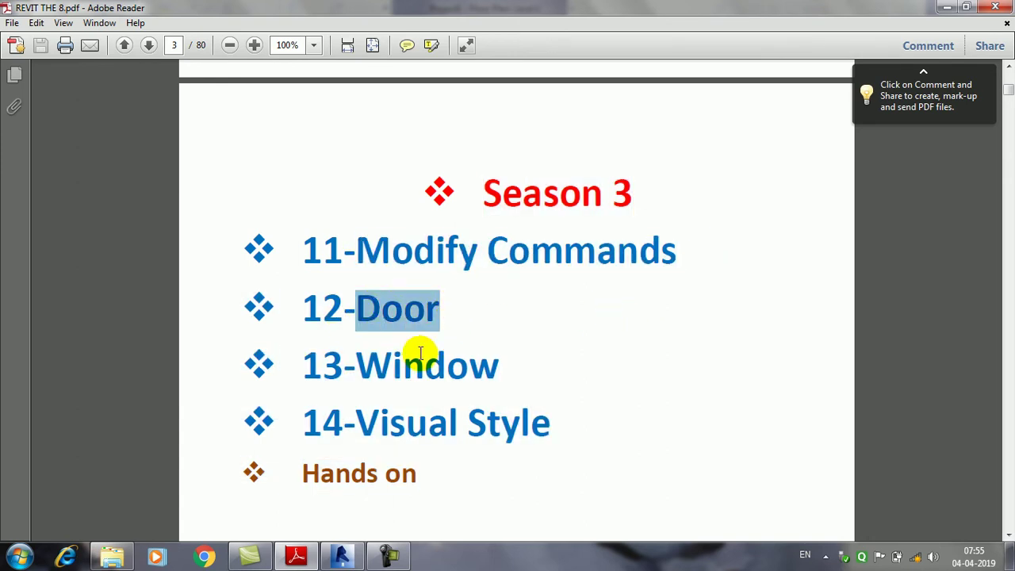
left_click_drag(357, 366, 508, 363)
left_click_drag(356, 421, 567, 416)
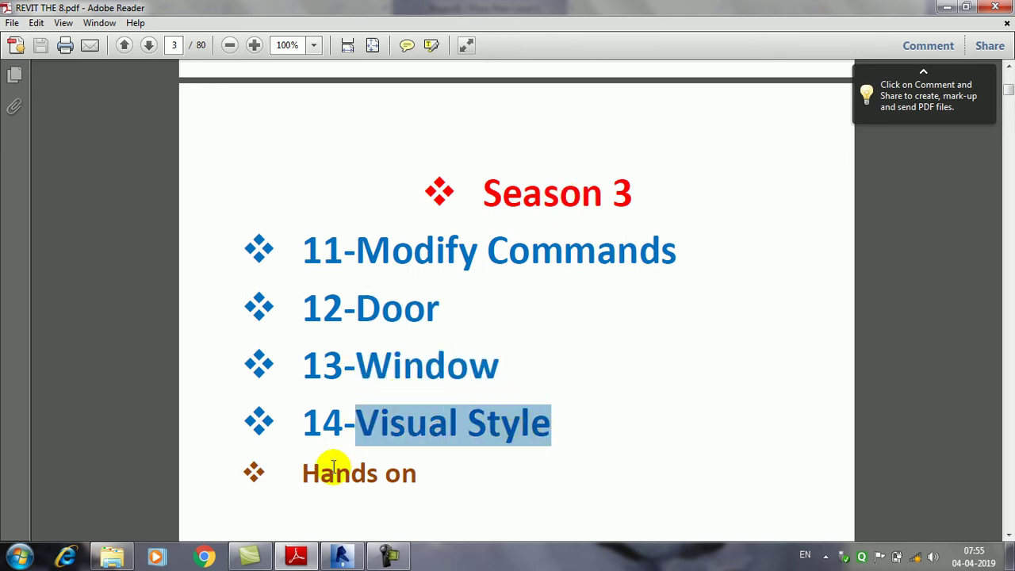
left_click_drag(309, 476, 388, 478)
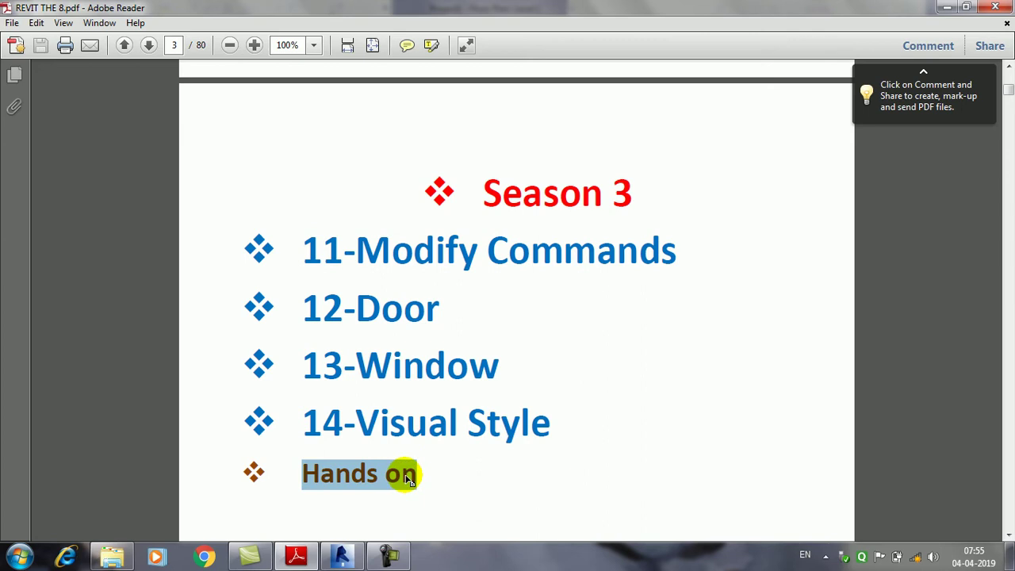
- Highlight the Season 2 topics, including Levels and Walls and 6-Drawing Aids
scroll(436, 365, "up", 3)
scroll(424, 389, "up", 2)
scroll(419, 397, "up", 2)
scroll(419, 397, "up", 1)
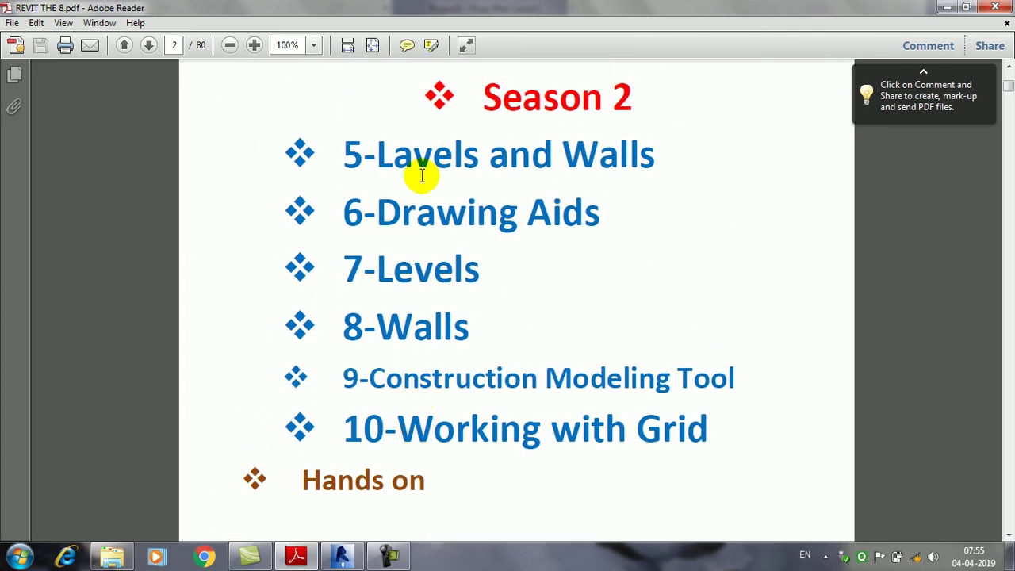
left_click_drag(377, 161, 624, 157)
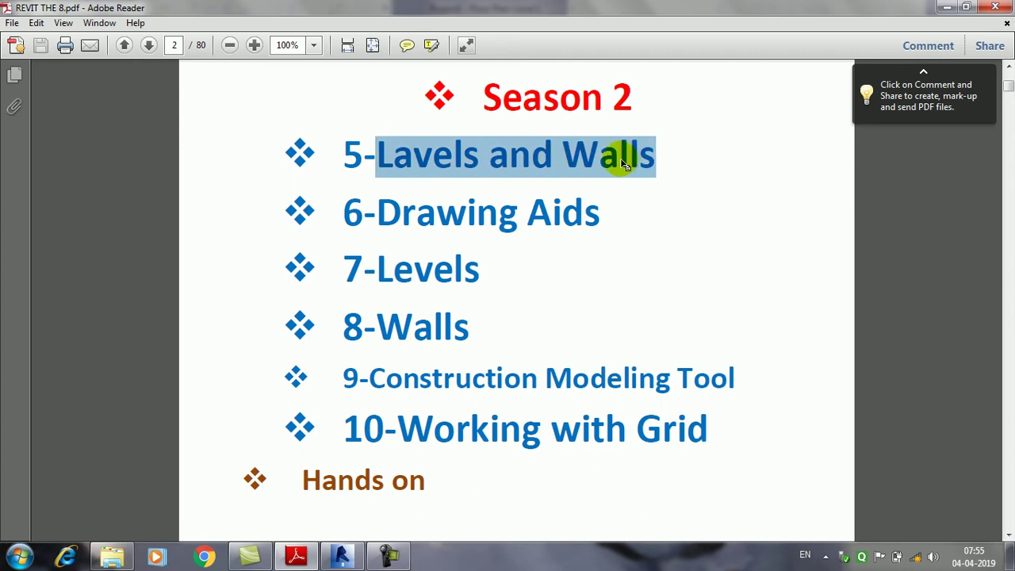
left_click_drag(367, 212, 601, 211)
mouse_move(377, 274)
left_mouse_down()
mouse_move(521, 261)
mouse_move(408, 317)
mouse_move(366, 394)
mouse_move(641, 385)
mouse_move(731, 402)
left_mouse_up()
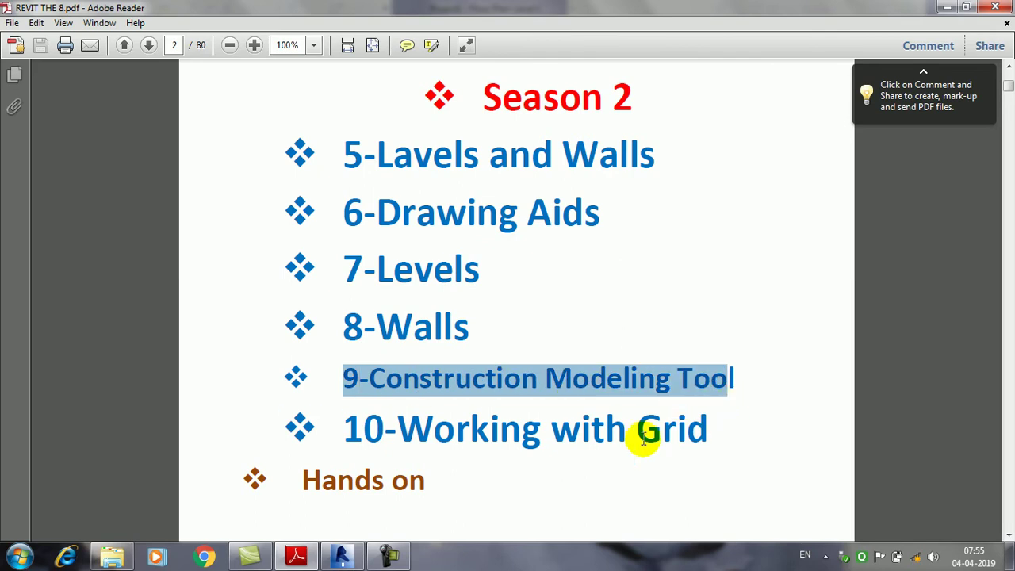
mouse_move(427, 485)
left_mouse_down()
mouse_move(396, 449)
mouse_move(374, 322)
mouse_move(377, 168)
left_mouse_up()
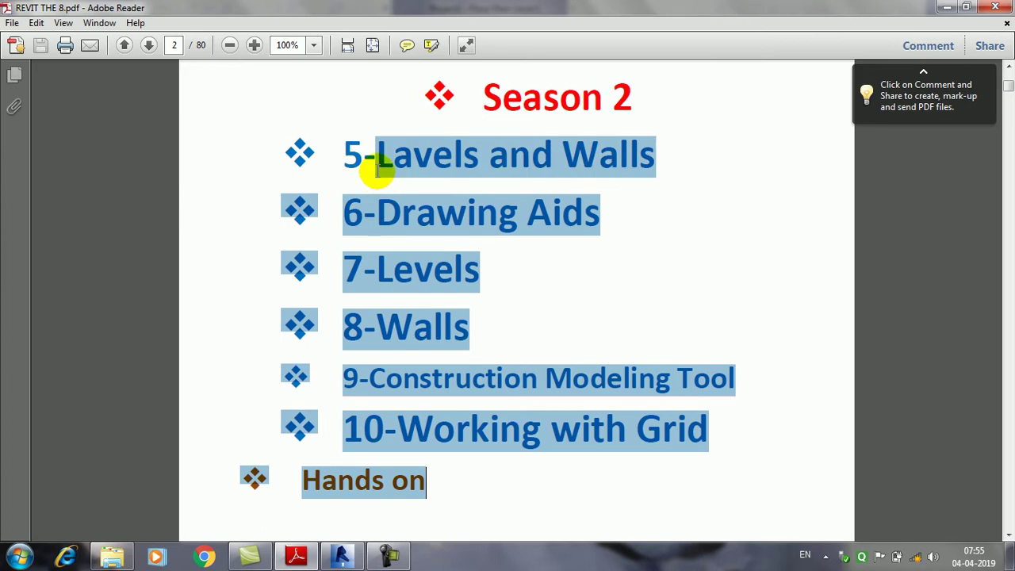
left_click(378, 325)
- Go to the 11-Modify Commands Move notes on page 22, then switch to Revit
scroll(389, 330, "down", 3)
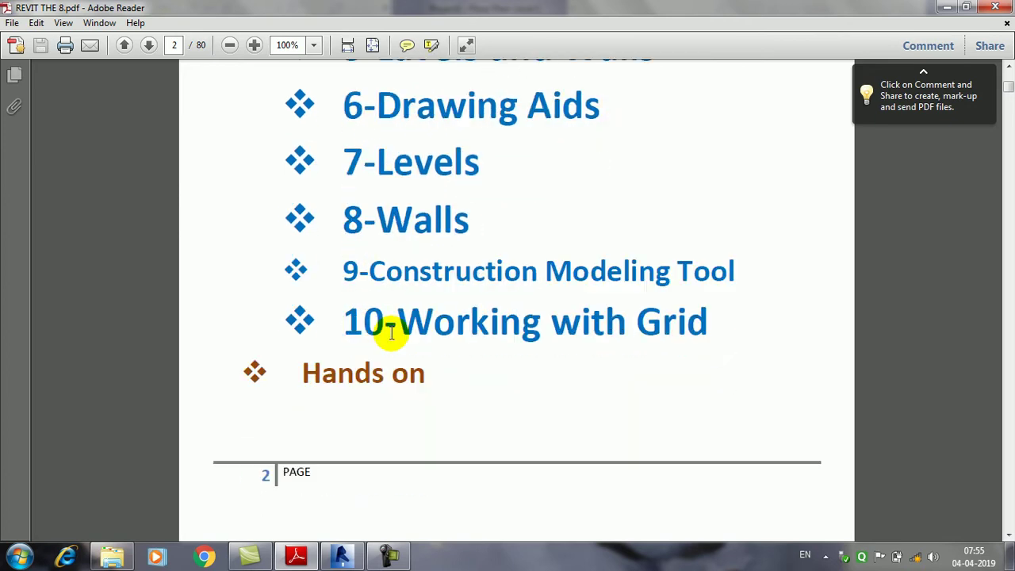
scroll(391, 335, "up", 2)
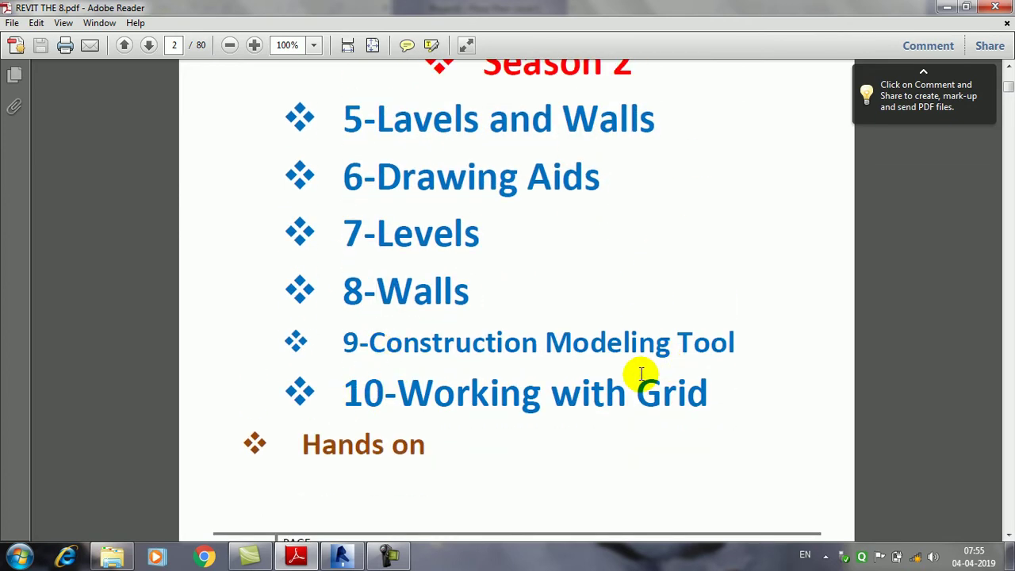
scroll(625, 379, "down", 2)
scroll(625, 379, "down", 3)
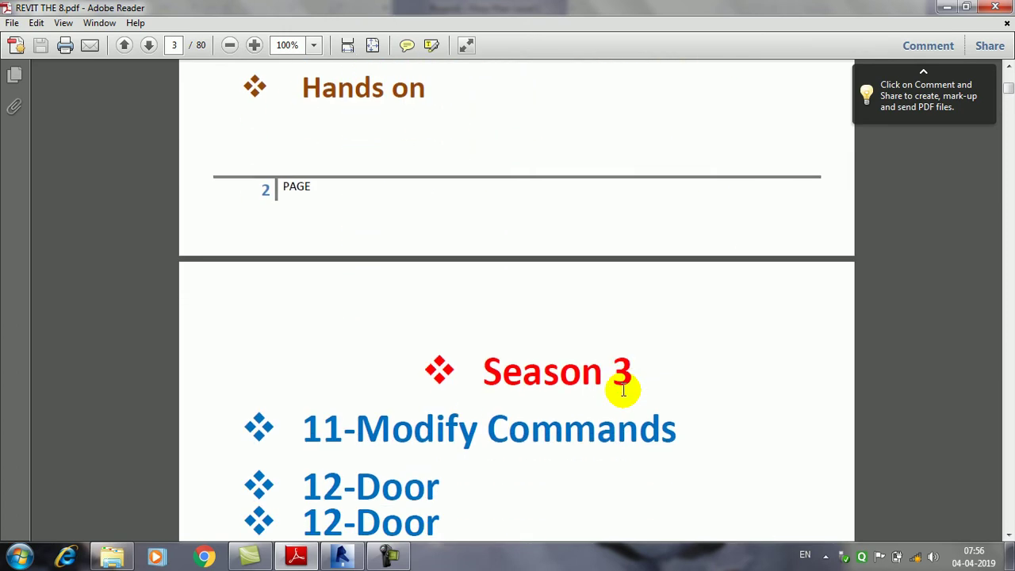
scroll(627, 381, "down", 4)
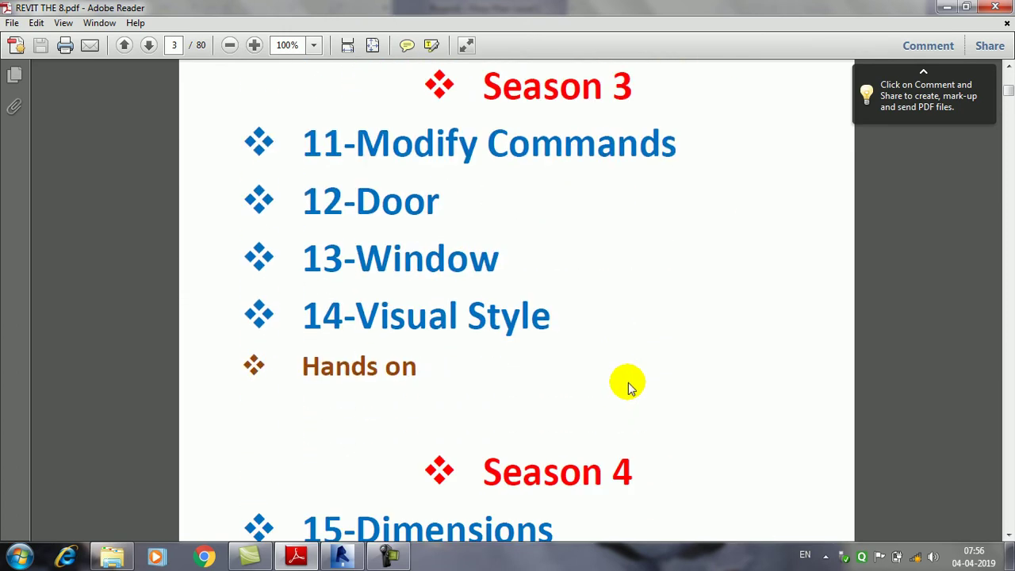
triple_click(353, 143)
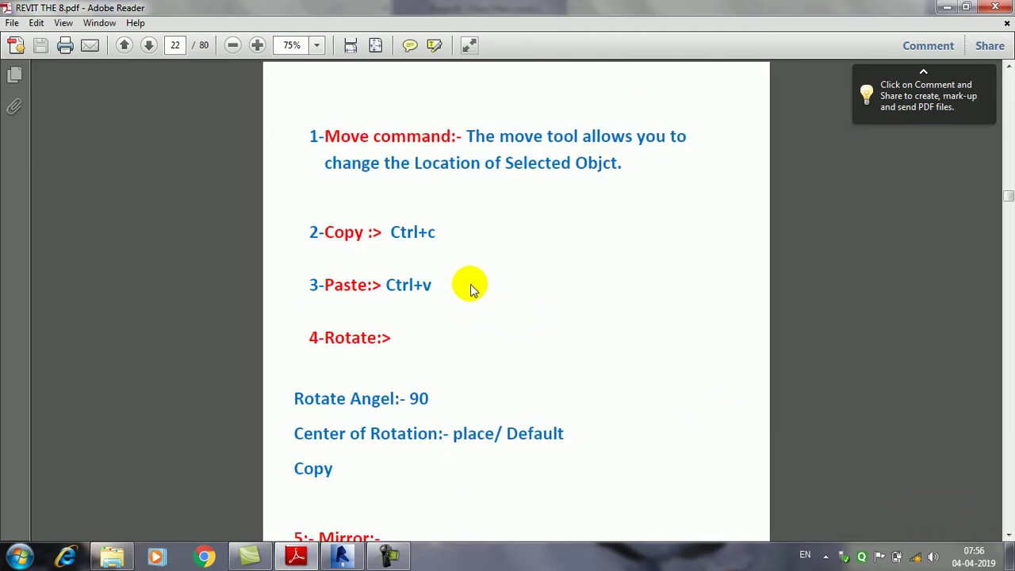
left_click_drag(348, 131, 438, 127)
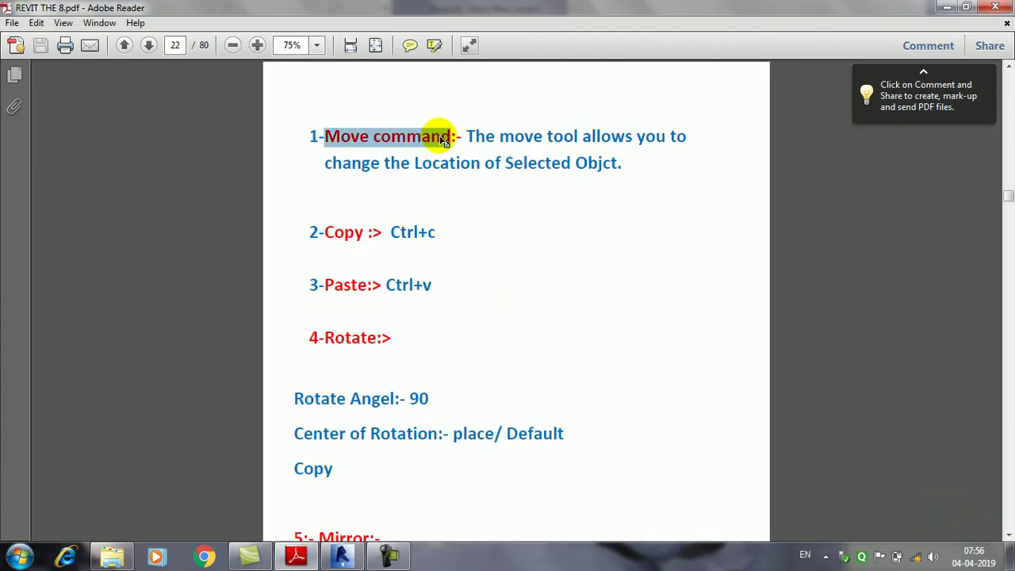
left_click(388, 555)
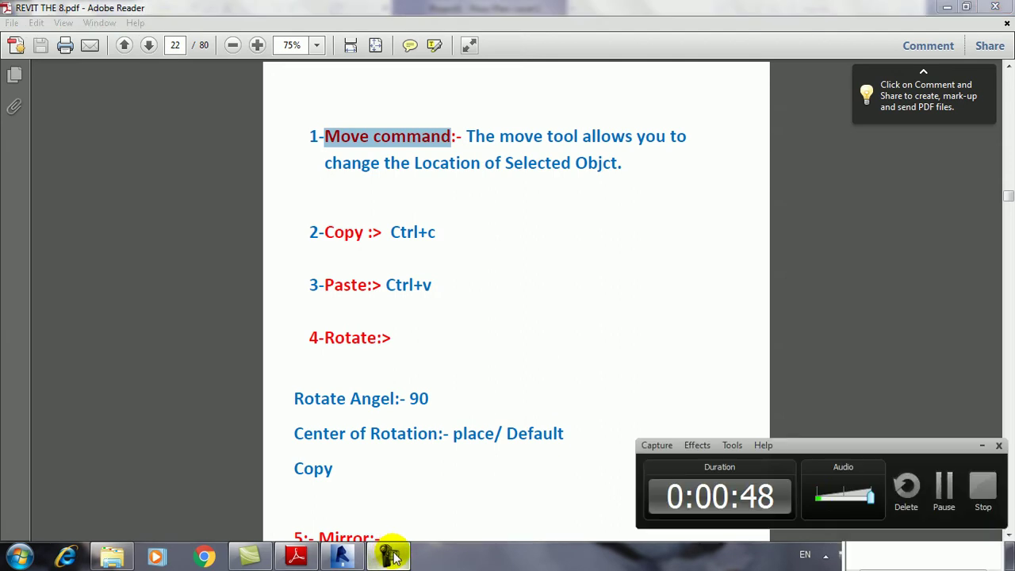
left_click(948, 493)
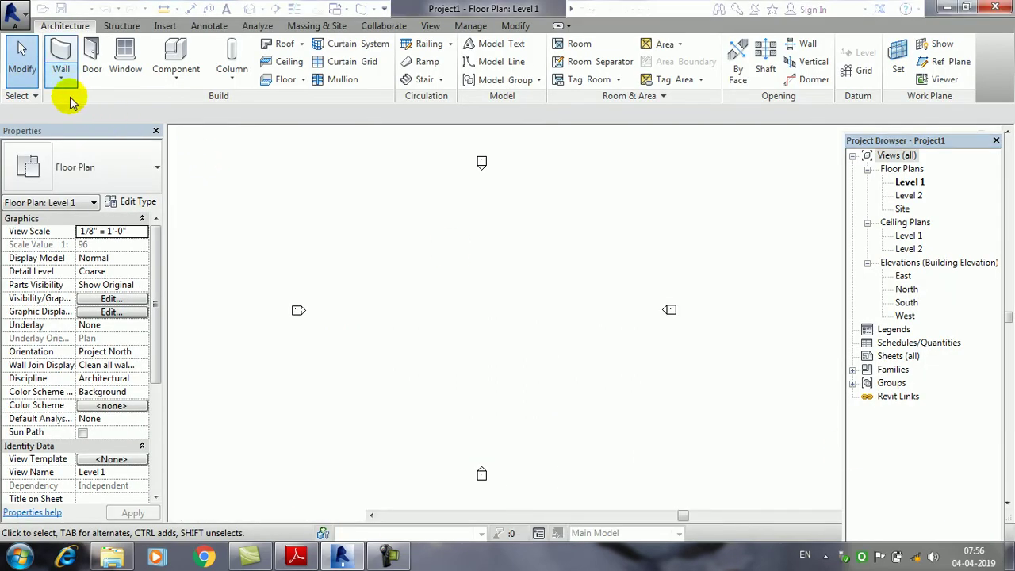
- Draw a rectangle of Generic - 8" walls, about 36' by 28'-6", with the WA Rectangle option
left_click(63, 85)
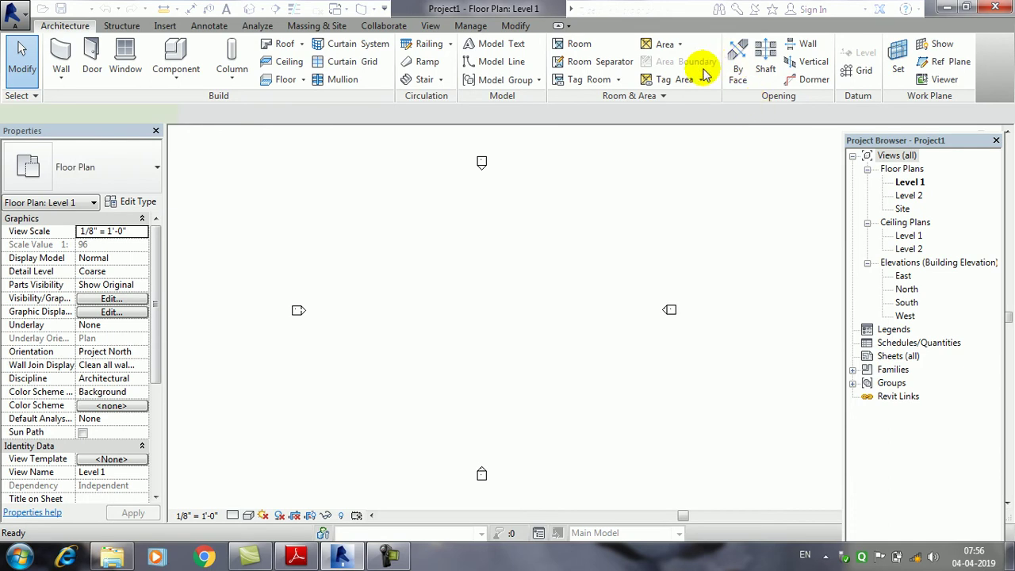
key("w")
key("a")
left_click(610, 46)
left_click(411, 286)
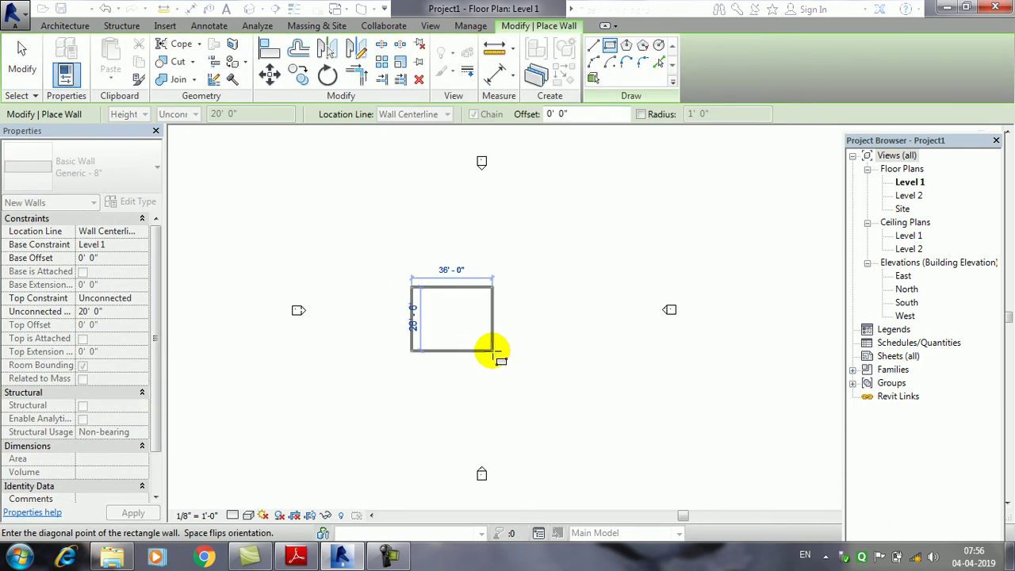
left_click(492, 349)
left_click(22, 64)
scroll(431, 317, "up", 2)
scroll(431, 301, "up", 2)
- Select the rectangle's top wall and start the Move command on it
left_click(442, 268)
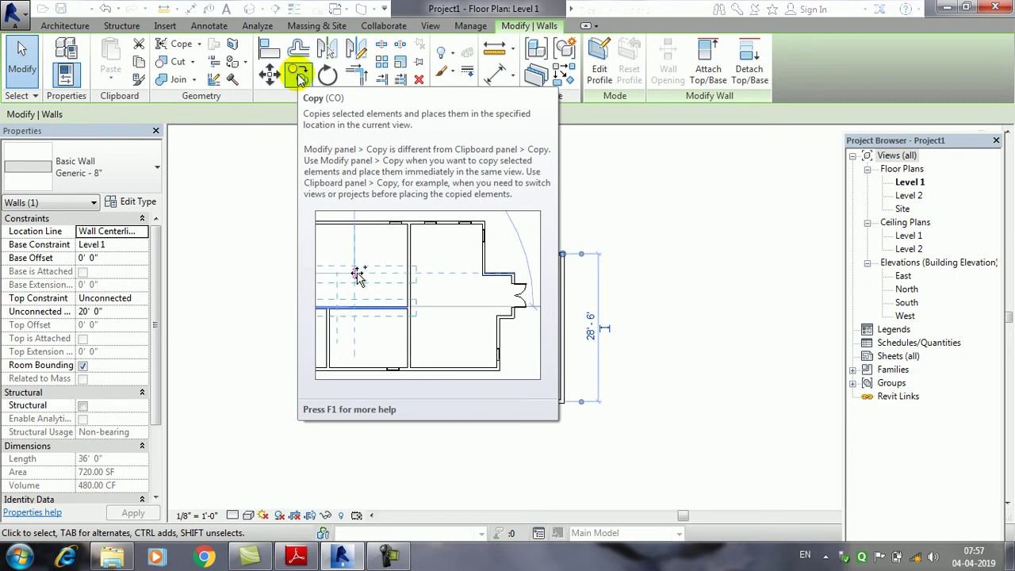
left_click(272, 76)
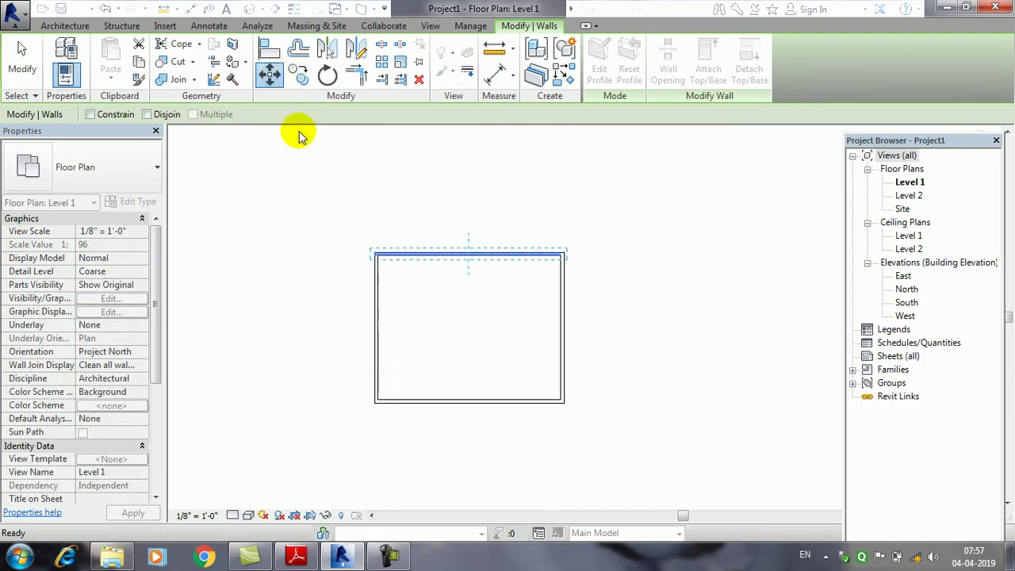
- Move the top wall downward from its corner to a lower position
scroll(385, 257, "up", 3)
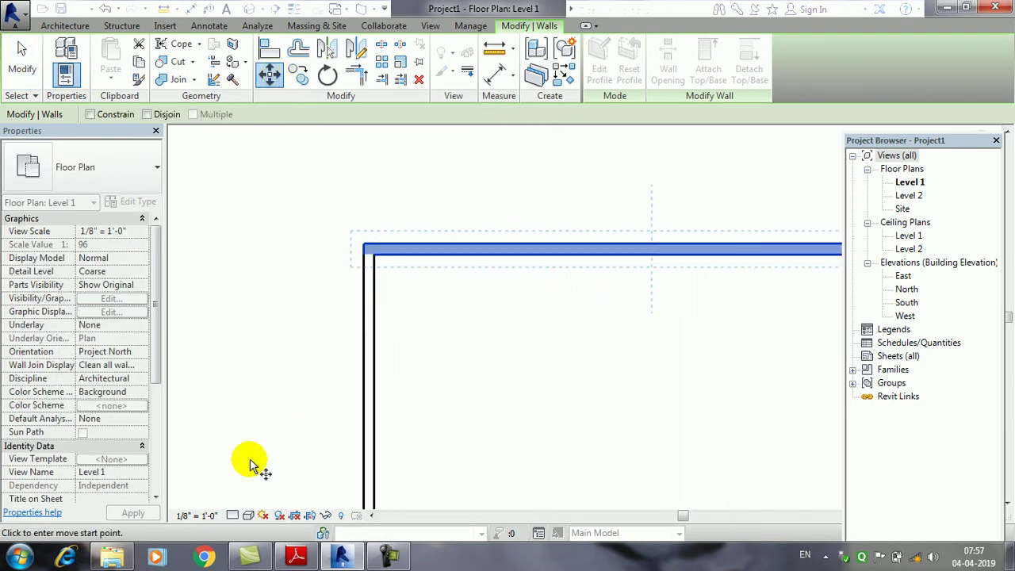
left_click(363, 241)
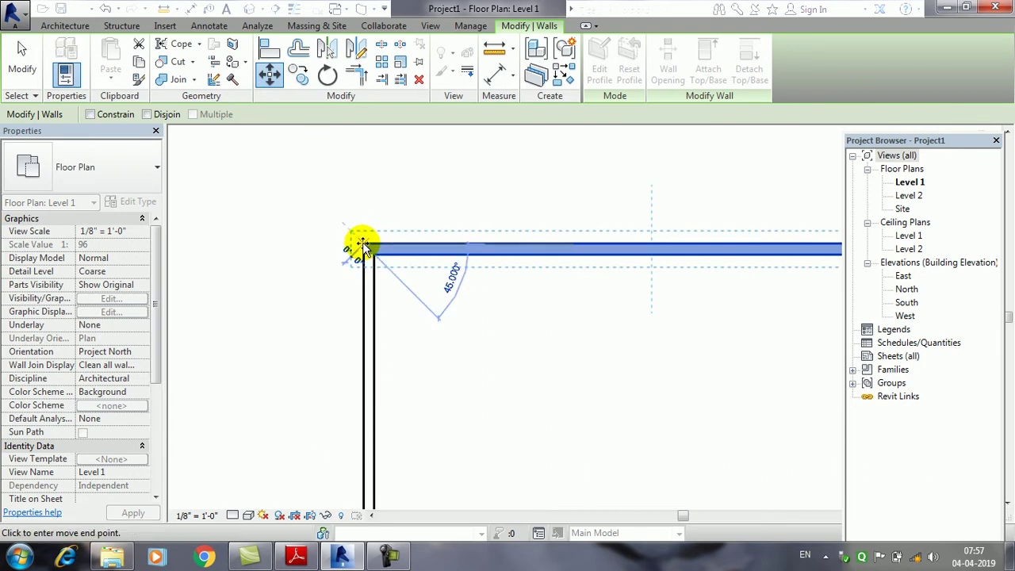
left_click(362, 374)
middle_click_drag(430, 419, 335, 243)
scroll(340, 269, "down", 2)
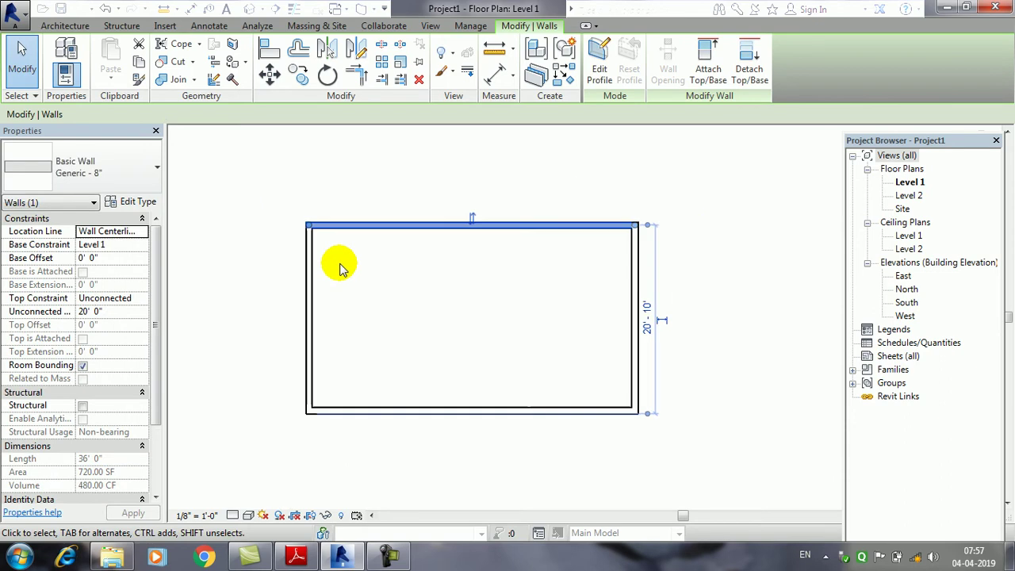
scroll(538, 272, "up", 1)
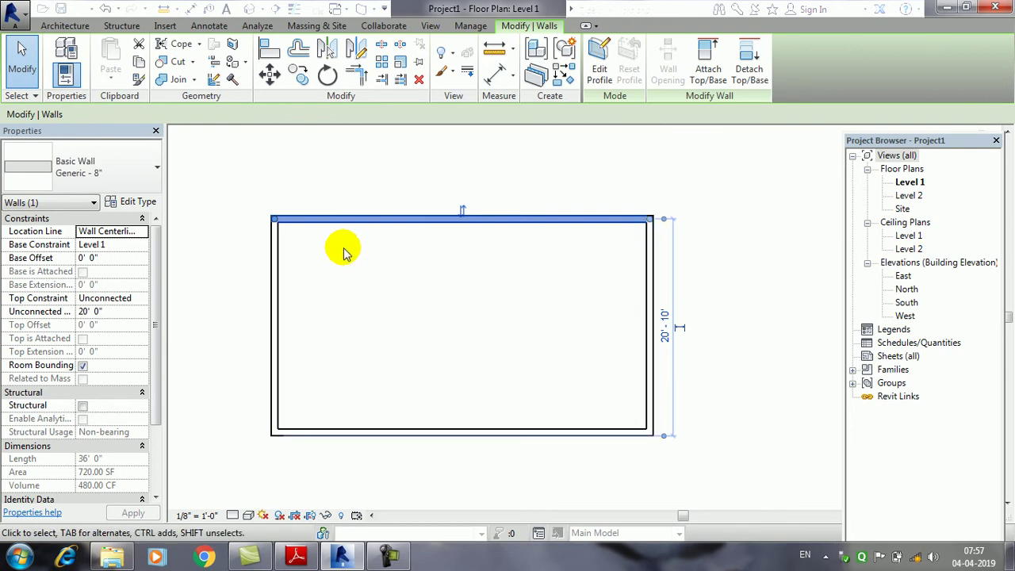
- Move the top wall back up 4'-6", leaving the room 25'-6" deep
left_click(269, 77)
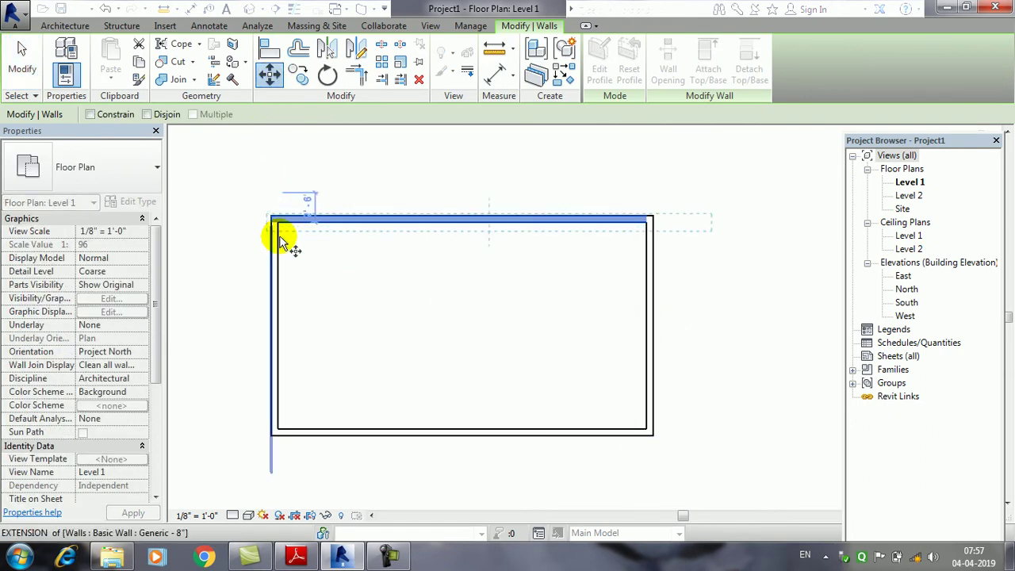
scroll(278, 242, "up", 2)
left_click(270, 213)
scroll(272, 190, "down", 2)
scroll(272, 191, "down", 1)
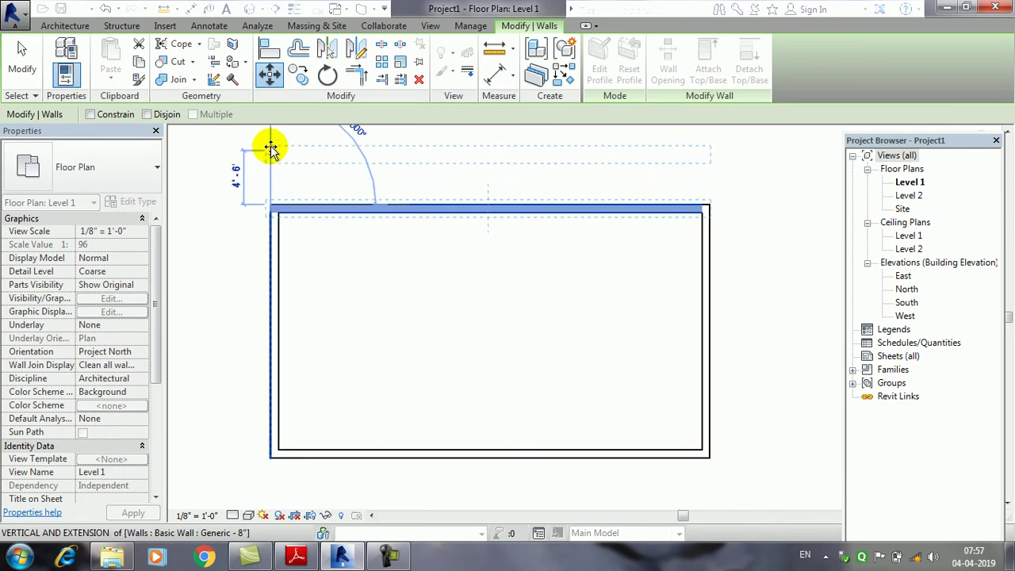
left_click(269, 144)
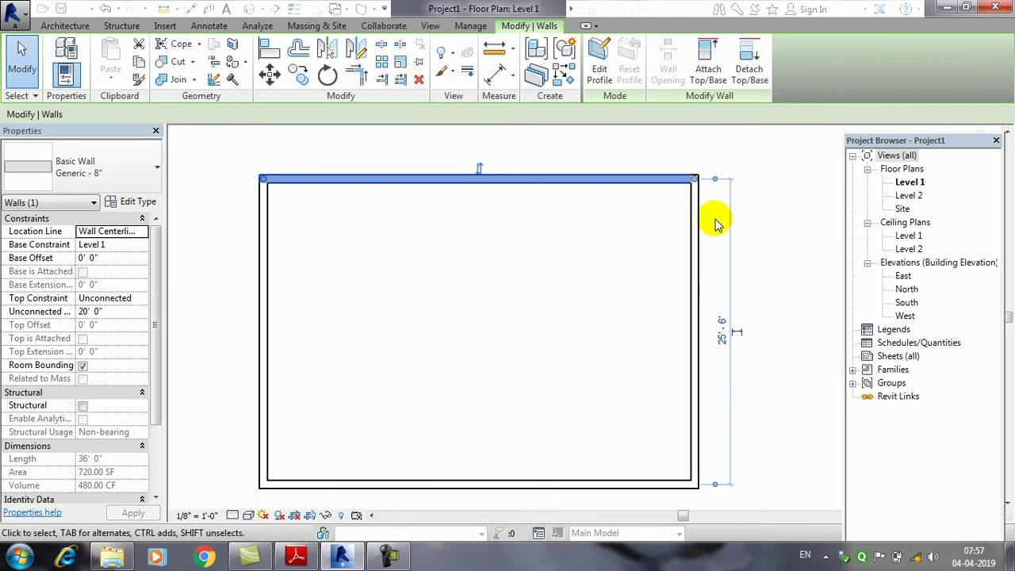
middle_click_drag(498, 271, 513, 299)
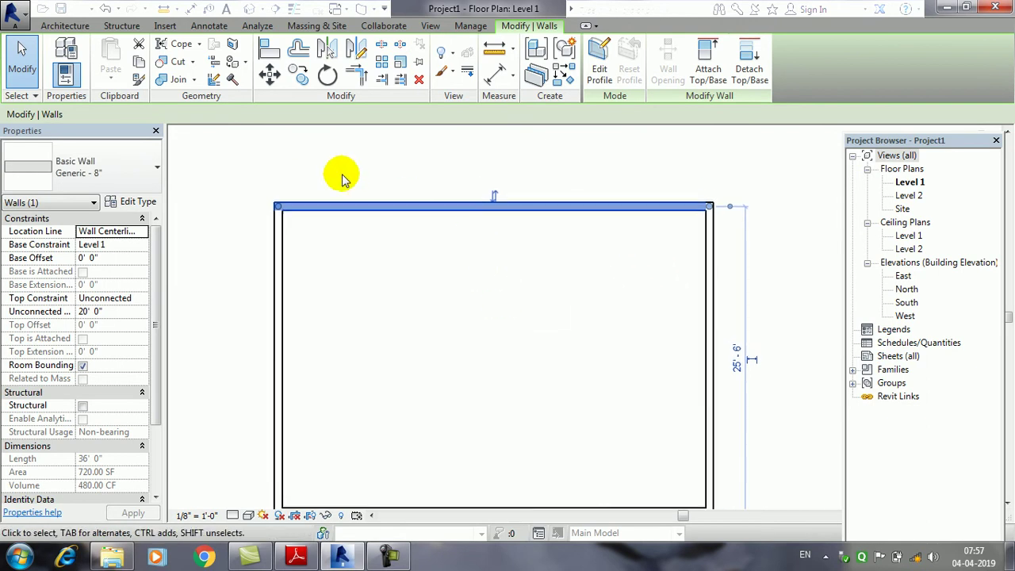
left_click(269, 74)
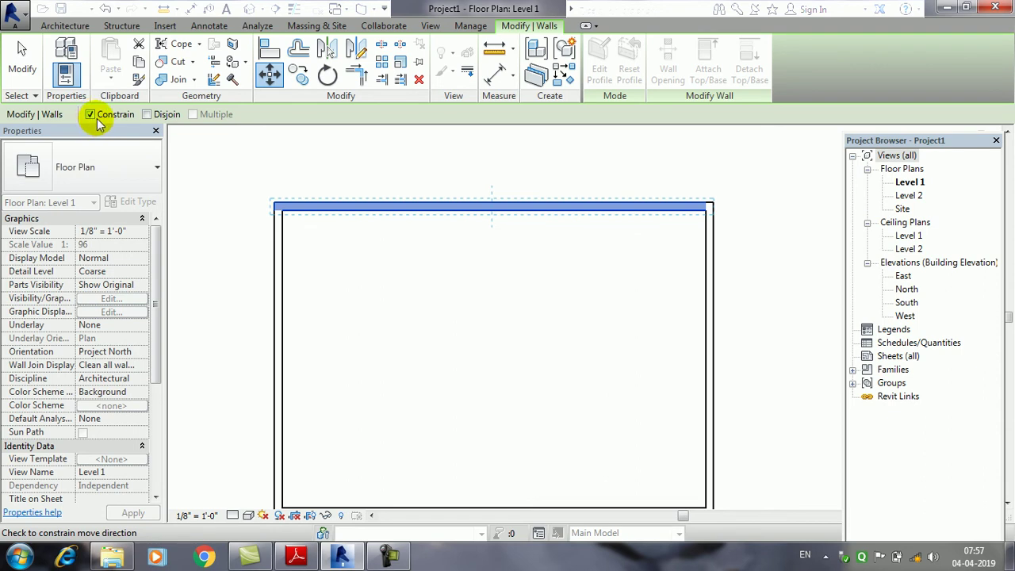
- Move the top wall down from its top-left corner with Constrain on
scroll(278, 208, "up", 2)
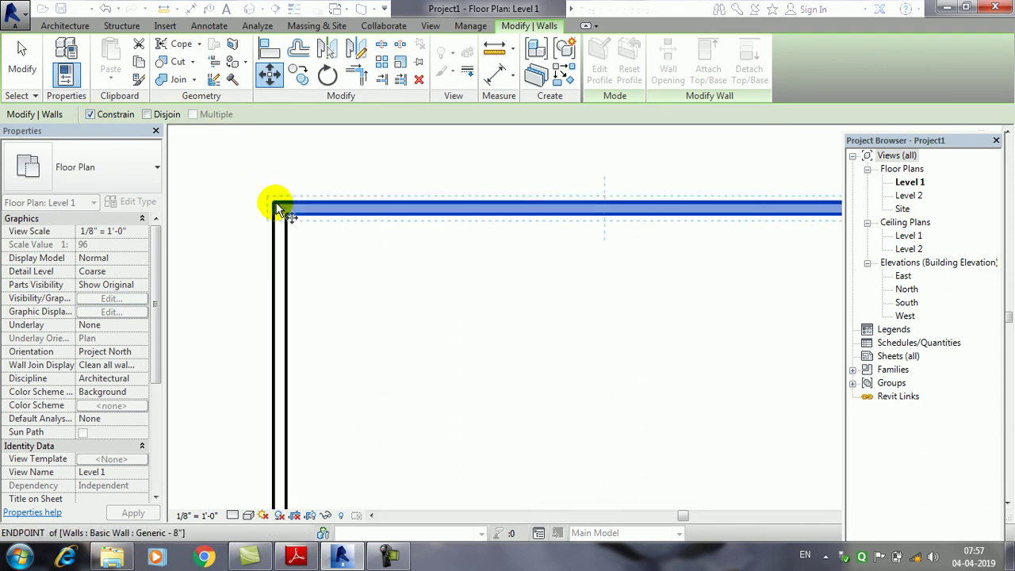
left_click(273, 205)
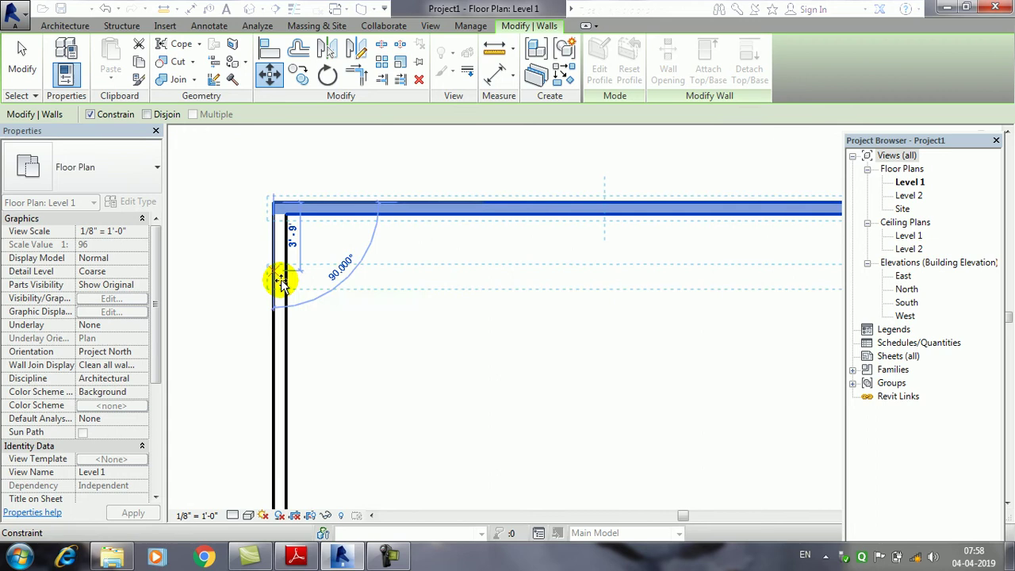
left_click(275, 326)
scroll(361, 356, "down", 2)
scroll(346, 294, "down", 1)
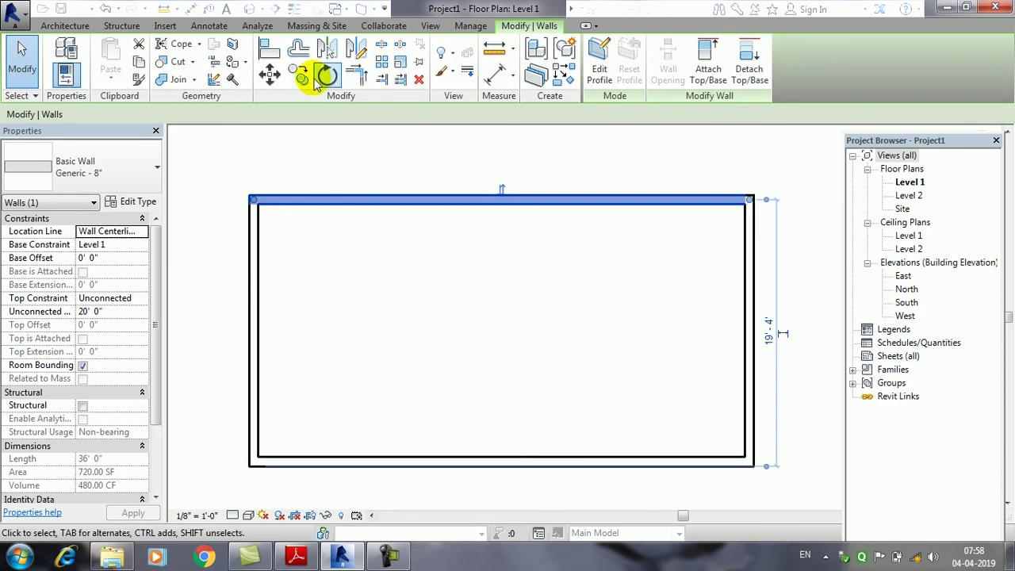
- Move the top wall 7'-6" lower with Disjoin, detaching it from the side walls
left_click(273, 76)
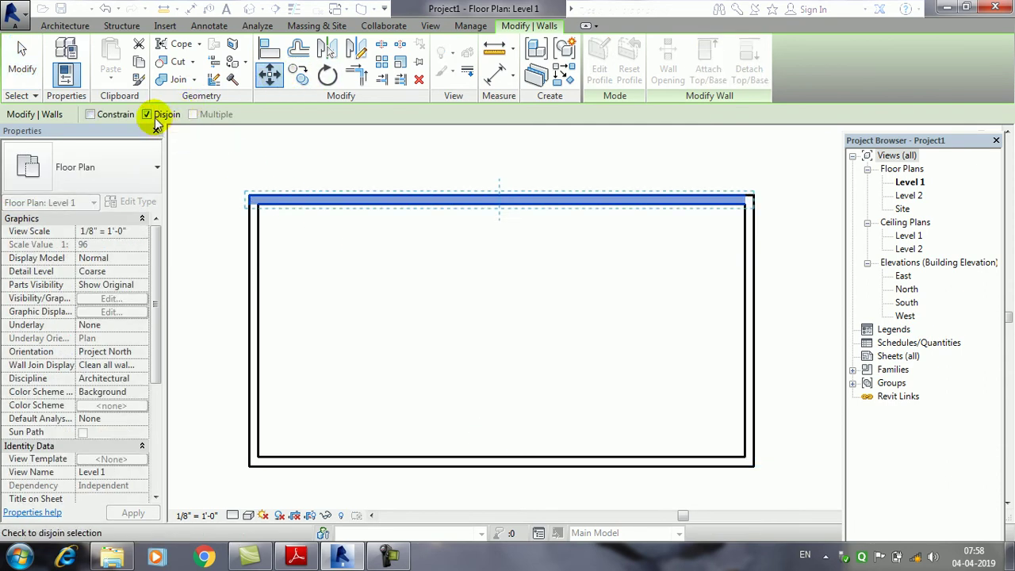
scroll(248, 200, "up", 1)
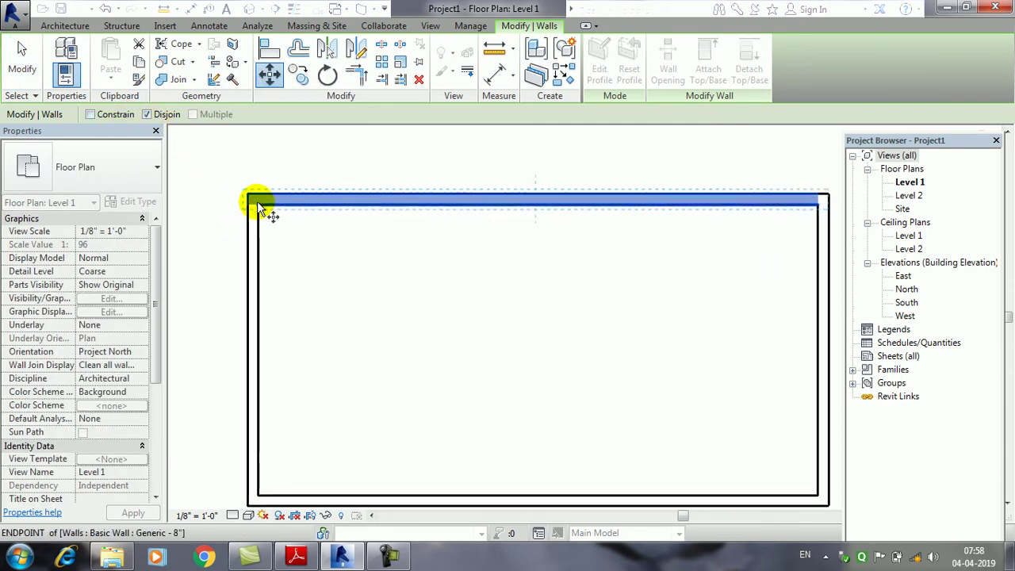
left_click(249, 194)
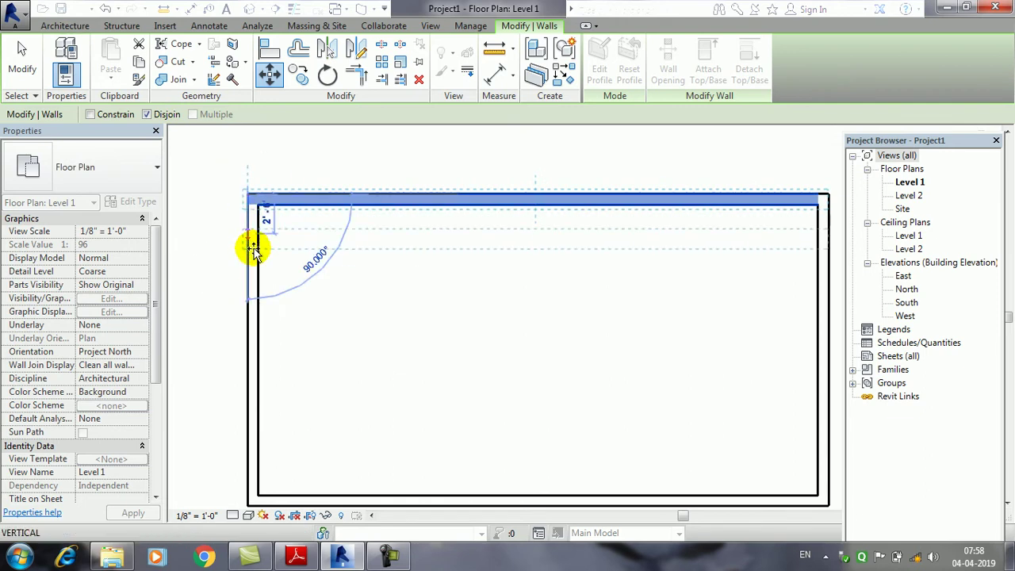
left_click(248, 317)
mouse_move(426, 294)
middle_mouse_down()
mouse_move(462, 261)
mouse_move(458, 245)
middle_mouse_up()
- Move the left wall 6'-6" right with Disjoin, making it an interior partition
left_click(271, 175)
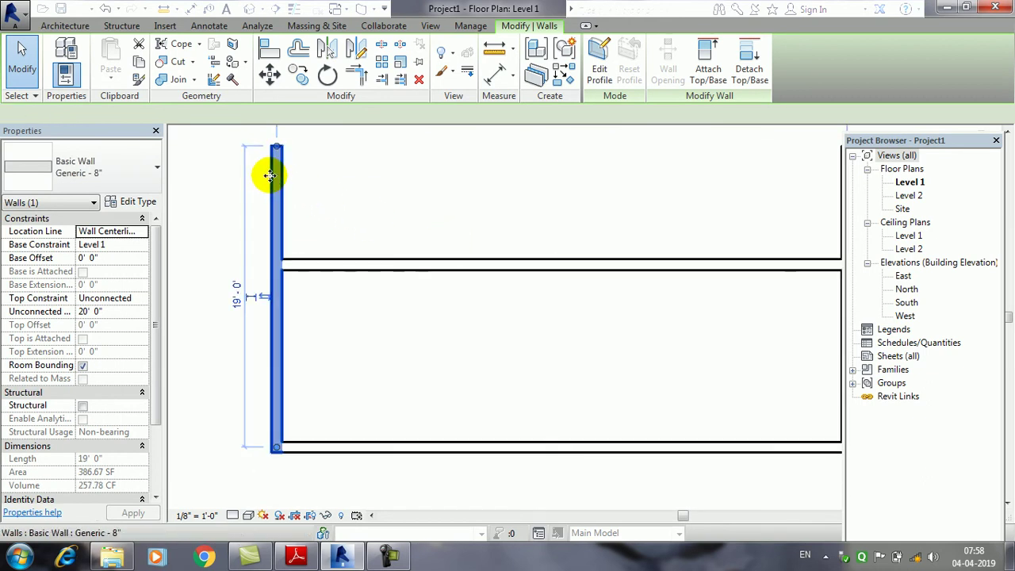
left_click(270, 73)
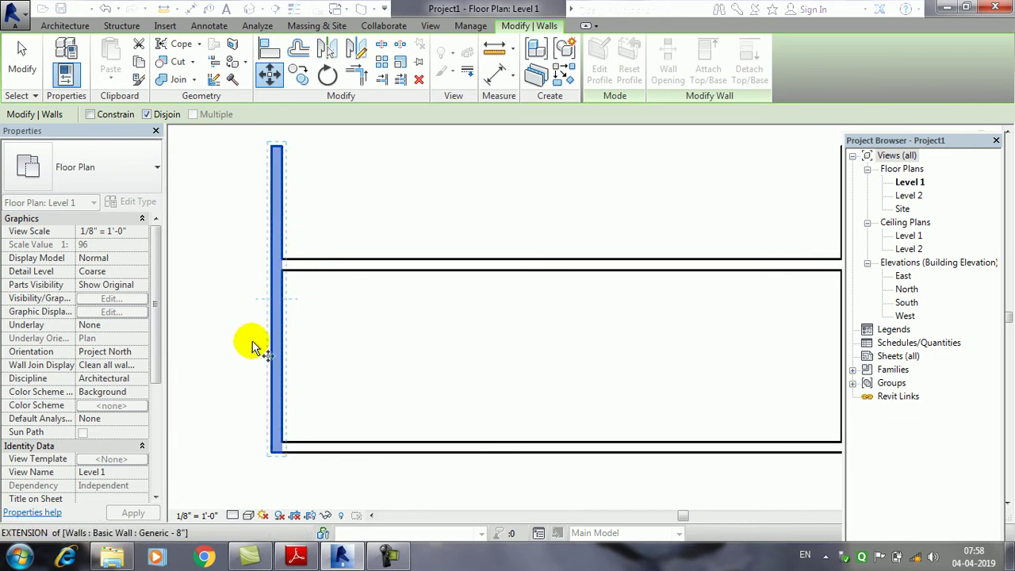
left_click(269, 454)
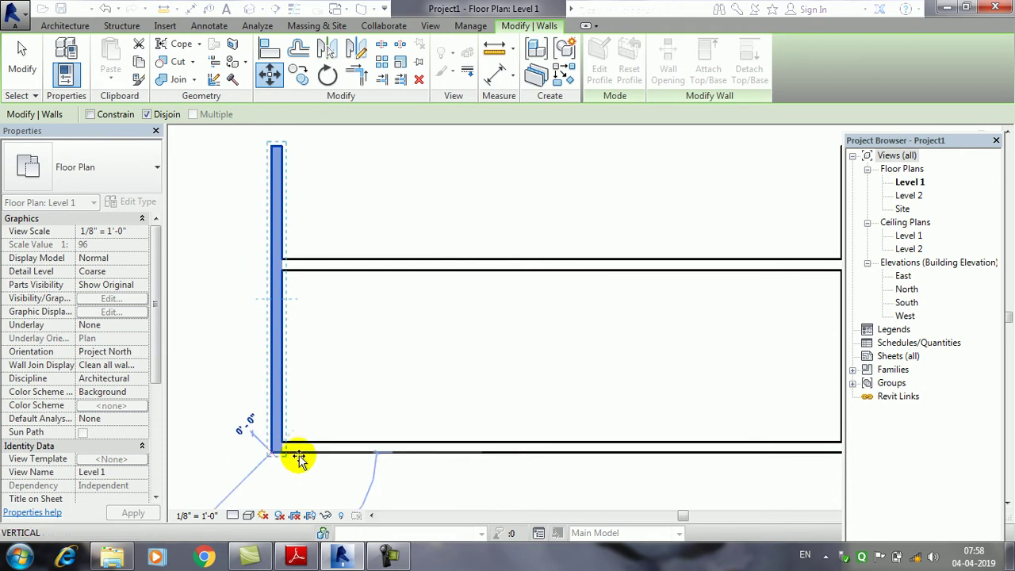
left_click(372, 452)
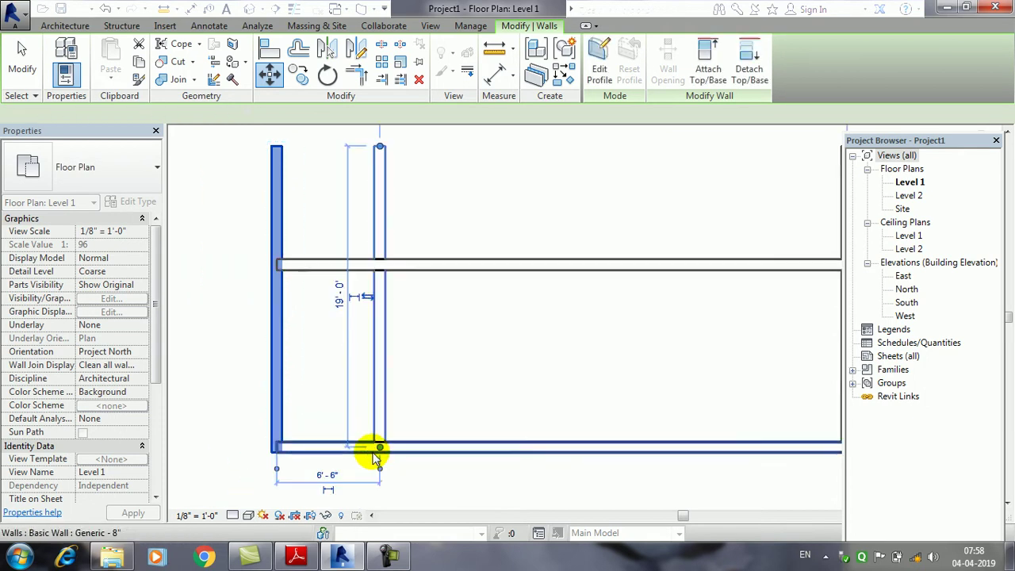
middle_click_drag(468, 361, 431, 355)
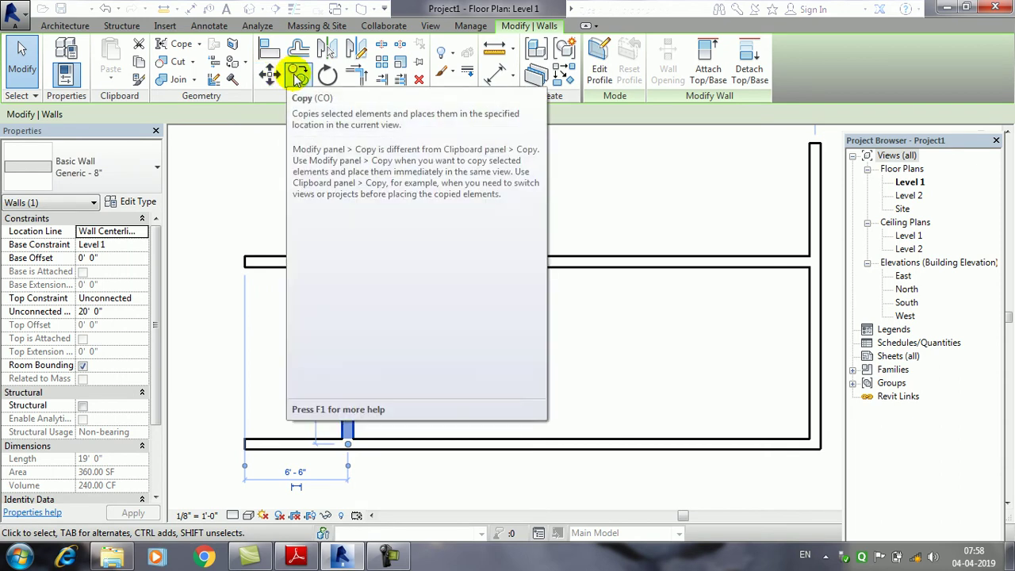
- Copy the partition wall 6'-6" left to the outer corner, restoring the left wall
left_click(297, 76)
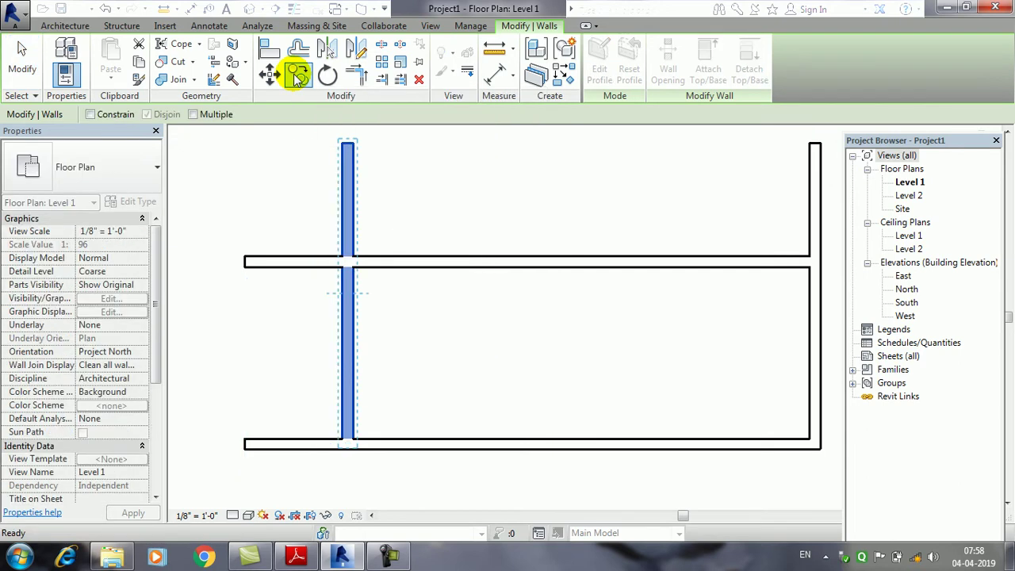
left_click(354, 441)
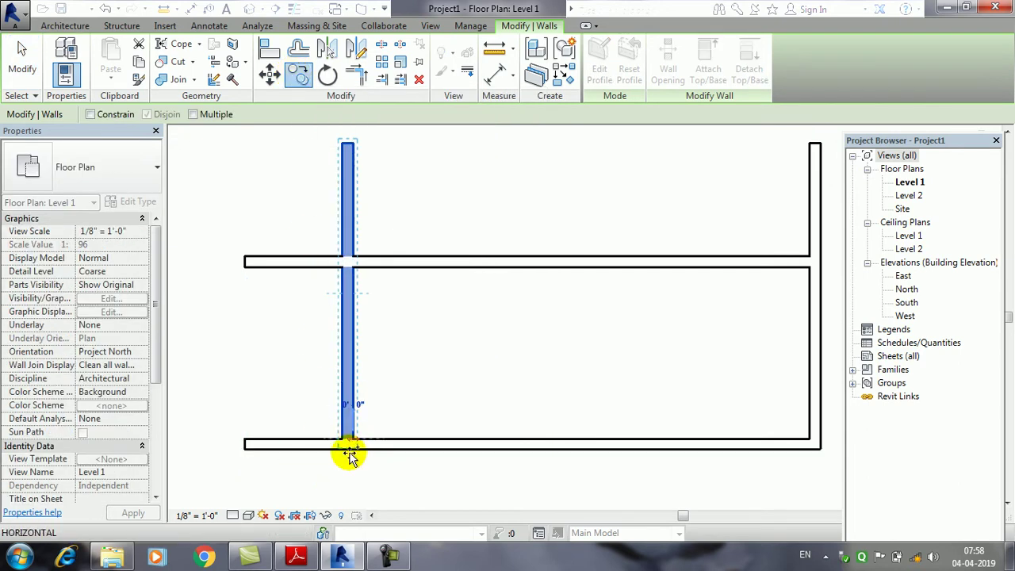
left_click(246, 440)
mouse_move(297, 251)
middle_mouse_down()
mouse_move(299, 269)
mouse_move(283, 283)
middle_mouse_up()
middle_click_drag(295, 381, 310, 322)
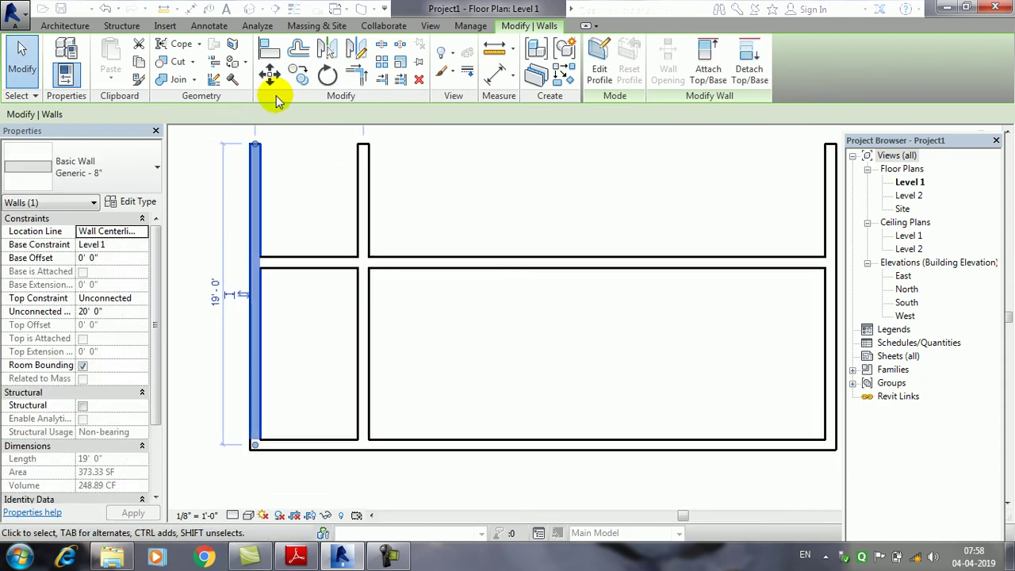
- Begin copying the vertical wall, then cancel the unfinished copy
left_click(299, 77)
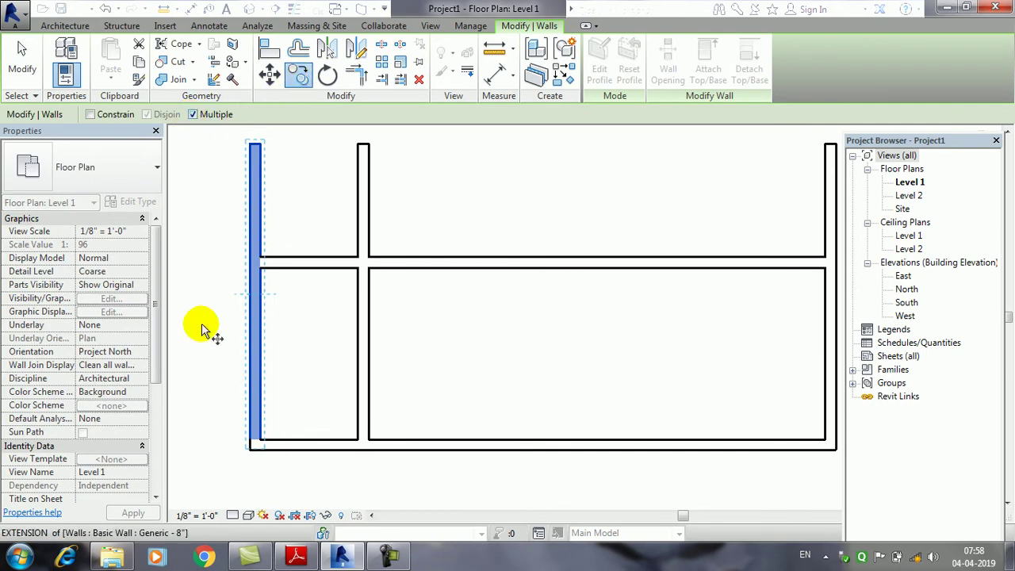
middle_click_drag(455, 360, 294, 379)
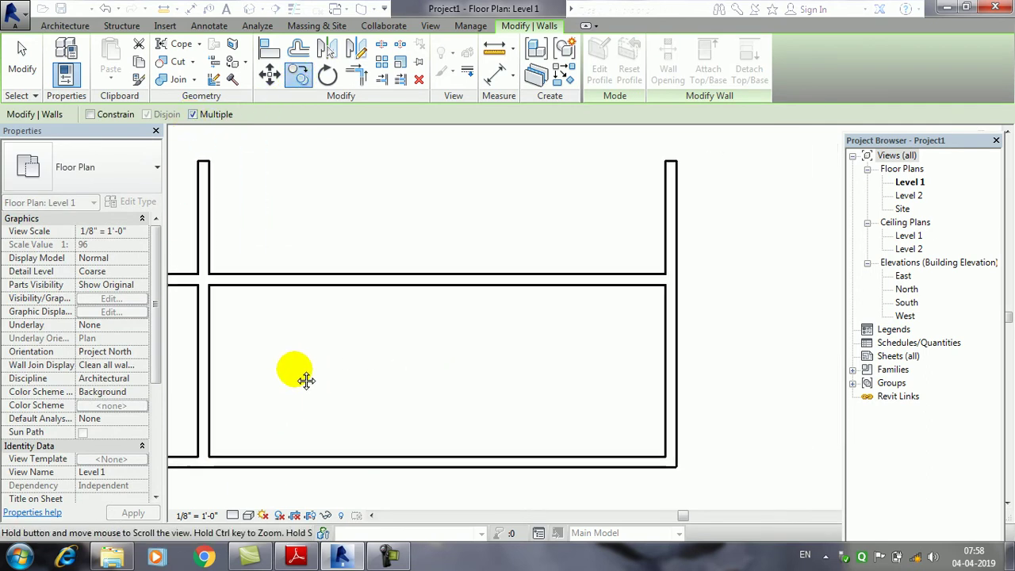
left_click(665, 275)
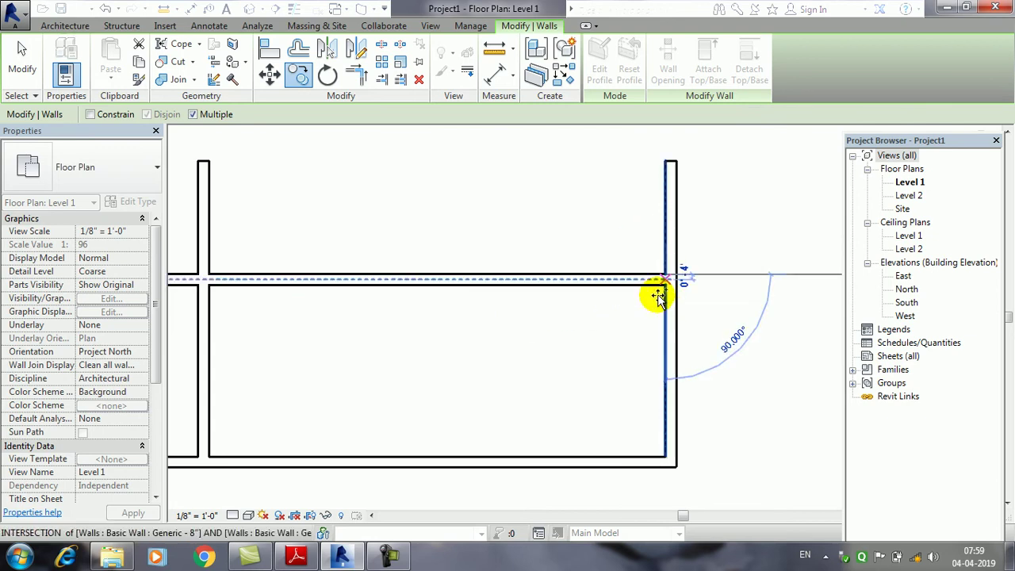
scroll(661, 358, "down", 1)
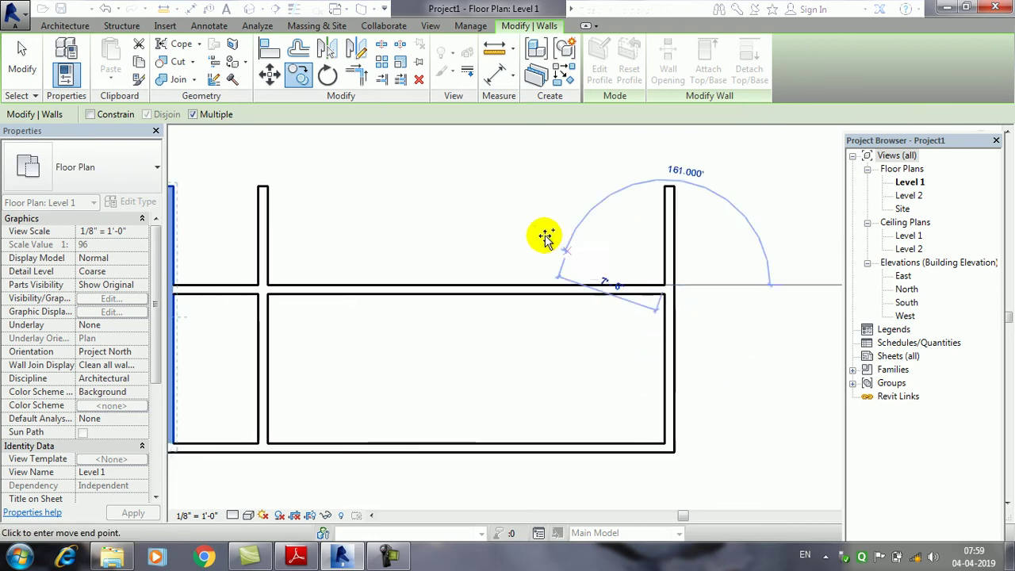
left_click(22, 68)
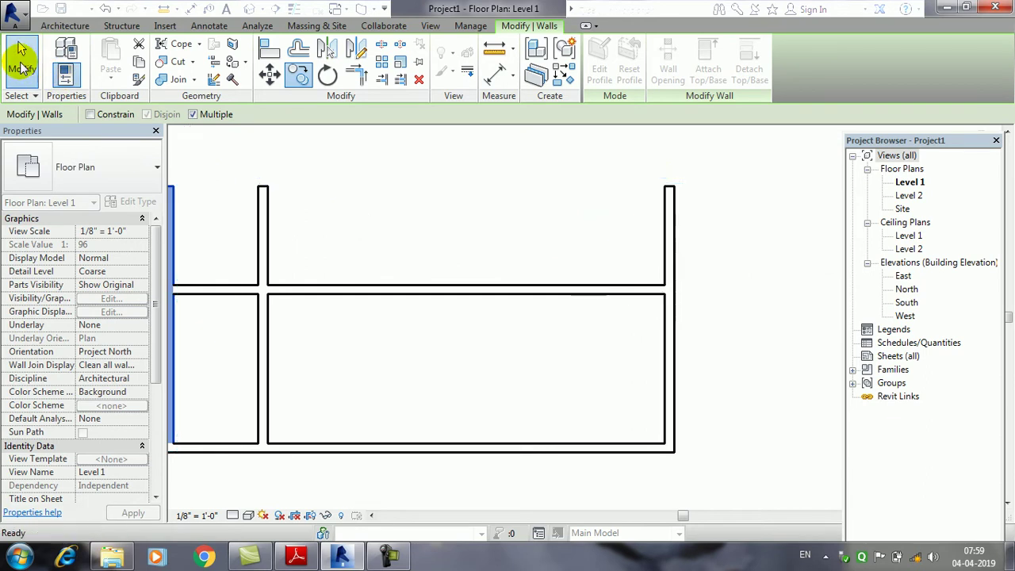
- Copy the long horizontal wall with Multiple to positions below and above, adding rows
left_click(494, 288)
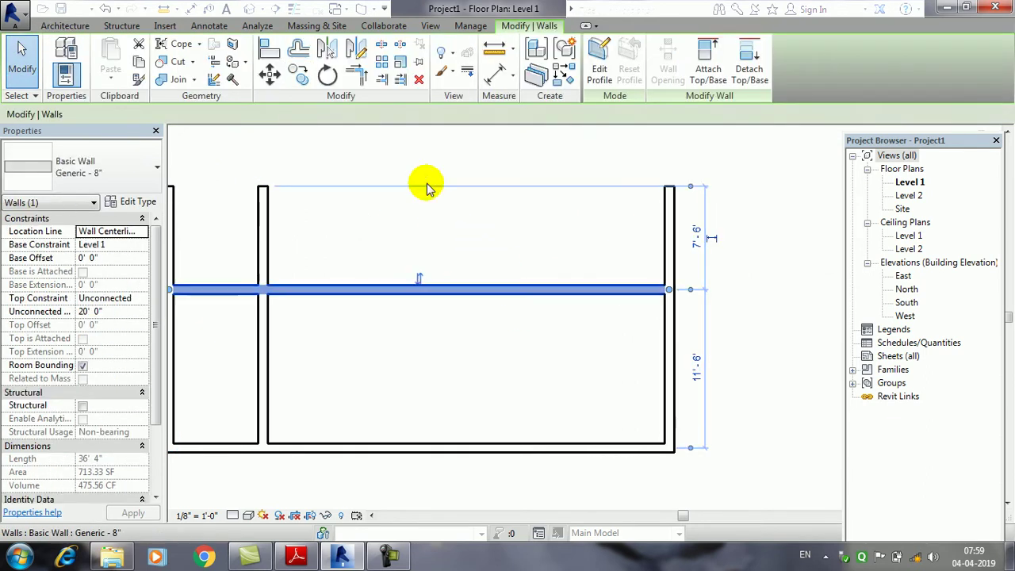
left_click(309, 79)
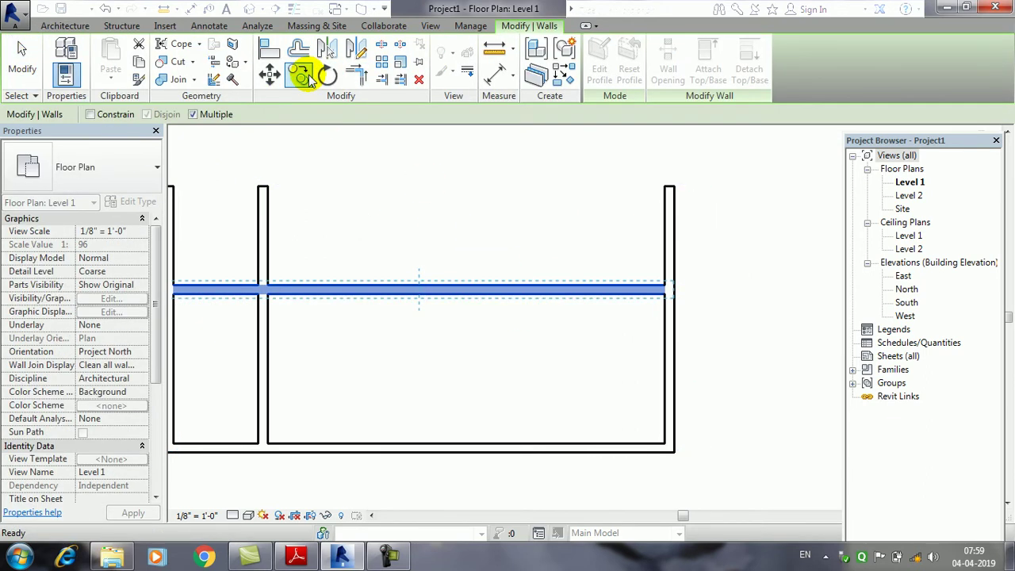
left_click(663, 286)
left_click(661, 362)
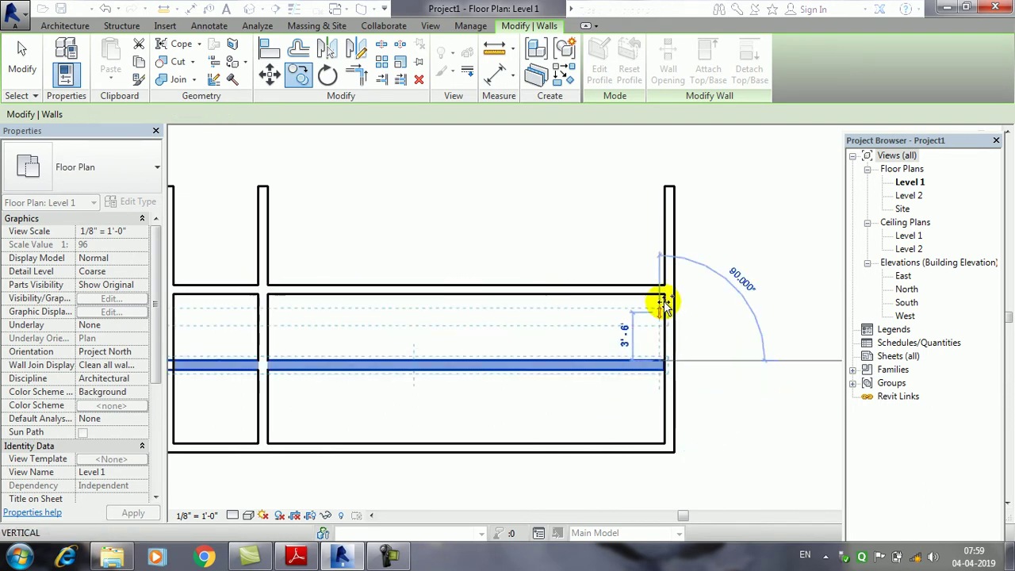
left_click(661, 196)
middle_click_drag(462, 272, 596, 299)
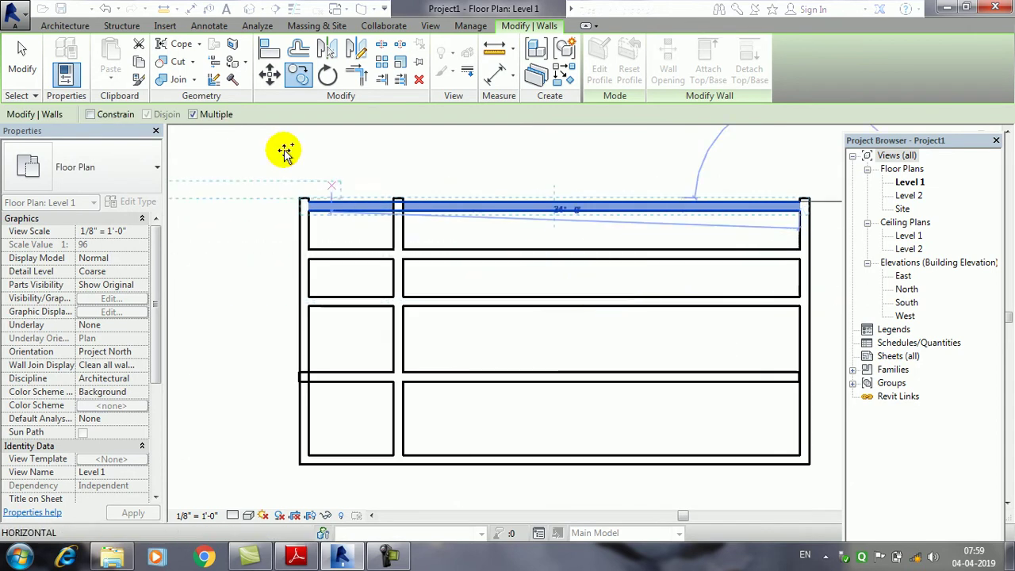
left_click(36, 62)
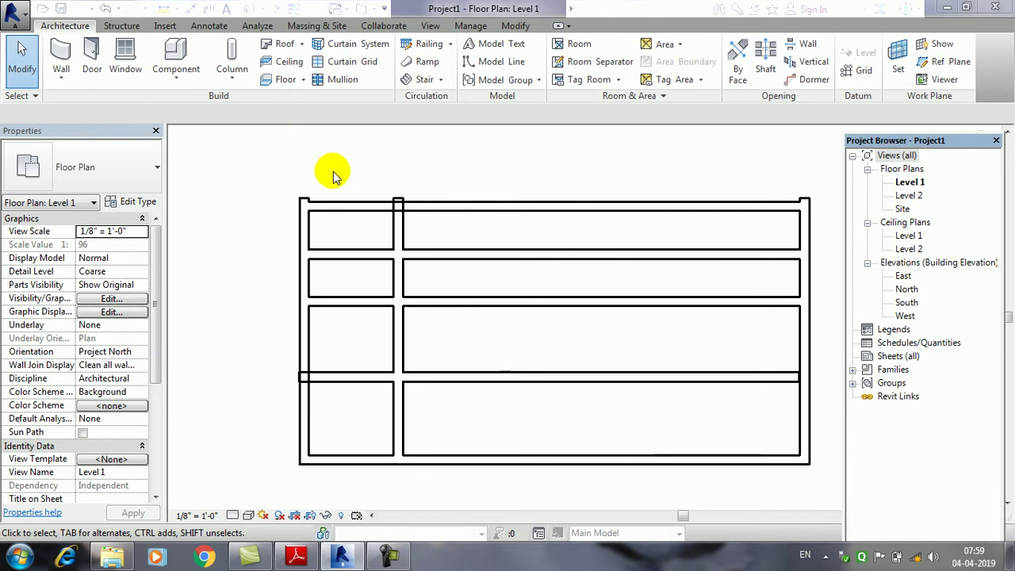
- Rotate the top wall 90° into a vertical partition, unjoining it in the error dialog
middle_click_drag(441, 193, 410, 193)
left_click(403, 207)
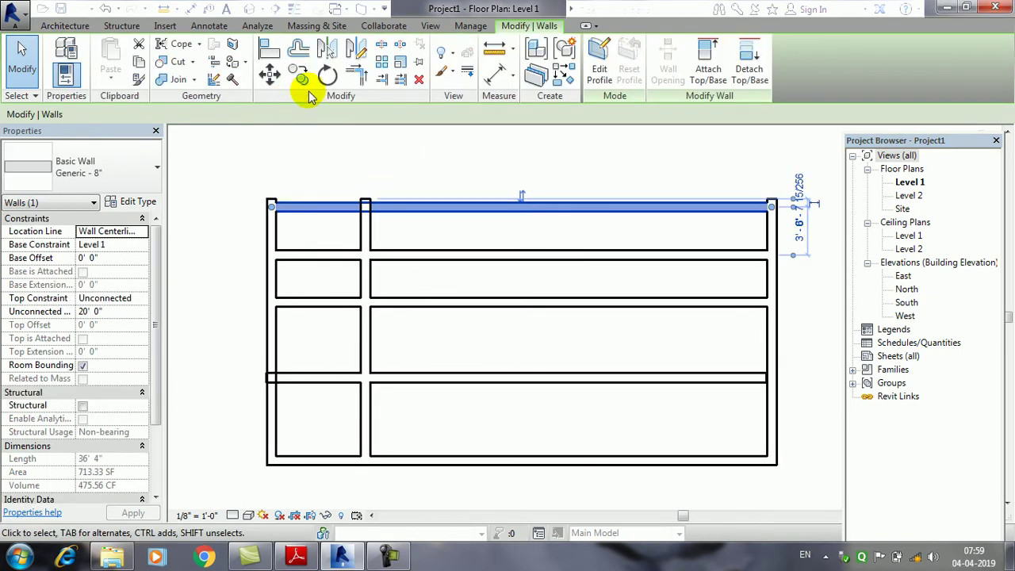
middle_click_drag(362, 252, 356, 317)
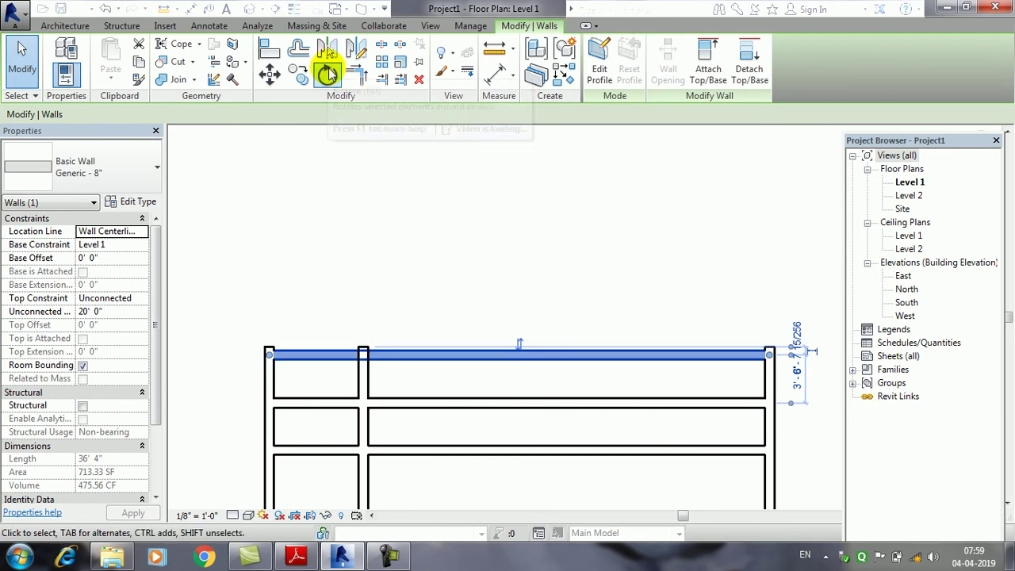
left_click(327, 74)
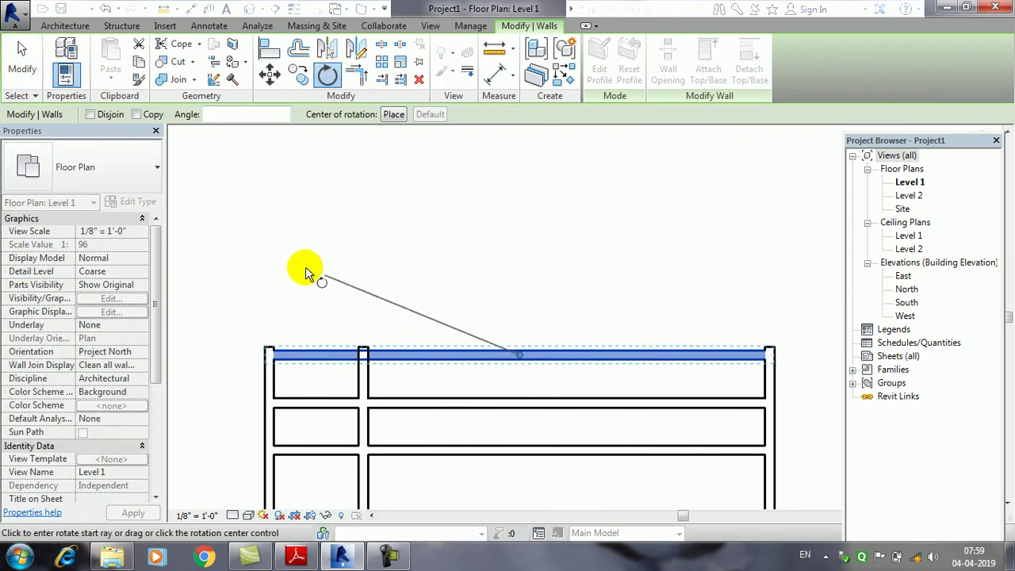
left_click(519, 190)
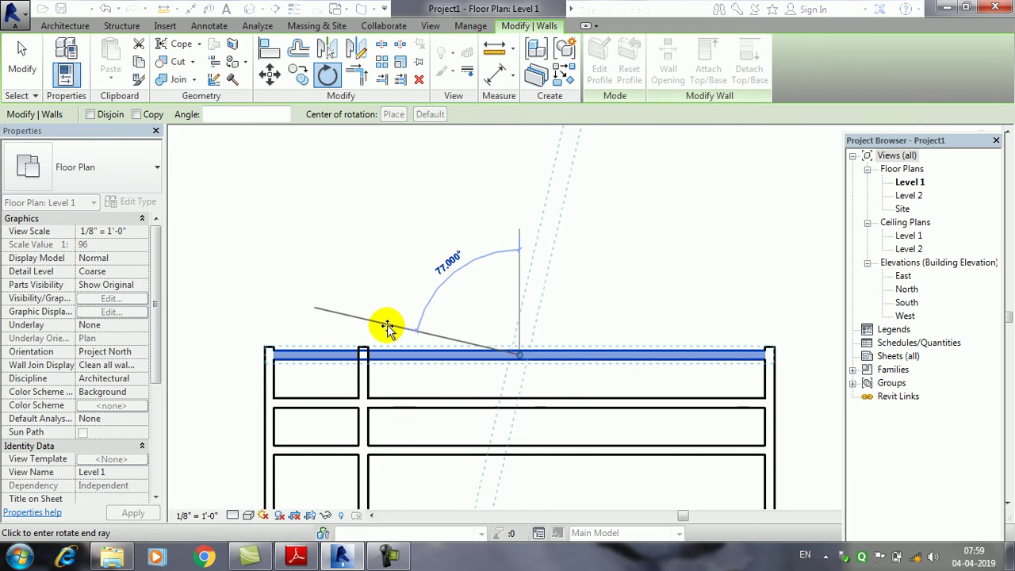
left_click(378, 355)
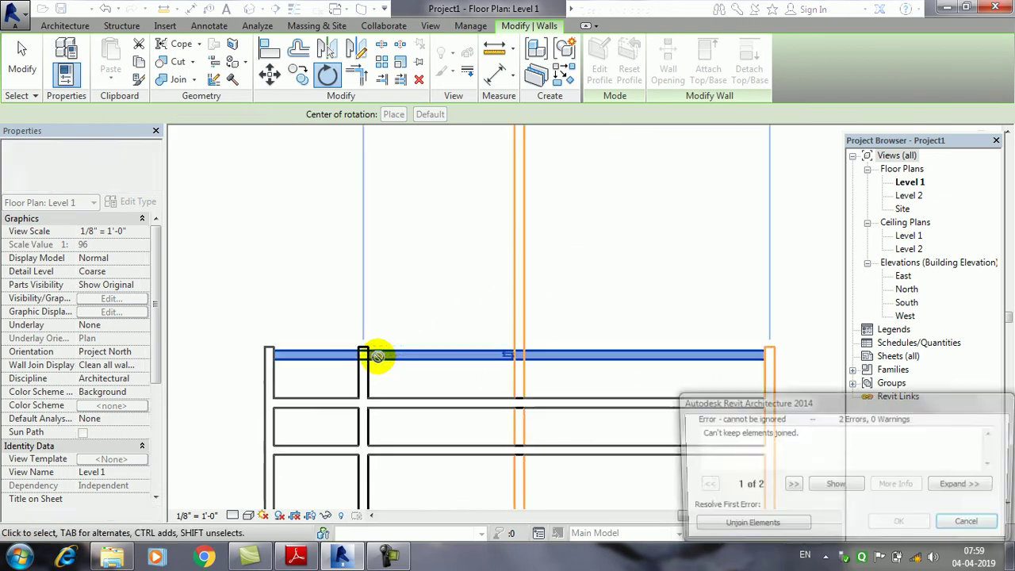
left_click(770, 525)
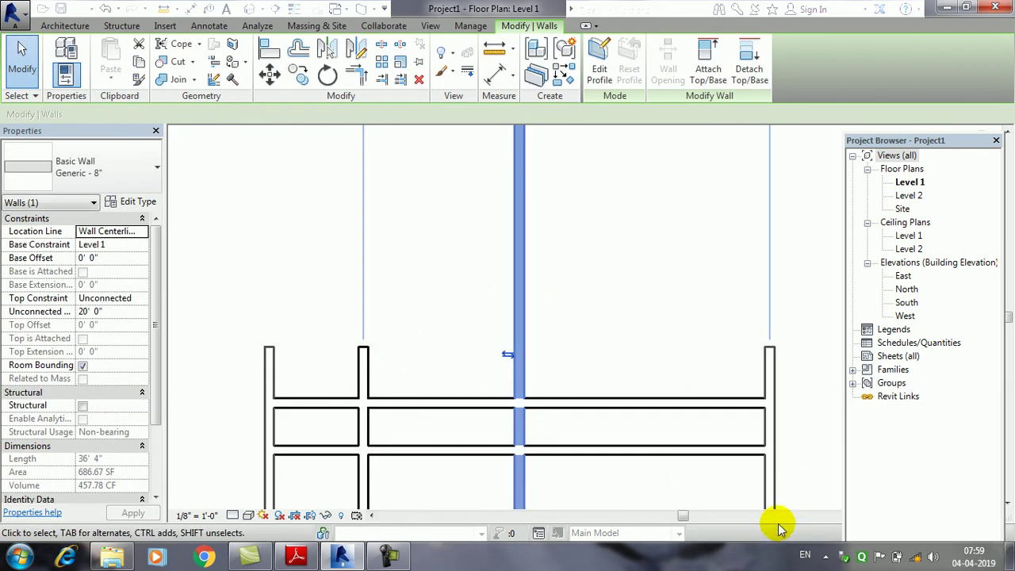
left_click(609, 349)
- Window-select all the walls in the plan and delete them
scroll(609, 349, "down", 3)
scroll(550, 328, "up", 1)
left_click_drag(696, 468, 236, 172)
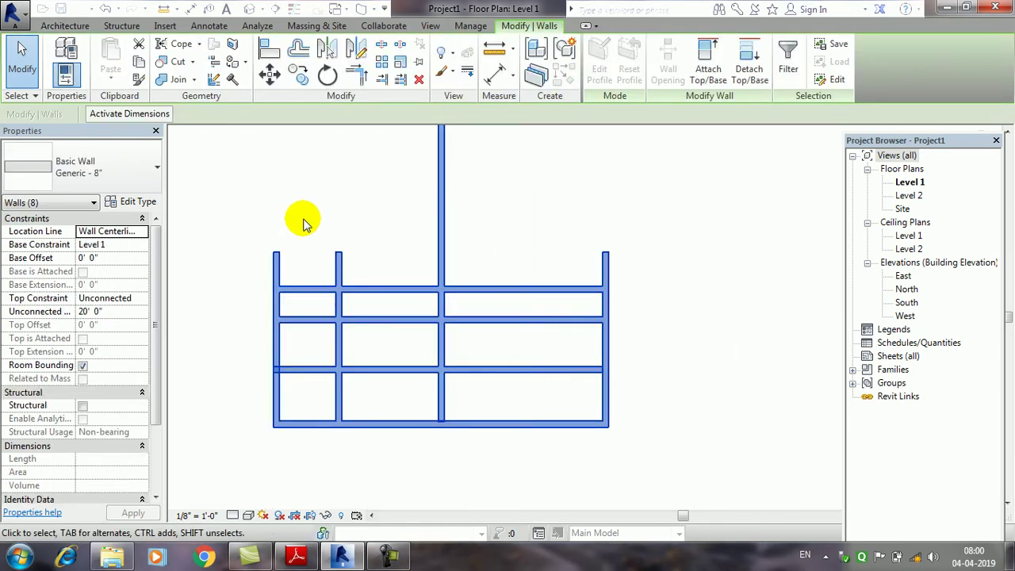
key("Delete")
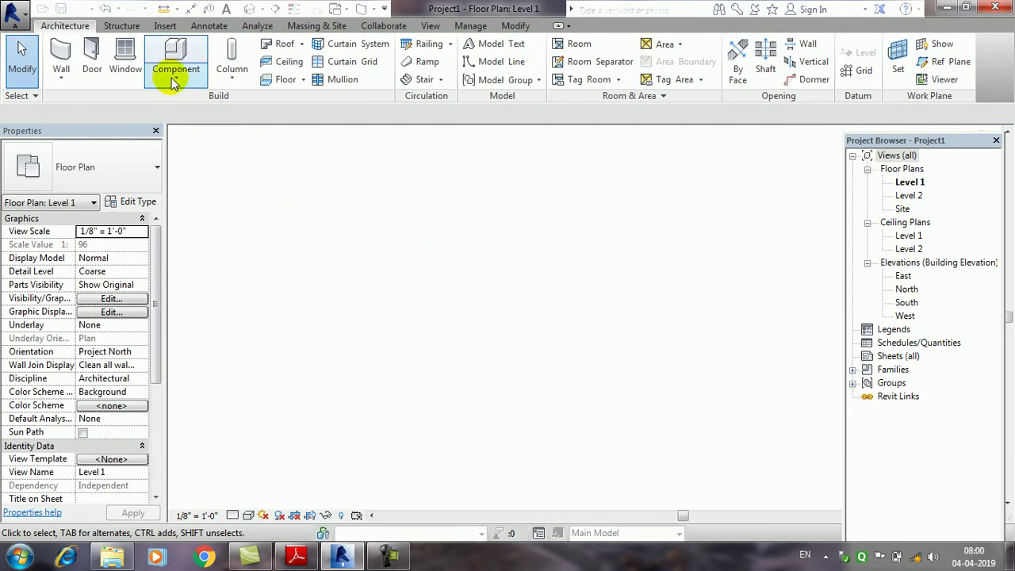
- Place a 60" x 30" desk component in the empty Level 1 plan
left_click(172, 83)
left_click(187, 104)
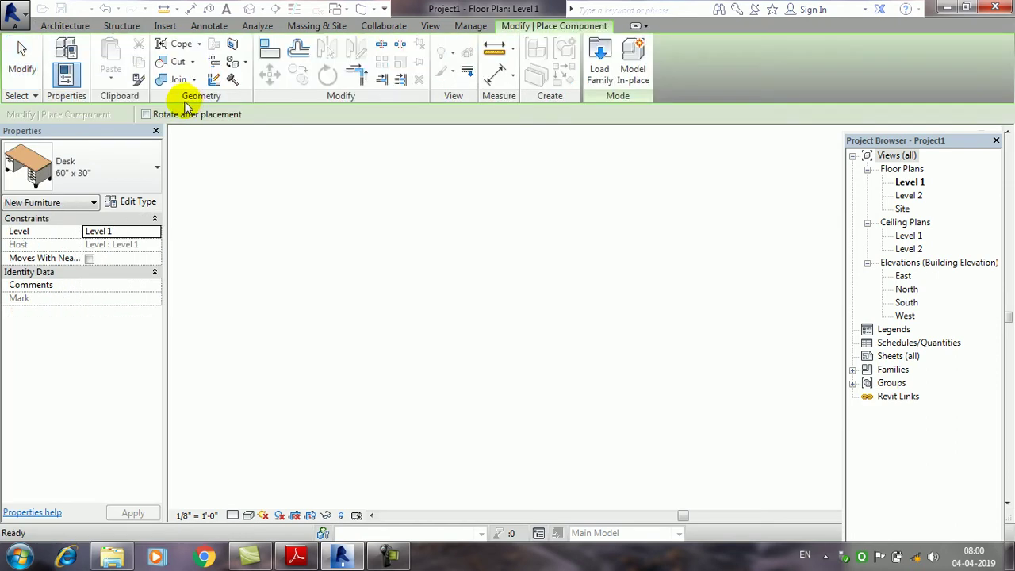
left_click(479, 341)
left_click(16, 70)
scroll(524, 364, "up", 2)
scroll(482, 288, "up", 2)
- Browse Load Family to the US Imperial Entourage library folder
left_click(181, 84)
left_click(187, 104)
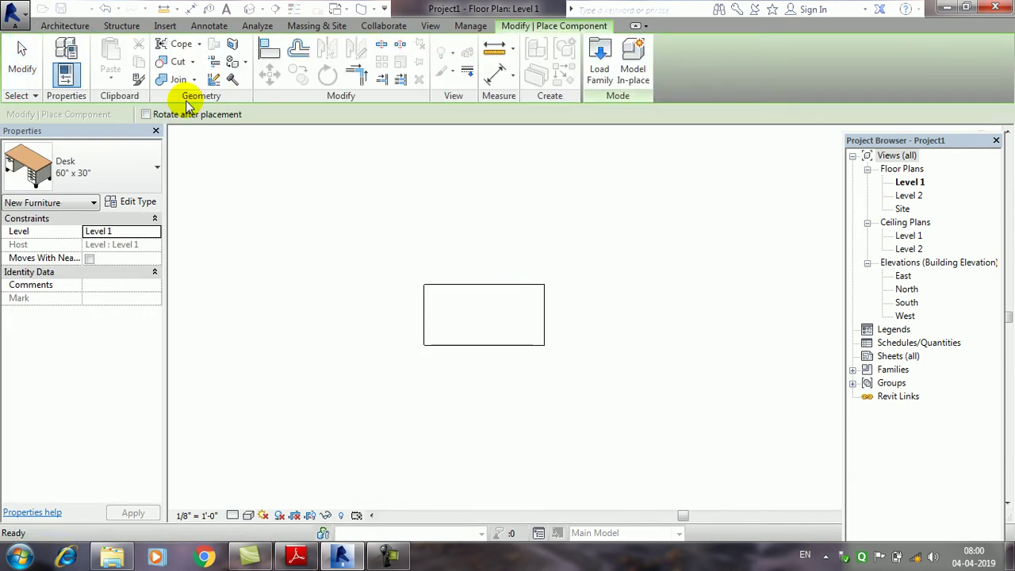
left_click(601, 69)
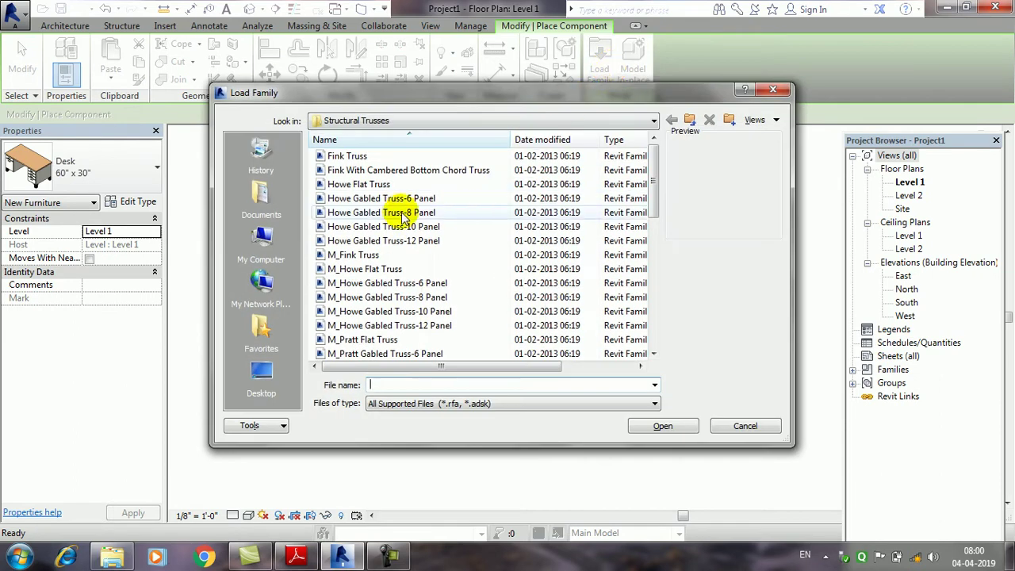
left_click(697, 117)
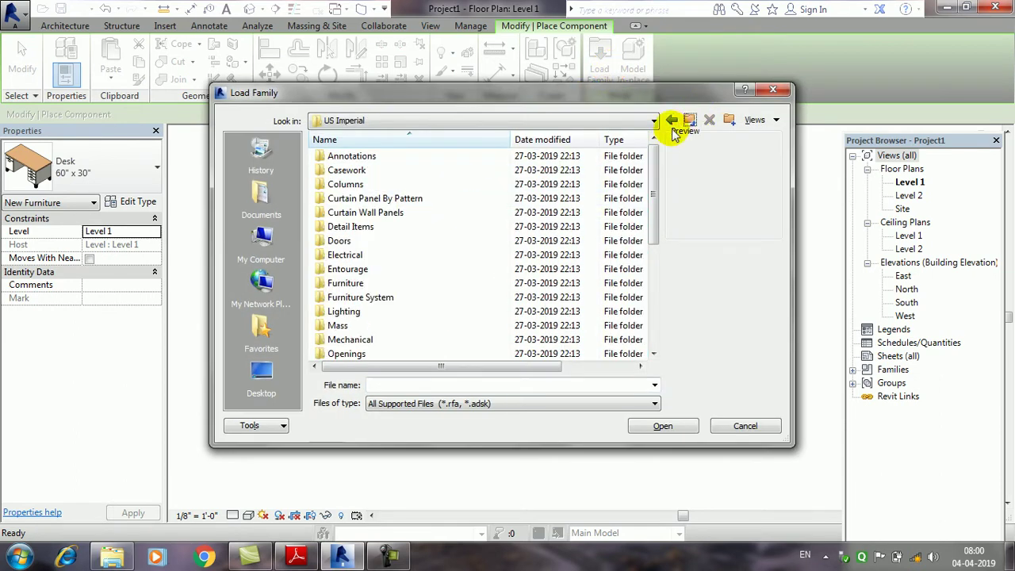
double_click(354, 274)
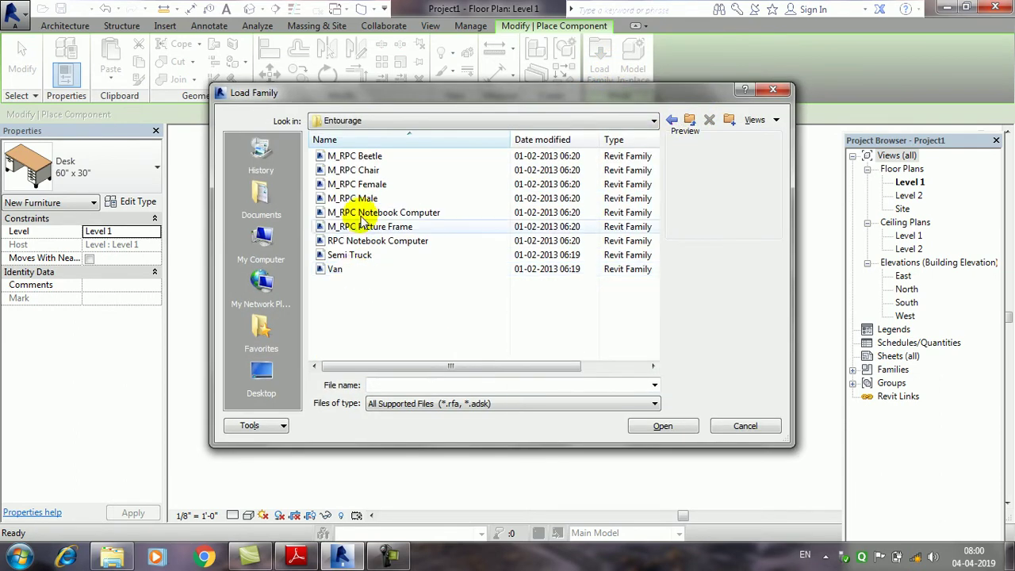
- Preview the Entourage families and load the M_RPC Chair family
left_click(374, 155)
left_click(379, 170)
left_click(379, 184)
left_click(383, 198)
left_click(382, 214)
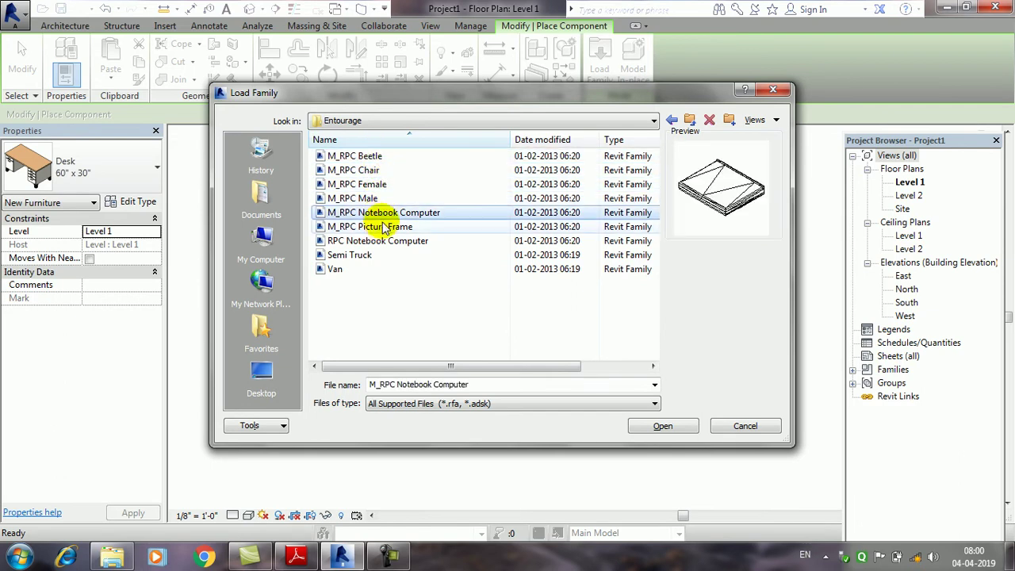
left_click(383, 228)
left_click(382, 241)
left_click(372, 255)
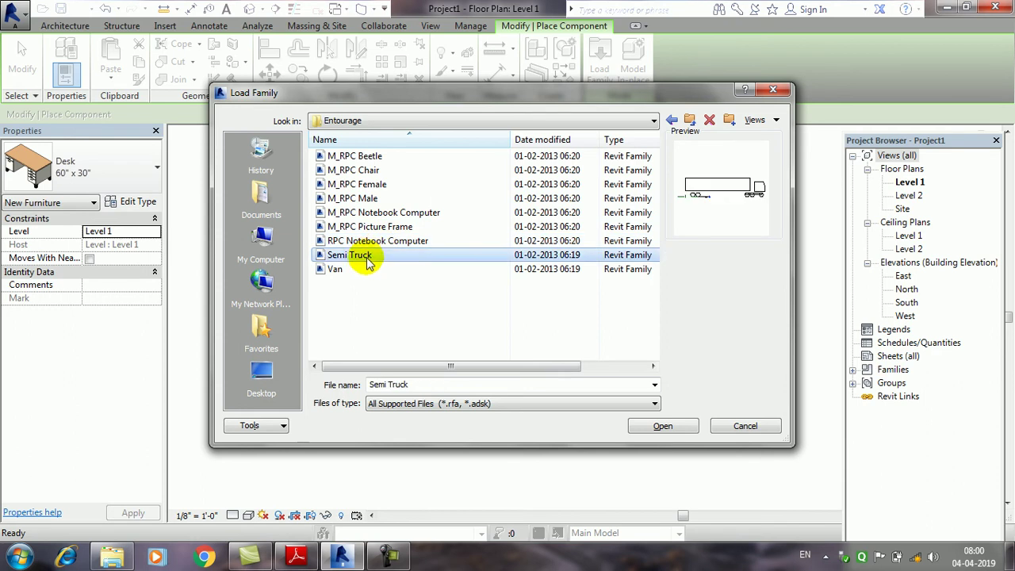
left_click(356, 272)
left_click(370, 156)
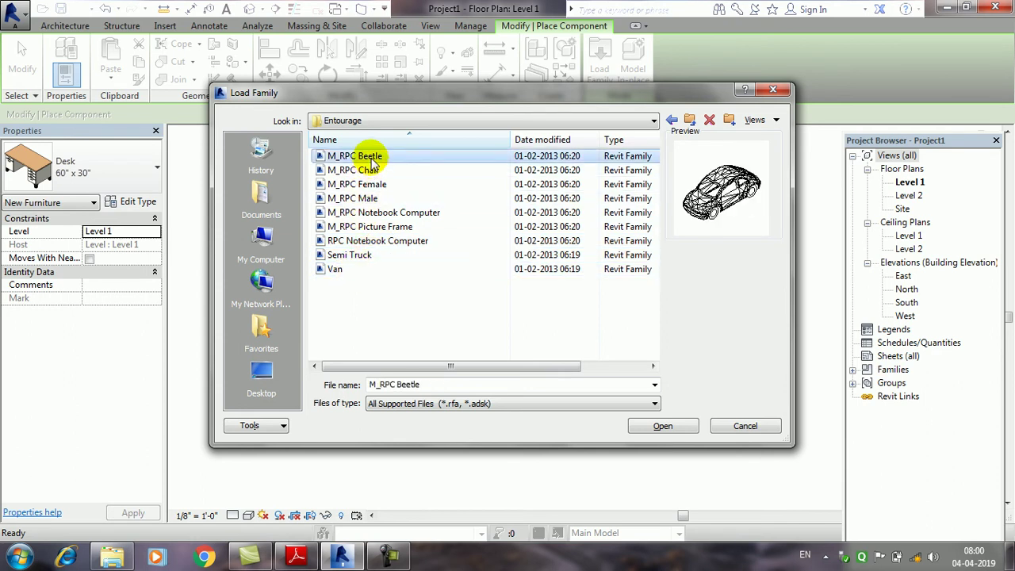
left_click(373, 171)
left_click(663, 427)
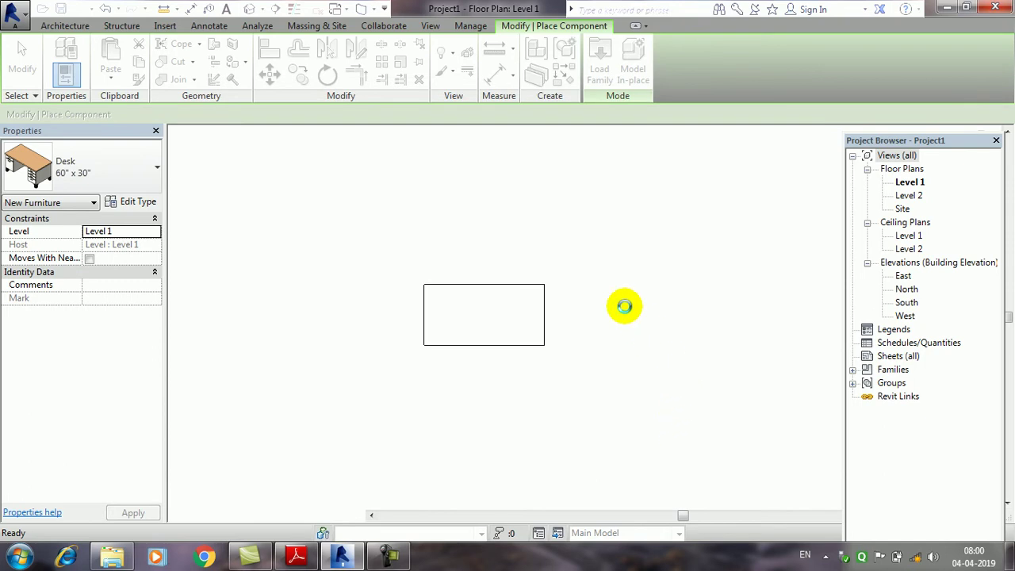
- Place the M_RPC Steelcase Think Chair just above the desk in the Level 1 plan
left_click(485, 236)
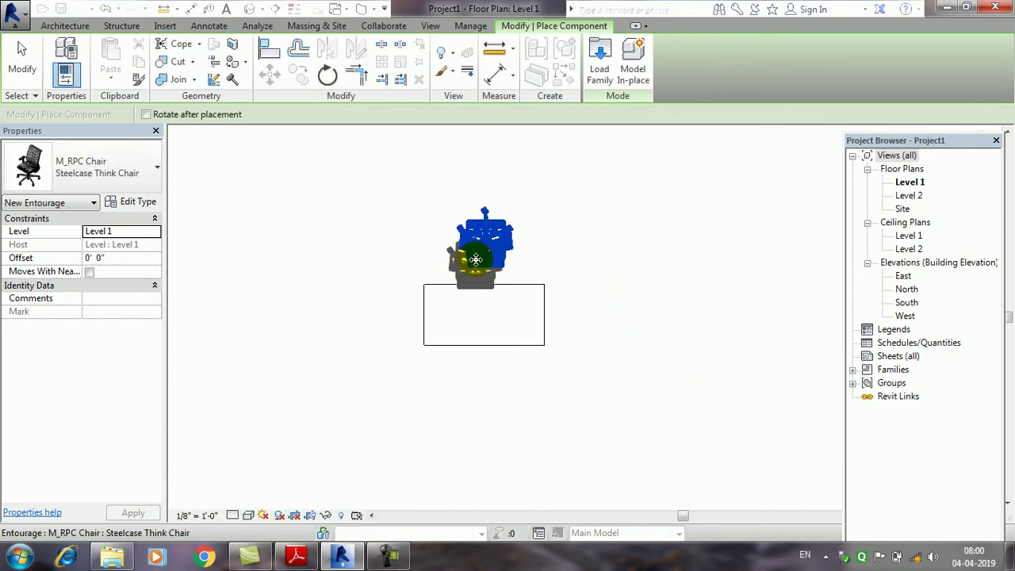
left_click(22, 60)
scroll(428, 233, "up", 2)
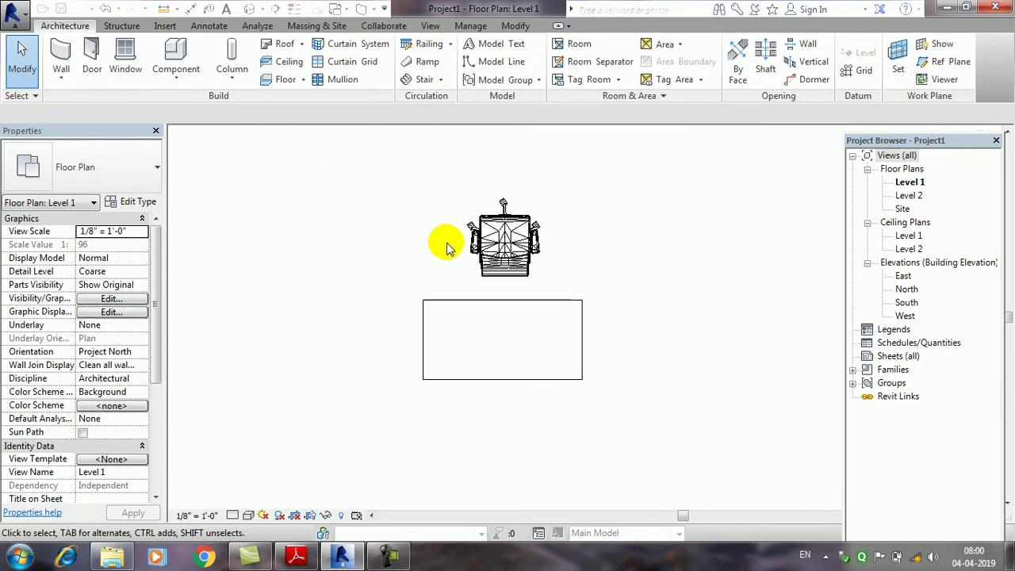
- Check the desk and chair in the default 3D view with Shaded visual style, then close it
left_click(248, 11)
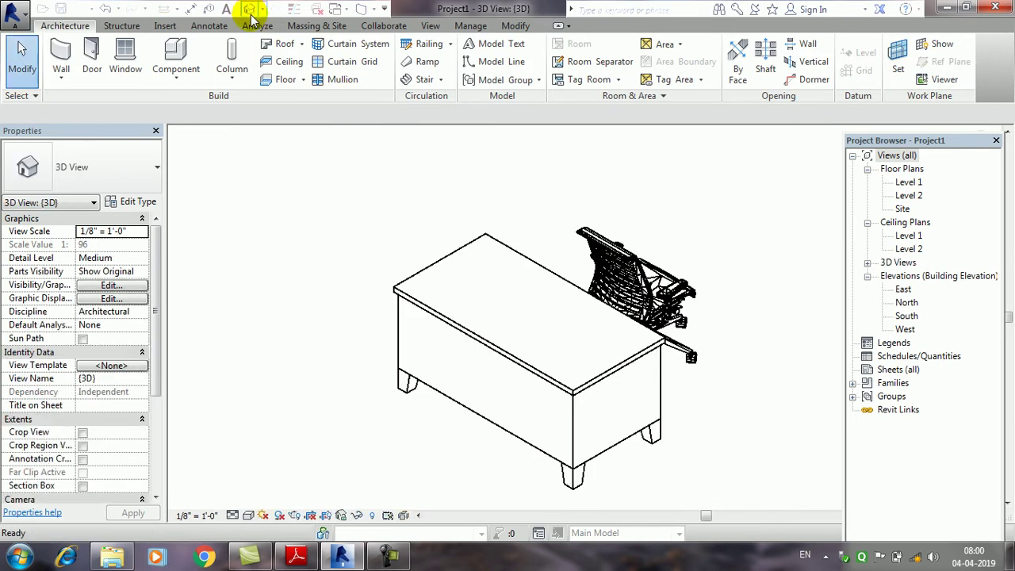
left_click(248, 515)
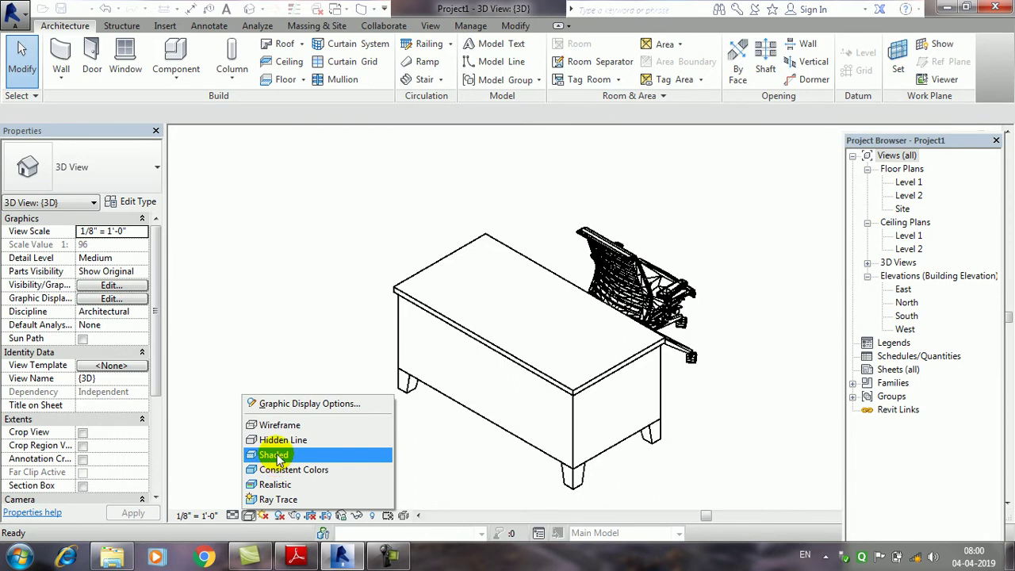
left_click(273, 455)
middle_click_drag(578, 383, 464, 363)
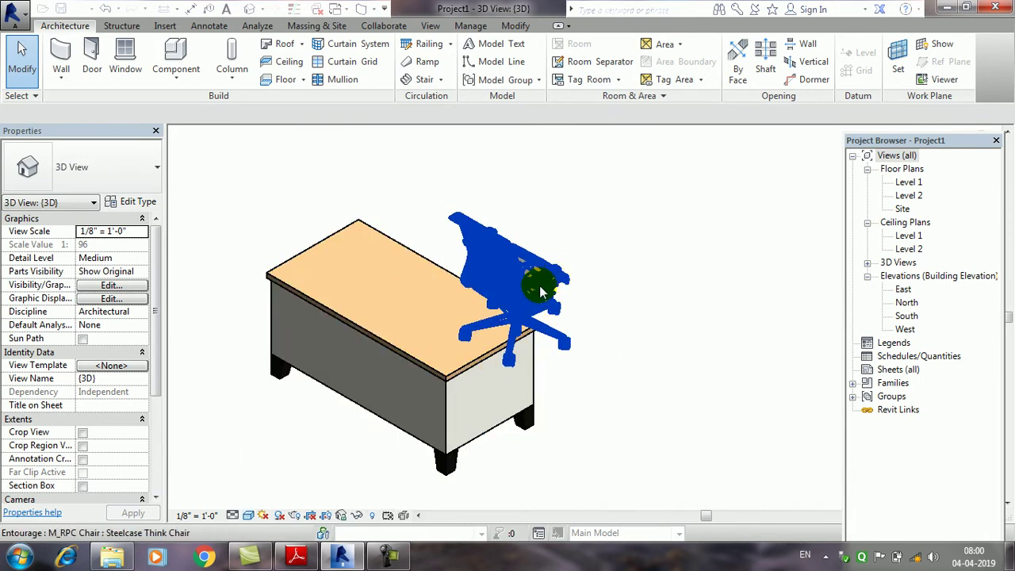
left_click_drag(987, 141, 984, 152)
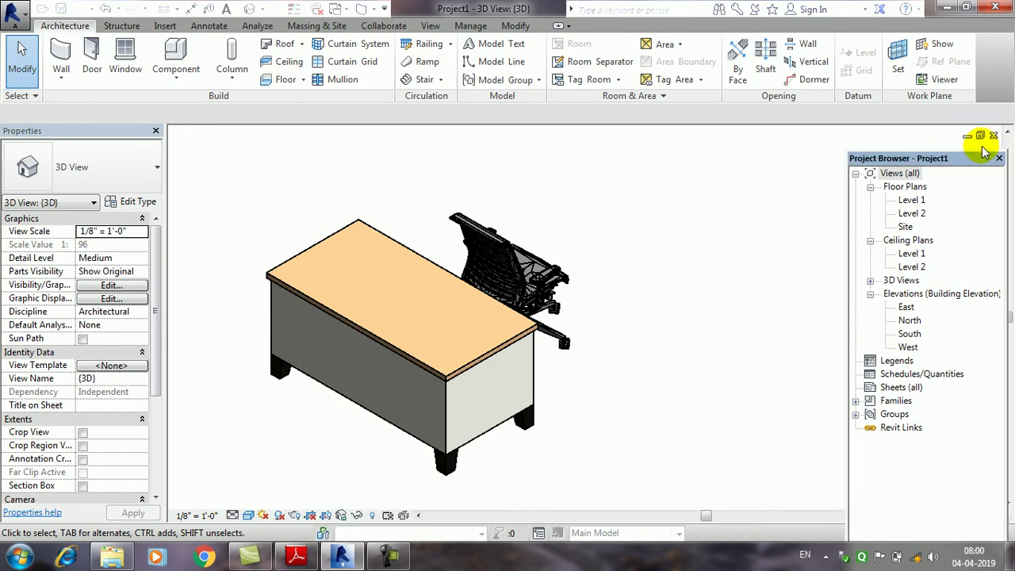
left_click(994, 136)
- Drag the chair from above the desk to below it
left_click(515, 234)
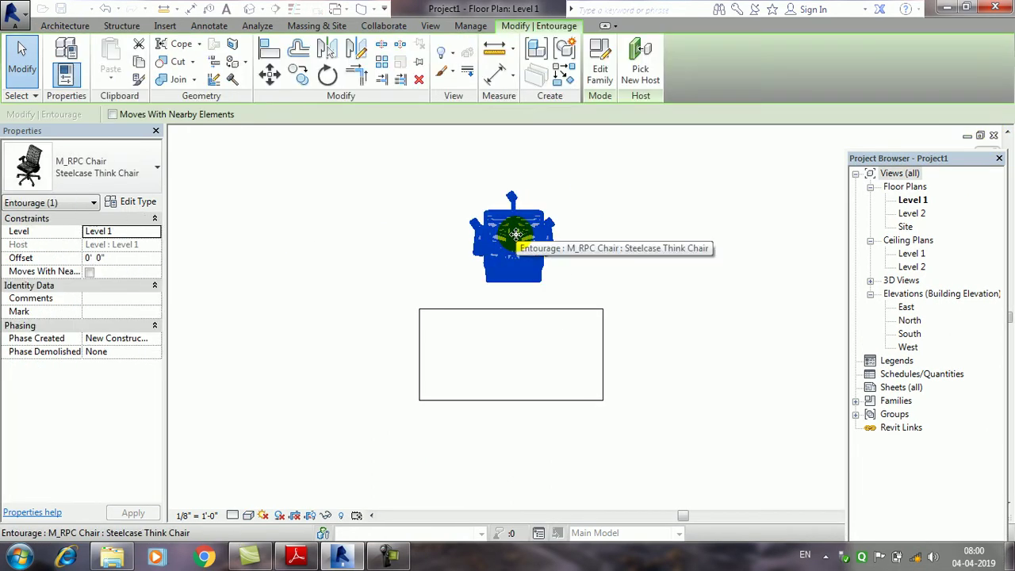
left_click_drag(516, 260, 516, 484)
left_click(668, 437)
middle_click_drag(669, 437, 559, 406)
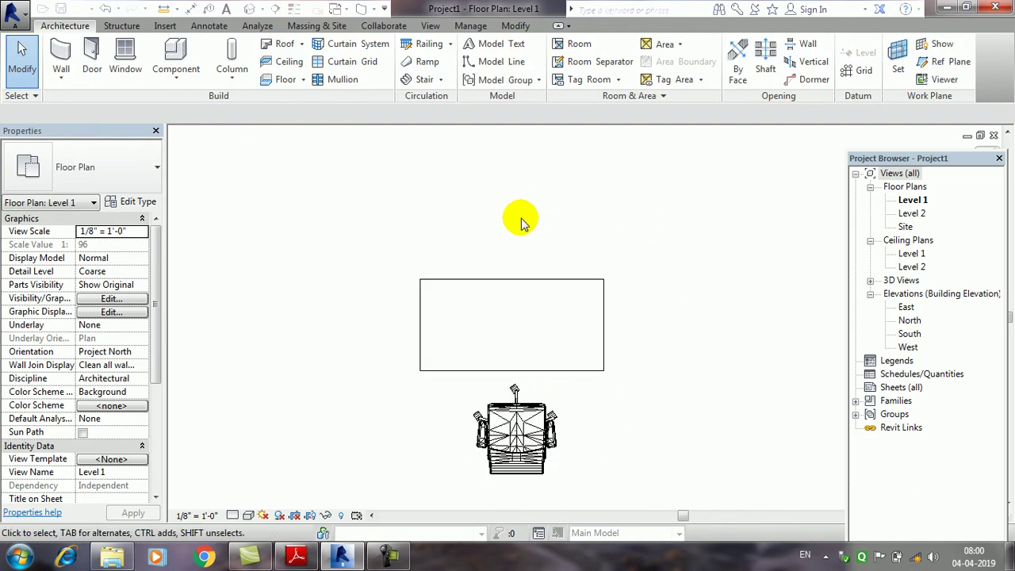
- Rotate the chair 90 degrees, then undo the rotation with Ctrl+Z
left_click(521, 426)
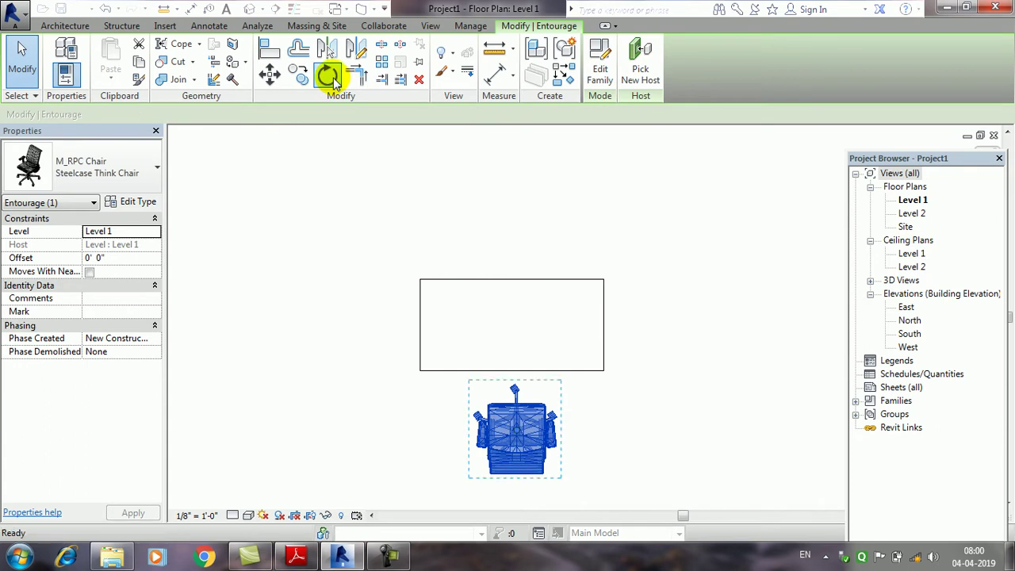
left_click(329, 75)
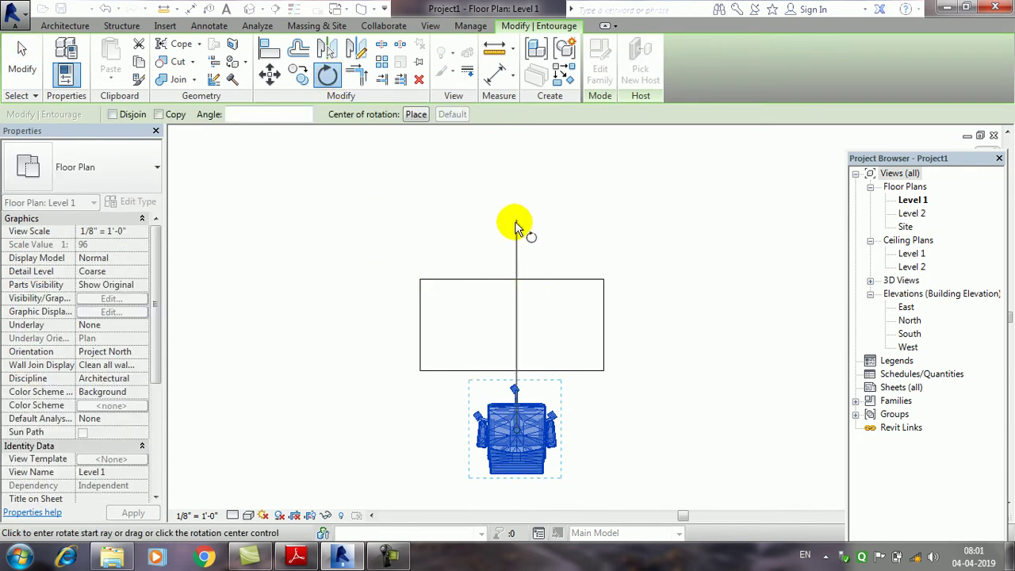
left_click(515, 220)
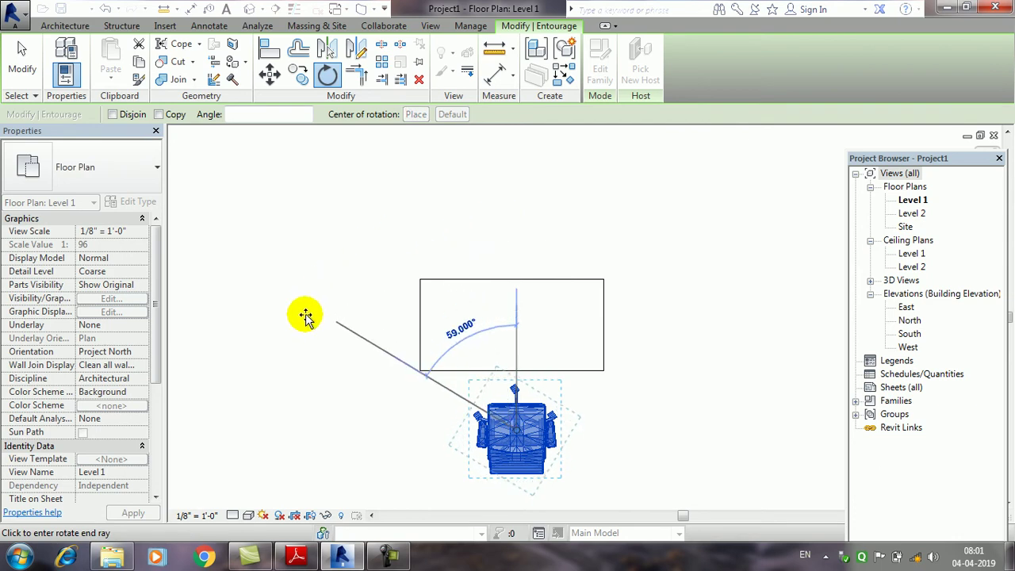
left_click(284, 426)
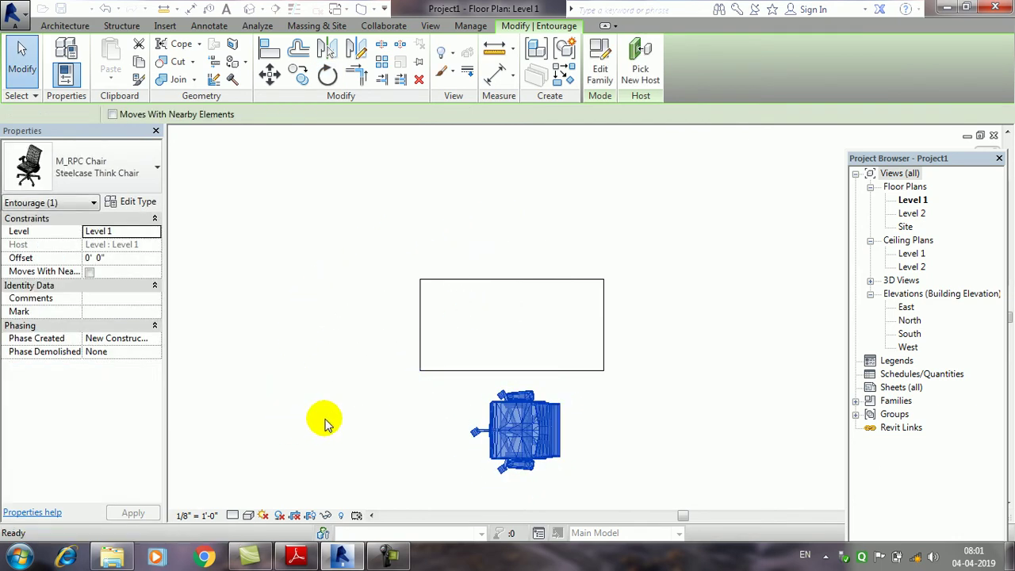
key("ctrl+z")
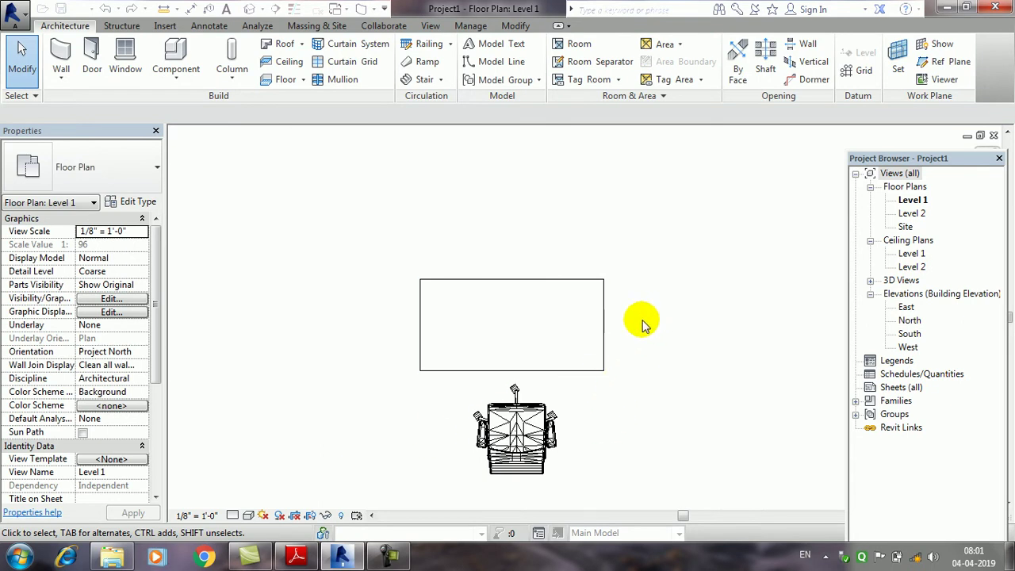
left_click(509, 444)
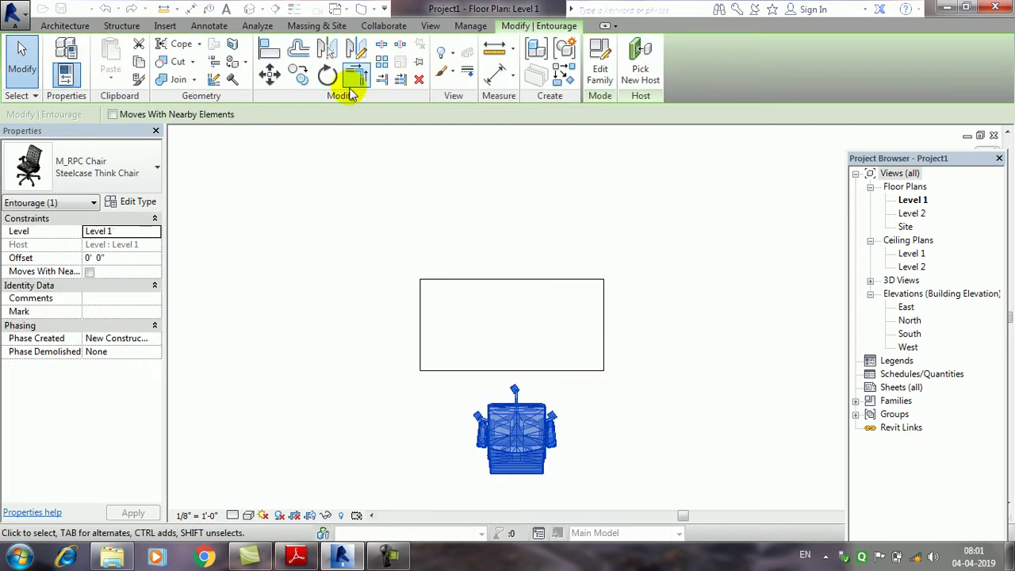
left_click(327, 75)
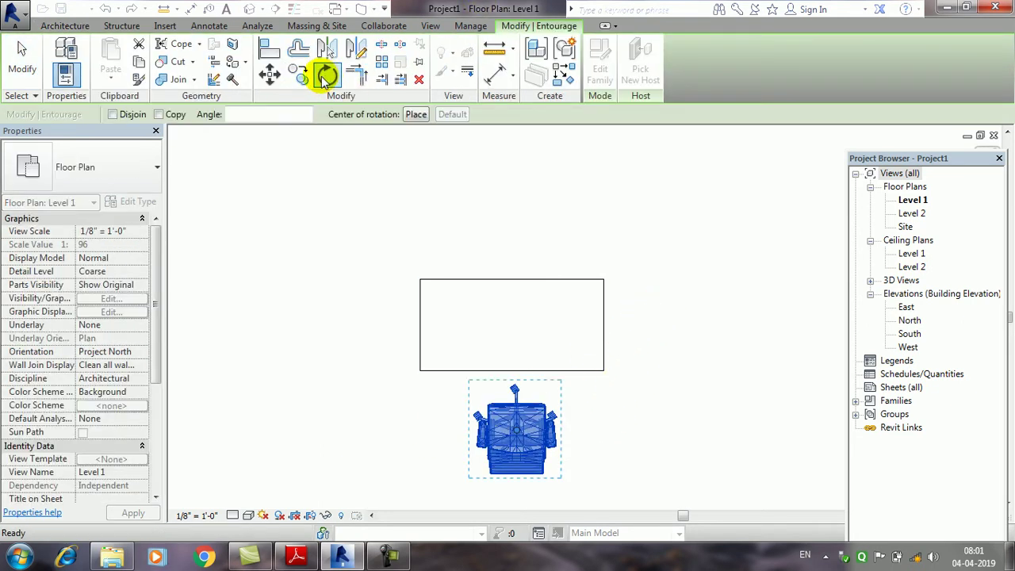
left_click(415, 114)
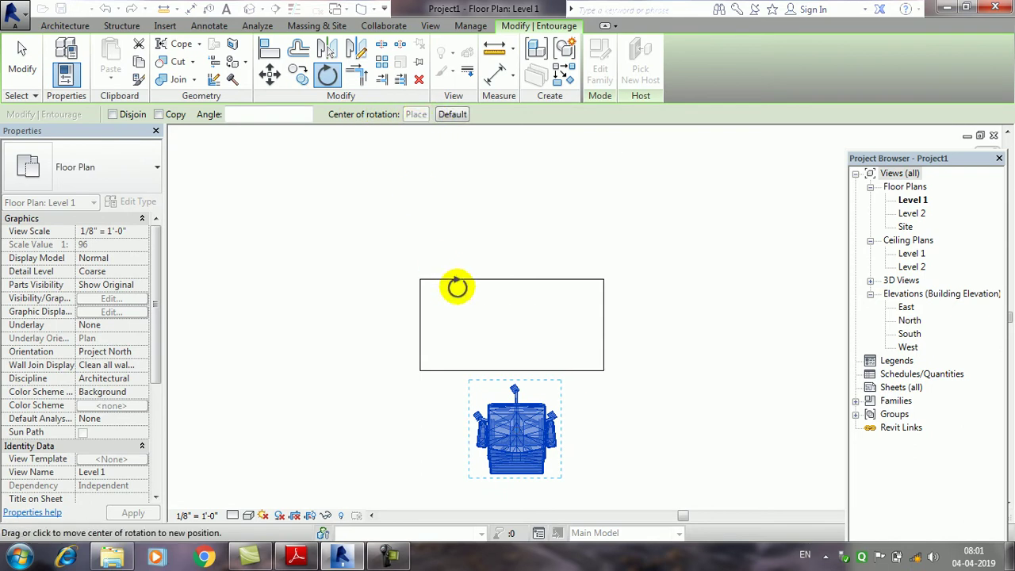
left_click(511, 324)
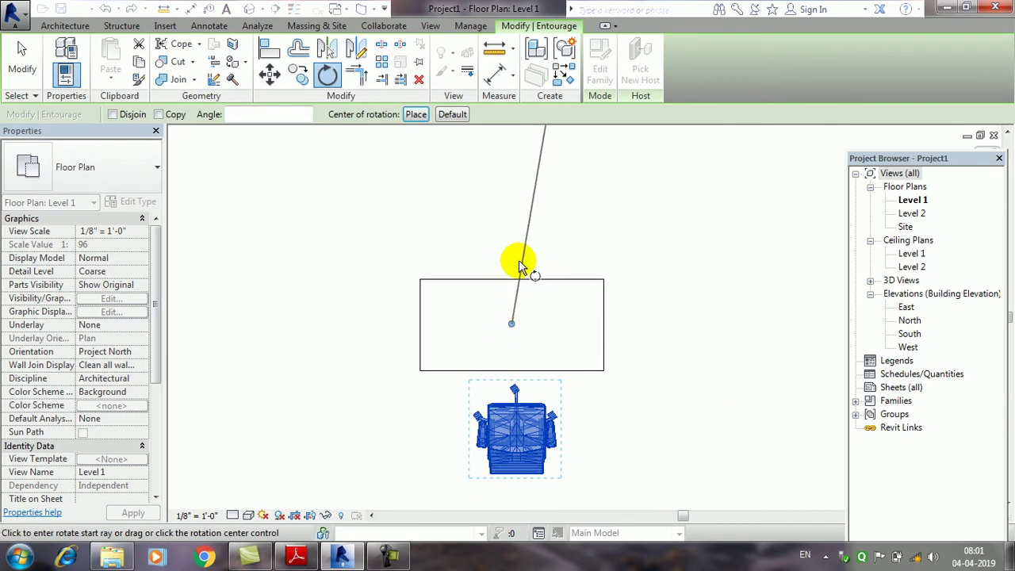
left_click(509, 182)
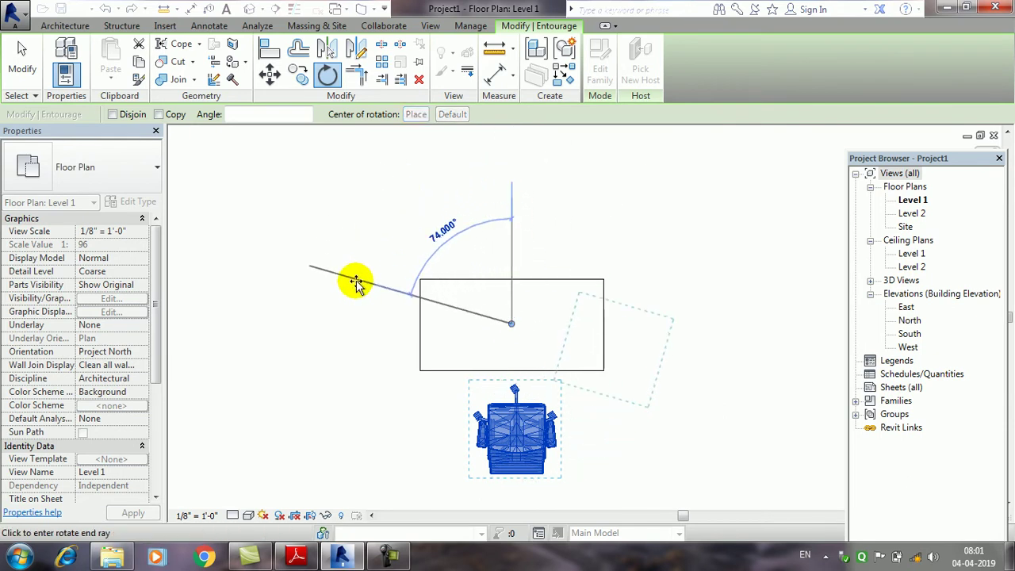
left_click(354, 323)
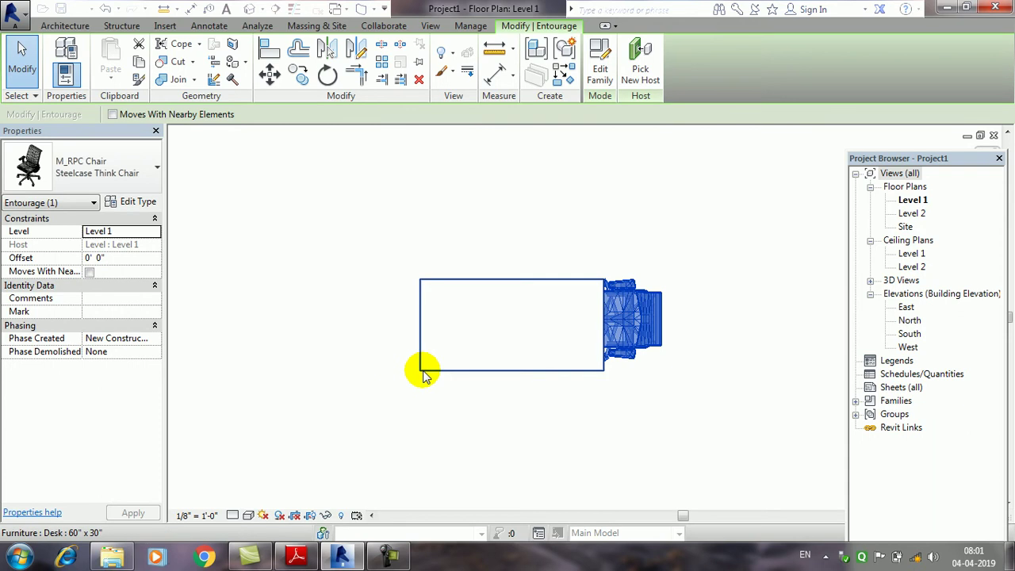
key("ctrl+z")
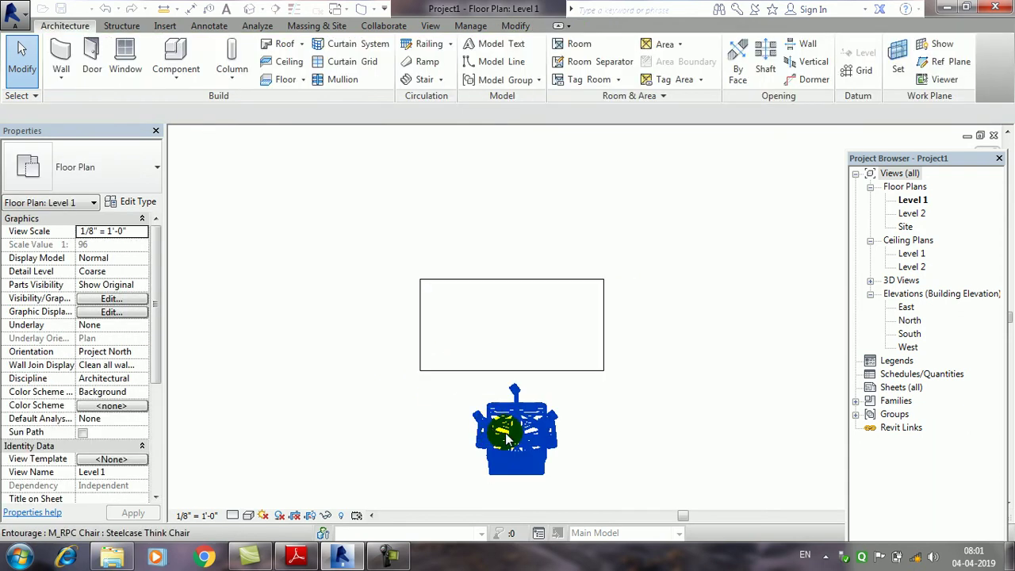
- Rotate a copy of the bottom chair 90° about the desk's midpoint onto its right side
left_click(506, 428)
left_click(327, 73)
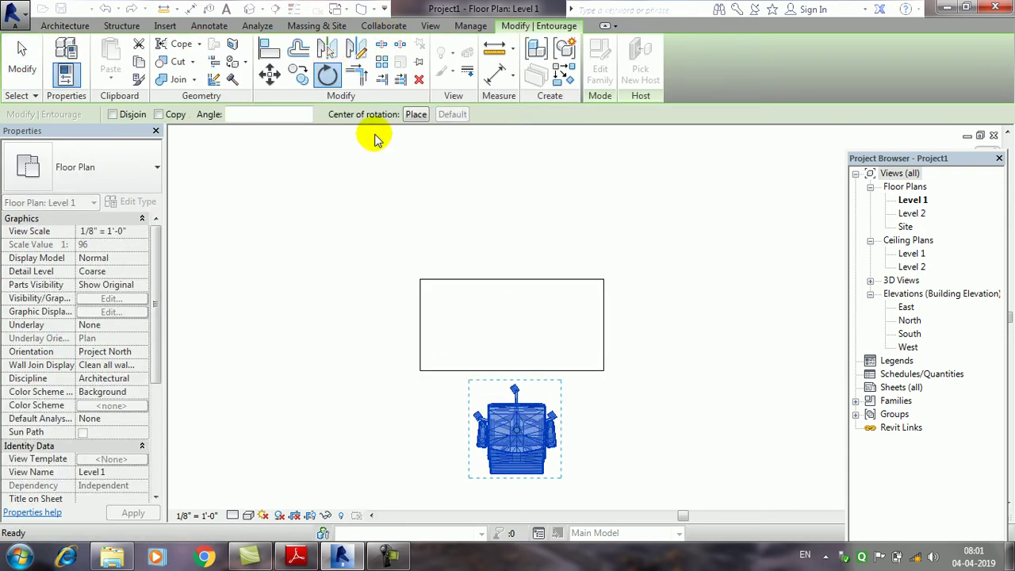
left_click(416, 114)
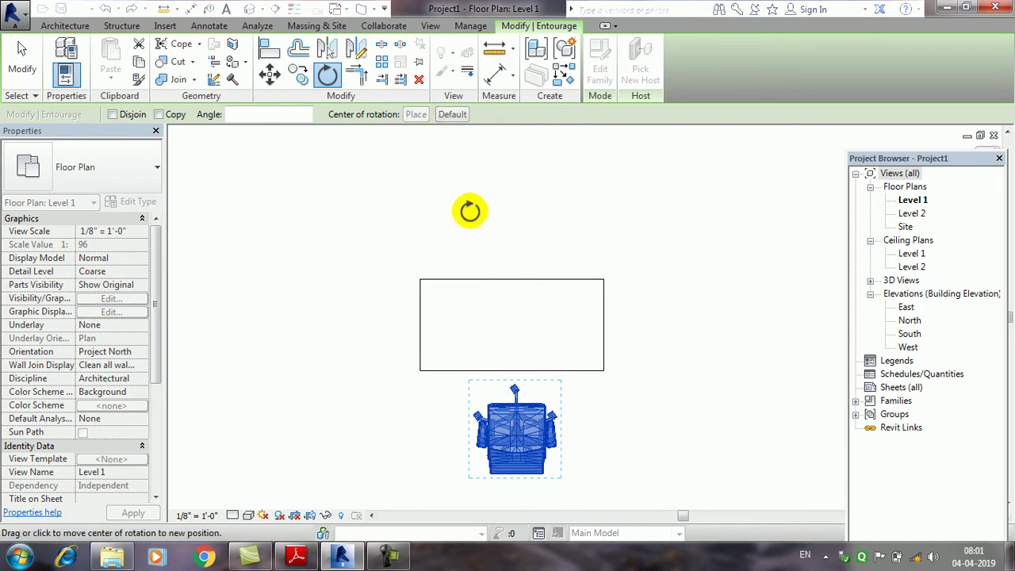
left_click(511, 324)
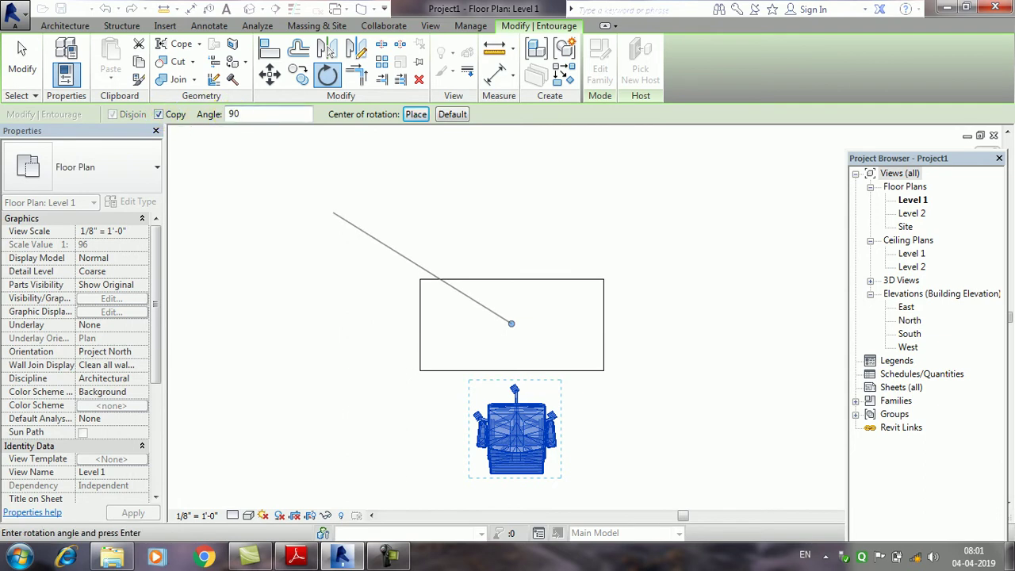
key("Return")
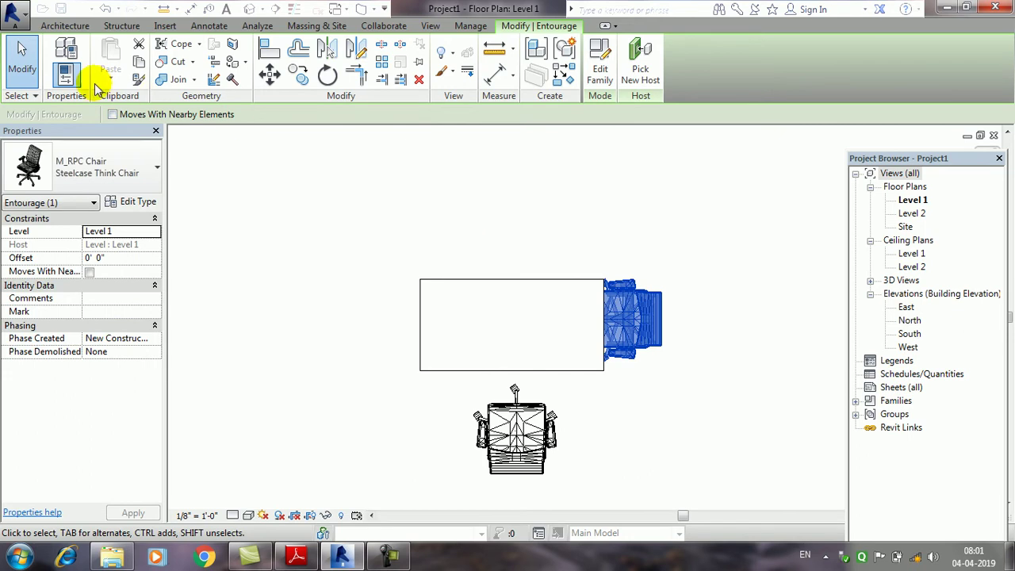
- Nudge the right chair away from the desk, mirror a copy, and delete the misplaced copy inside the desk
left_click(18, 66)
left_click(646, 321)
left_click_drag(647, 321, 672, 329)
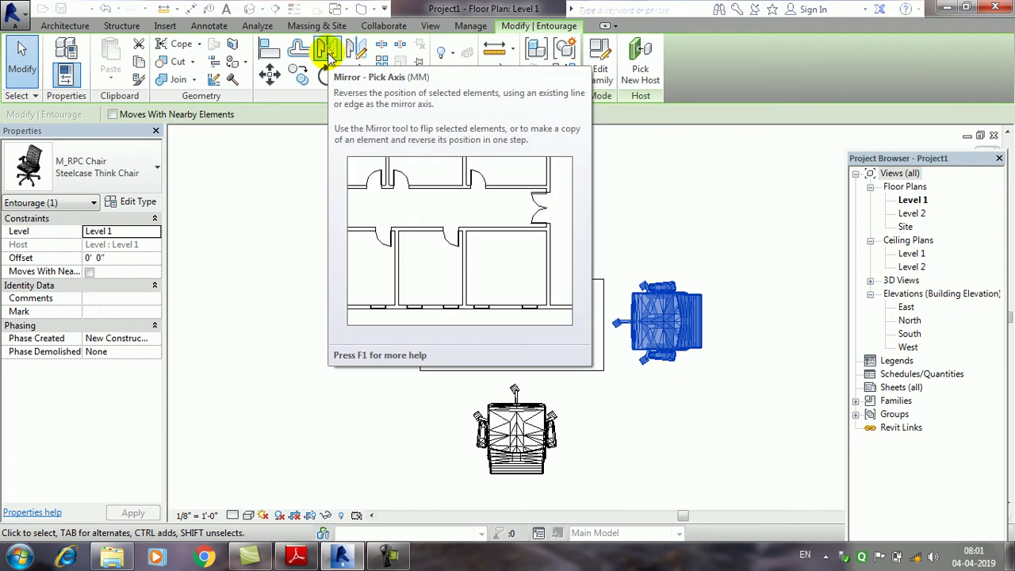
left_click(327, 54)
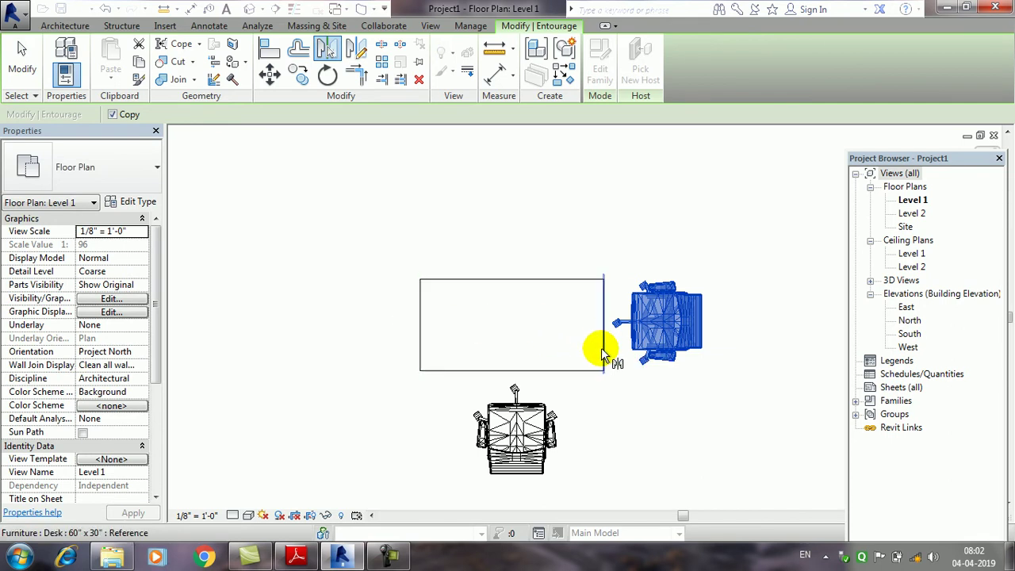
left_click(603, 353)
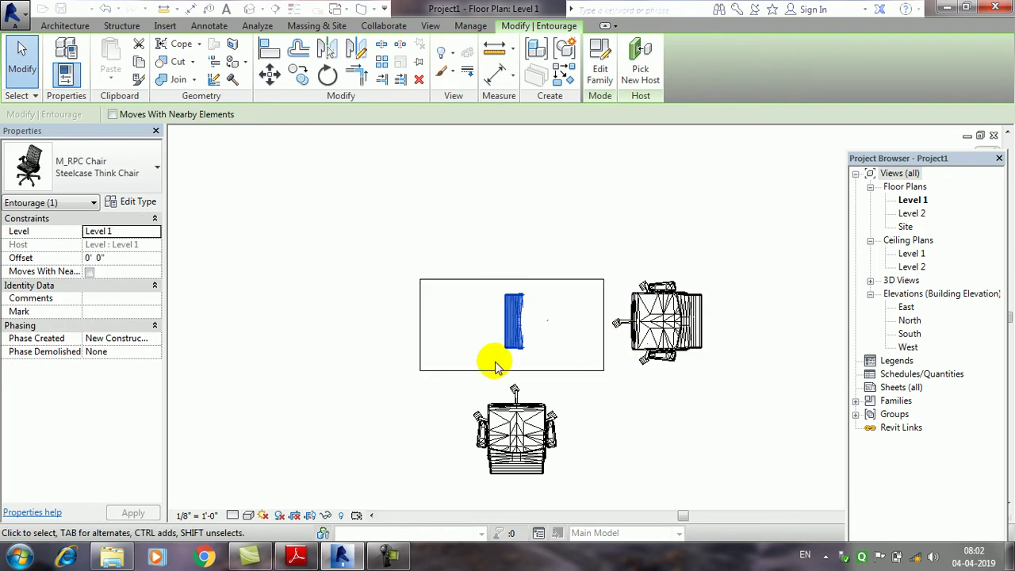
left_click(22, 55)
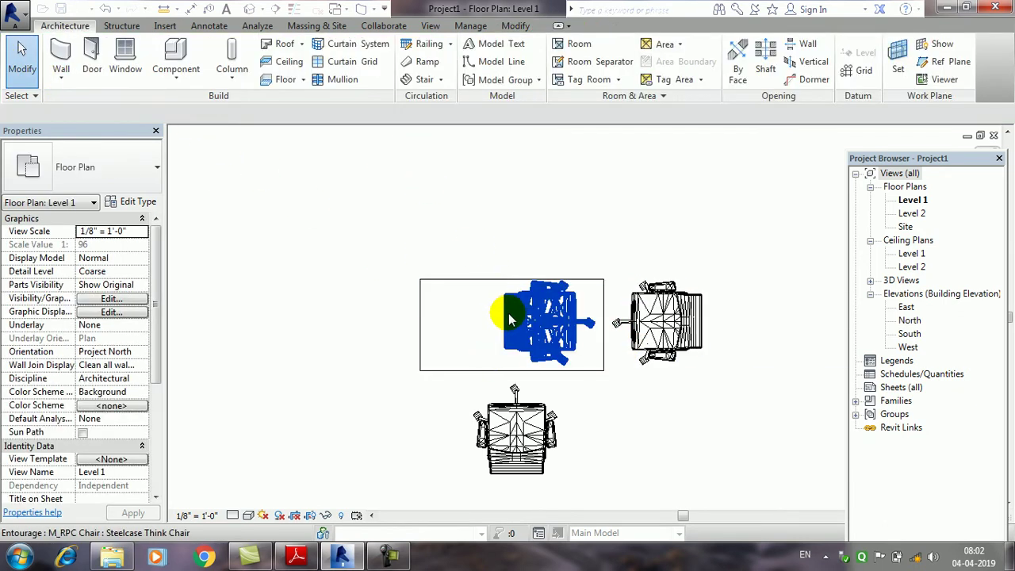
left_click(512, 315)
key("Delete")
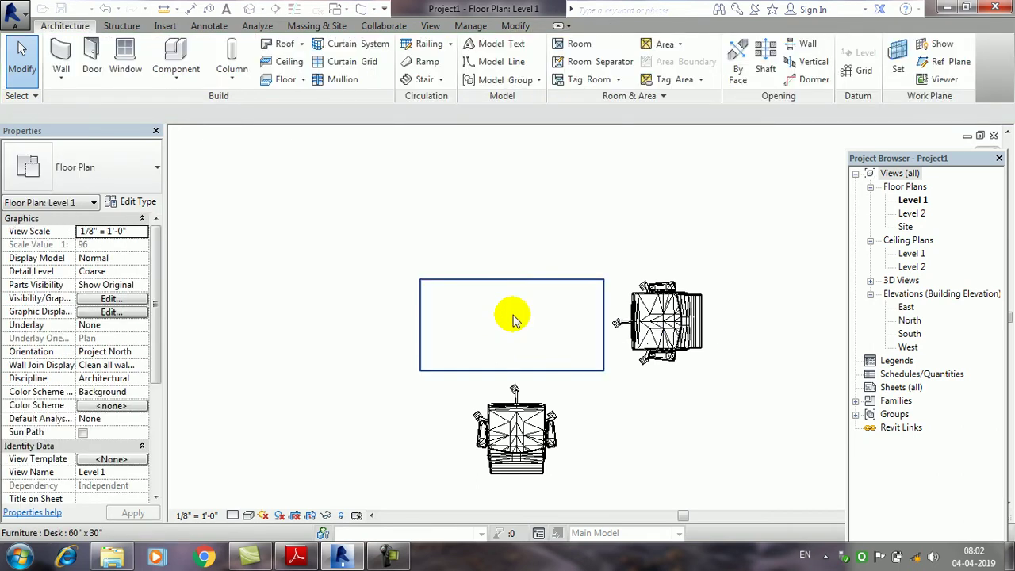
- Mirror copies of the right and bottom chairs to the desk's left and top, then view in 3D
left_click(670, 308)
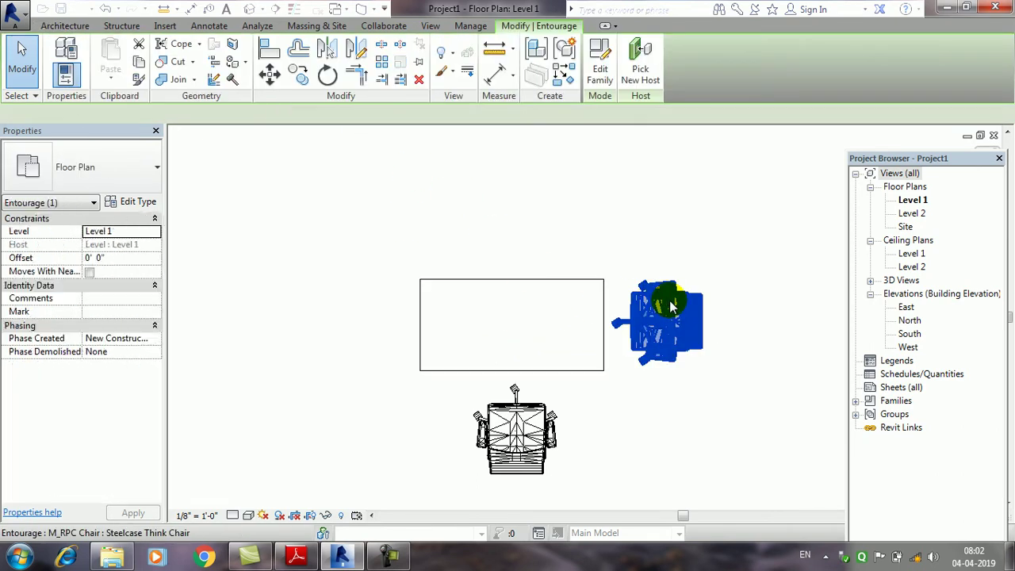
left_click(327, 52)
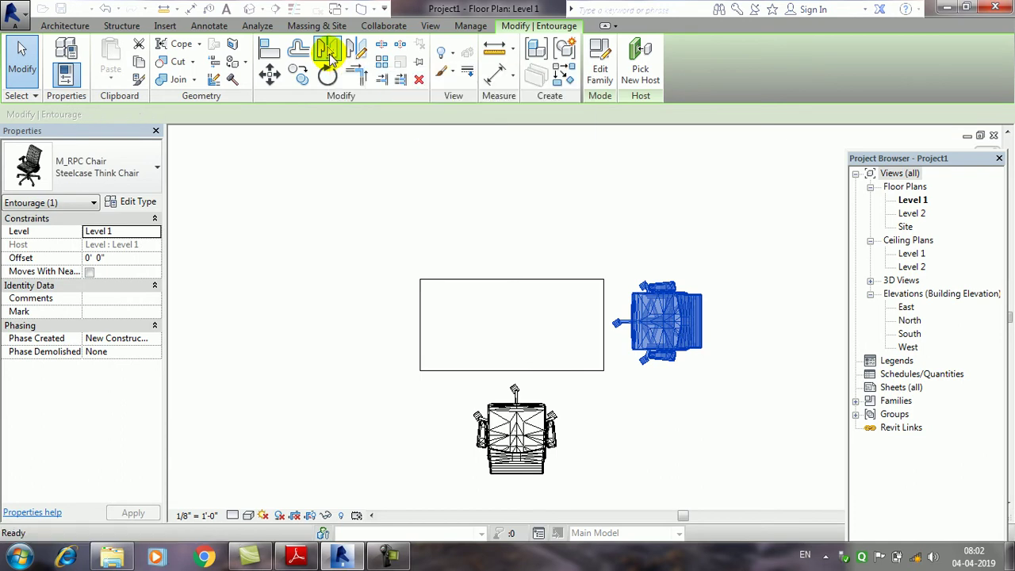
left_click(512, 333)
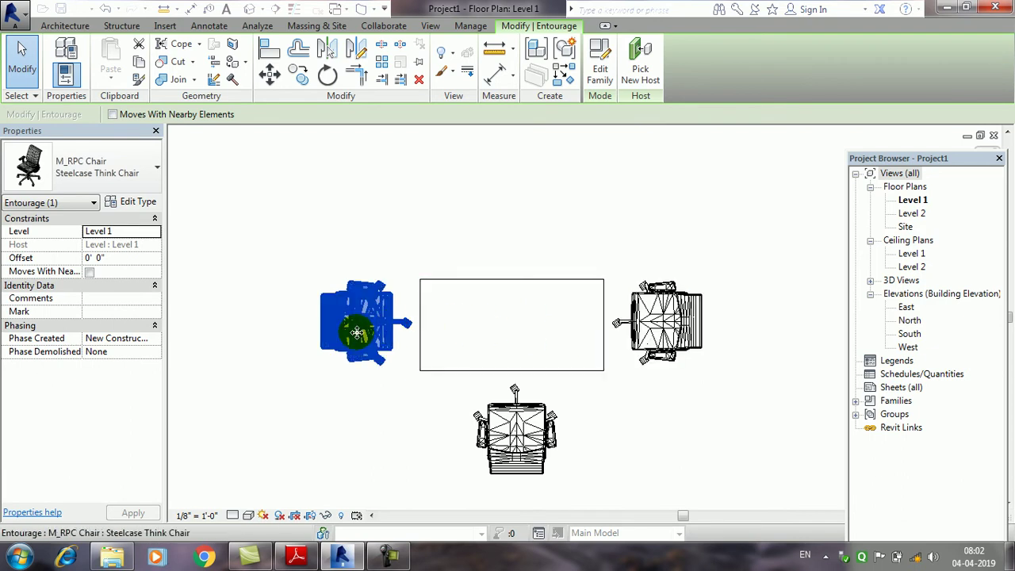
left_click(516, 446)
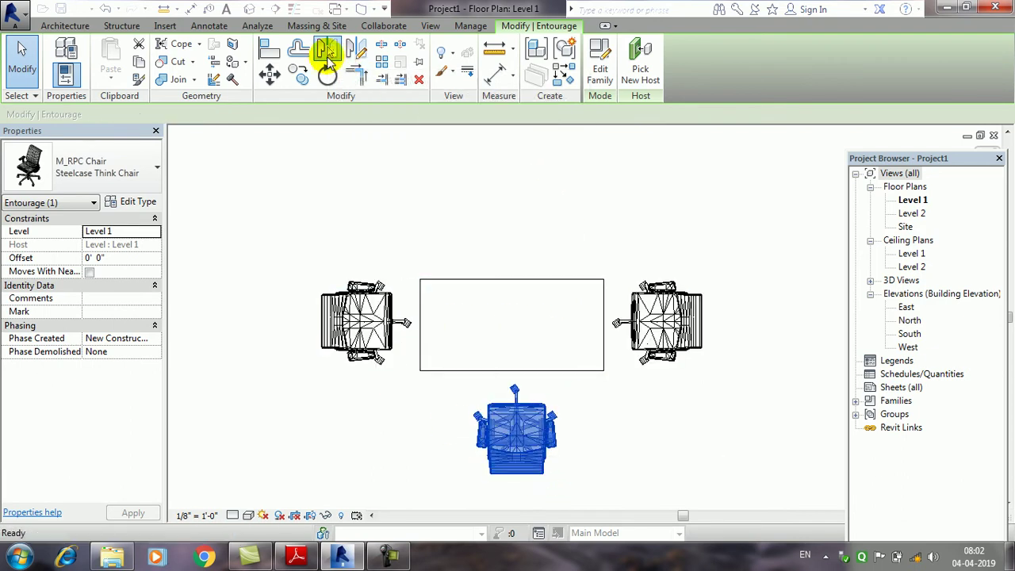
left_click(328, 52)
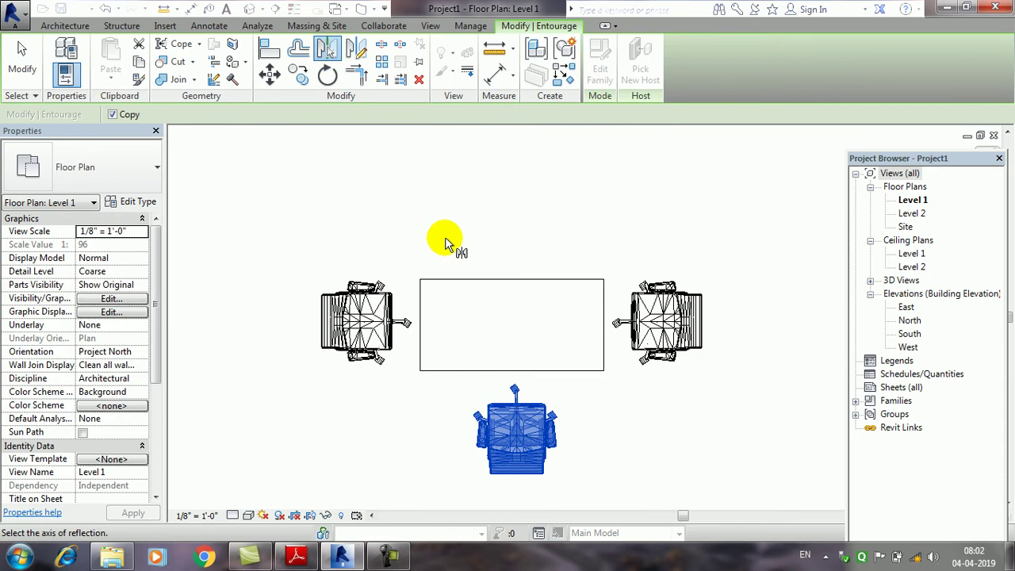
left_click(502, 325)
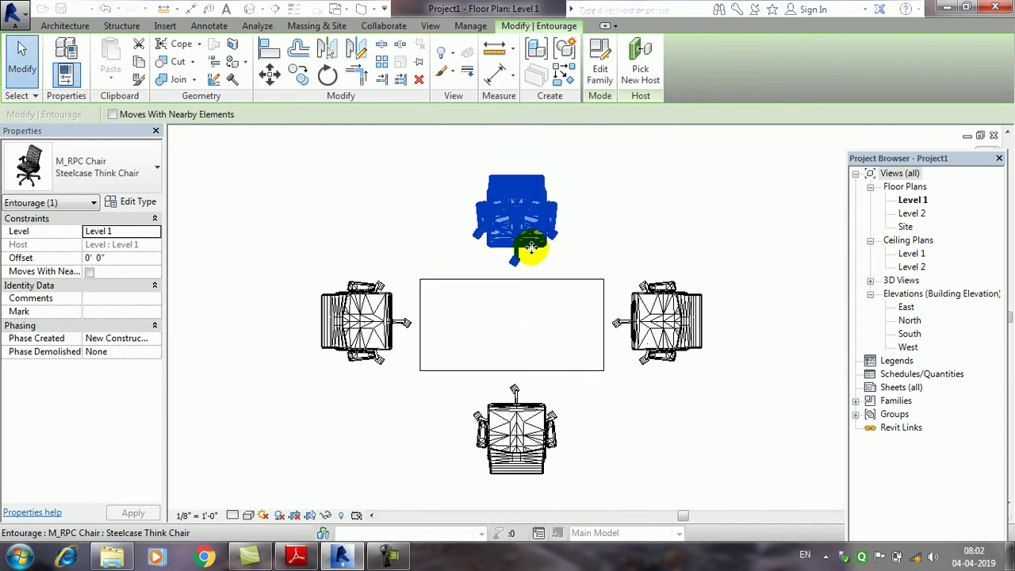
left_click(247, 8)
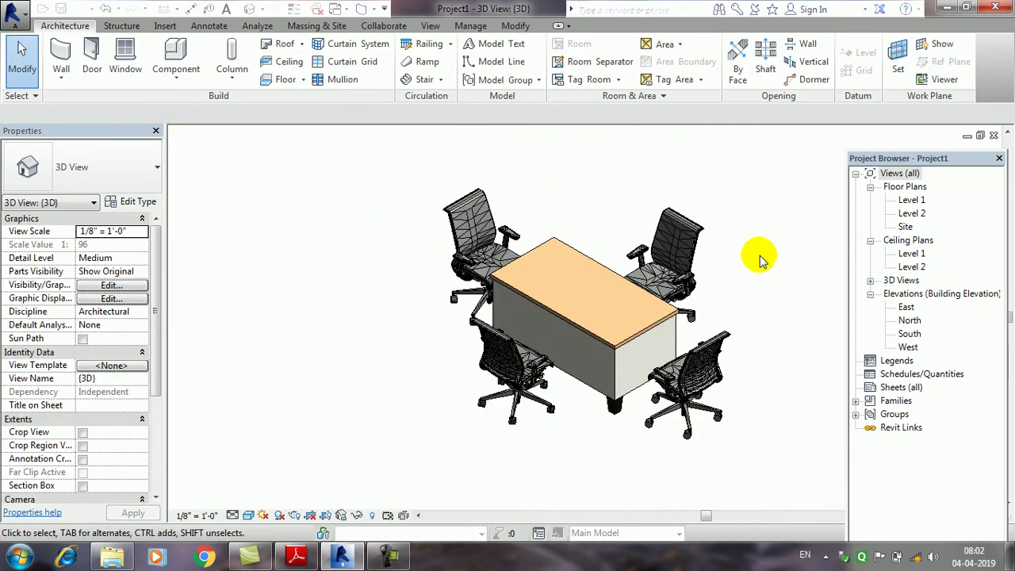
- Close the 3D view, select the chair left of the desk, and pan the Level 1 plan
left_click(993, 136)
left_click(383, 354)
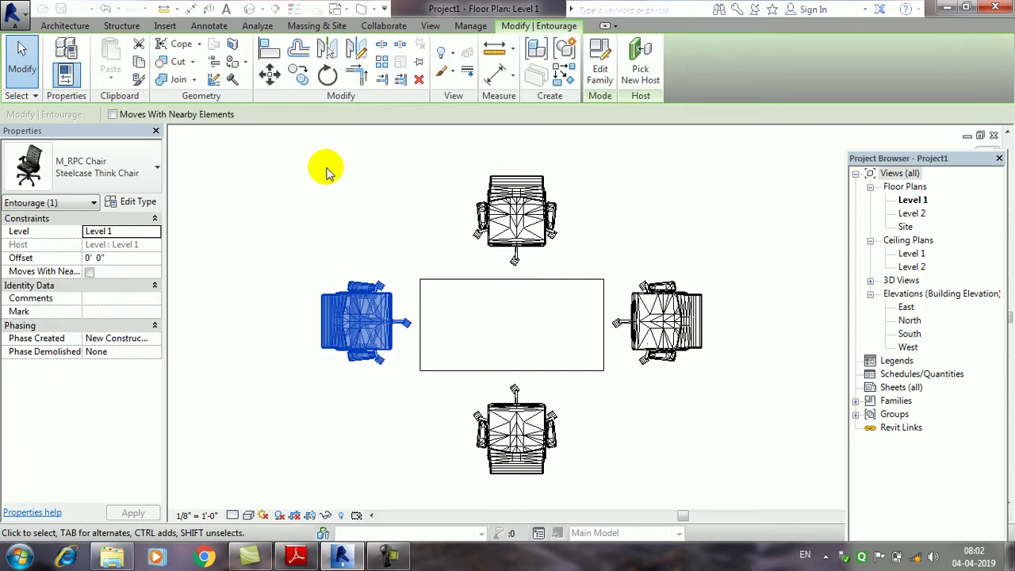
middle_click_drag(343, 222, 335, 237)
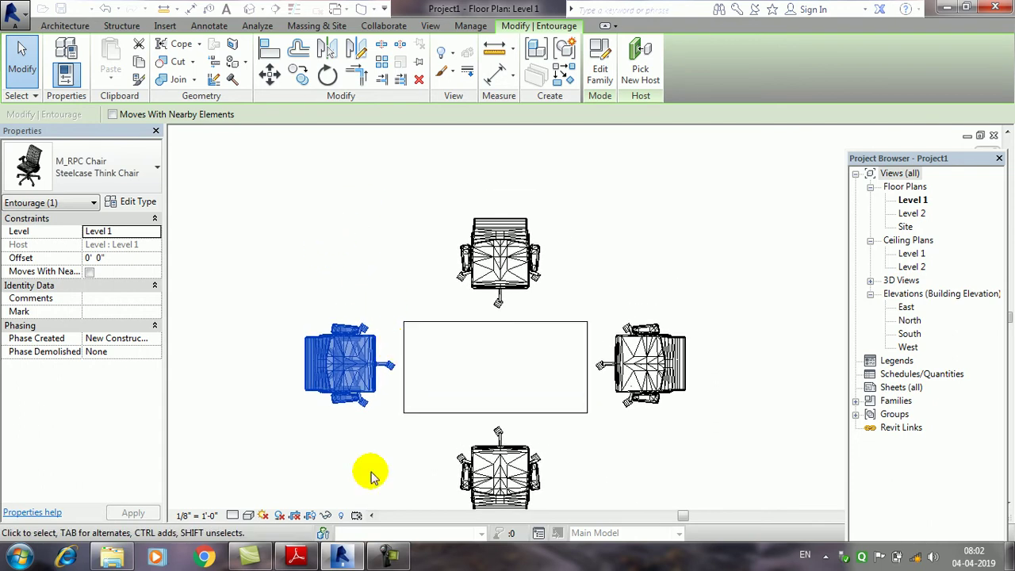
left_click(388, 558)
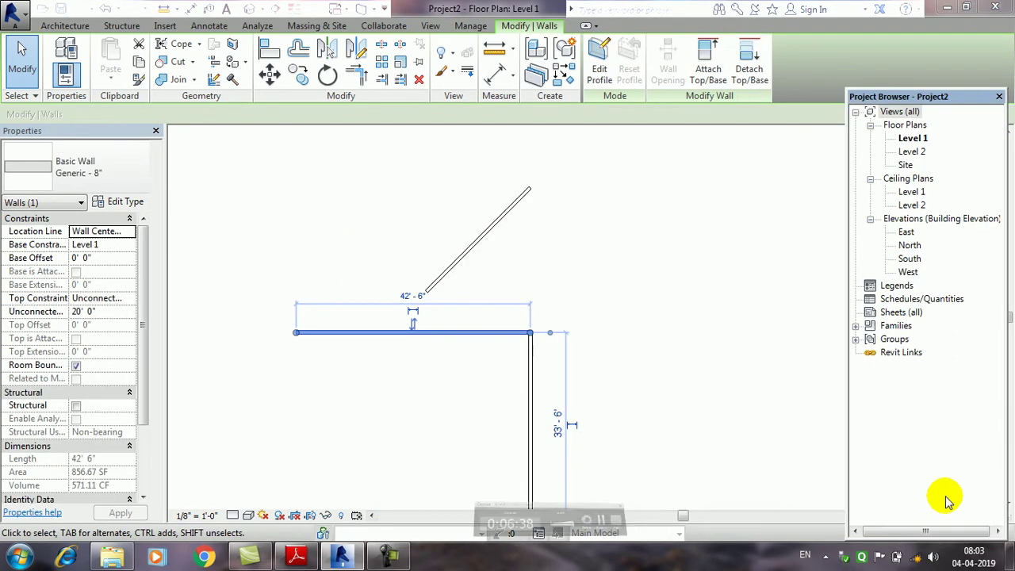
- Clear the selection and select the 42'-6" Generic - 8" wall in Project2's Level 1 plan
left_click(516, 283)
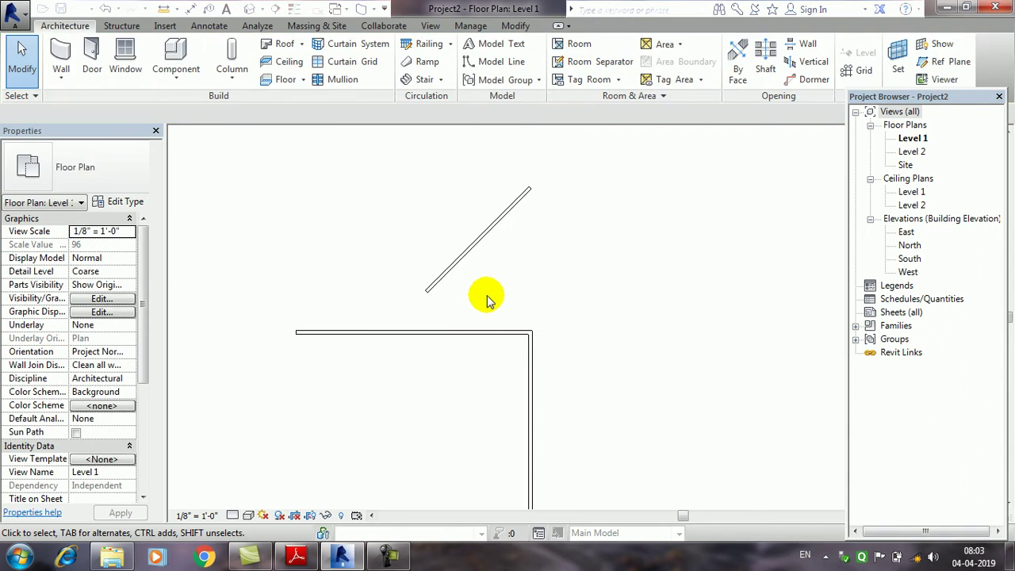
scroll(479, 258, "down", 2, "ctrl")
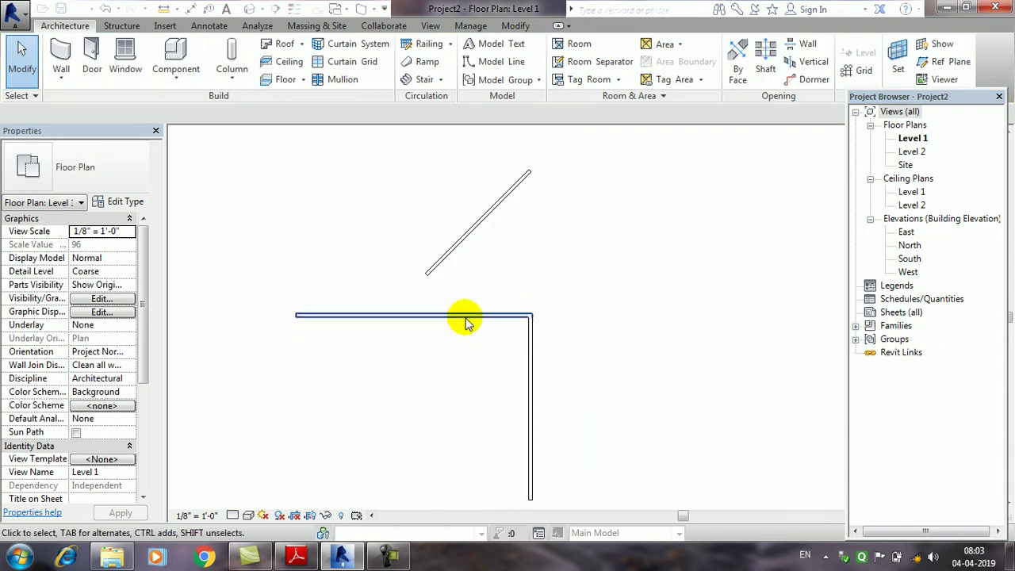
left_click(414, 316)
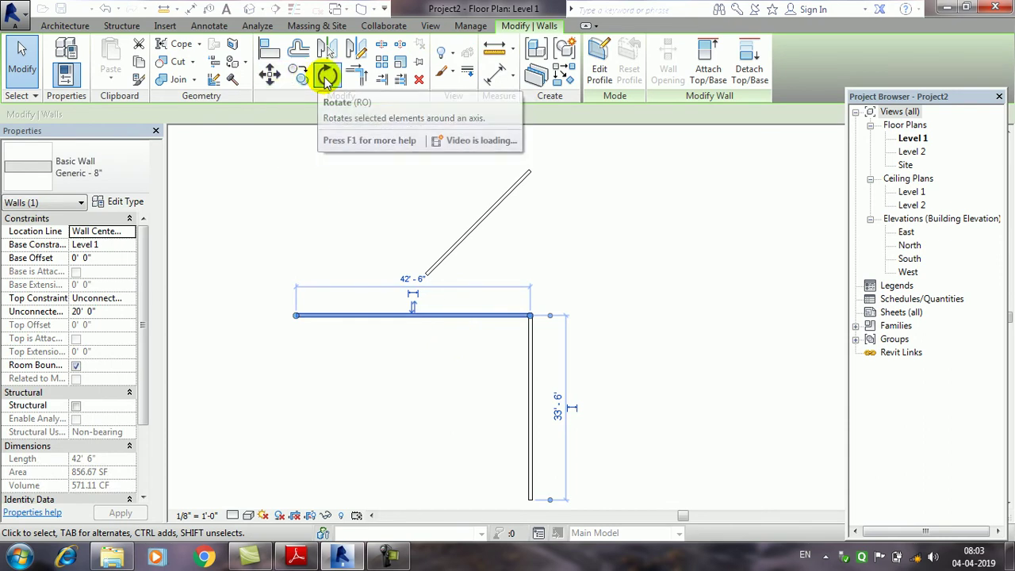
left_click(341, 52)
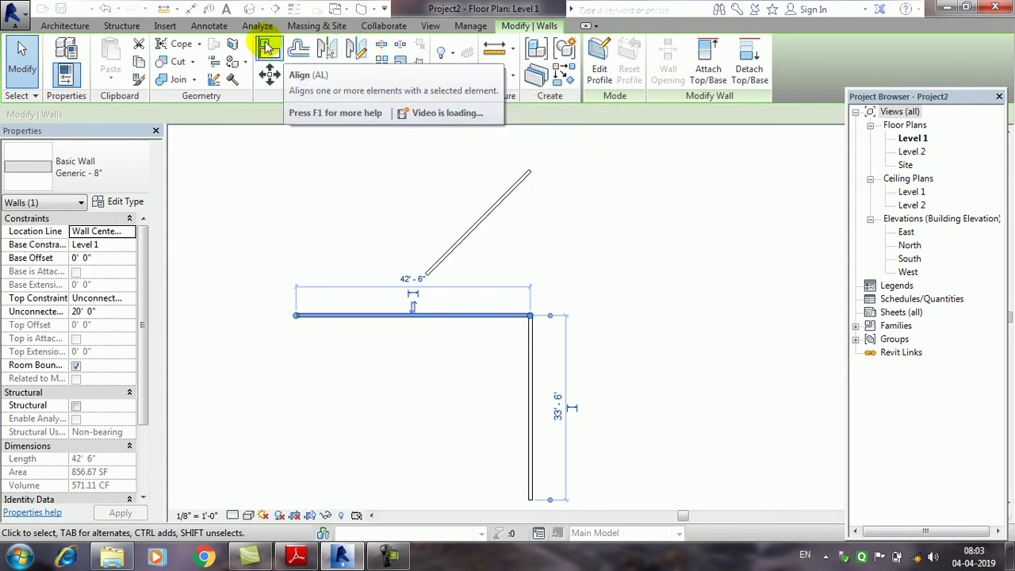
mouse_move(268, 48)
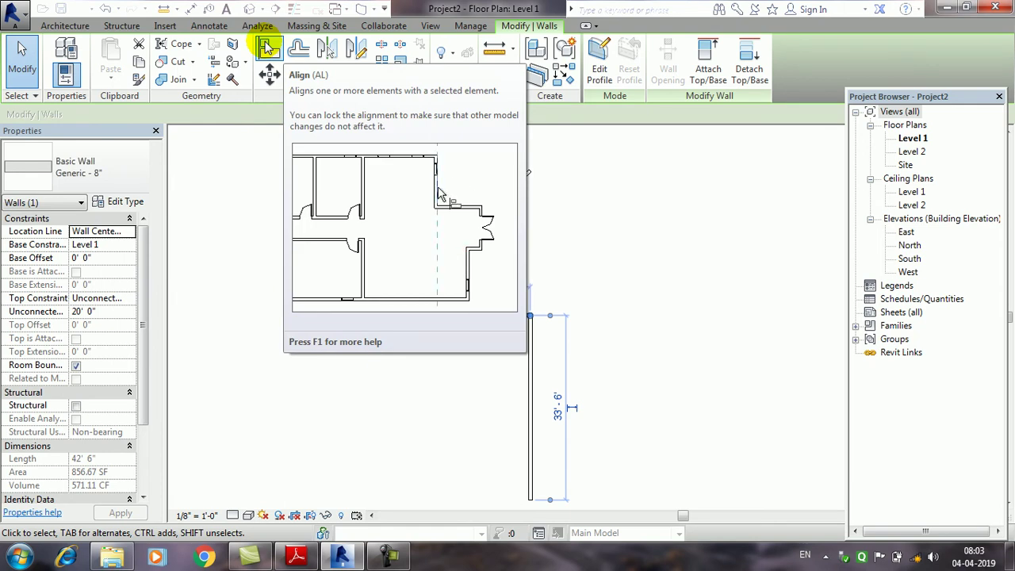
- Align the diagonal wall onto the horizontal wall as the reference
left_click(268, 47)
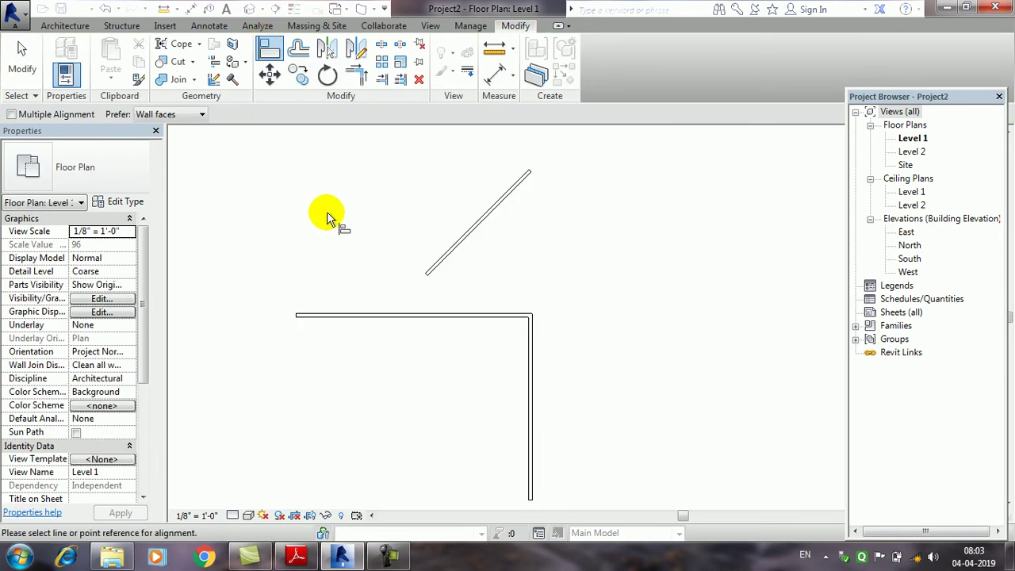
scroll(379, 313, "up", 2)
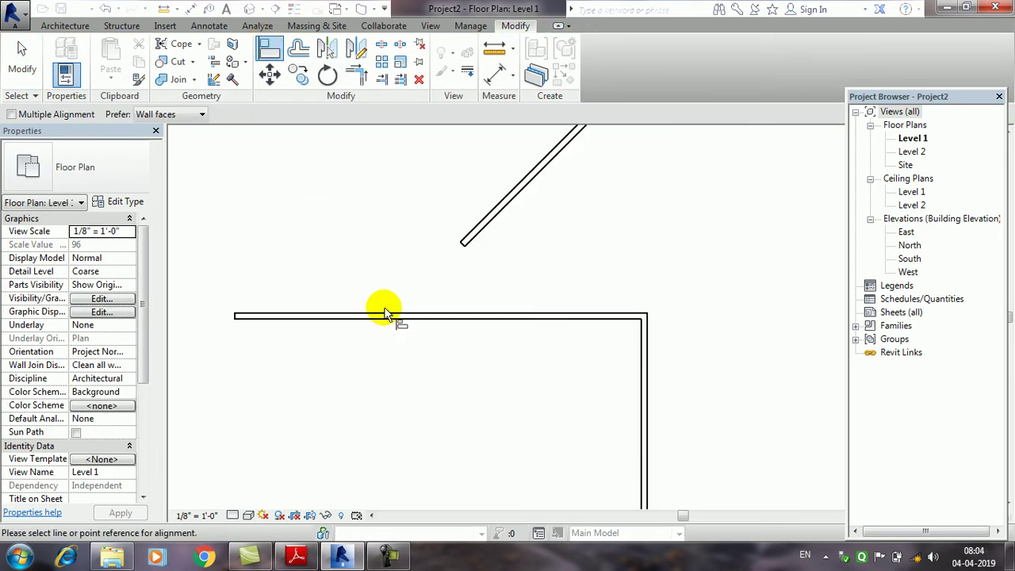
left_click(386, 316)
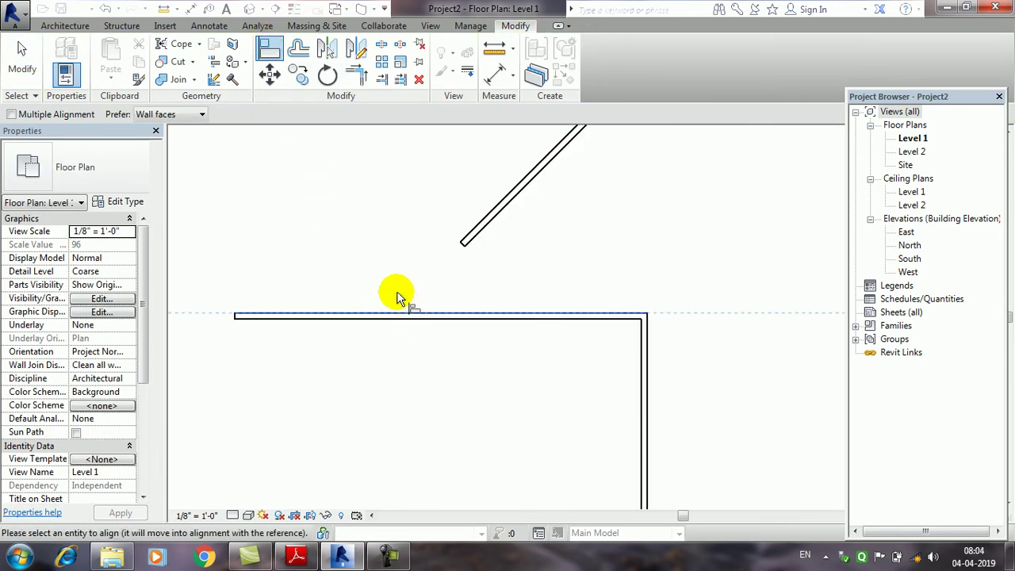
left_click(493, 210)
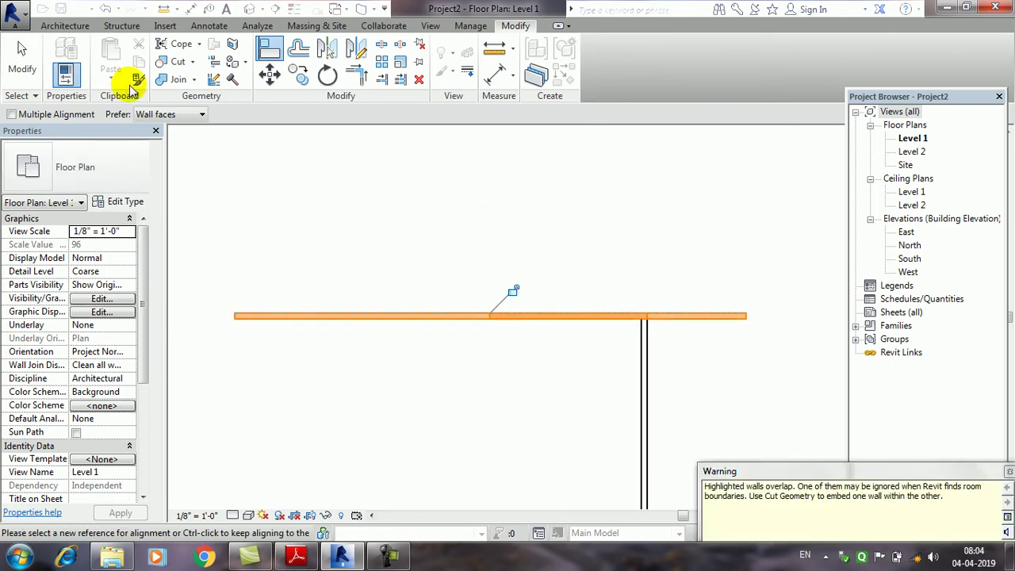
left_click(23, 70)
- Move the aligned wall segment up off the horizontal wall and select the 45° diagonal wall
left_click(732, 316)
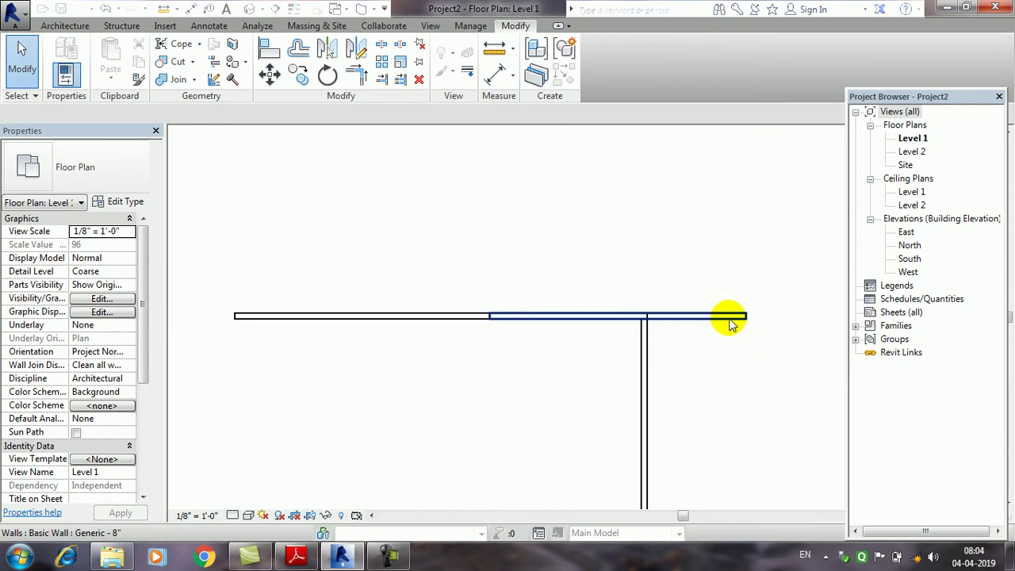
left_click_drag(713, 317, 714, 282)
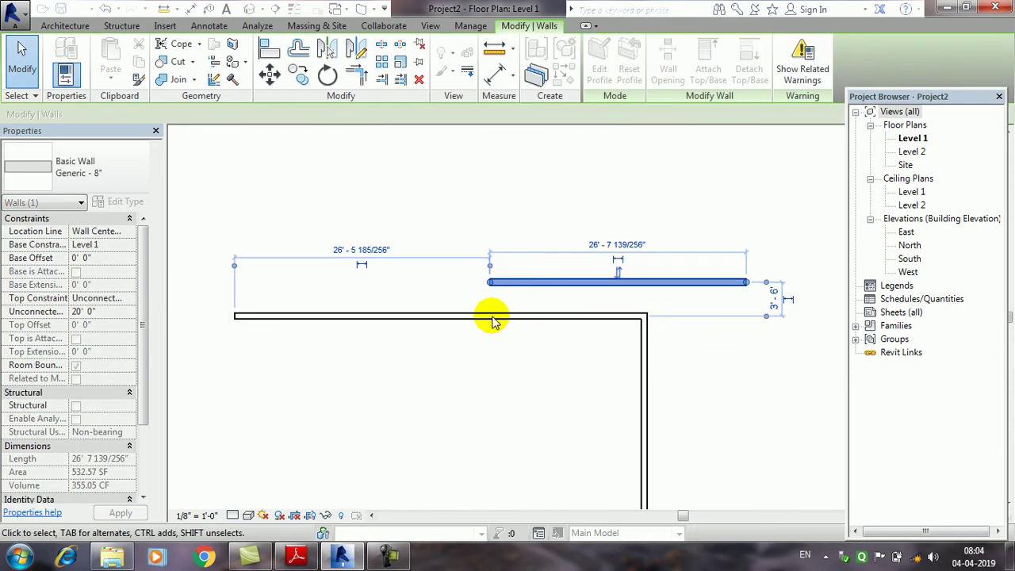
middle_click_drag(583, 363, 577, 369)
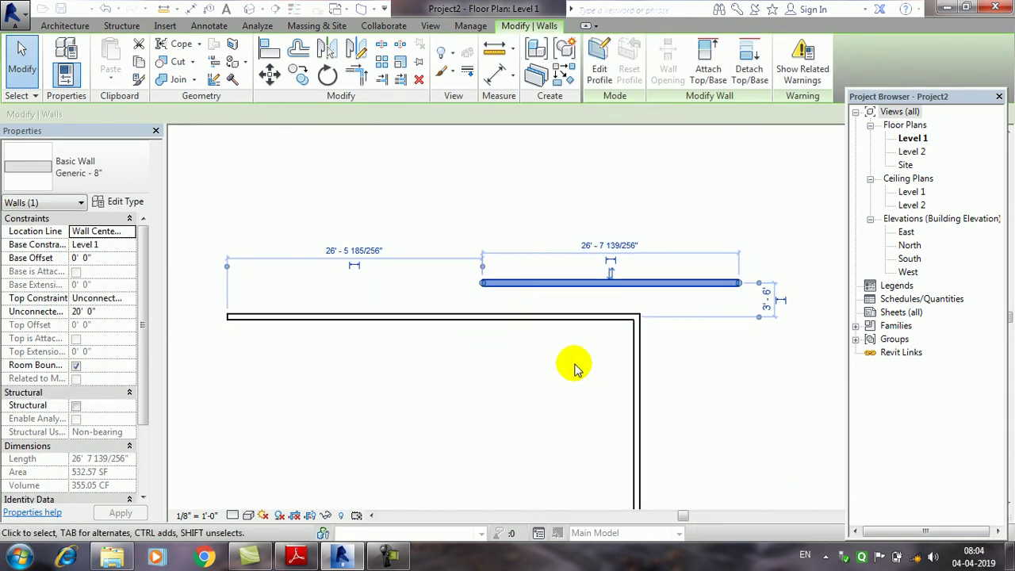
left_click(576, 368)
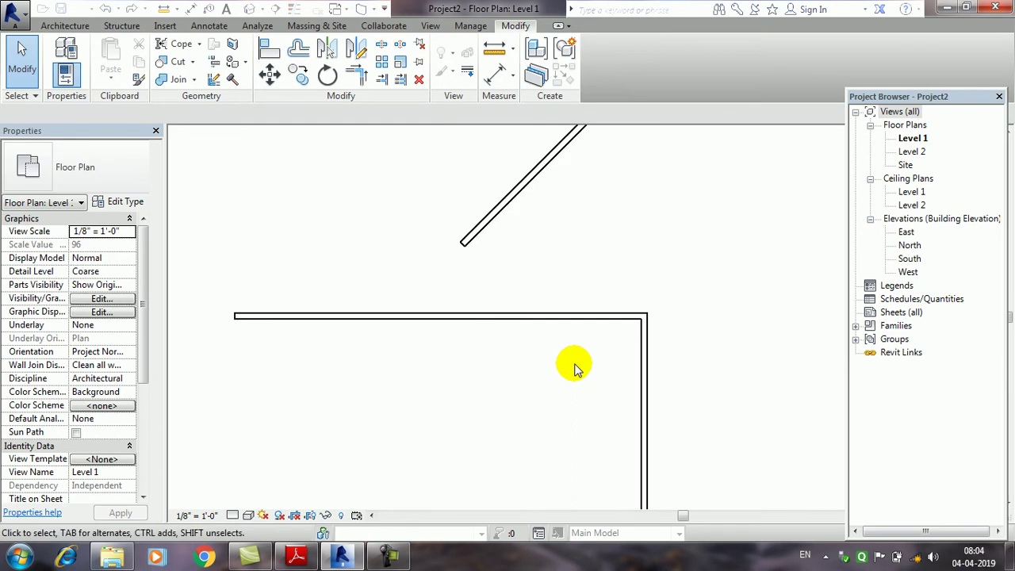
middle_click_drag(611, 251, 593, 290)
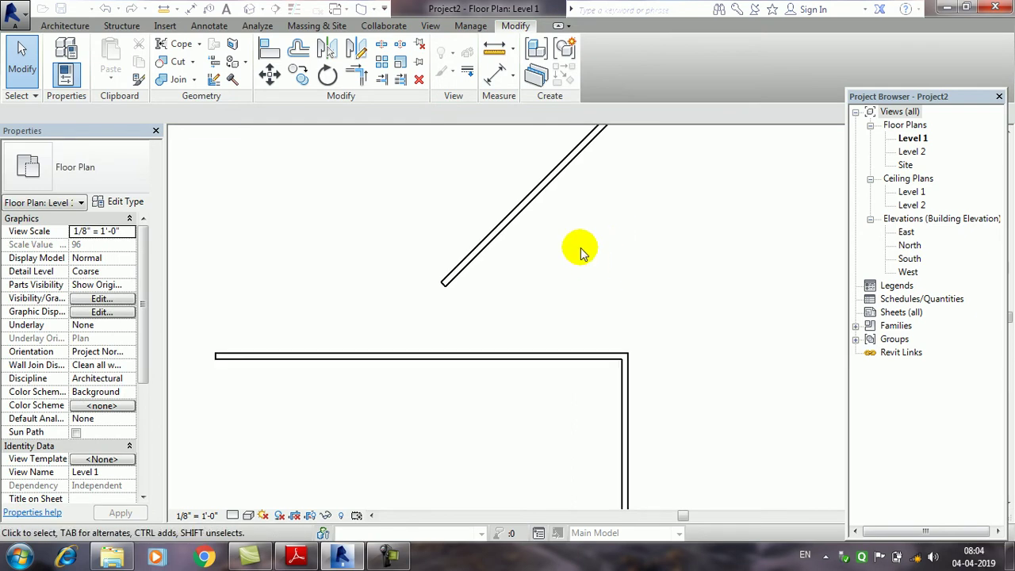
left_click(516, 215)
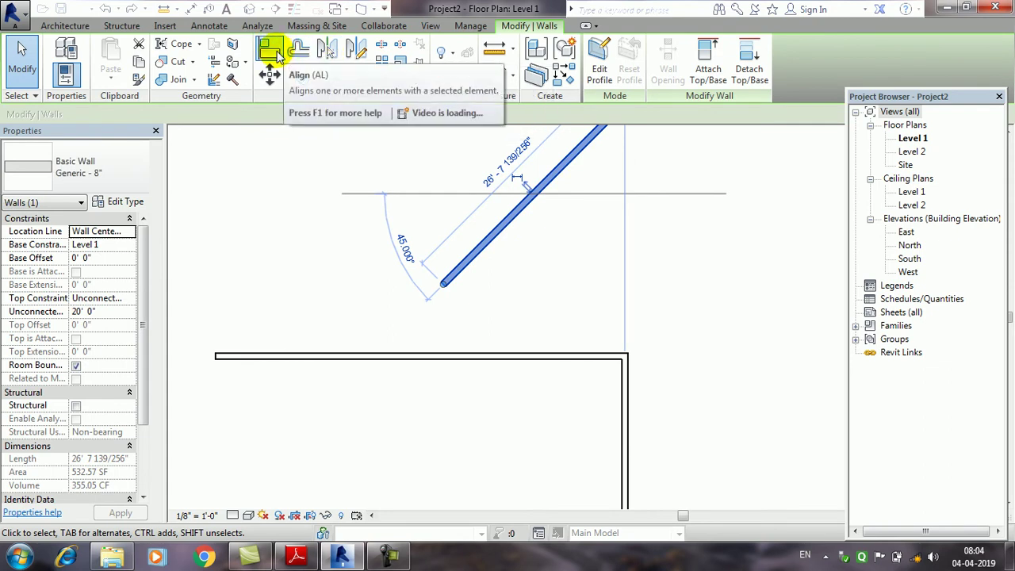
- Align the horizontal wall to the diagonal wall's angle using the diagonal face as reference
left_click(274, 53)
scroll(483, 238, "up", 1)
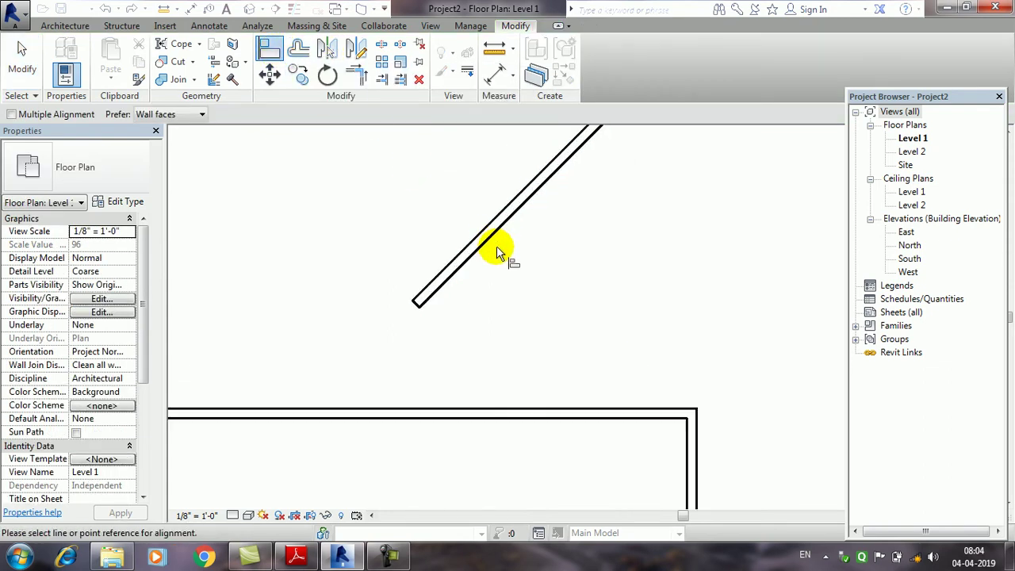
scroll(484, 247, "up", 2)
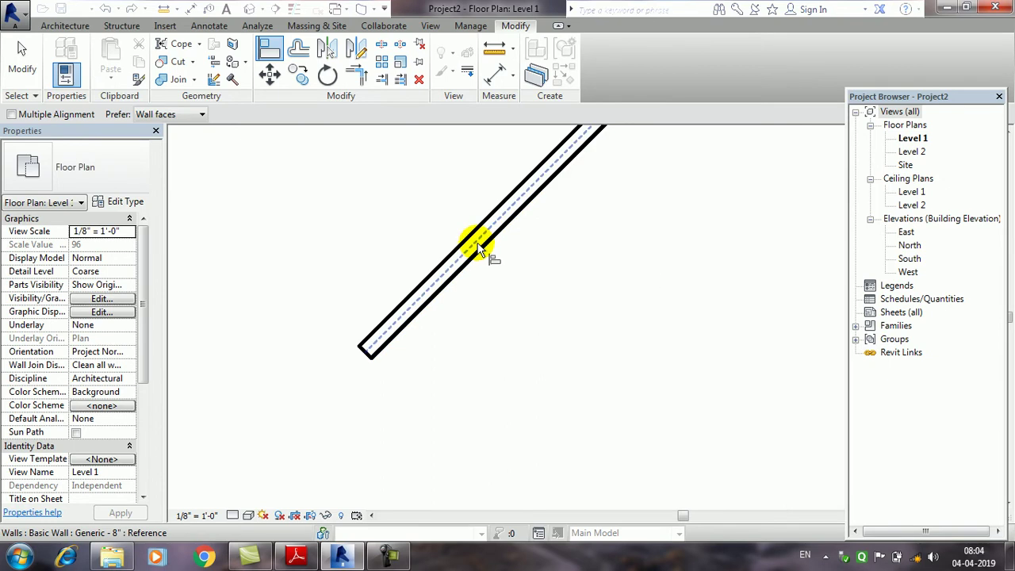
scroll(486, 269, "down", 1)
scroll(499, 278, "down", 1)
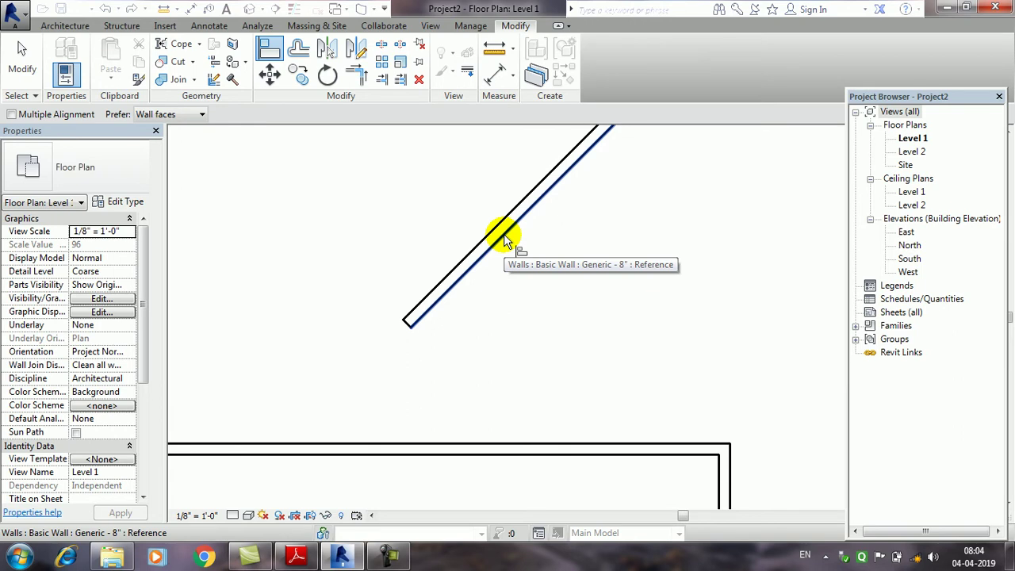
left_click(504, 238)
middle_click_drag(574, 317, 565, 208)
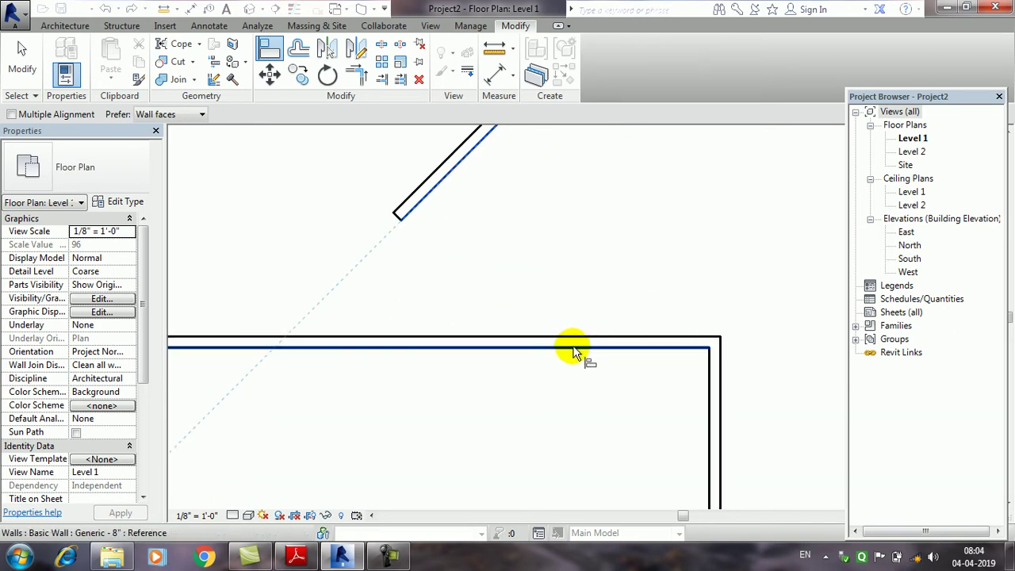
left_click(575, 350)
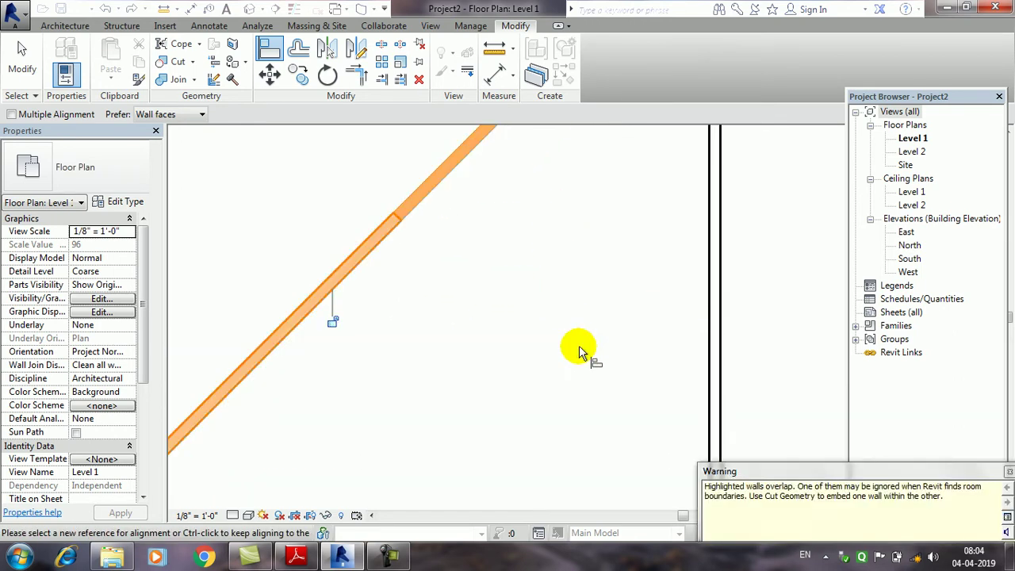
left_click(24, 57)
- Slide the diagonal wall along its line, then delete both diagonal wall pieces
left_click_drag(344, 299, 328, 240)
left_click(412, 291)
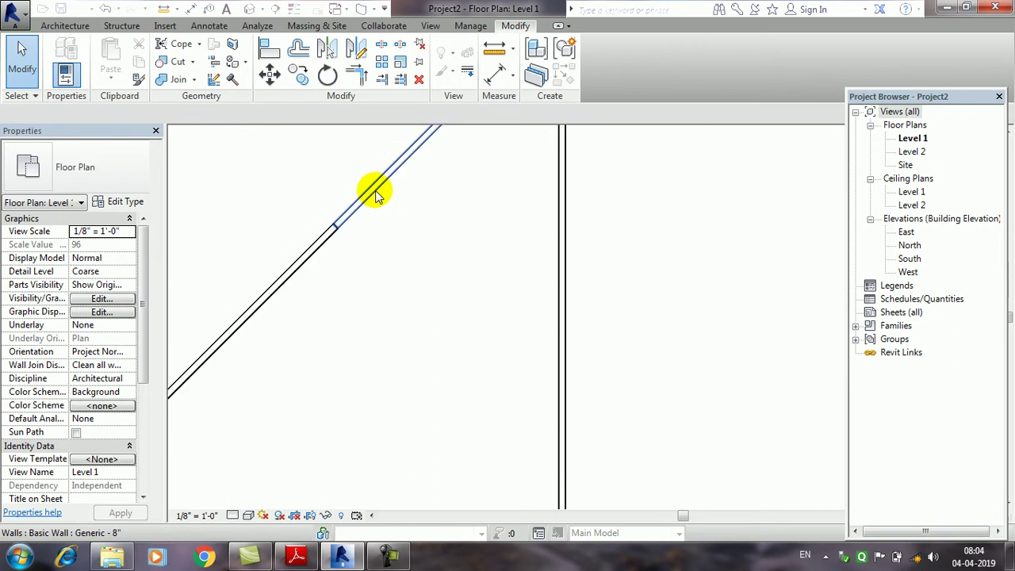
left_click(371, 192)
left_click_drag(371, 192, 399, 222)
left_click(398, 289)
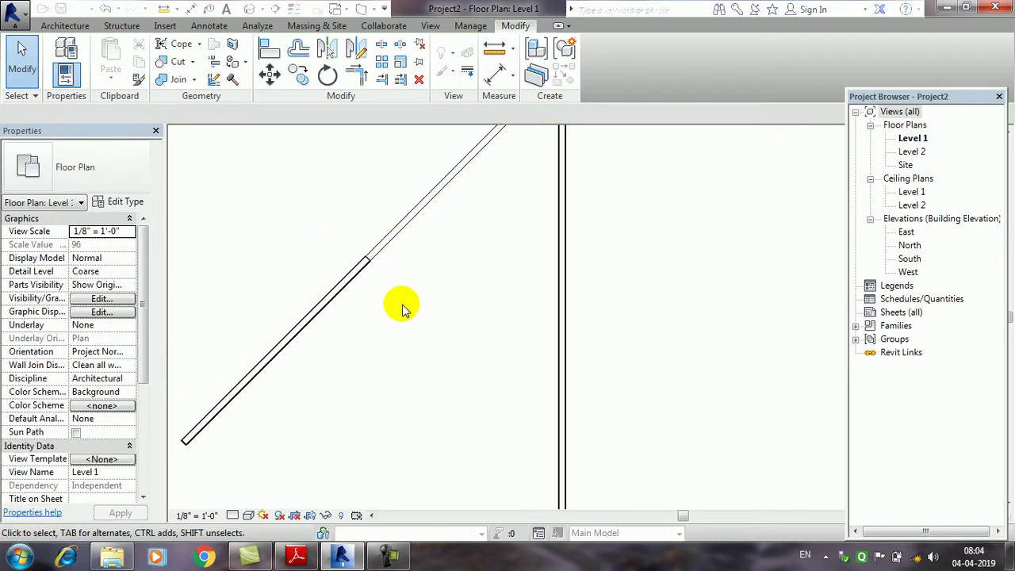
middle_click_drag(432, 376, 440, 411)
middle_click_drag(441, 349, 449, 345)
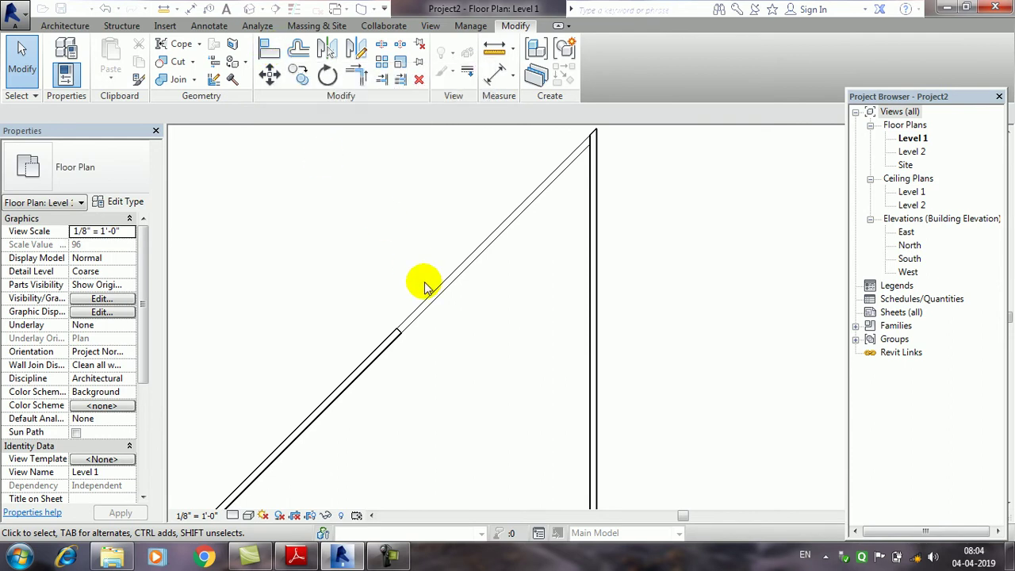
left_click_drag(440, 381, 317, 235)
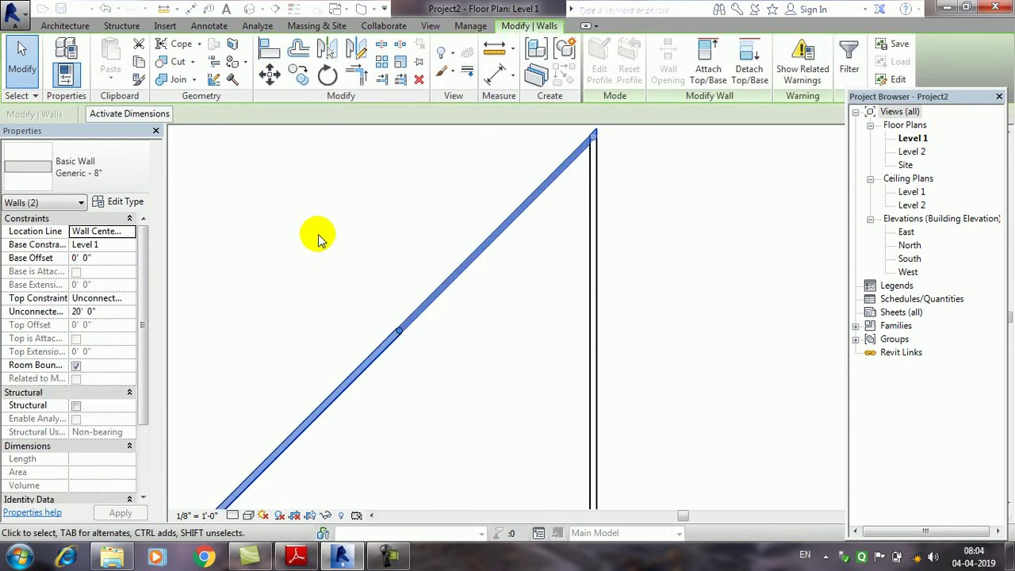
key("Delete")
scroll(318, 235, "down", 3)
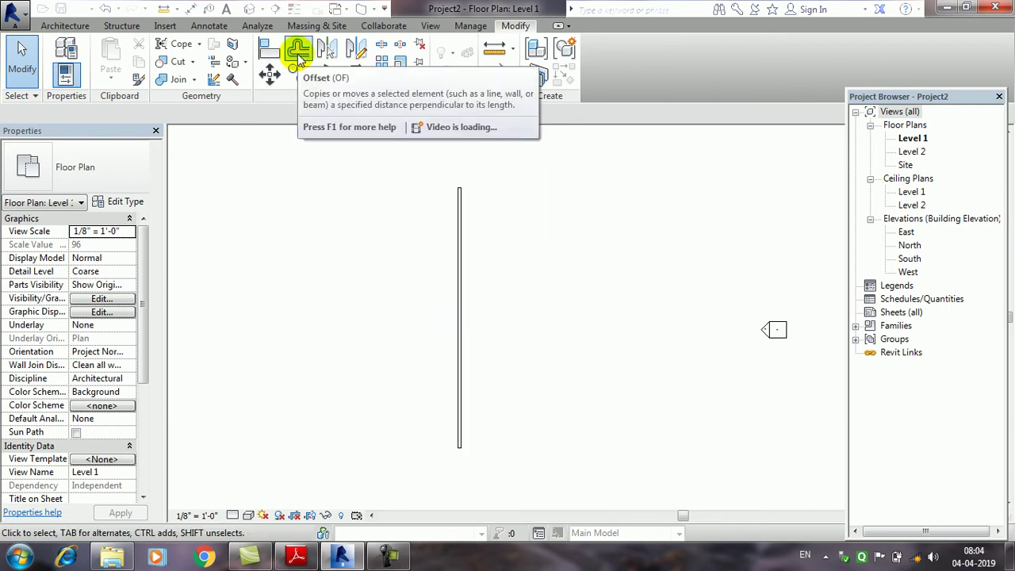
- Set the wall Offset distance to 10' 0" and place the first parallel copy
left_click(299, 58)
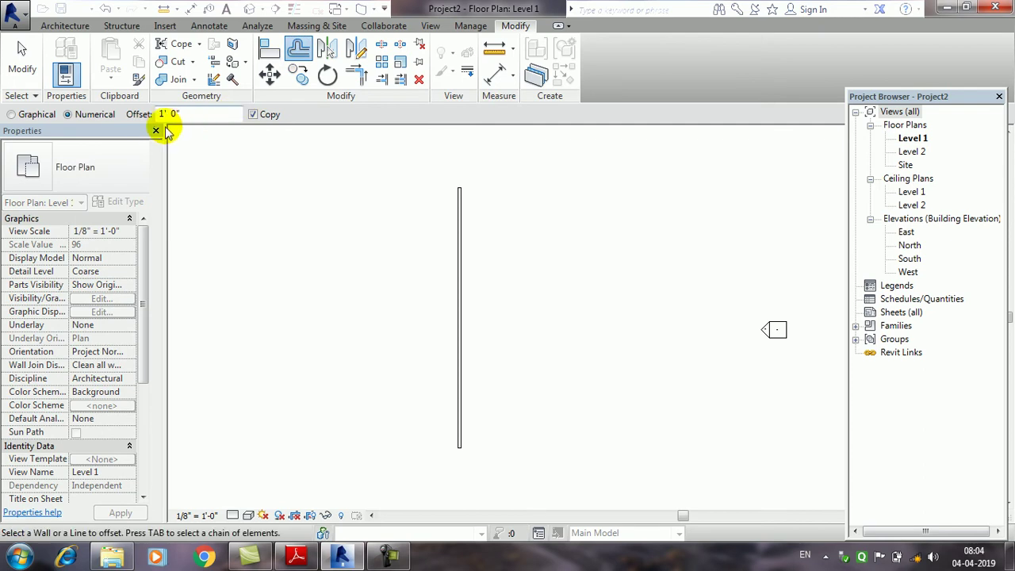
left_click(203, 114)
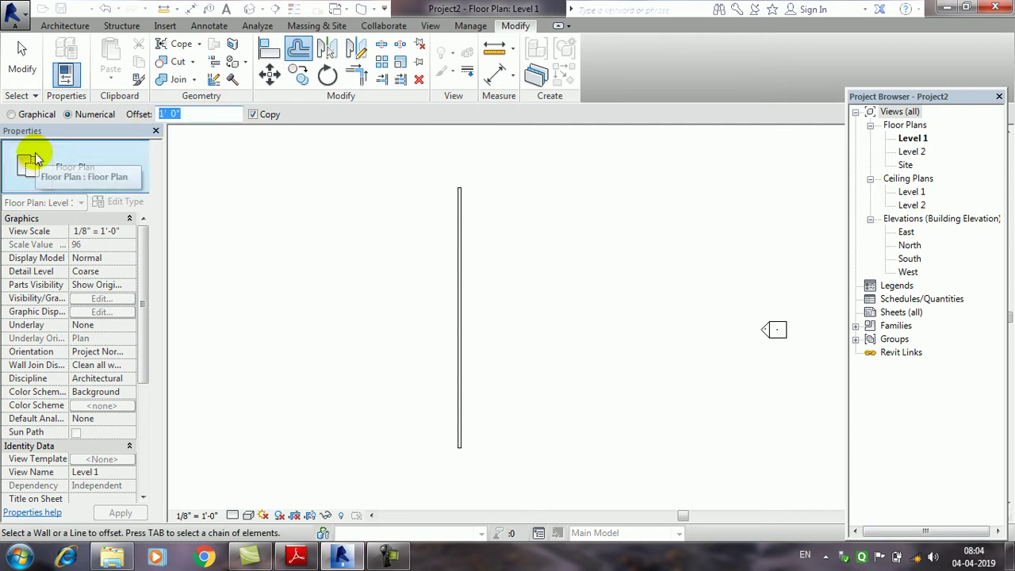
type("10")
key("Return")
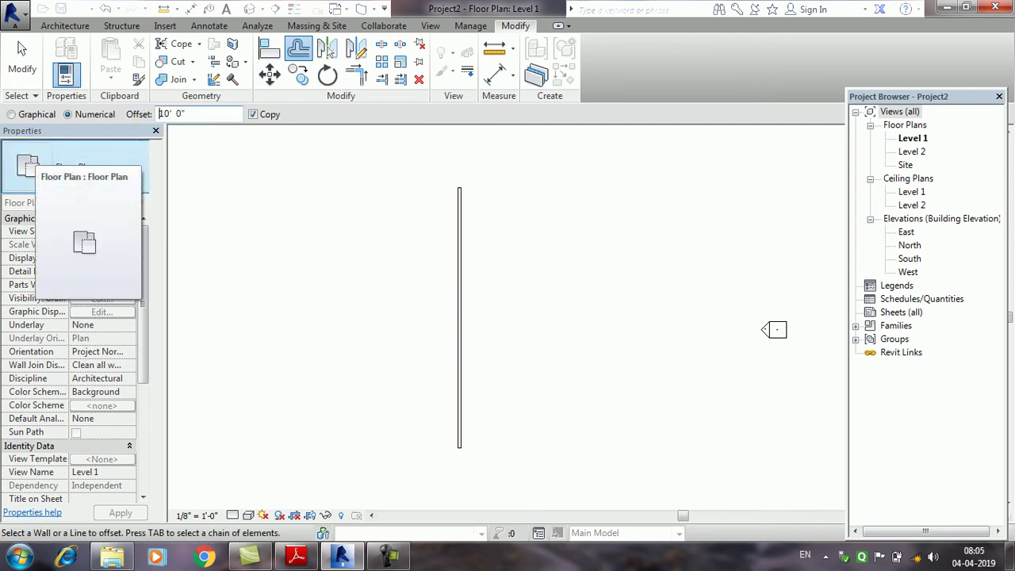
left_click(458, 311)
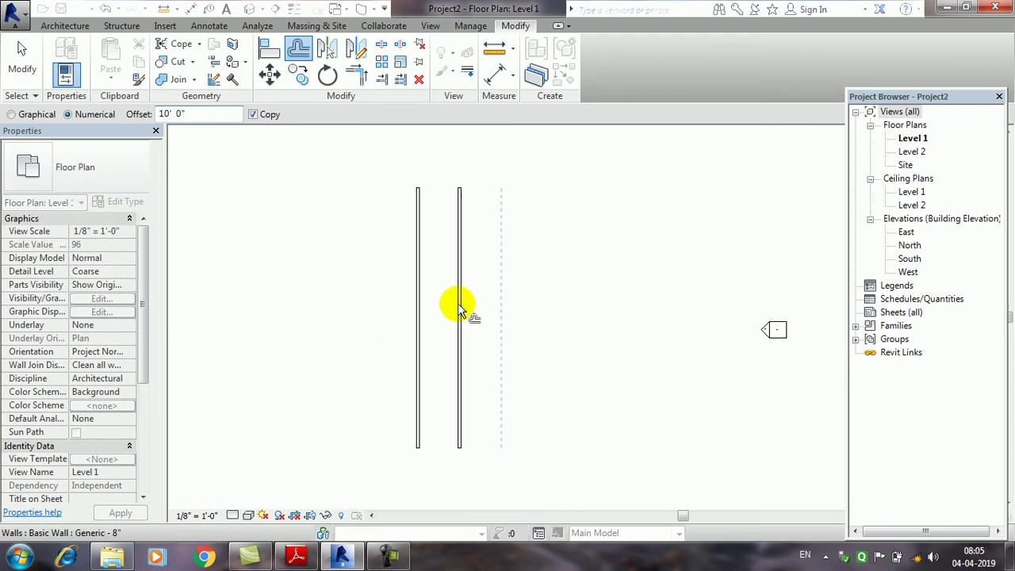
- Add seven more 10'-spaced vertical wall copies, four on the left and three on the right
left_click(414, 313)
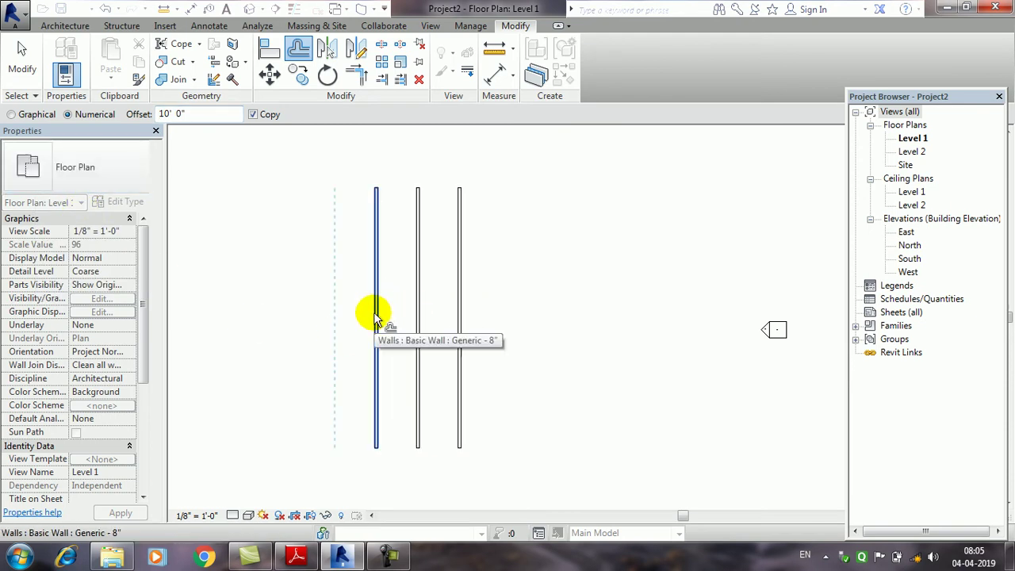
left_click(376, 317)
left_click(335, 317)
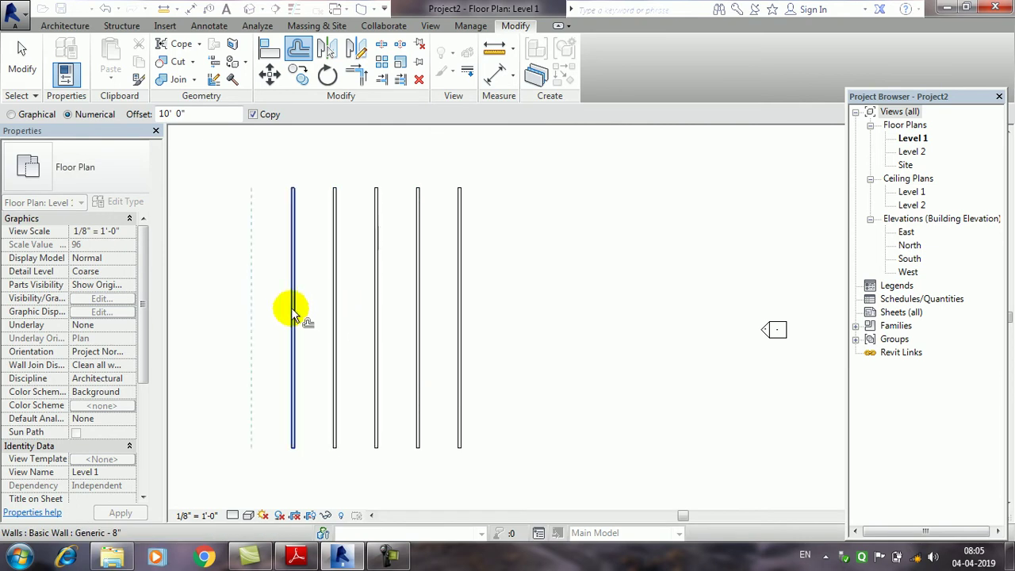
left_click(293, 313)
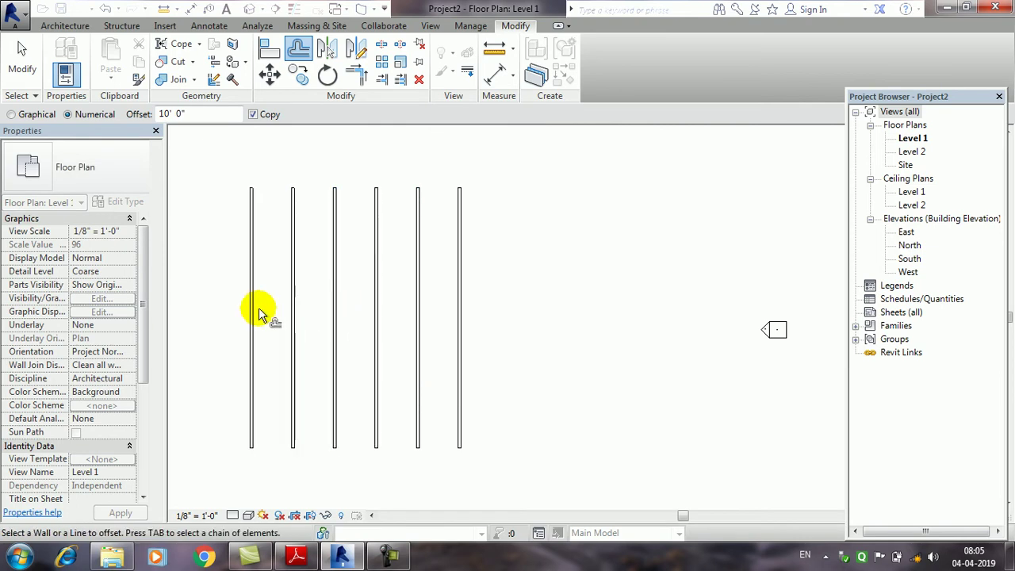
left_click(464, 341)
left_click(506, 347)
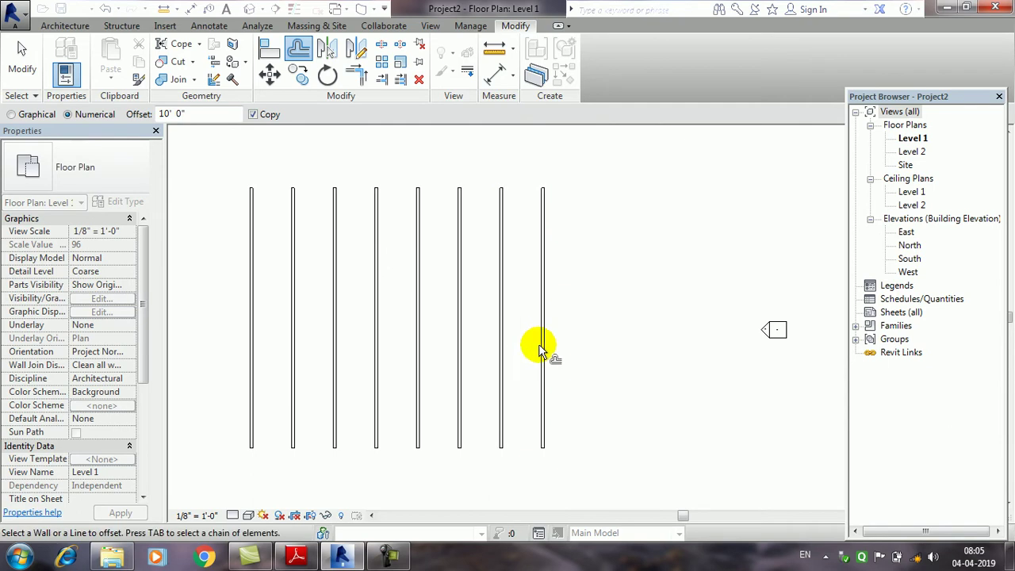
left_click(544, 344)
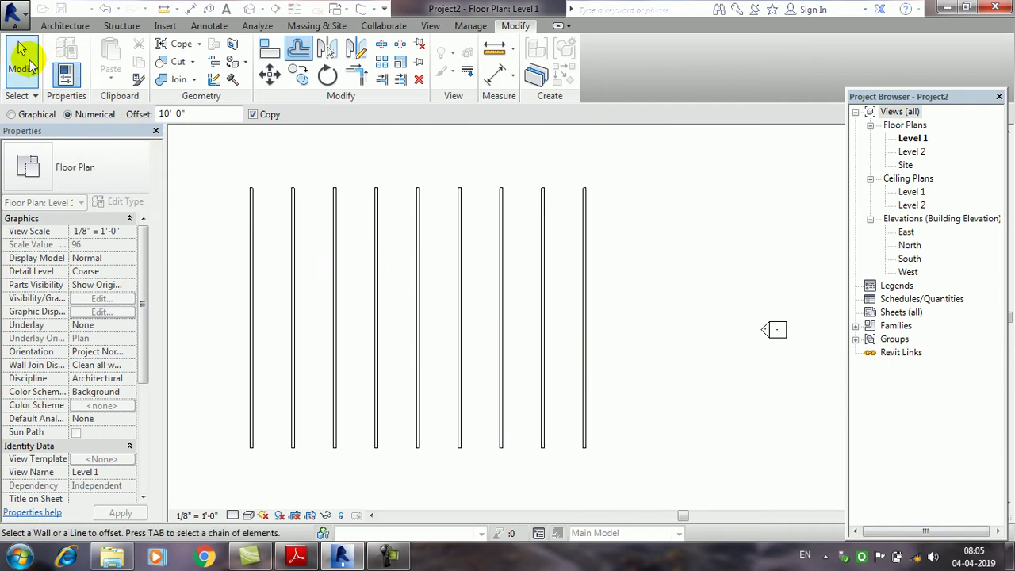
left_click(24, 57)
- Draw a horizontal wall joining the bottom ends of the leftmost and rightmost vertical walls
left_click(51, 27)
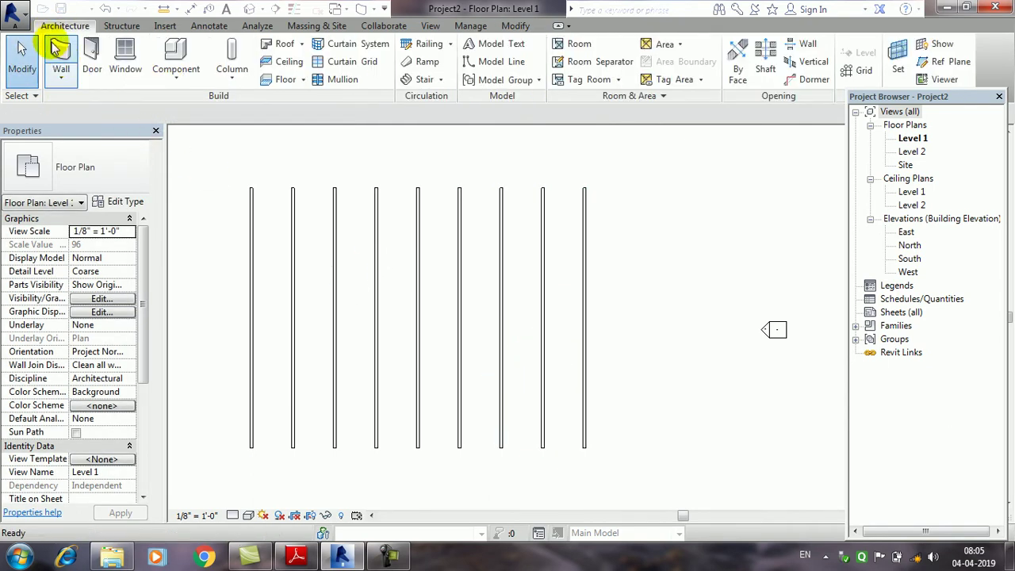
left_click(64, 84)
left_click(70, 101)
left_click(251, 446)
left_click(581, 444)
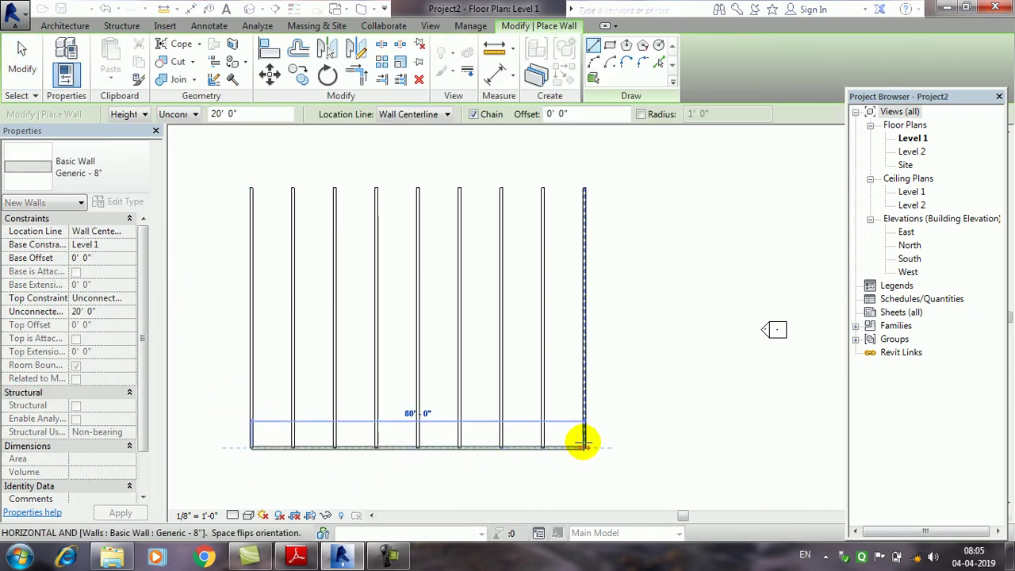
left_click(23, 57)
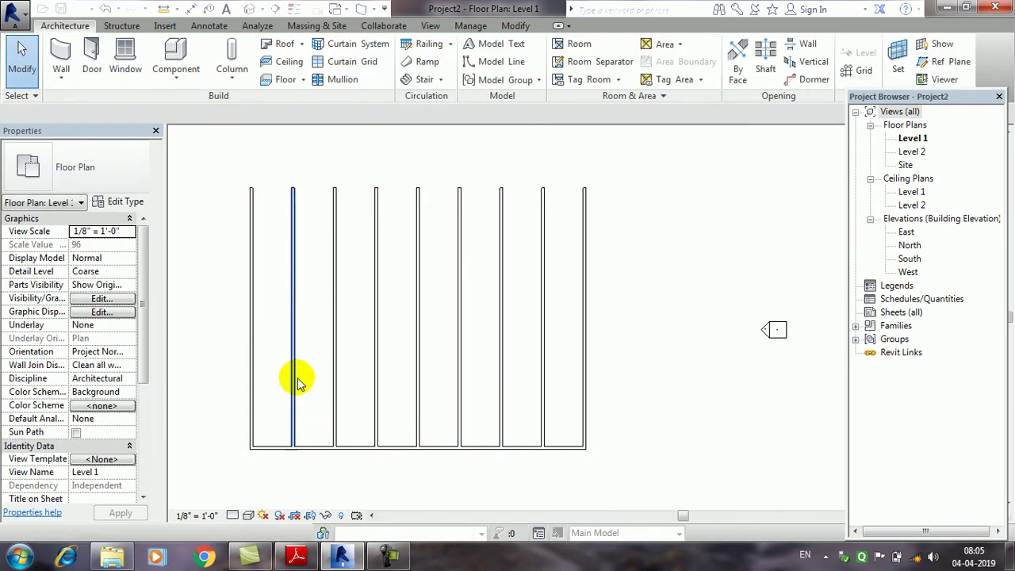
- Offset copies of the bottom wall upward, two at 10' and two at 5' spacing
left_click(318, 449)
left_click(303, 47)
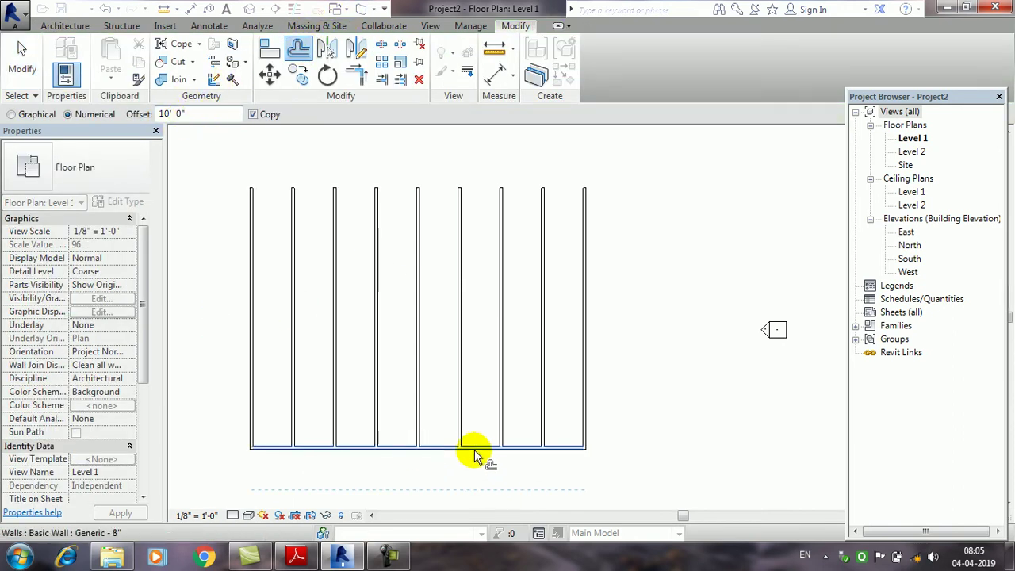
left_click(563, 449)
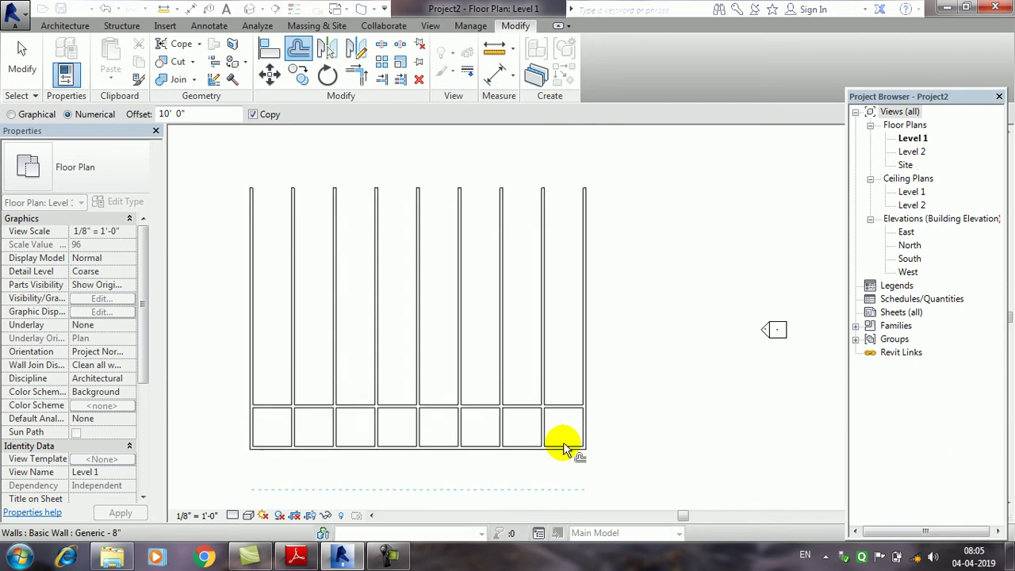
left_click(568, 410)
type("5")
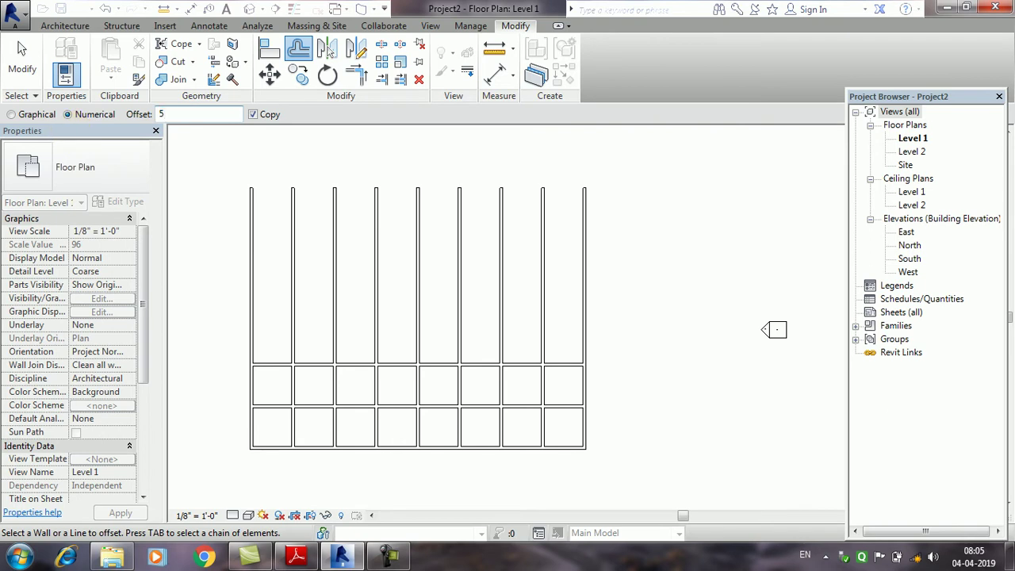
left_click(573, 361)
left_click(564, 348)
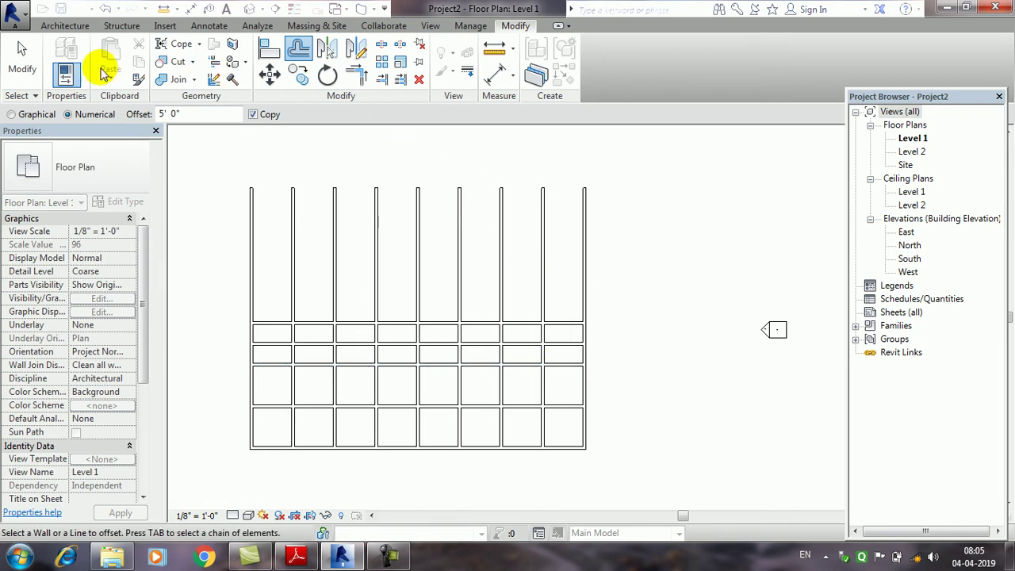
left_click(19, 70)
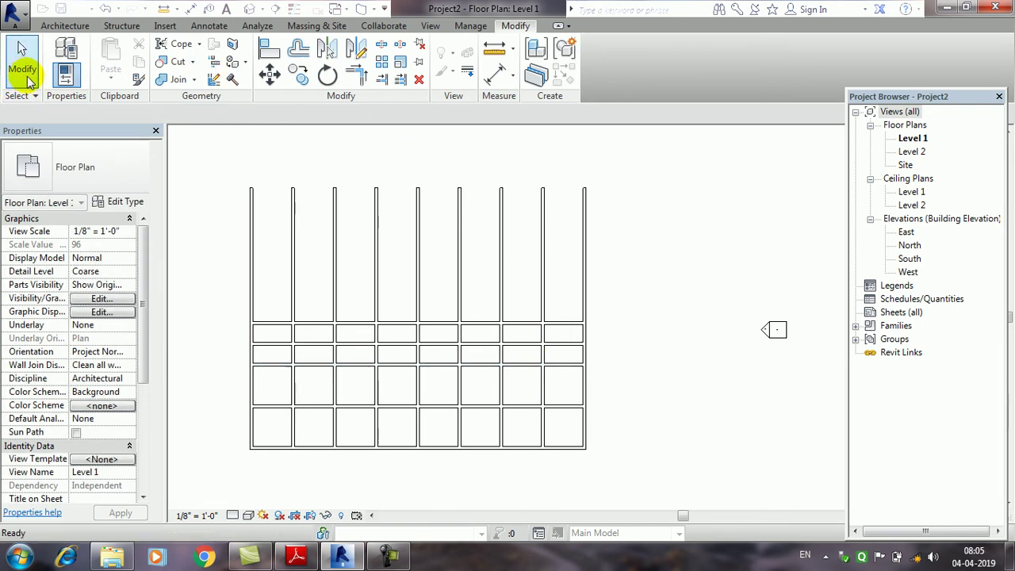
left_click(564, 324)
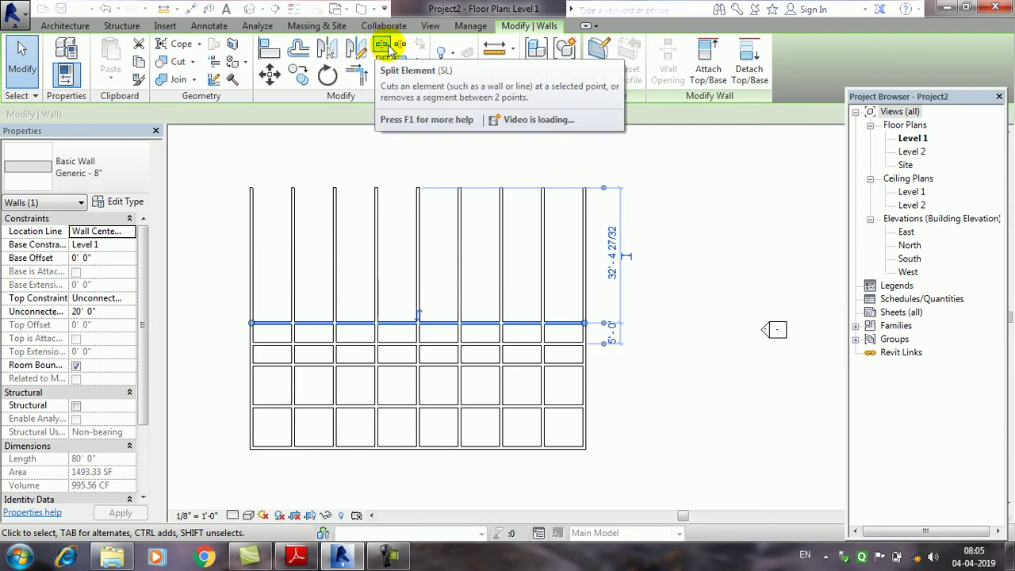
mouse_move(382, 45)
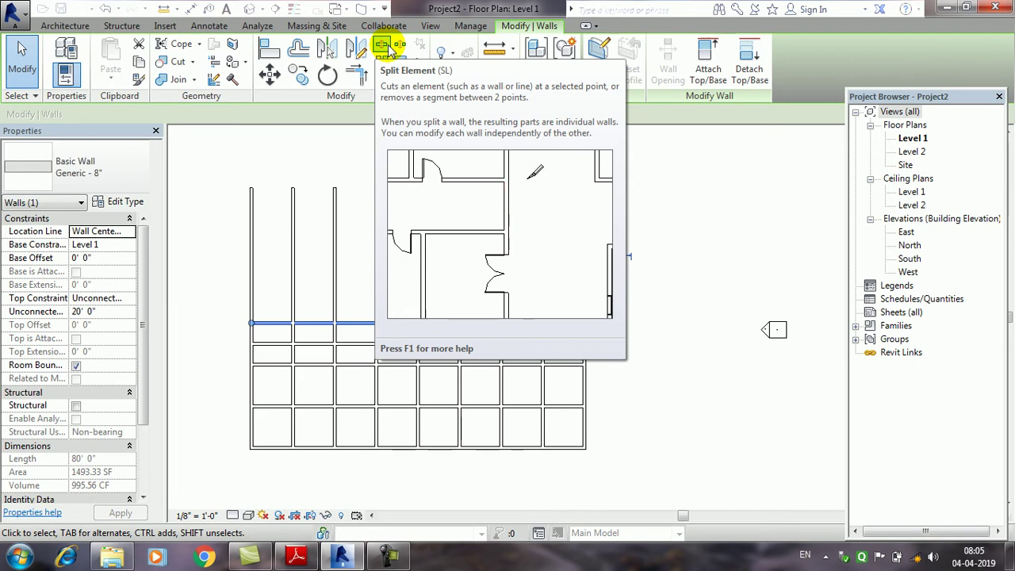
- Split the top horizontal wall at two points near its right end and delete the piece between
left_click(387, 49)
scroll(528, 341, "up", 2)
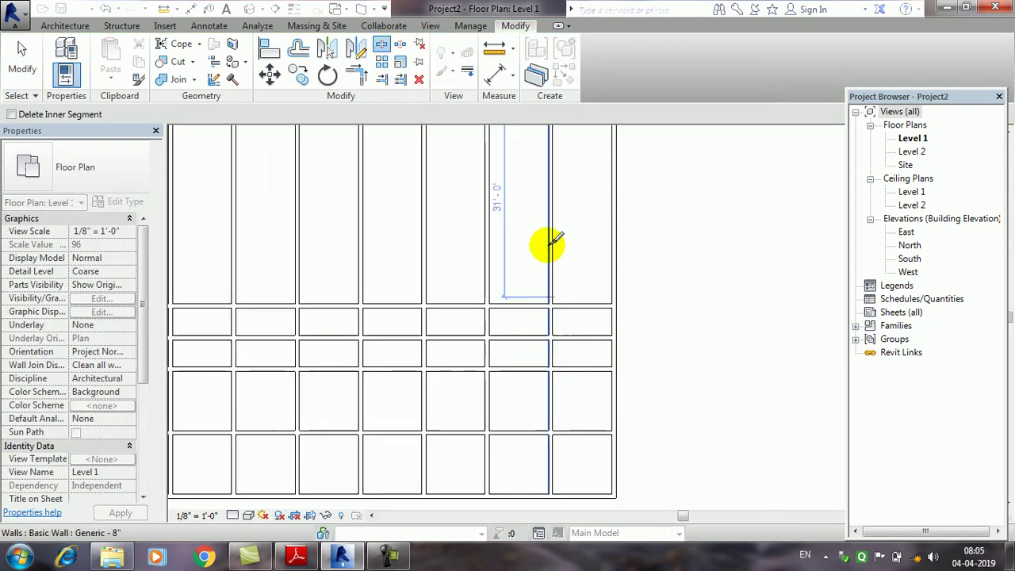
scroll(544, 285, "up", 2)
middle_click_drag(585, 302, 499, 304)
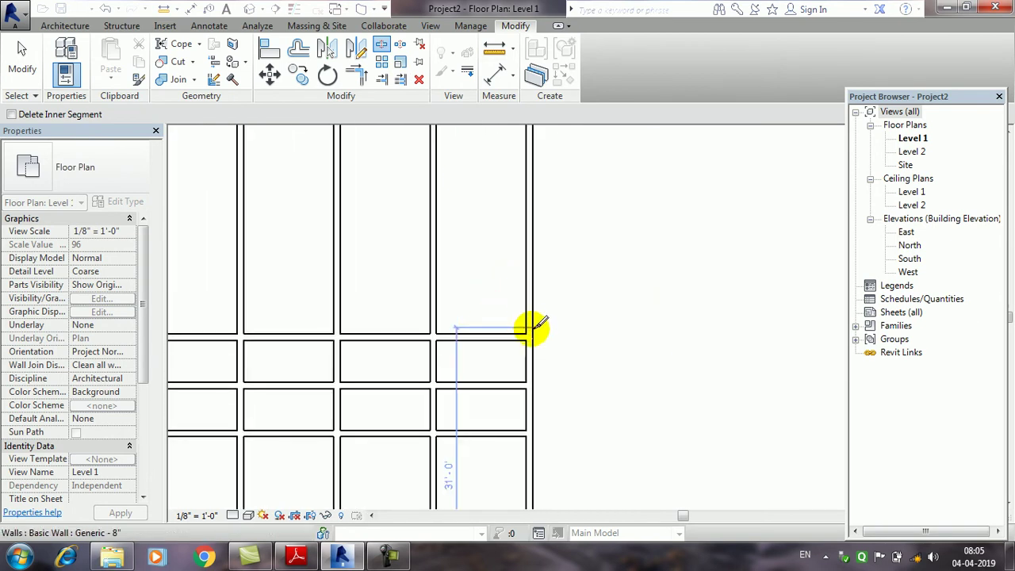
scroll(533, 328, "up", 2)
scroll(532, 327, "up", 2)
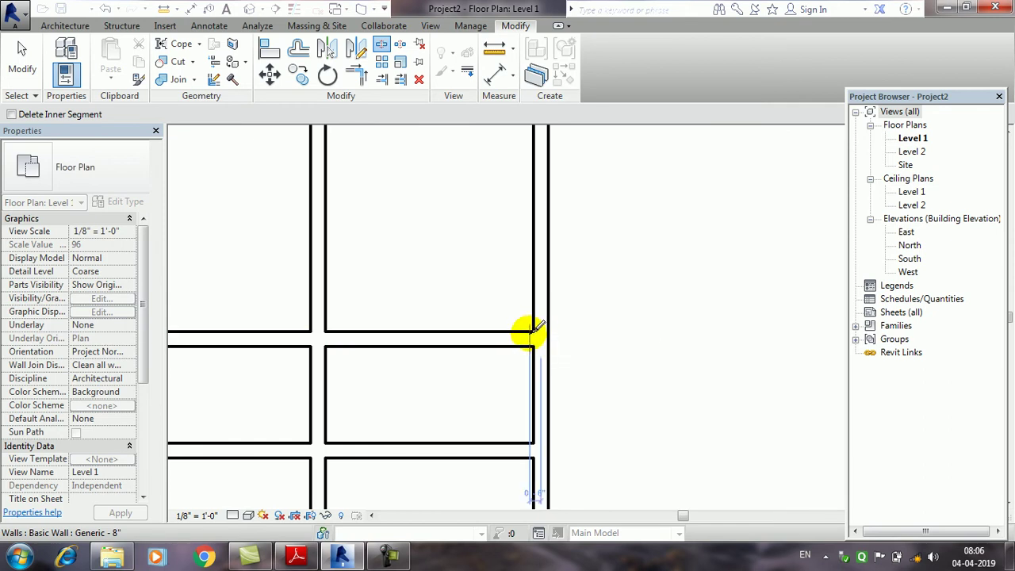
left_click(532, 328)
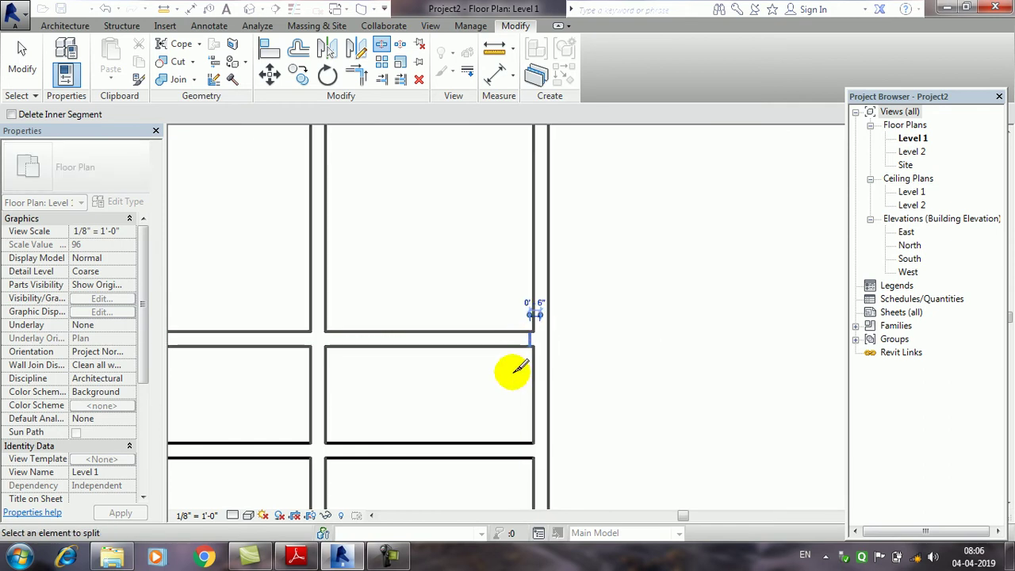
left_click(333, 329)
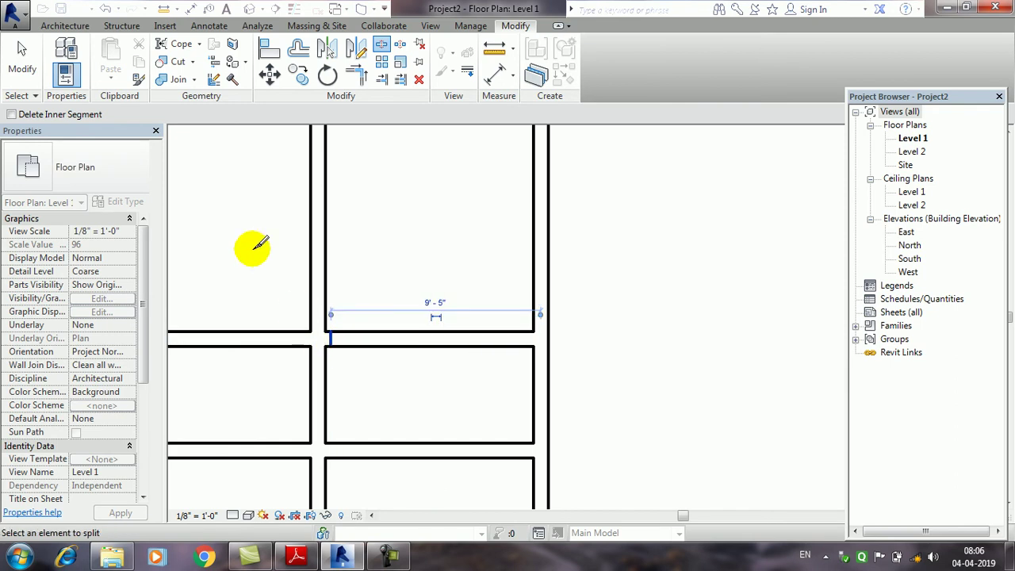
left_click(24, 70)
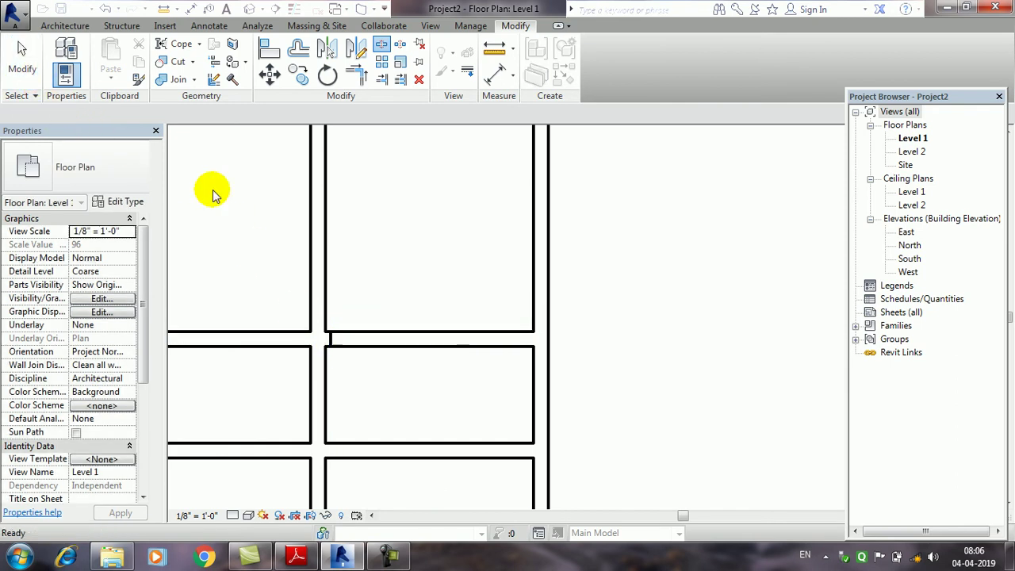
left_click(406, 322)
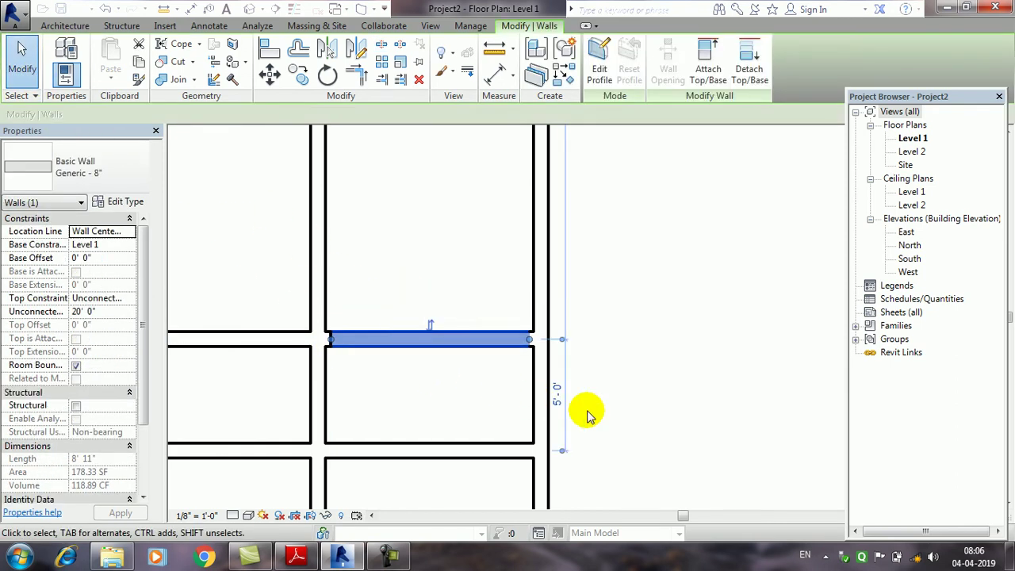
key("Delete")
- Select the long horizontal wall and delete it to merge the rooms
scroll(569, 344, "down", 1)
scroll(562, 363, "down", 1)
scroll(539, 363, "down", 1)
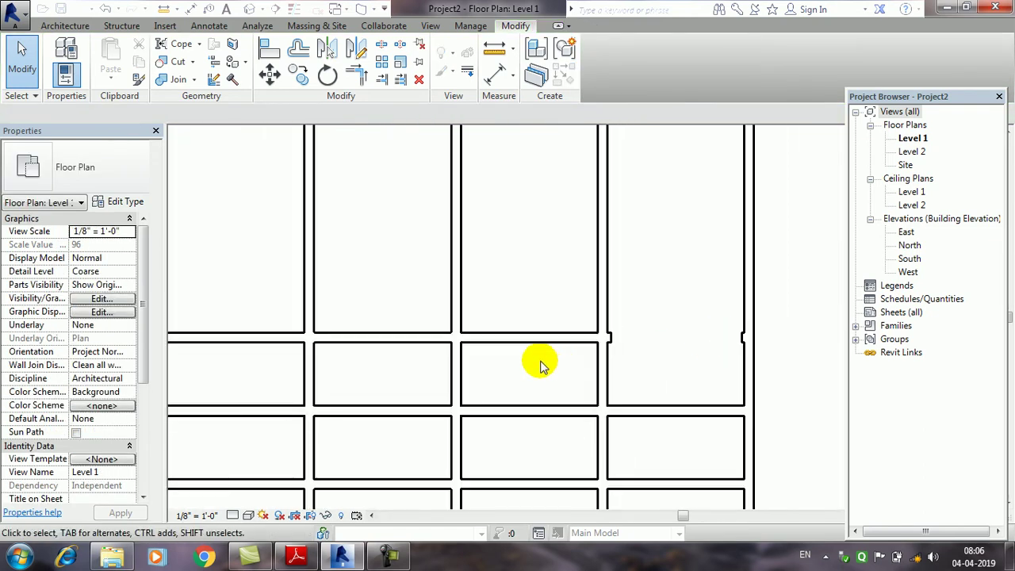
left_click(365, 339)
middle_click_drag(374, 356, 423, 344)
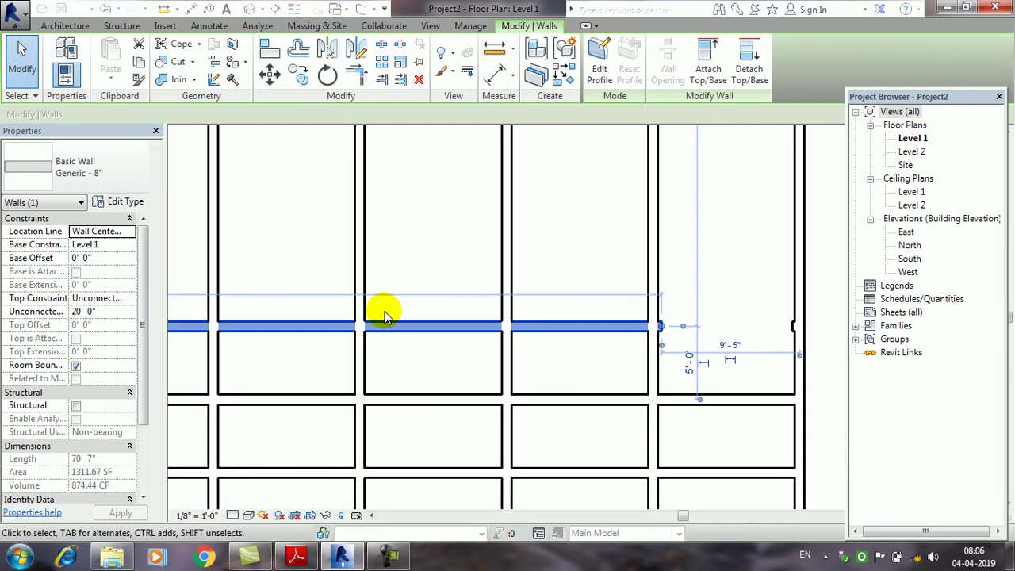
key("Delete")
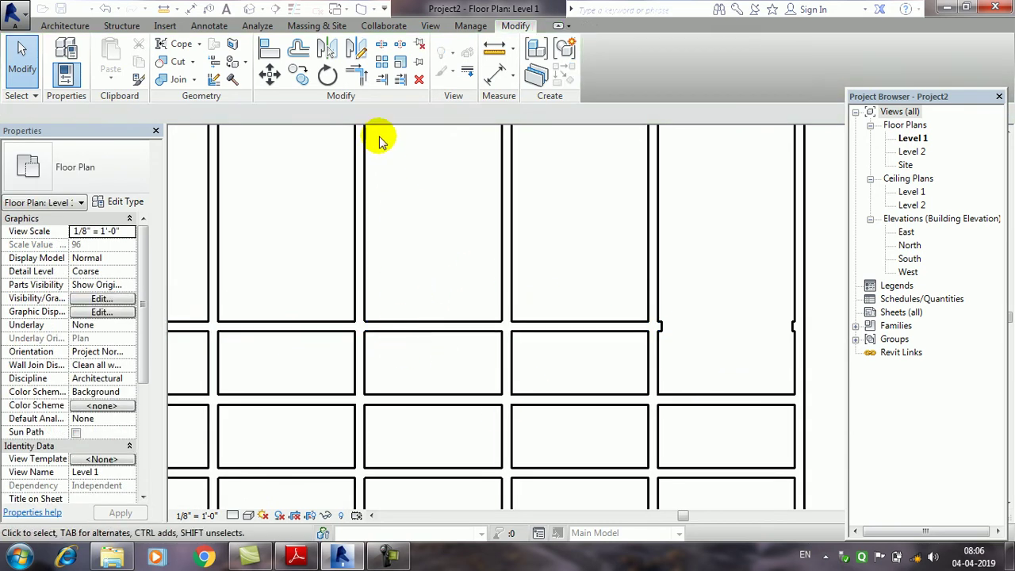
- Split the horizontal wall inside a middle bay and delete the short piece to leave an opening
left_click(383, 45)
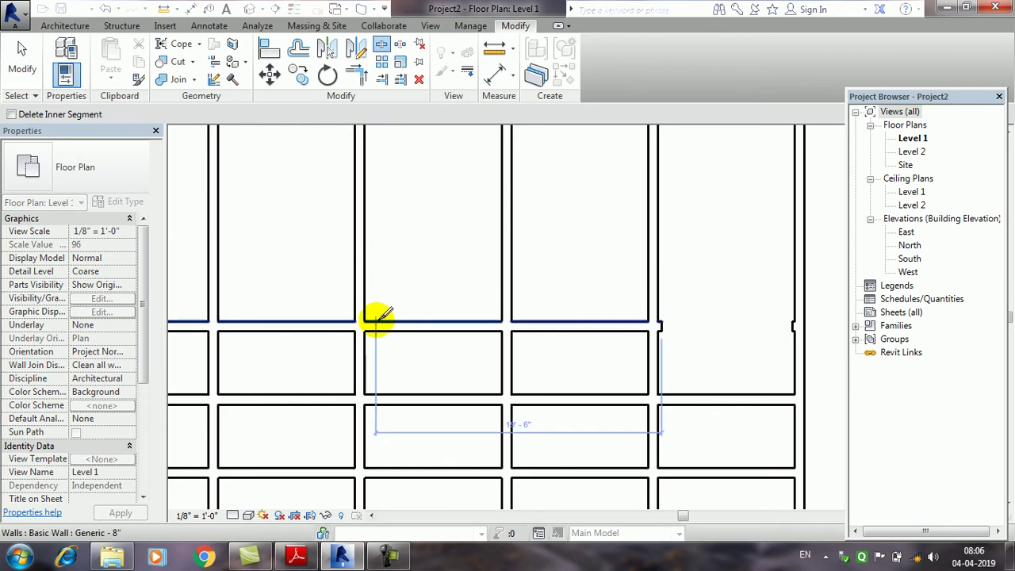
left_click(465, 324)
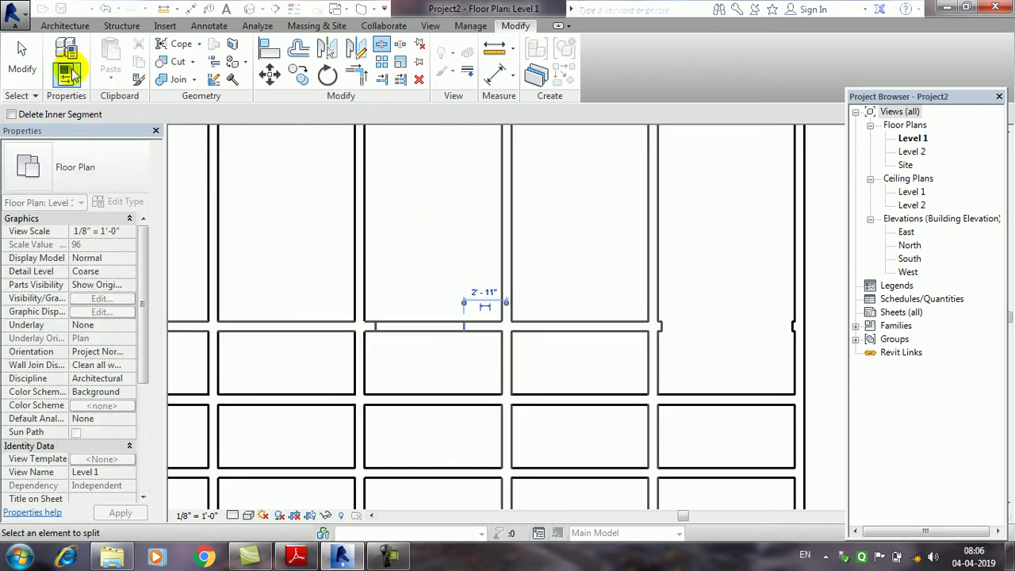
left_click(22, 49)
left_click(424, 326)
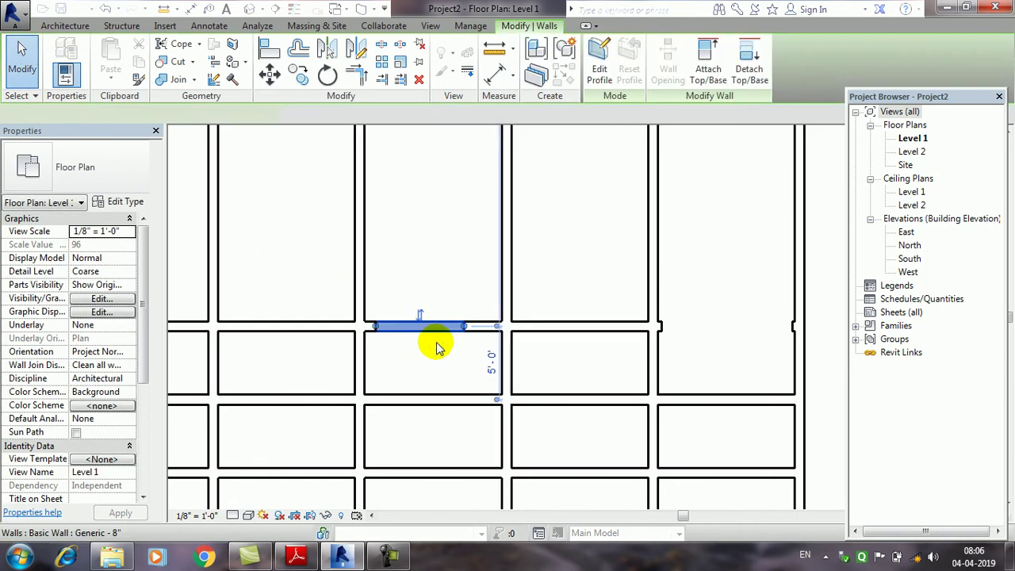
left_click(435, 288)
scroll(452, 297, "down", 2)
middle_click_drag(467, 306, 427, 388)
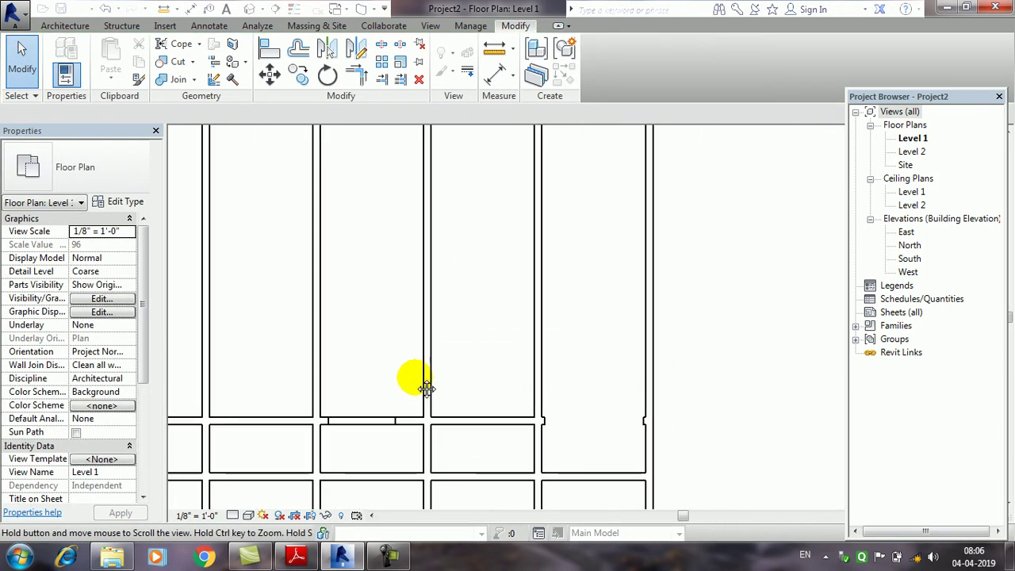
left_click(364, 417)
key("Delete")
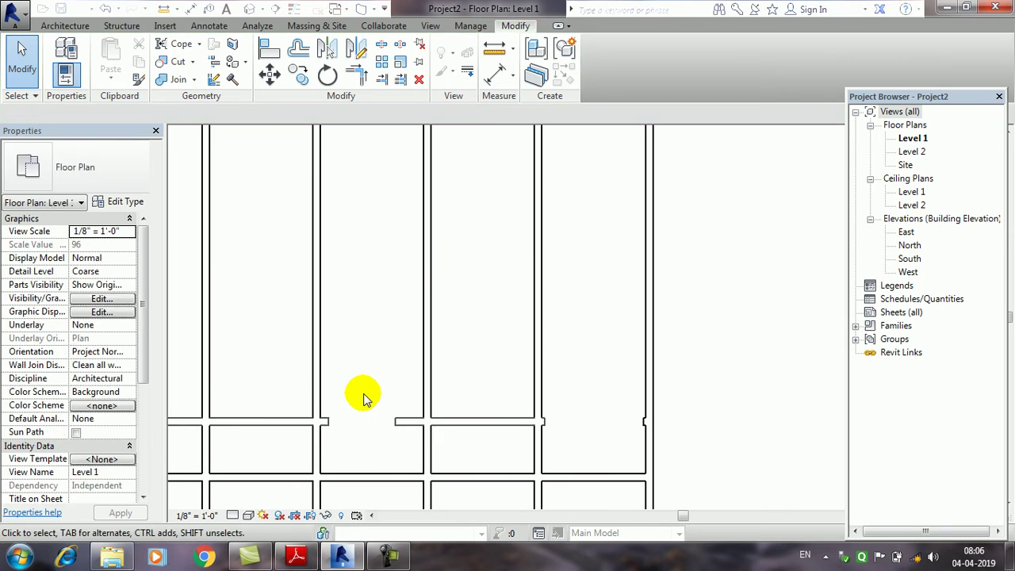
- Split a vertical wall in the upper grid at three points, then exit Split Element
left_click(382, 48)
key("Escape")
mouse_move(648, 242)
middle_mouse_down()
mouse_move(558, 302)
mouse_move(520, 349)
middle_mouse_up()
left_click(382, 48)
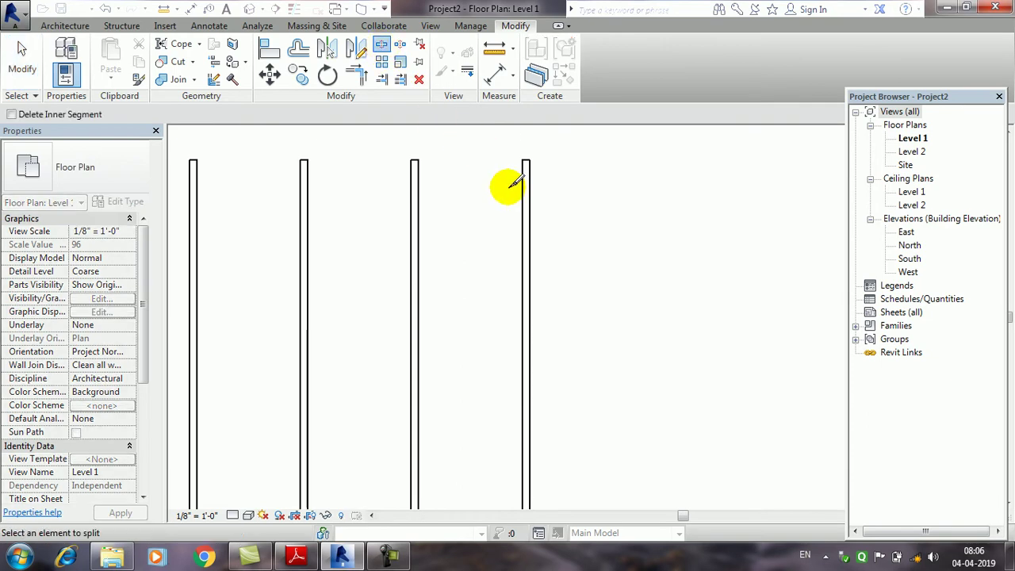
left_click(531, 363)
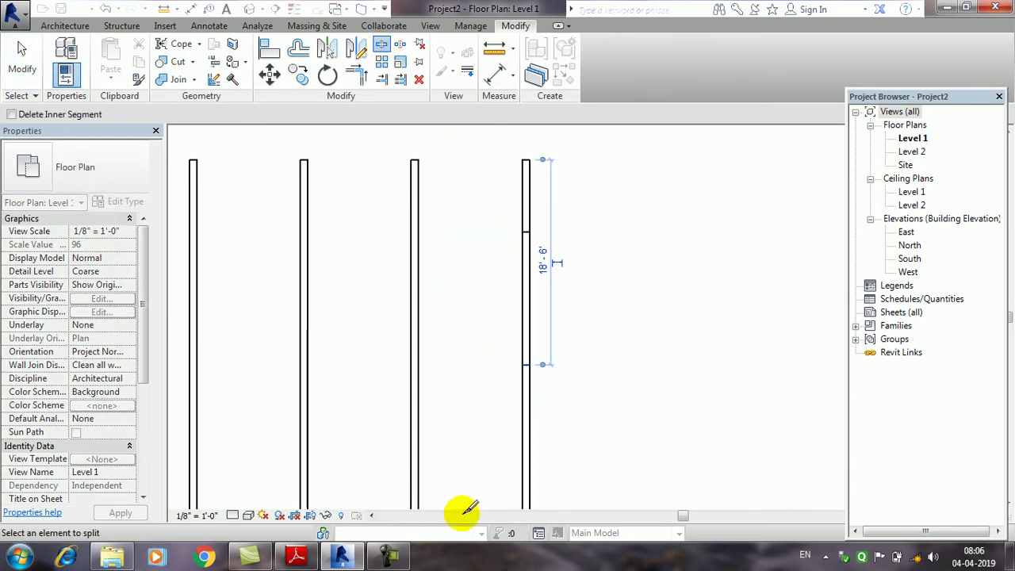
left_click(388, 557)
left_click(944, 497)
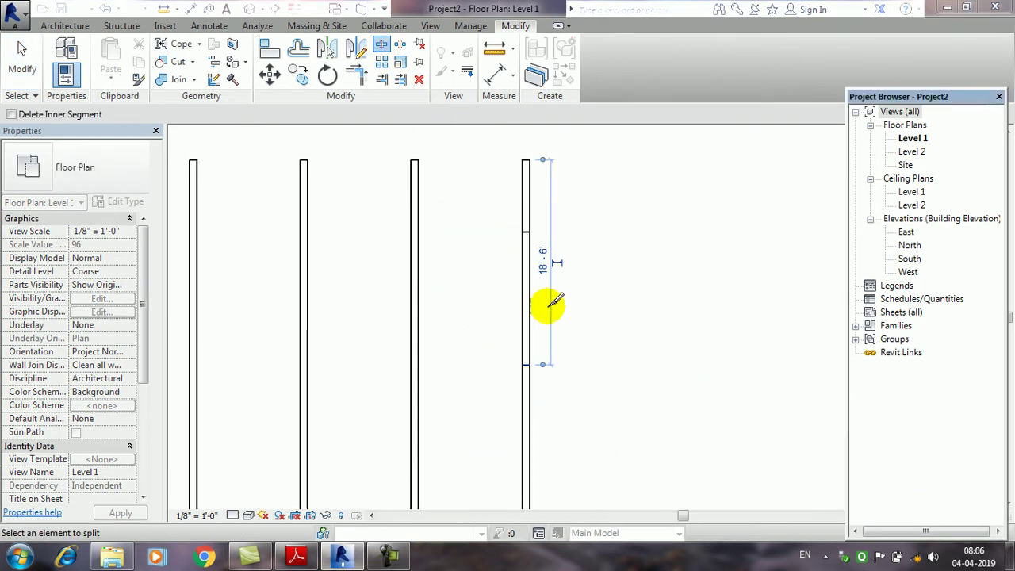
left_click(527, 449)
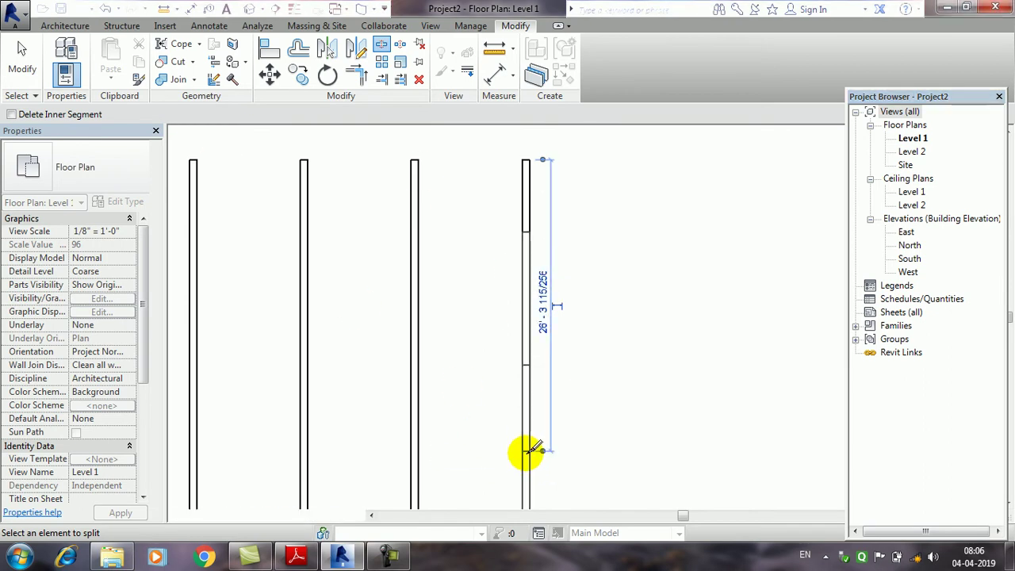
left_click(19, 49)
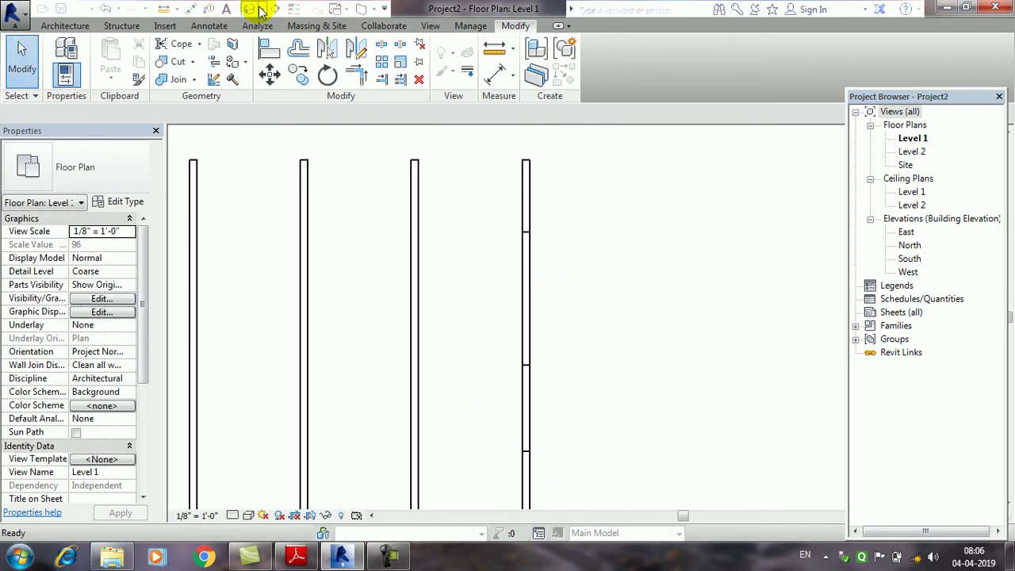
- Show the default 3D view, cycling the visual style through Wireframe and Hidden Line to Shaded
left_click(261, 11)
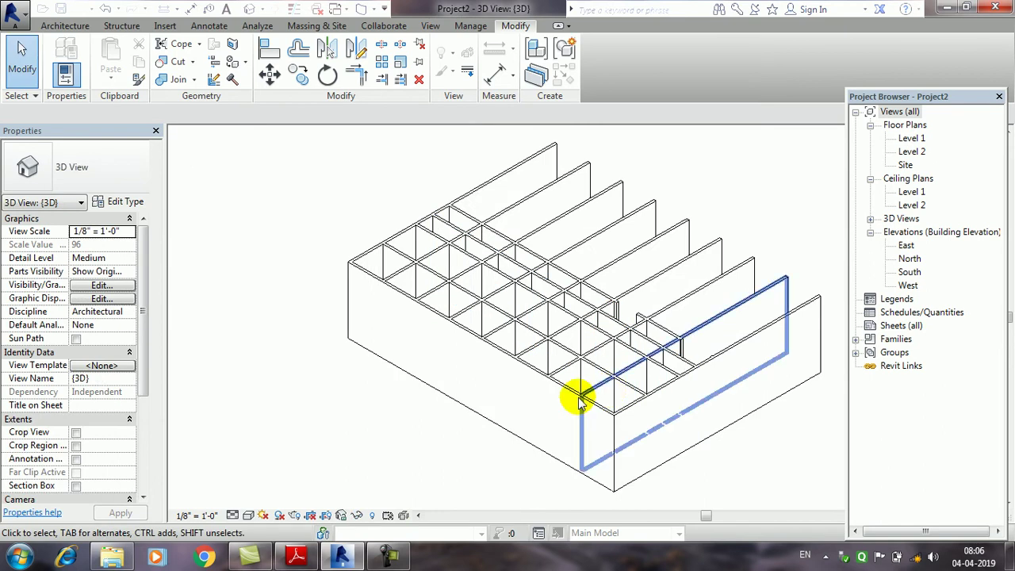
left_click(248, 516)
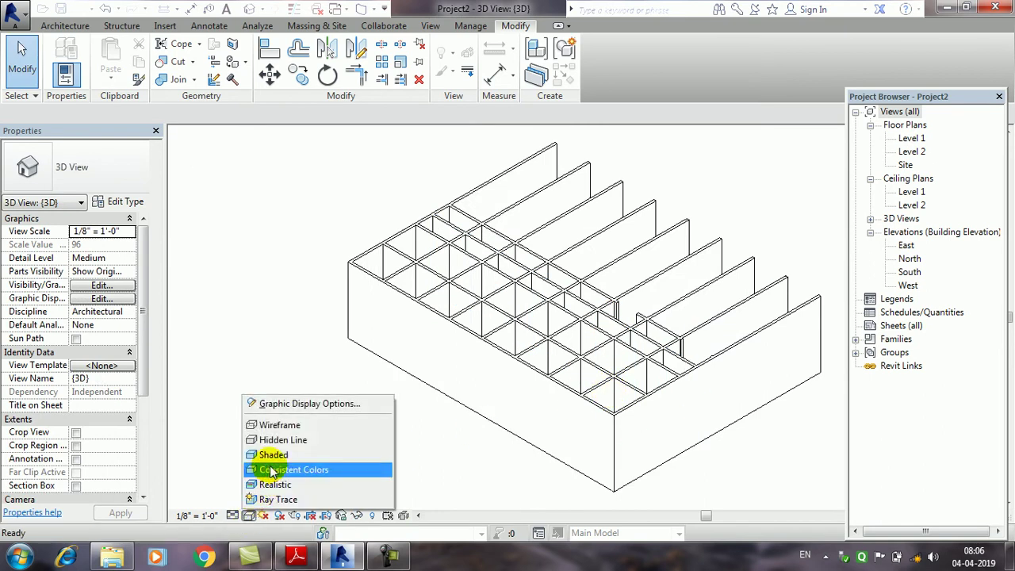
left_click(281, 426)
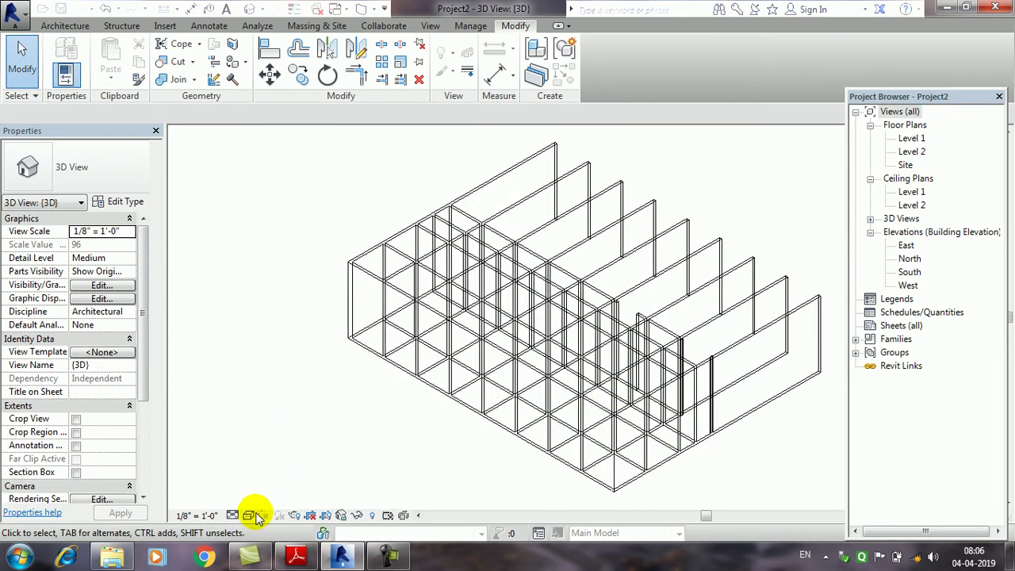
left_click(256, 517)
left_click(282, 444)
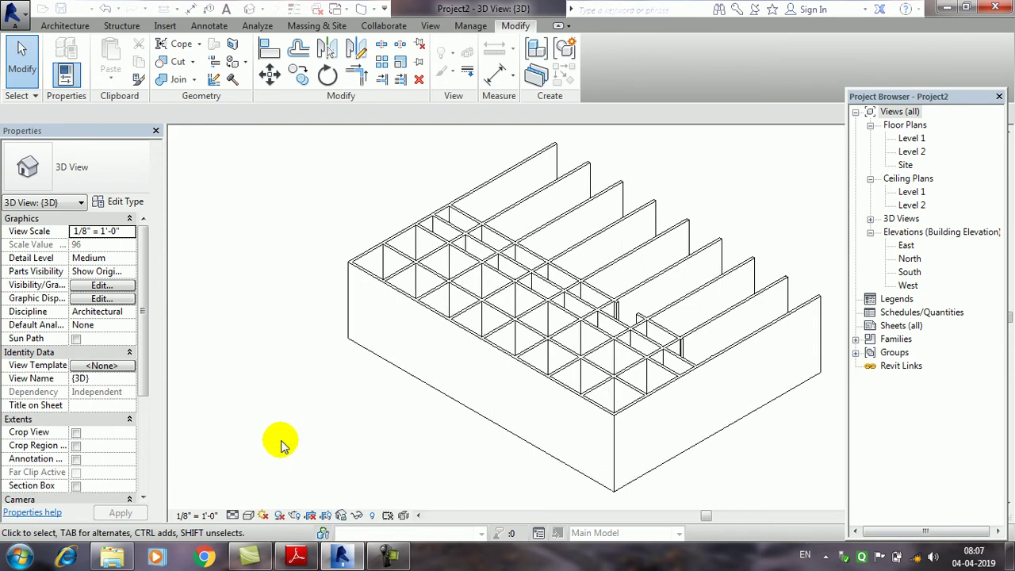
left_click(248, 515)
left_click(274, 454)
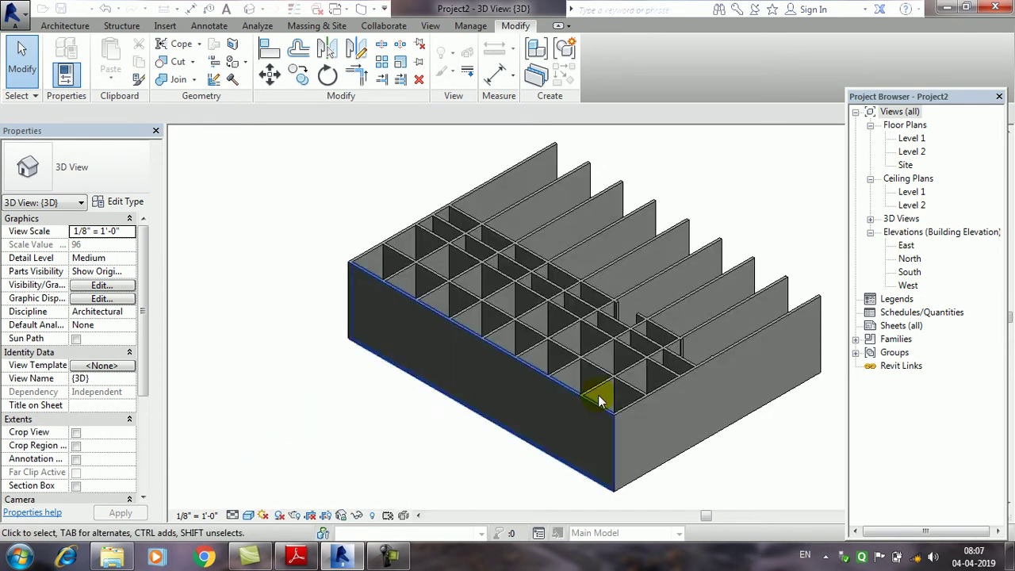
- Lower the tops of the first two front wall pieces with their top shape handles
middle_click_drag(601, 396, 485, 343)
left_click(656, 294)
scroll(707, 324, "up", 3)
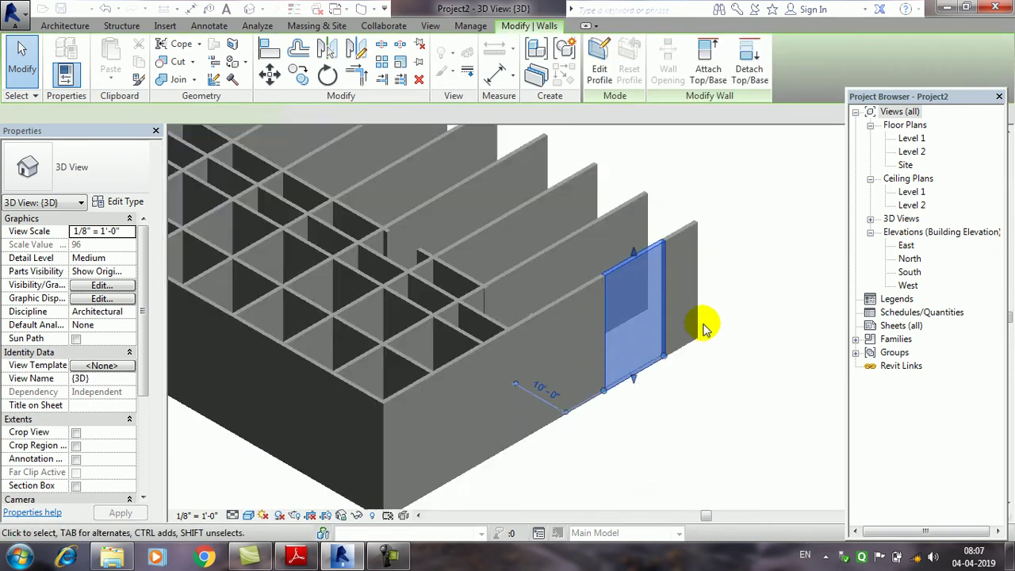
middle_click_drag(706, 323, 362, 412)
key("Escape")
scroll(501, 402, "up", 2)
scroll(511, 258, "up", 2)
mouse_move(501, 215)
left_mouse_down()
mouse_move(366, 303)
mouse_move(446, 275)
mouse_move(452, 317)
left_mouse_up()
left_click(544, 245)
left_click(449, 263)
left_click(572, 353)
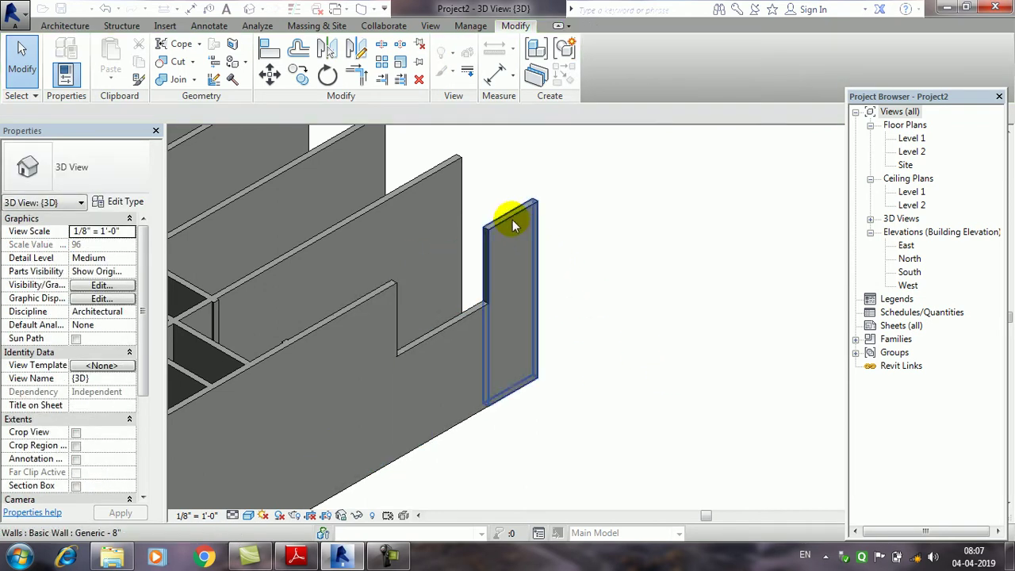
- Lower the tops of the end and last wall pieces, one to about 9', for a stepped top
middle_click_drag(512, 222, 487, 230)
left_click(483, 217)
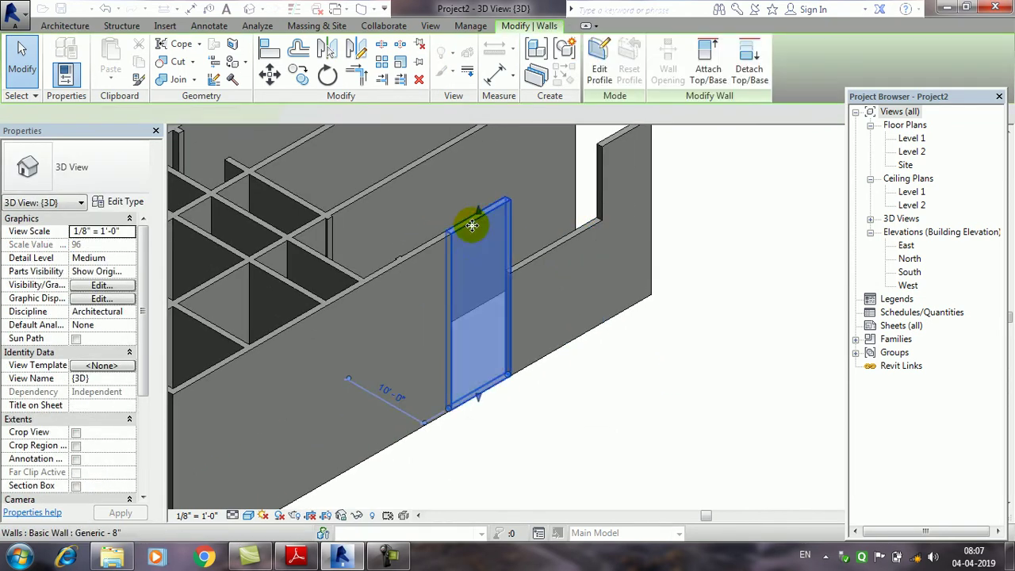
left_click_drag(480, 216, 488, 242)
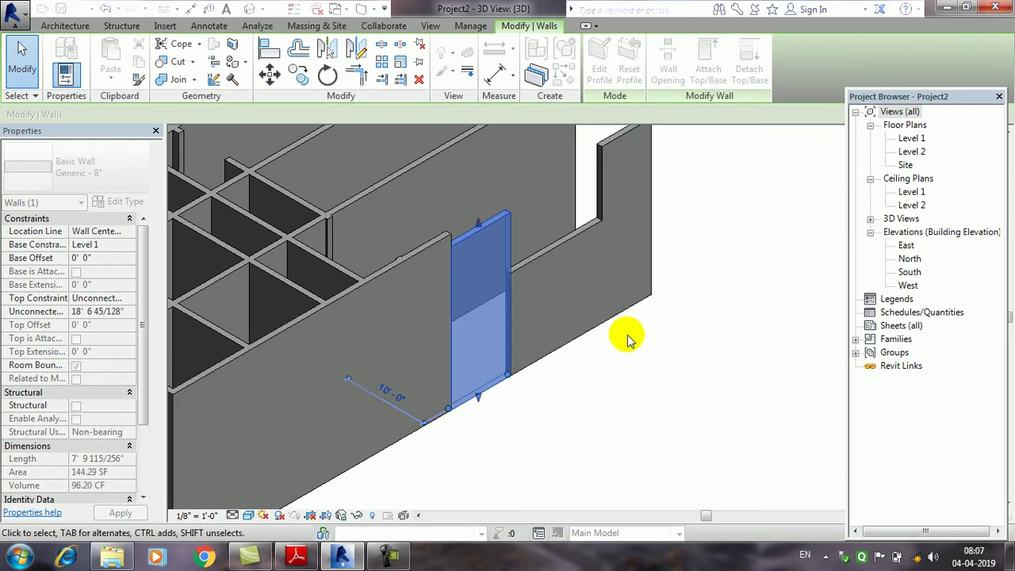
left_click(623, 336)
left_click(611, 147)
middle_click_drag(612, 147, 555, 322)
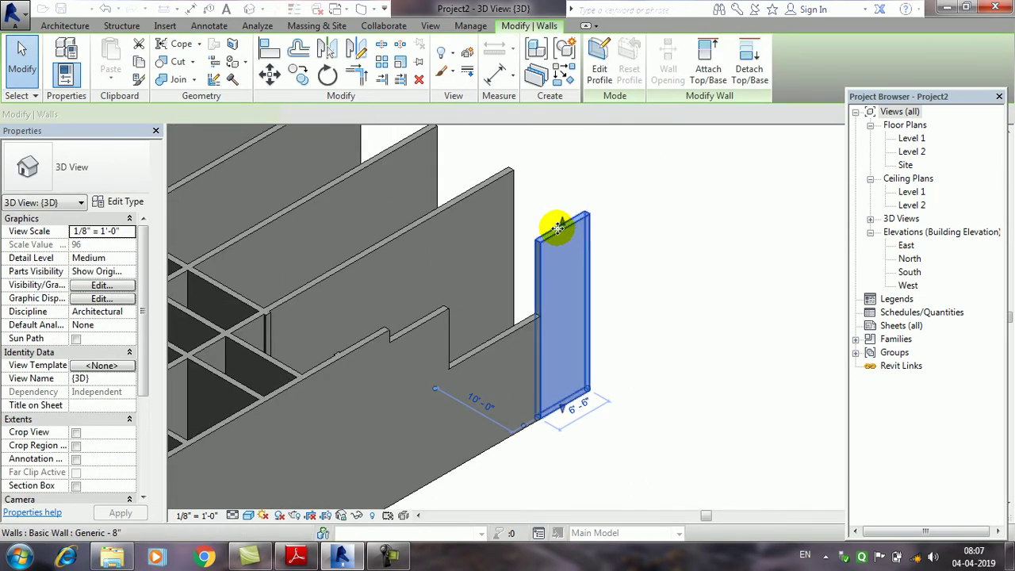
left_click_drag(555, 223, 579, 327)
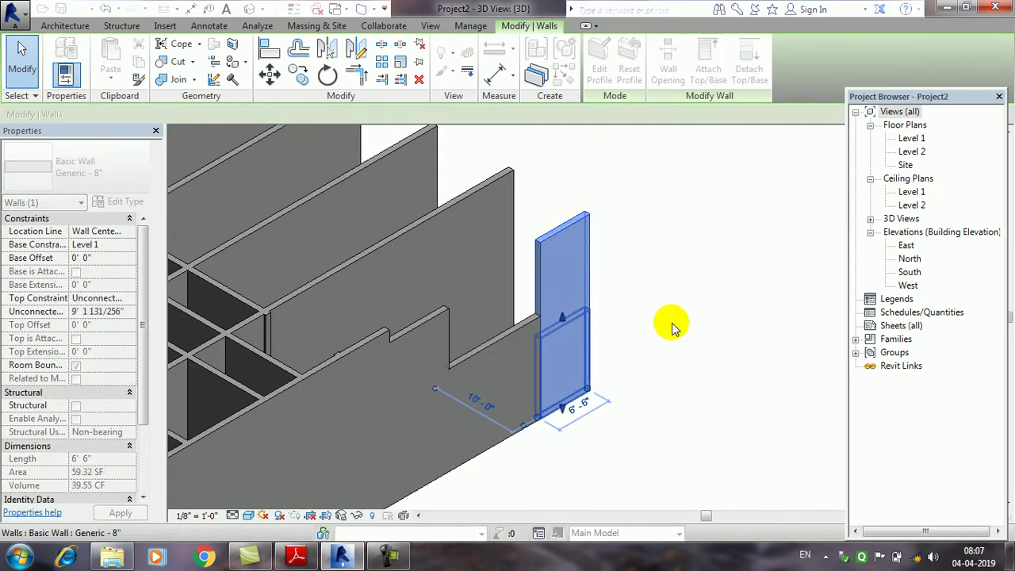
left_click(673, 327)
- Undock the Project Browser into a floating window
middle_click_drag(661, 347, 633, 331)
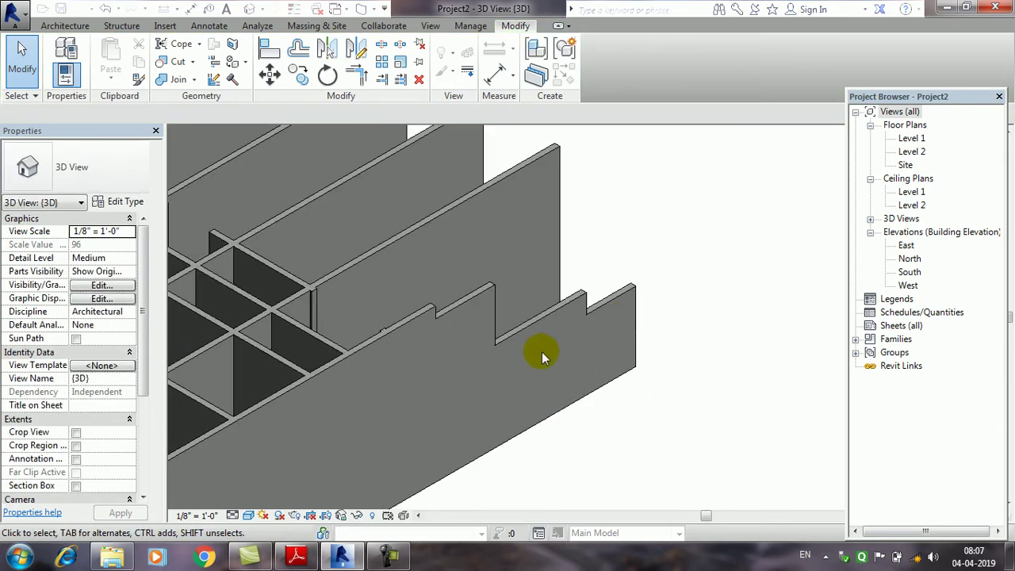
middle_click_drag(395, 375, 532, 306)
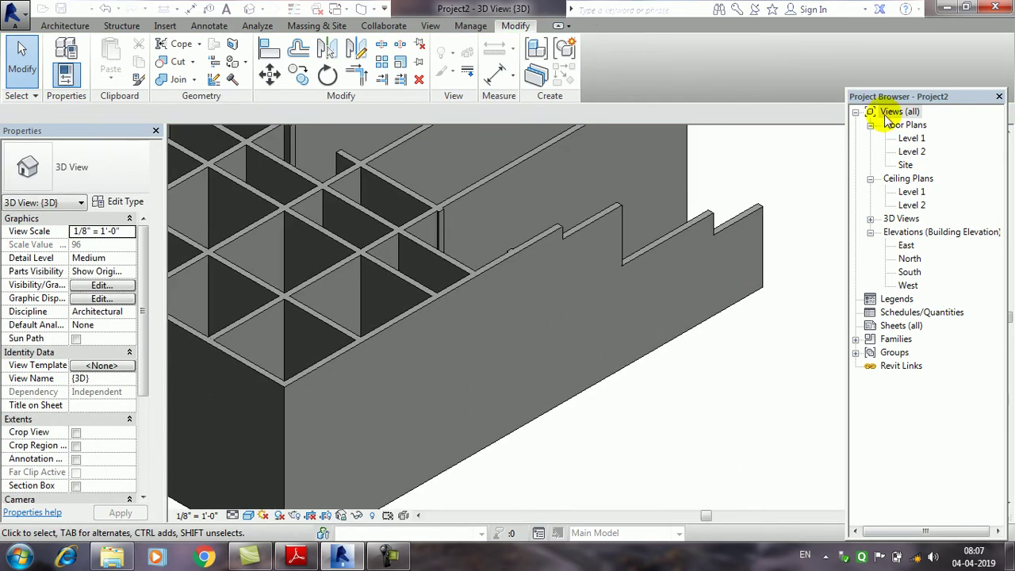
left_click_drag(915, 107, 917, 149)
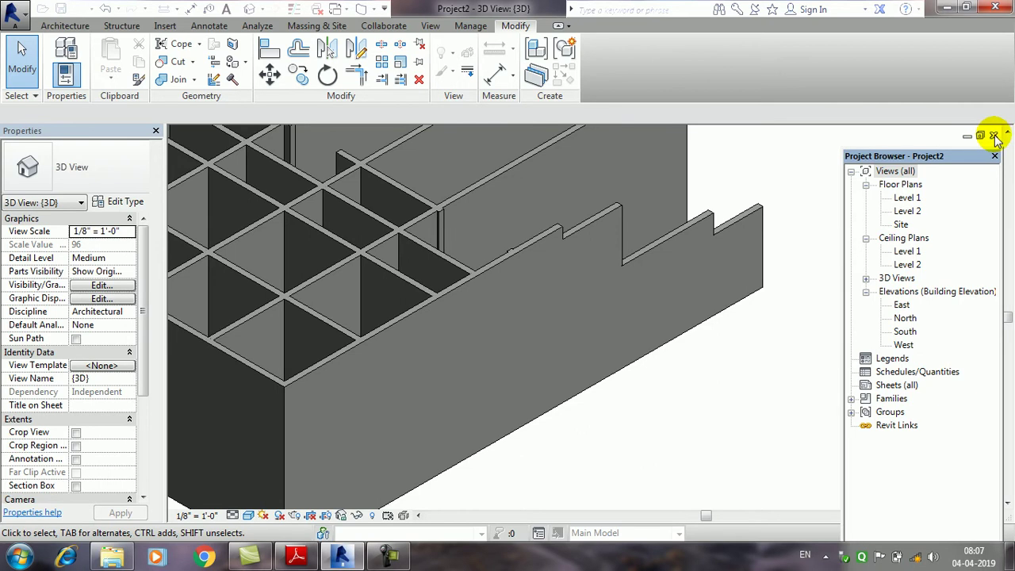
- Back in the Level 1 plan, cut the left wall at two points using Split with Gap, 0' 6"
left_click(993, 135)
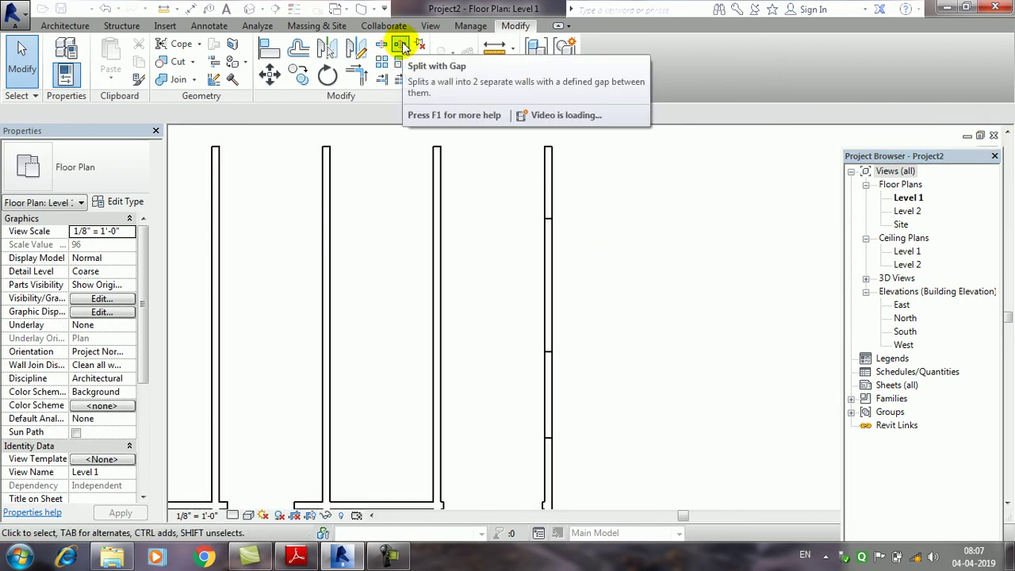
scroll(453, 340, "down", 1)
scroll(684, 346, "down", 1)
scroll(559, 349, "up", 2)
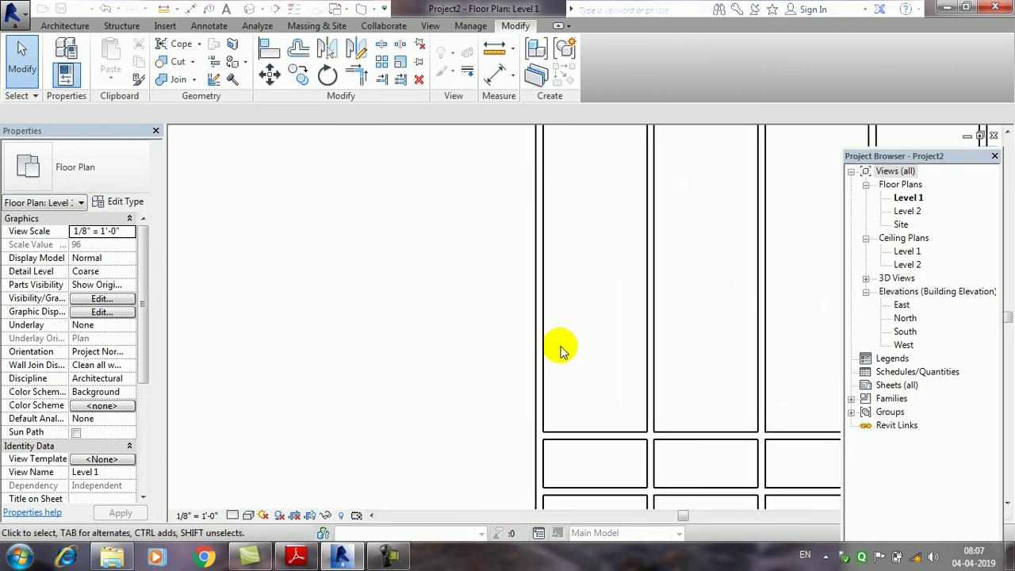
middle_click_drag(523, 147, 516, 283)
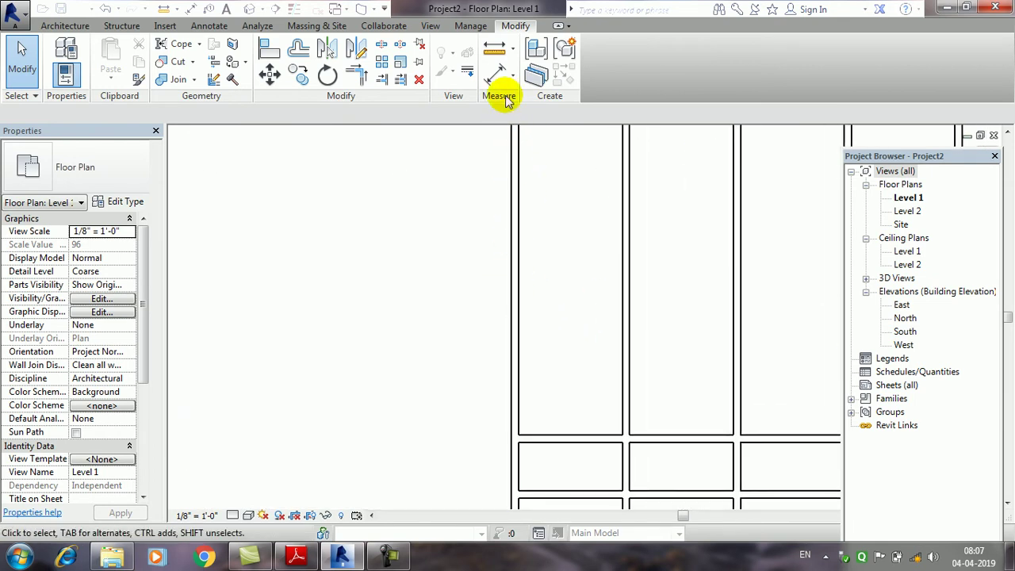
left_click(401, 46)
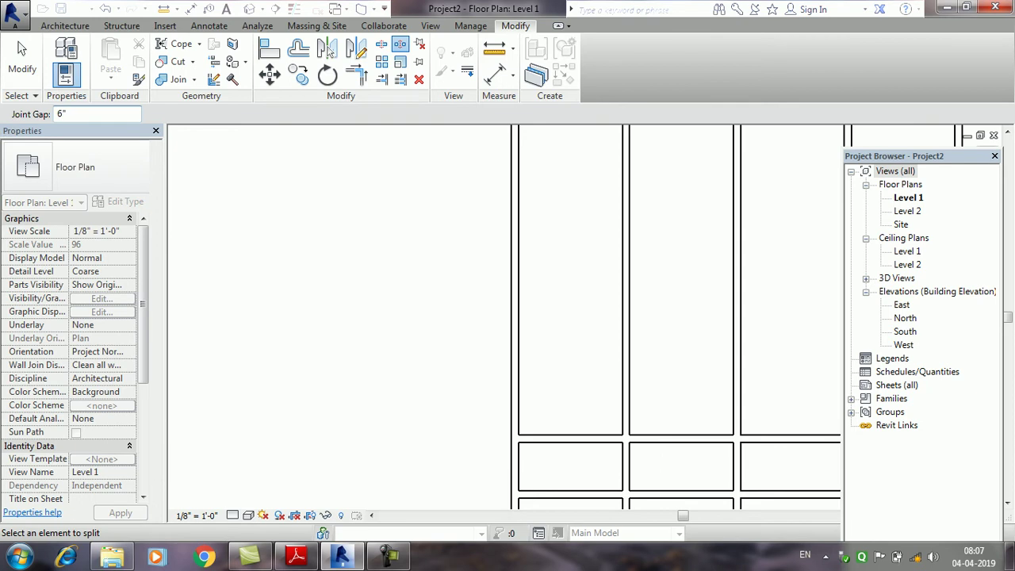
left_click(517, 379)
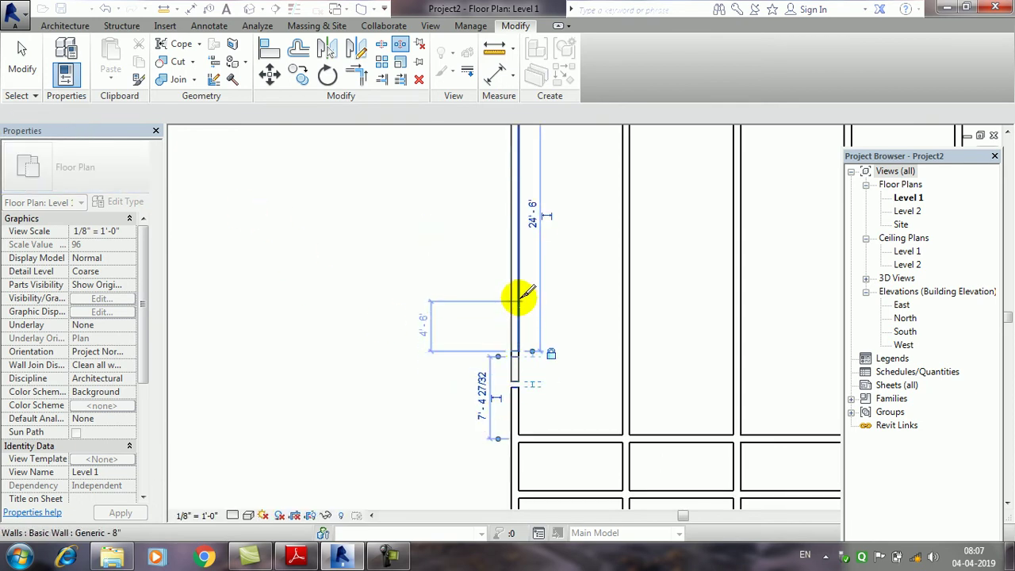
left_click(517, 249)
key("Escape")
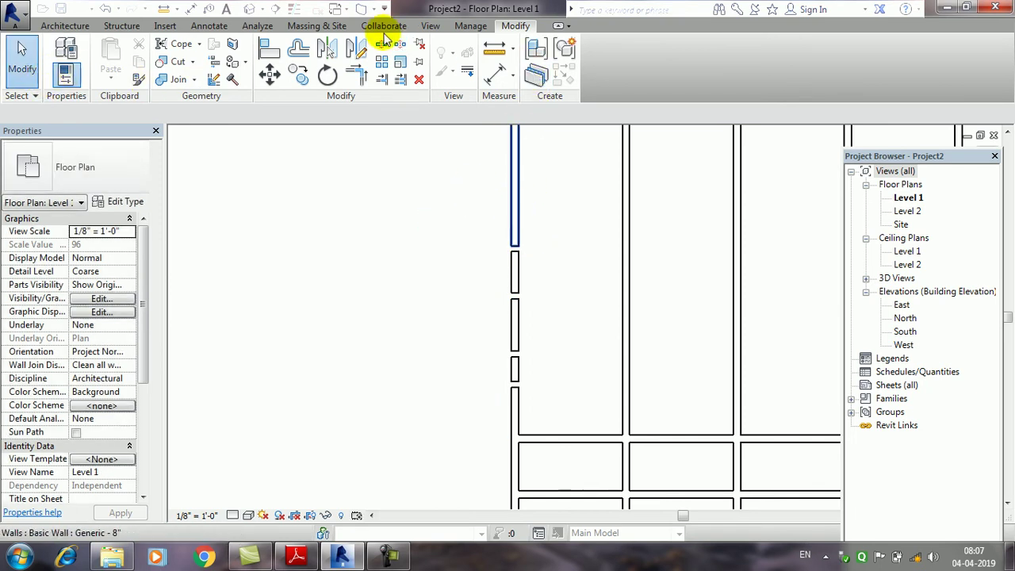
- Add another 6" gap near the wall's top, leaving a 6'-6" end piece
left_click(58, 26)
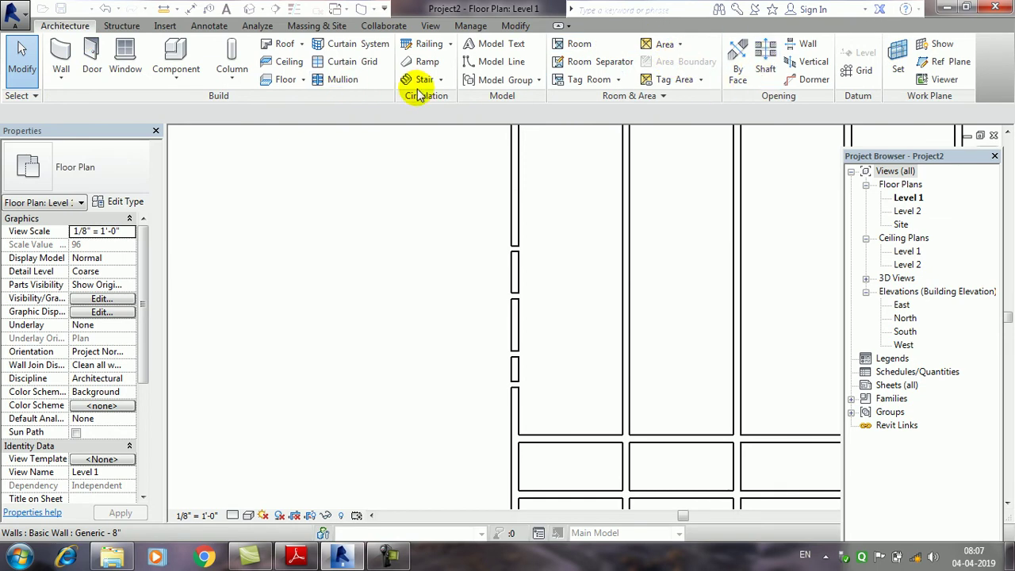
left_click(516, 216)
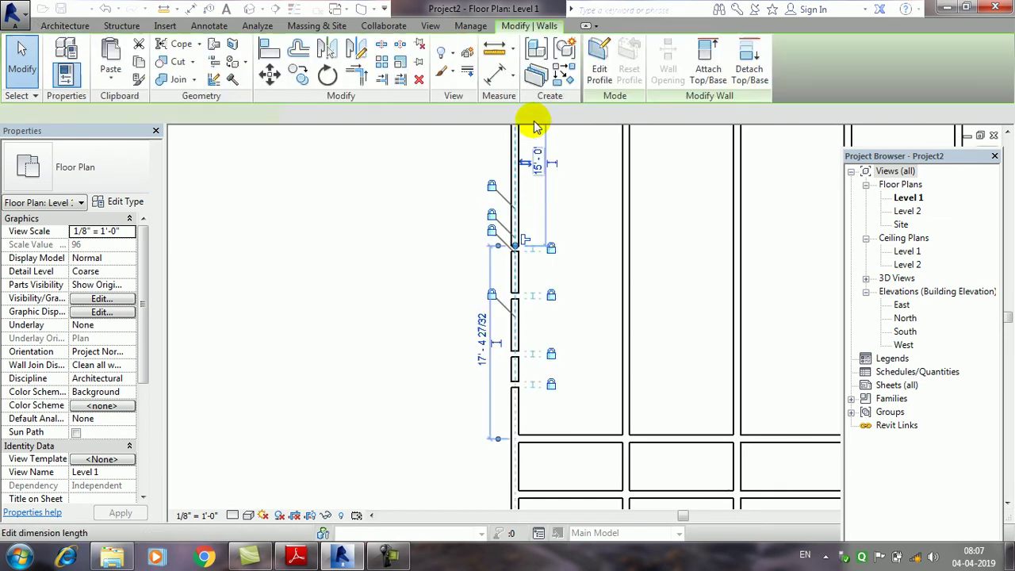
left_click(400, 48)
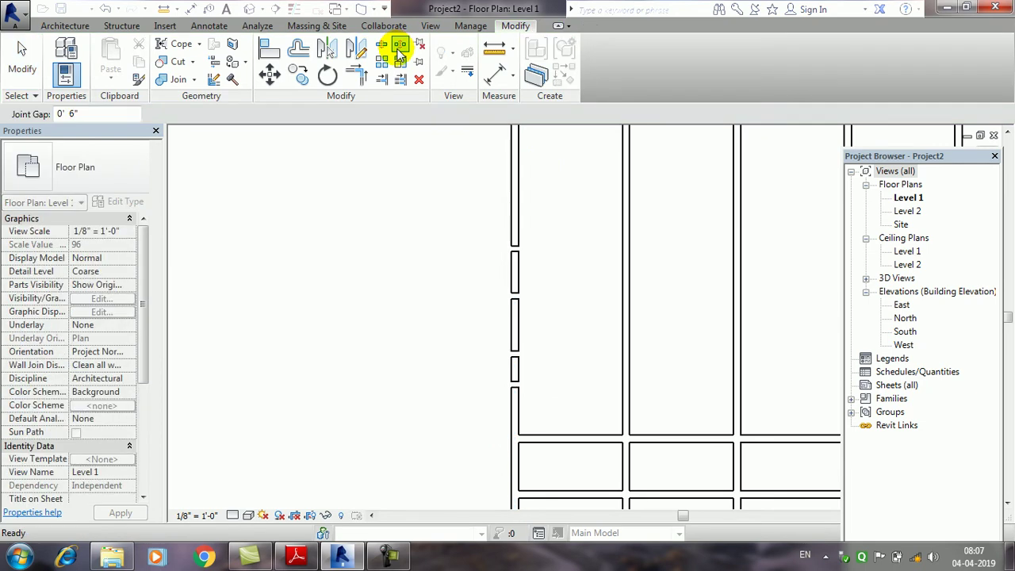
left_click(516, 202)
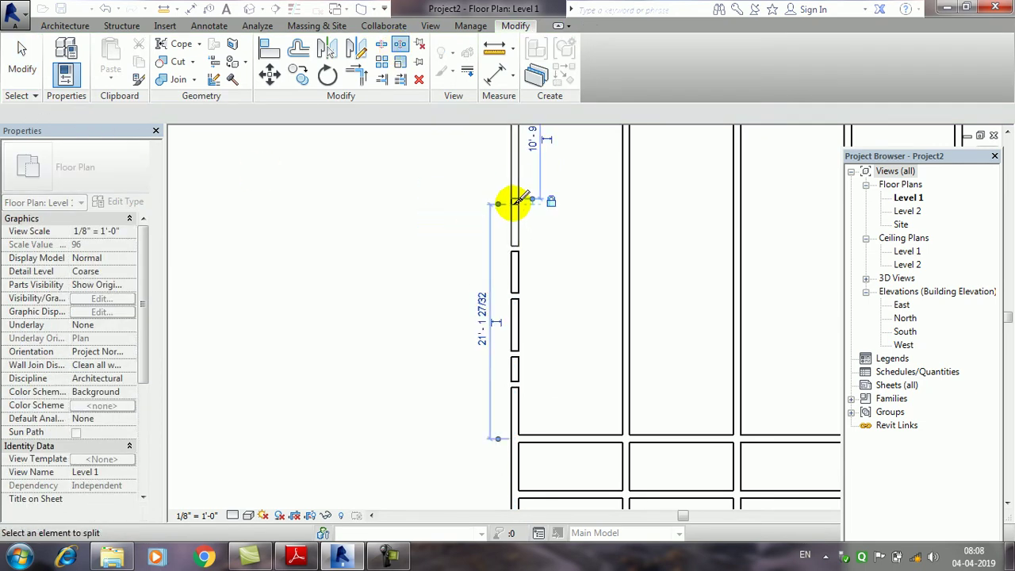
middle_click_drag(516, 168, 502, 311)
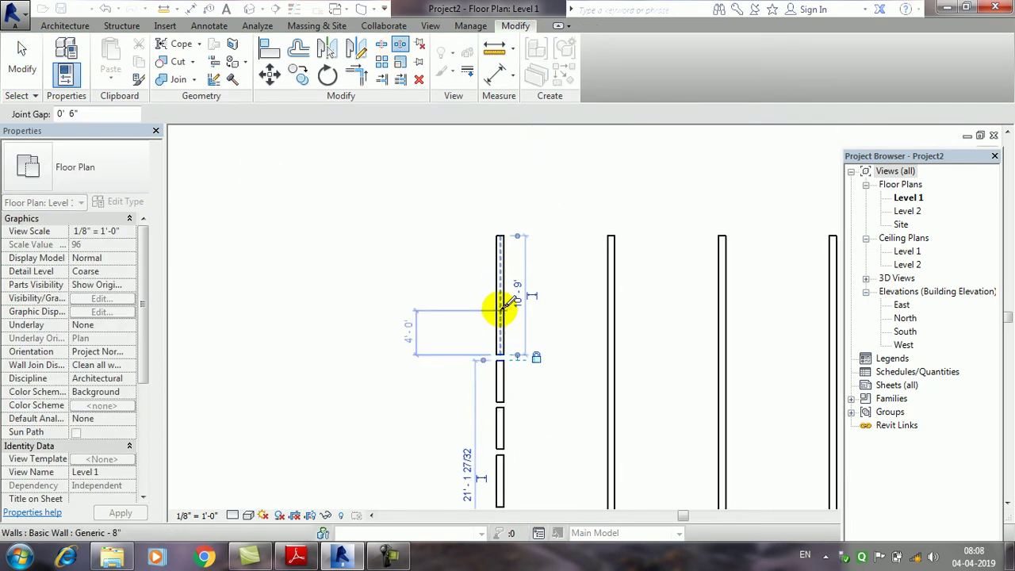
left_click(501, 306)
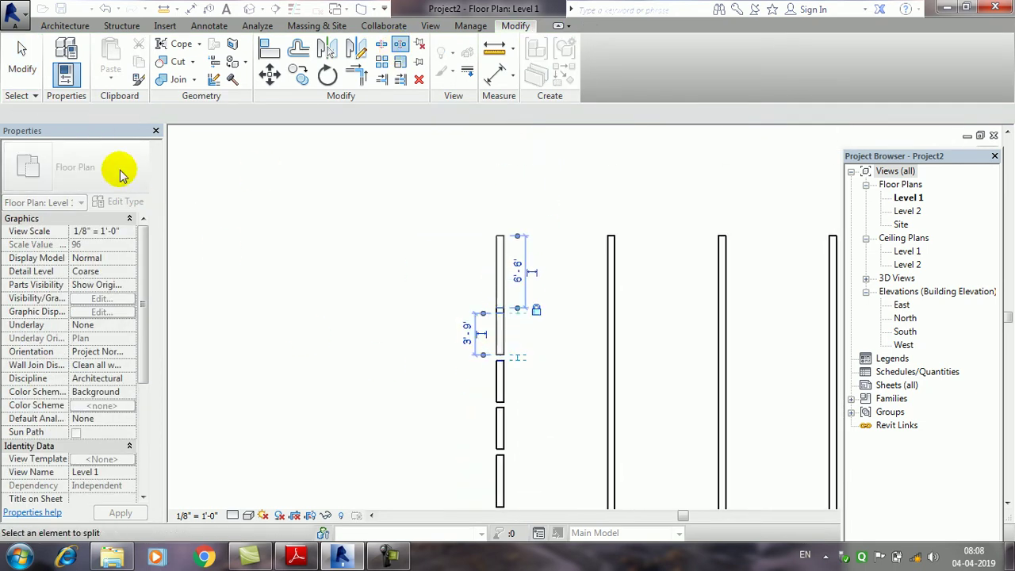
left_click(20, 62)
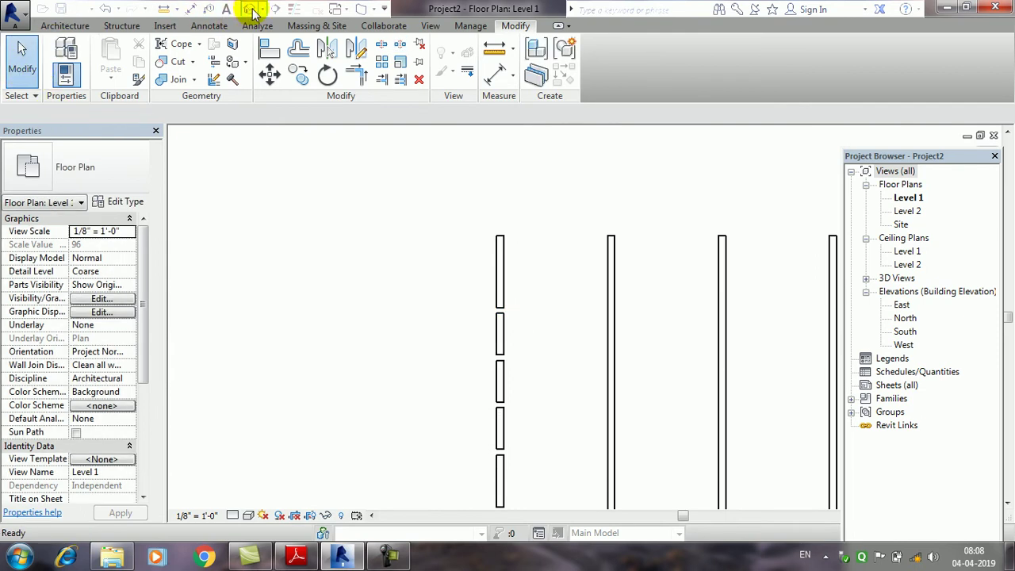
- In the 3D view, orbit to inspect the left wall as separate panels with 6" gaps
left_click(253, 12)
mouse_move(415, 283)
middle_mouse_down("shift")
mouse_move(684, 287)
mouse_move(679, 227)
middle_mouse_up("shift")
scroll(528, 362, "up", 2)
scroll(526, 408, "up", 2)
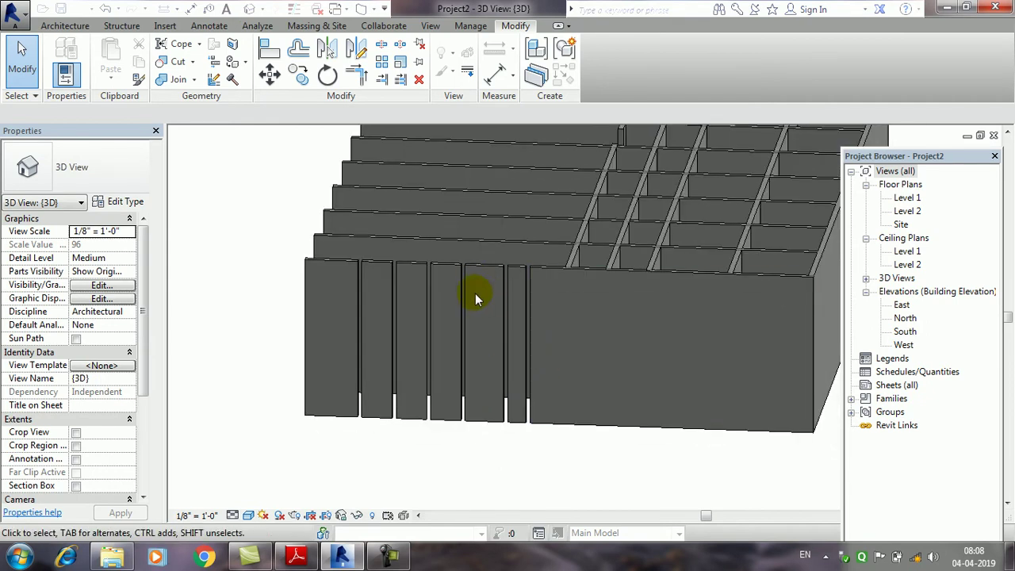
middle_click_drag(461, 352, 484, 330)
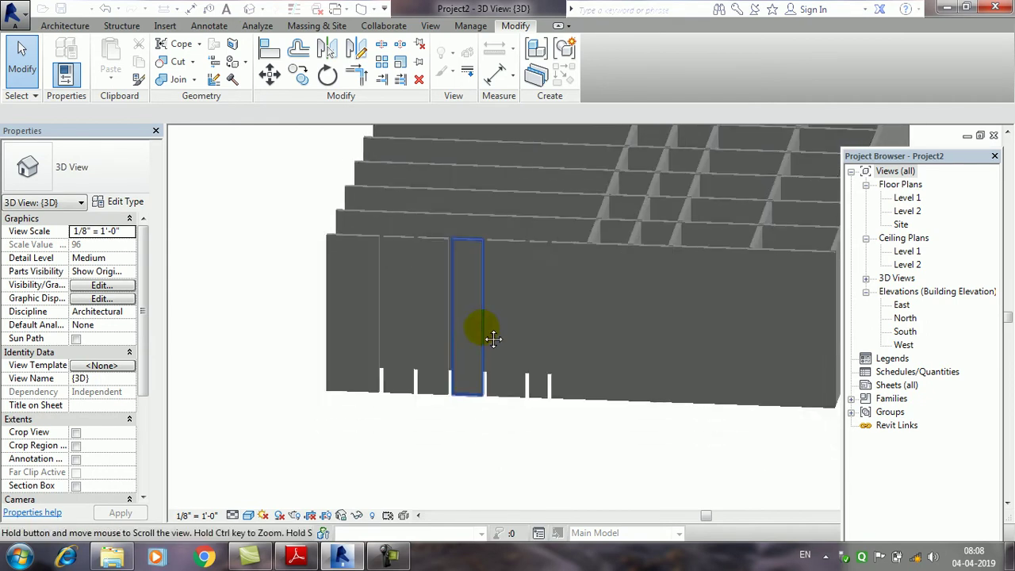
left_click(464, 242)
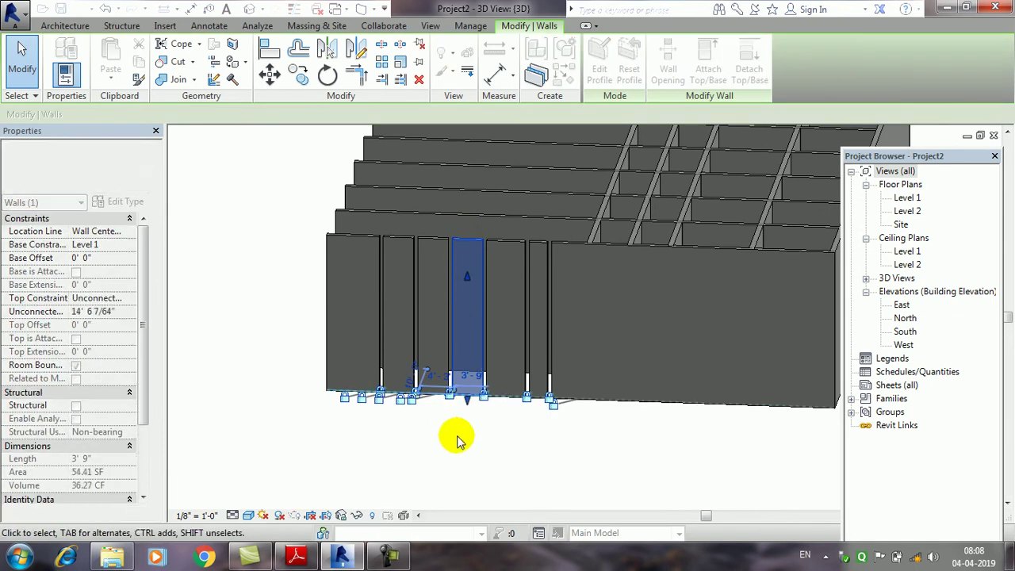
left_click(458, 438)
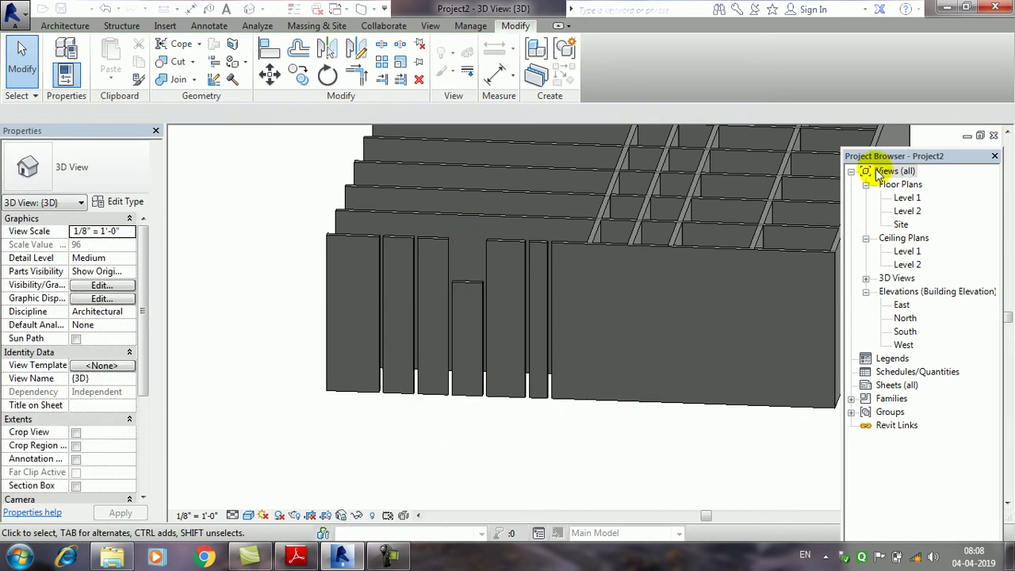
- On the Level 1 plan, shift the lower left-wall piece up, leaving a 0'-6" gap
left_click(995, 135)
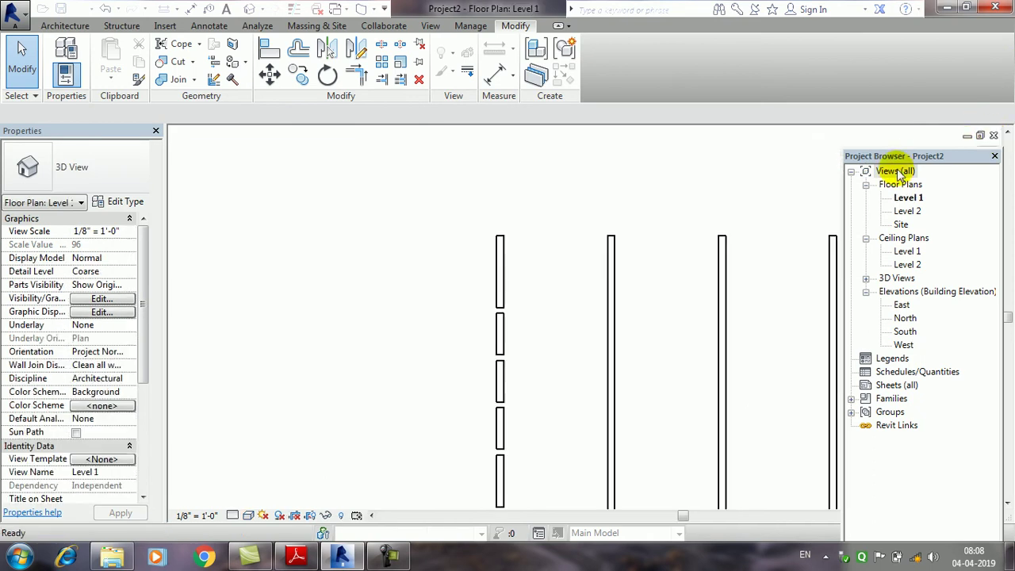
scroll(496, 295, "up", 3)
left_click(493, 295)
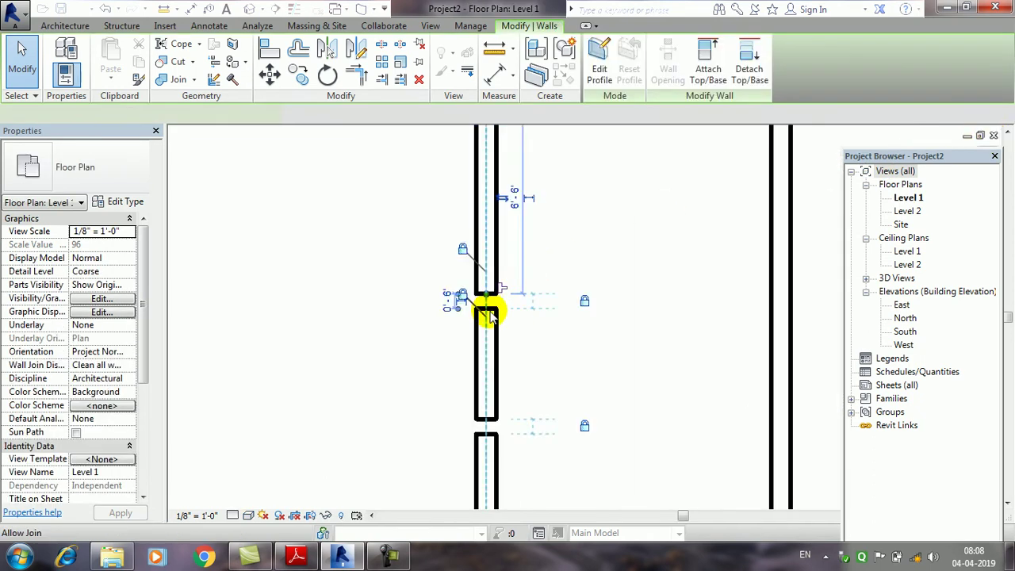
scroll(480, 295, "up", 2)
scroll(484, 314, "up", 1)
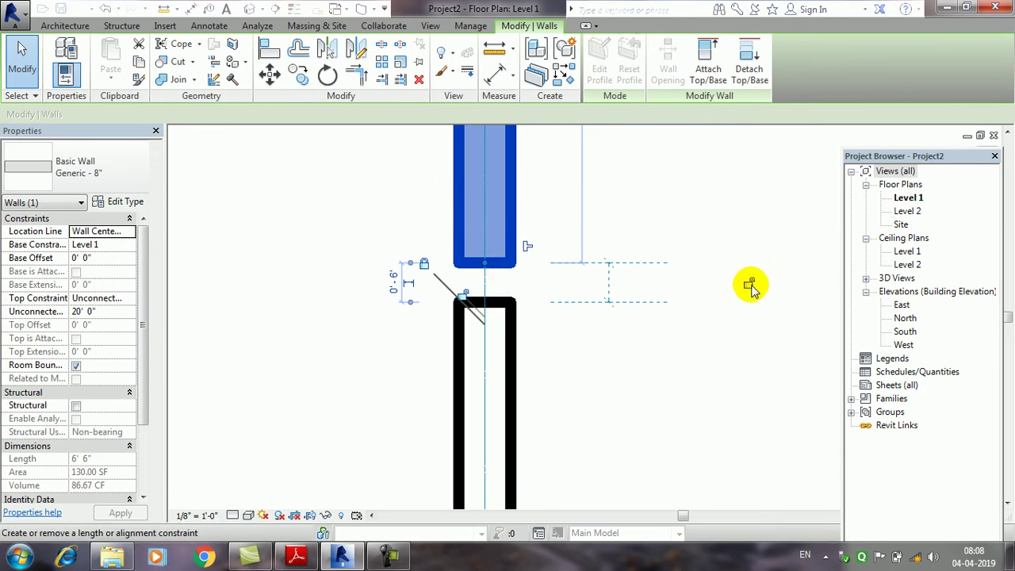
key("Escape")
left_click(485, 313)
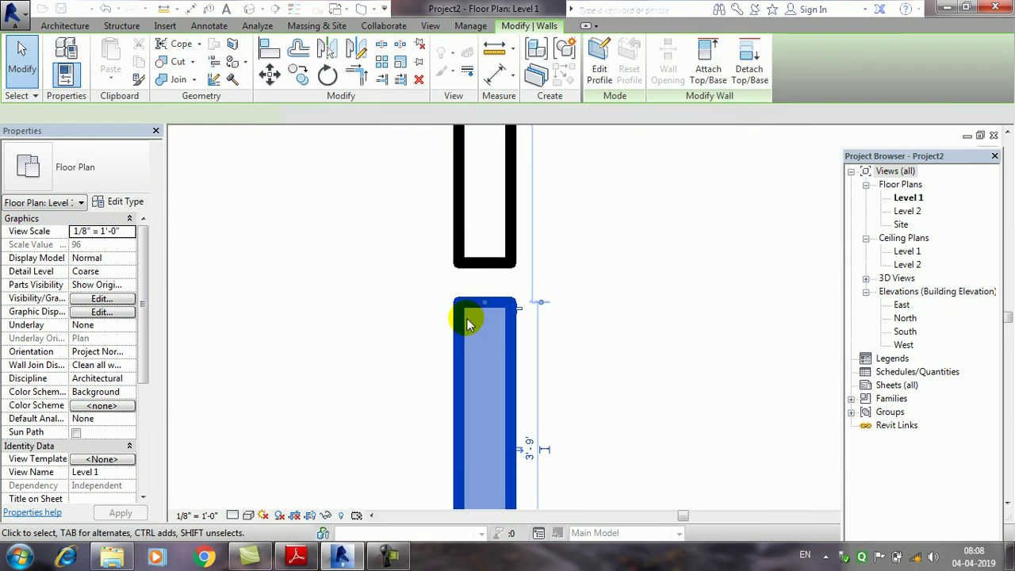
middle_click_drag(548, 332, 521, 310)
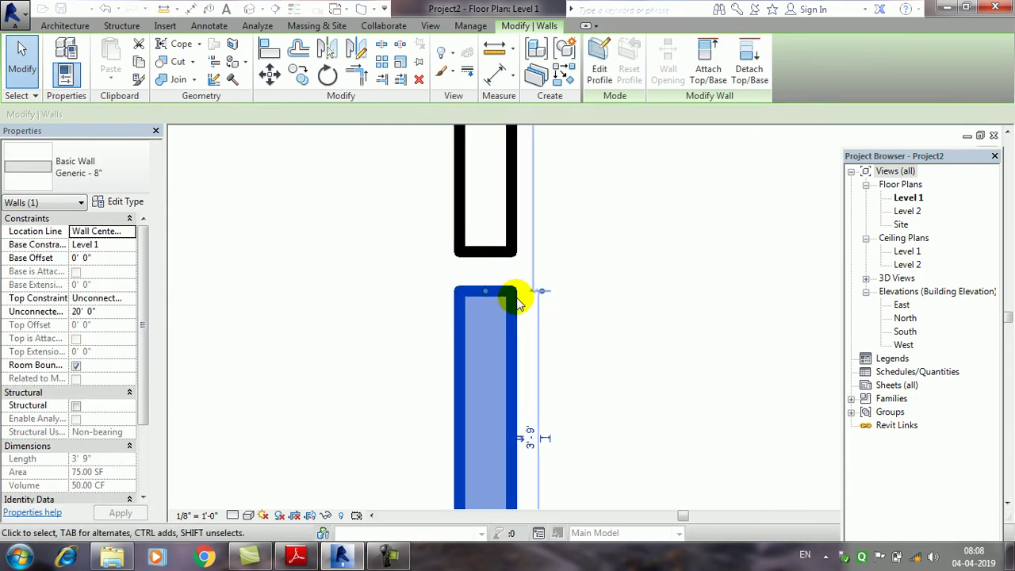
left_click_drag(516, 301, 505, 255)
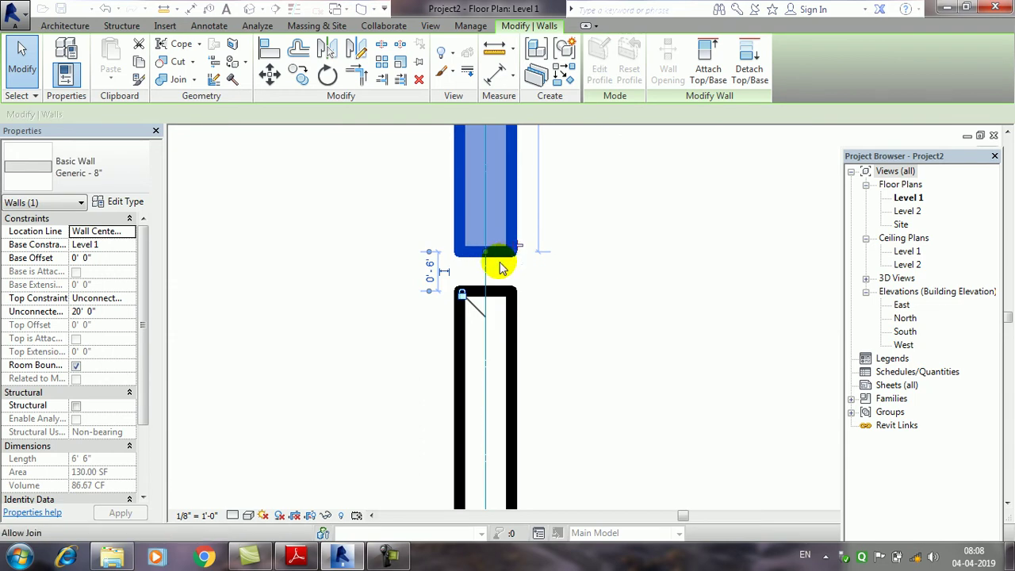
mouse_move(516, 249)
left_mouse_down()
mouse_move(482, 272)
mouse_move(482, 301)
left_mouse_up()
left_click(564, 349)
- Extend the upper wall piece down by its end grip until it meets the lower piece
middle_click_drag(565, 349, 544, 352)
scroll(483, 226, "down", 2)
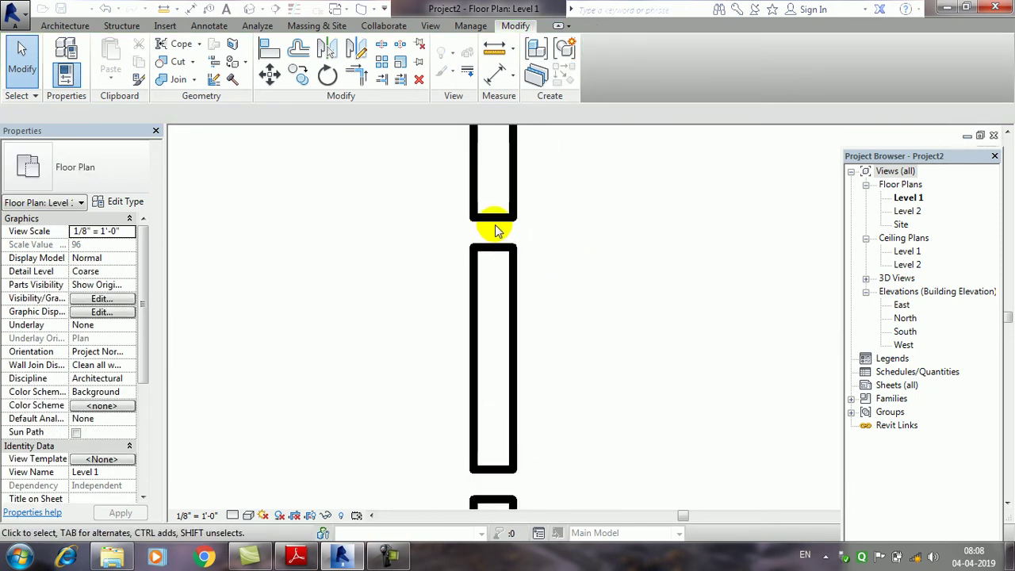
left_click(490, 219)
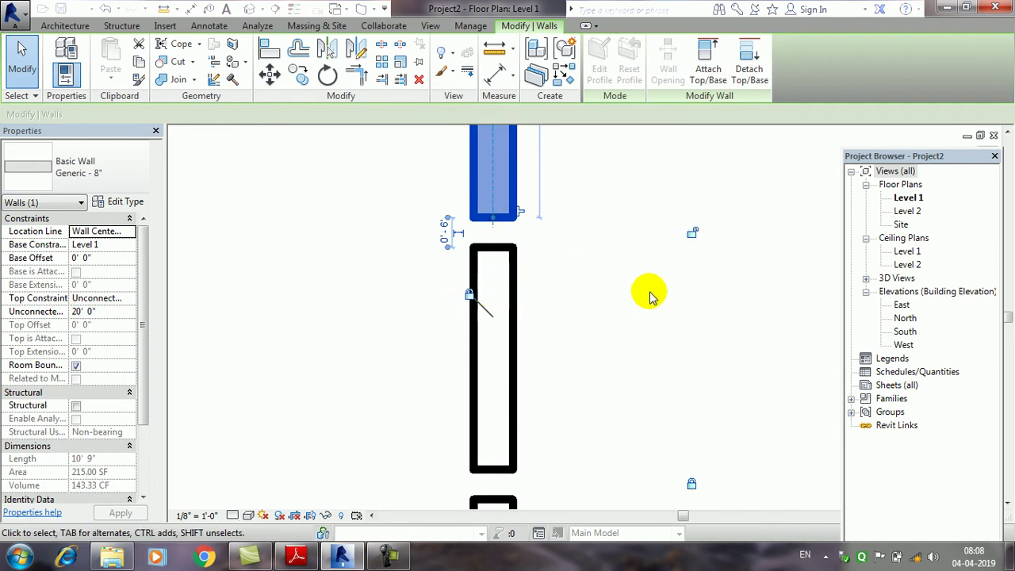
left_click(649, 296)
left_click(487, 267)
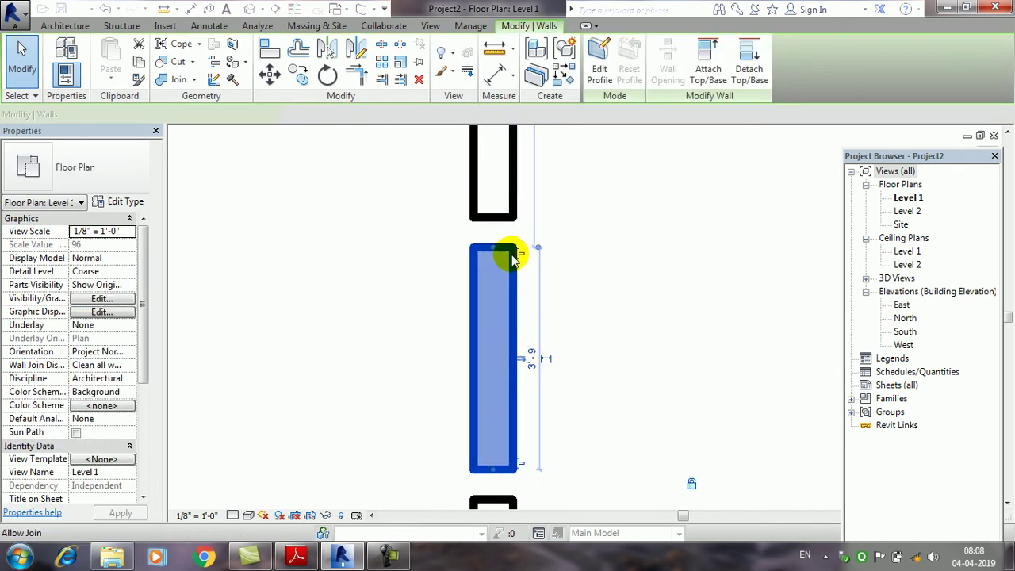
scroll(516, 288, "up", 1)
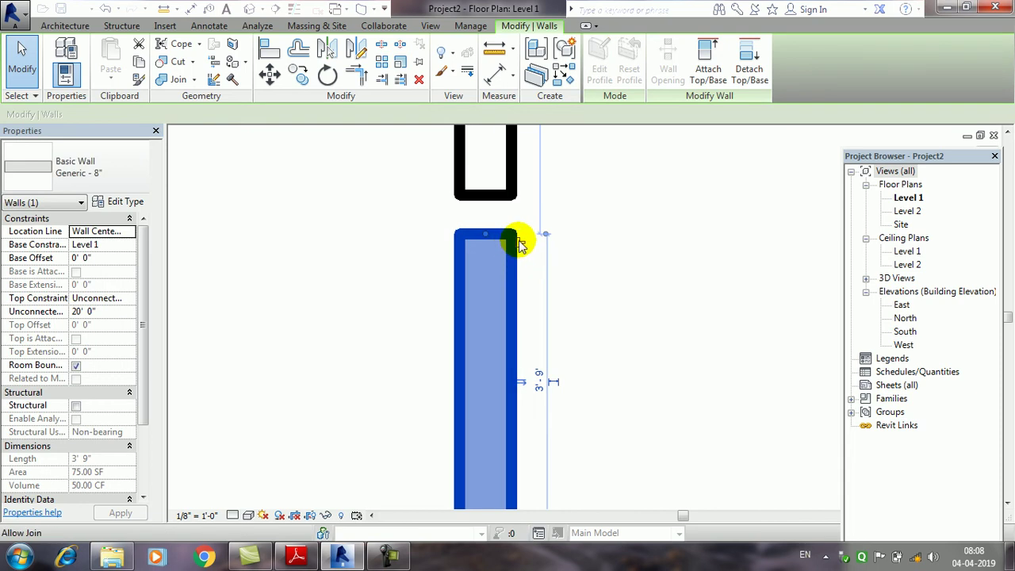
middle_click_drag(520, 220, 503, 245)
left_click(492, 268)
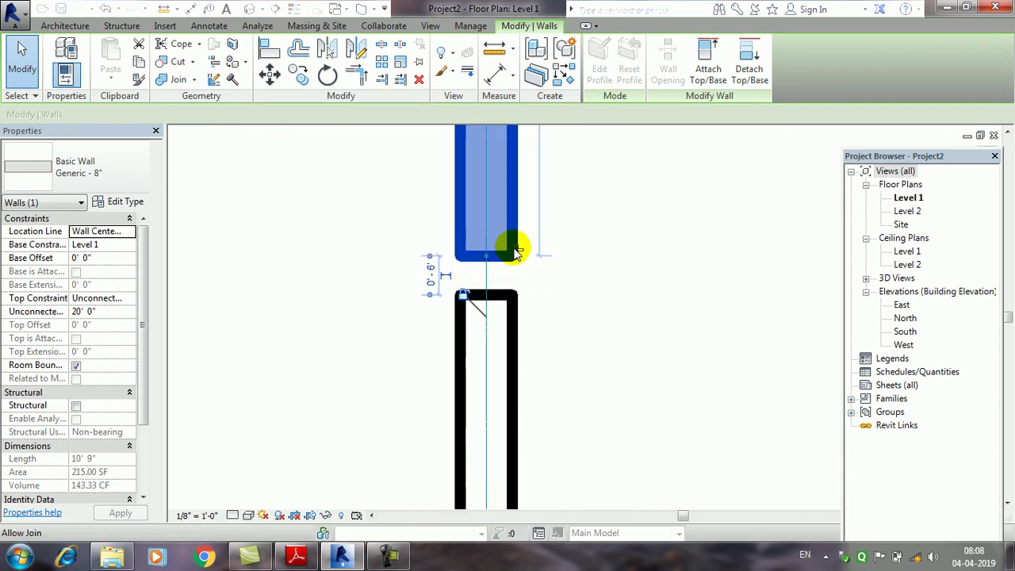
left_click(495, 271)
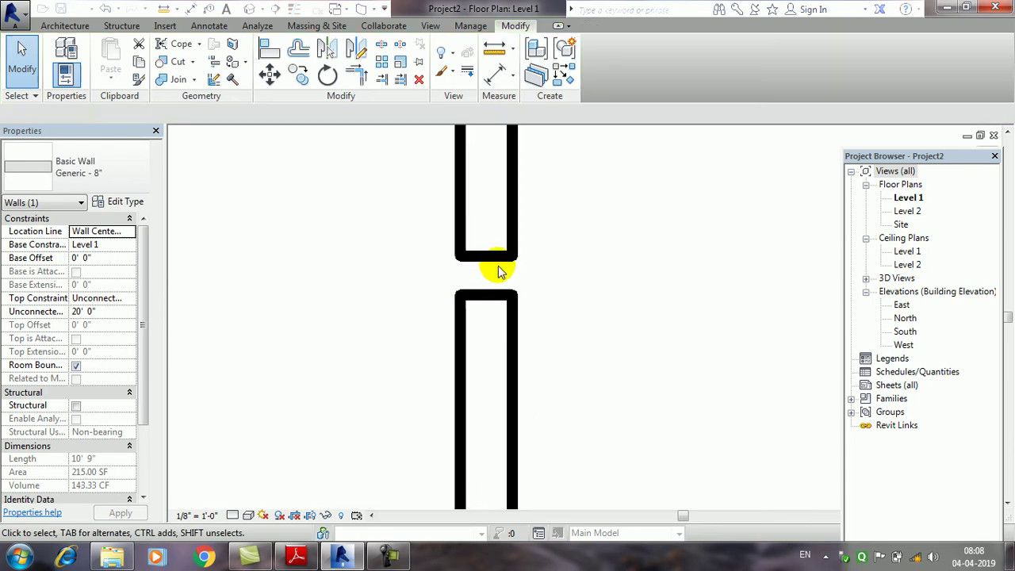
left_click(483, 306)
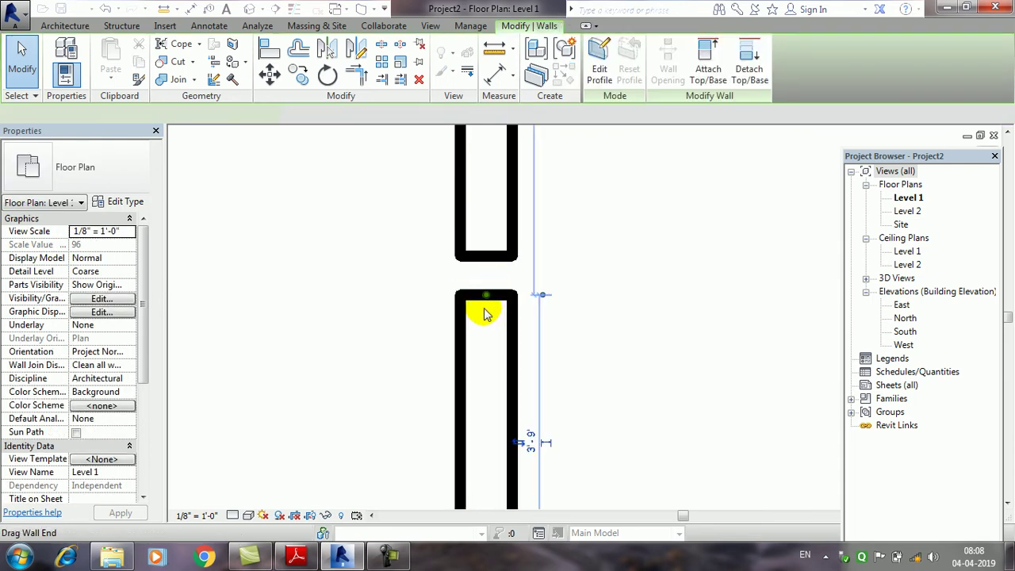
left_click(508, 261)
left_click_drag(486, 257, 502, 308)
left_click(566, 283)
- Zoom out and pan to check the whole wall grid
scroll(512, 318, "down", 2)
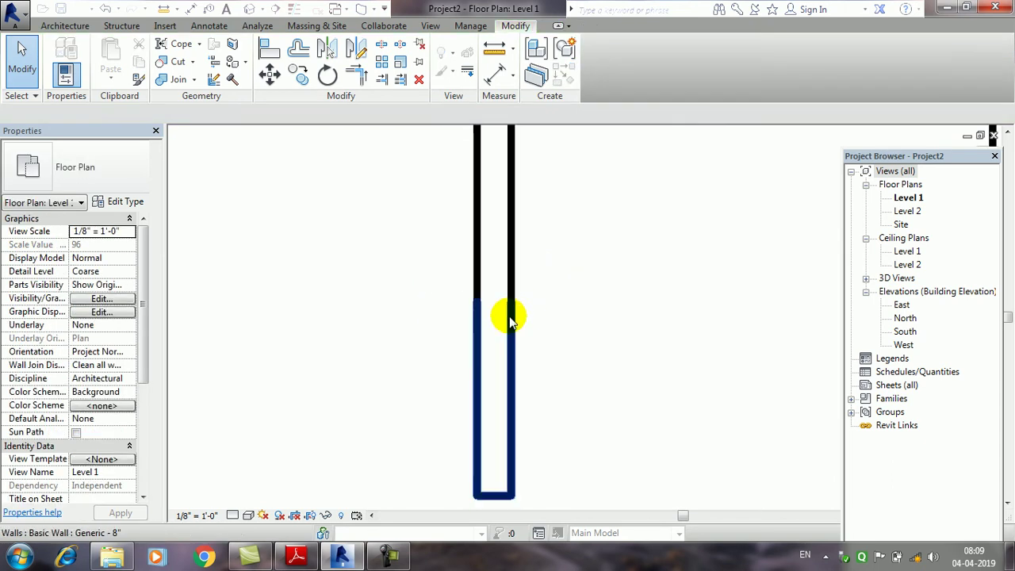
scroll(528, 353, "down", 1)
scroll(455, 310, "down", 1)
scroll(517, 216, "down", 1)
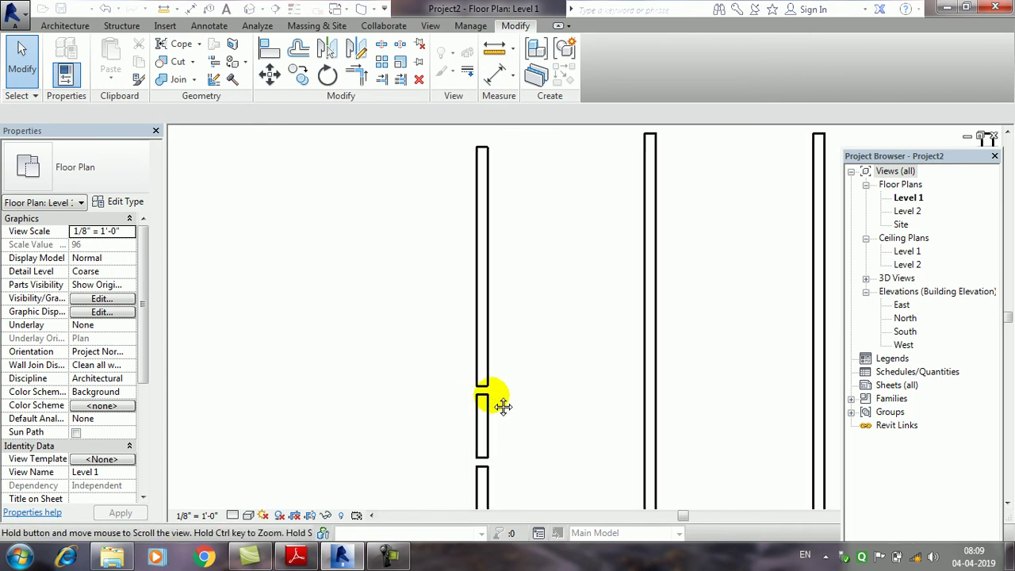
middle_click_drag(474, 340, 441, 342)
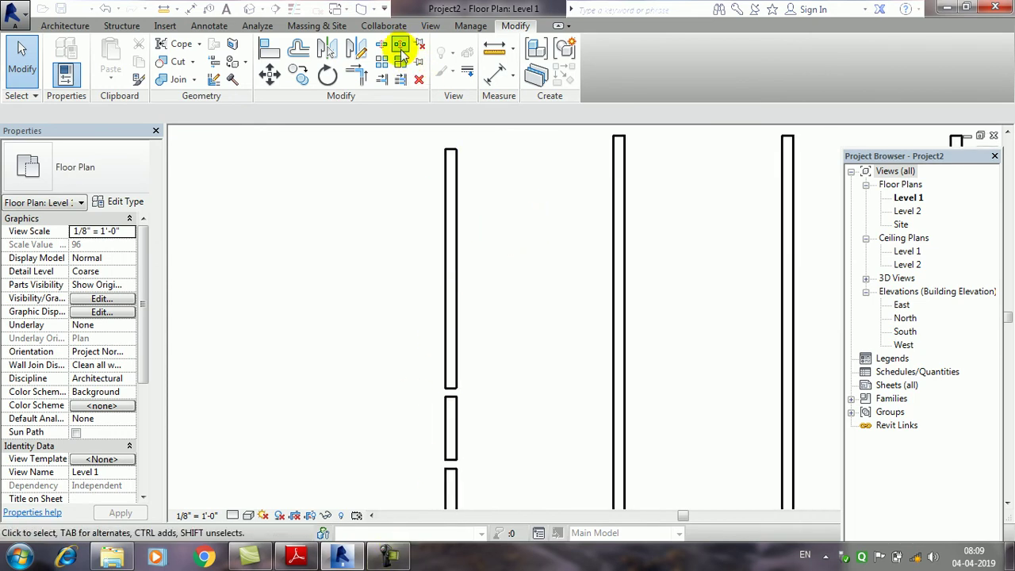
mouse_move(426, 127)
middle_mouse_down()
mouse_move(399, 236)
mouse_move(418, 137)
middle_mouse_up()
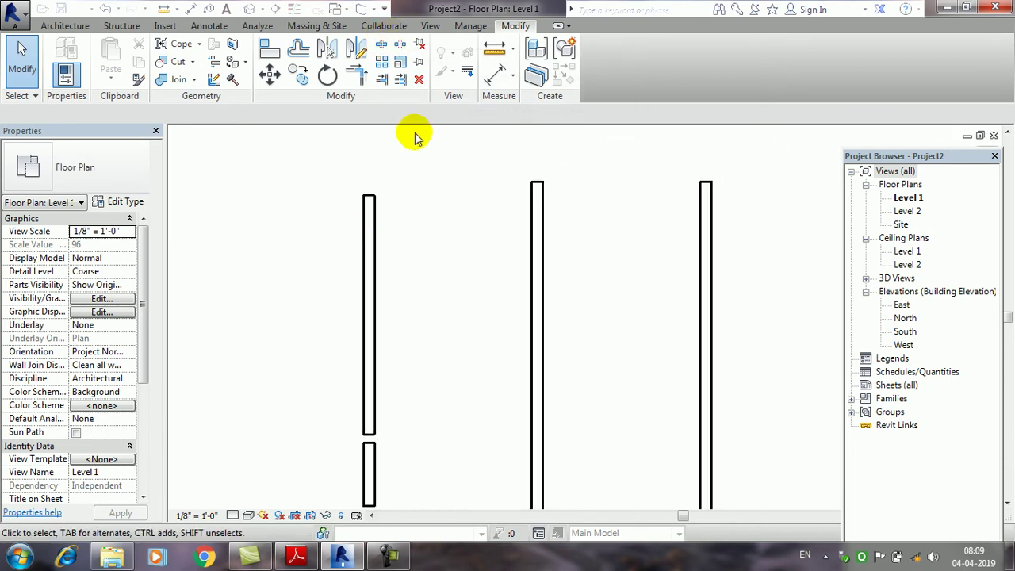
scroll(369, 285, "down", 1)
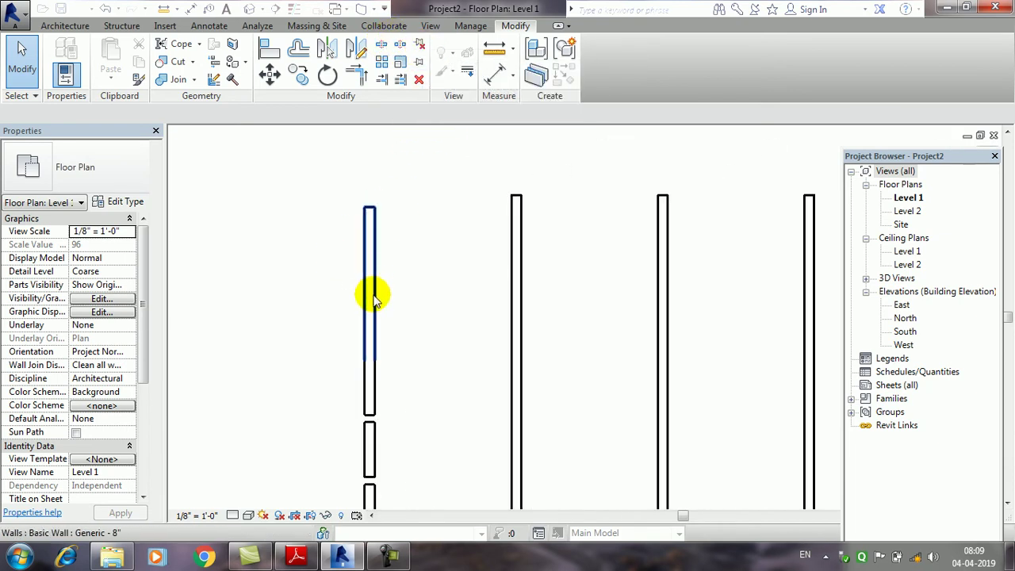
scroll(454, 307, "down", 2)
middle_click_drag(453, 308, 399, 215)
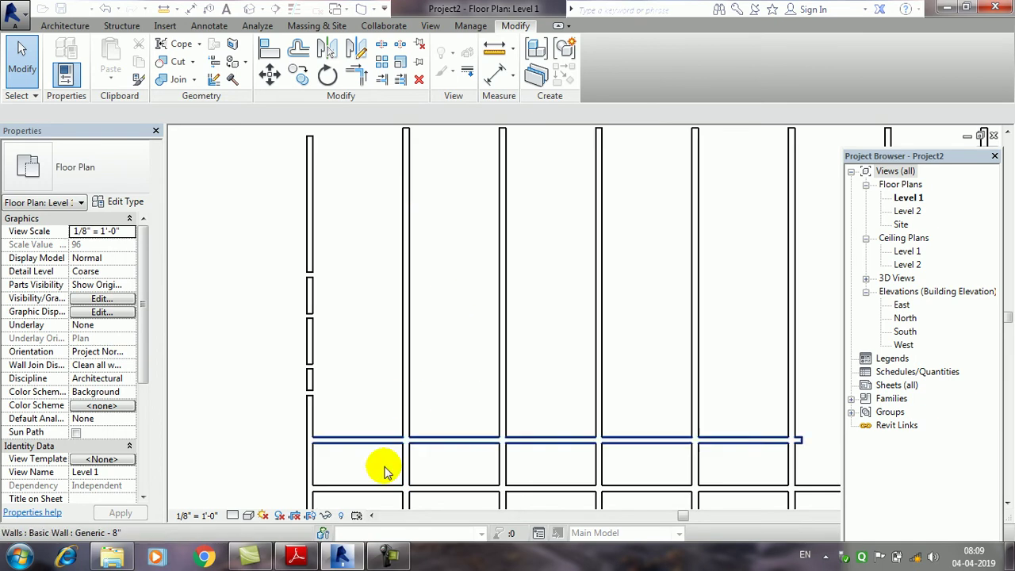
middle_click_drag(589, 245, 448, 429)
- Glance at the Revit notes PDF, then return to the floor plan
left_click(296, 555)
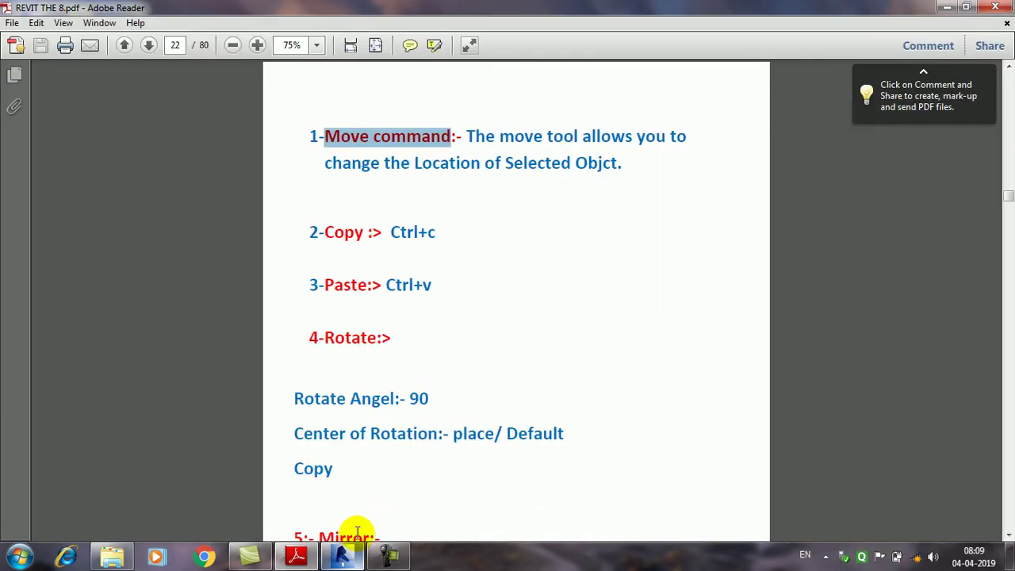
left_click(349, 558)
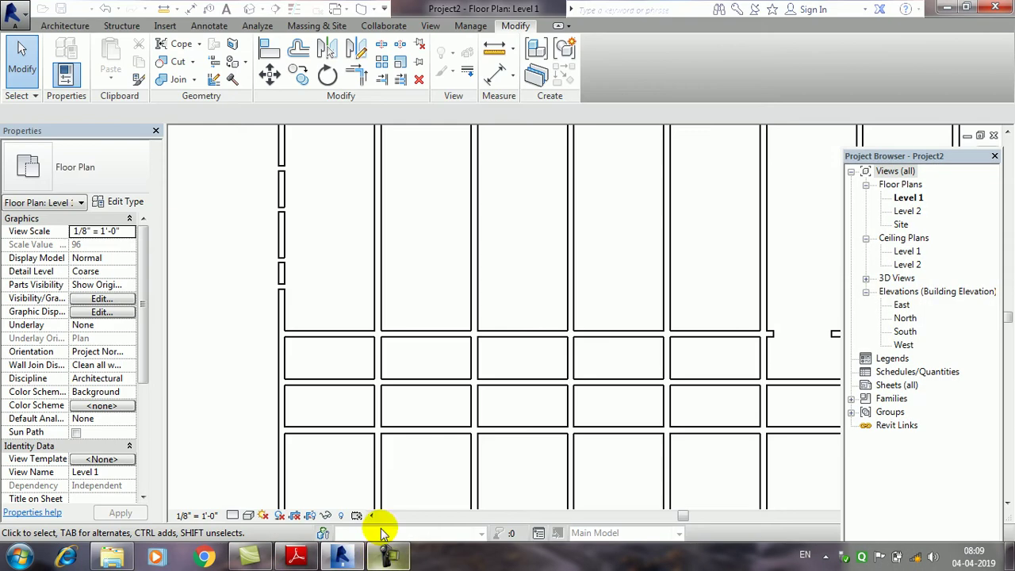
left_click(381, 557)
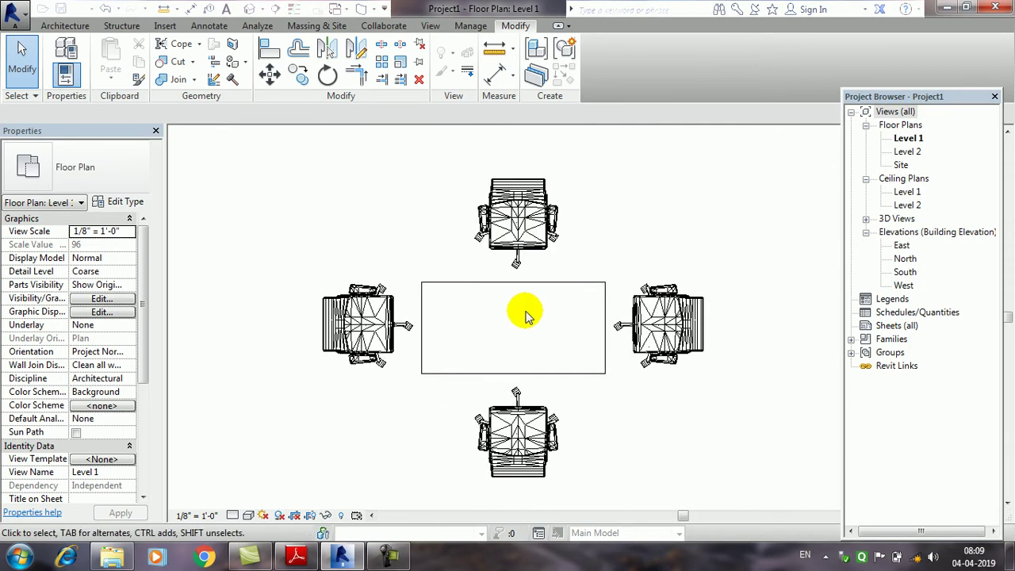
- Window-select the table and all four chairs and pin them in place
left_click(523, 204)
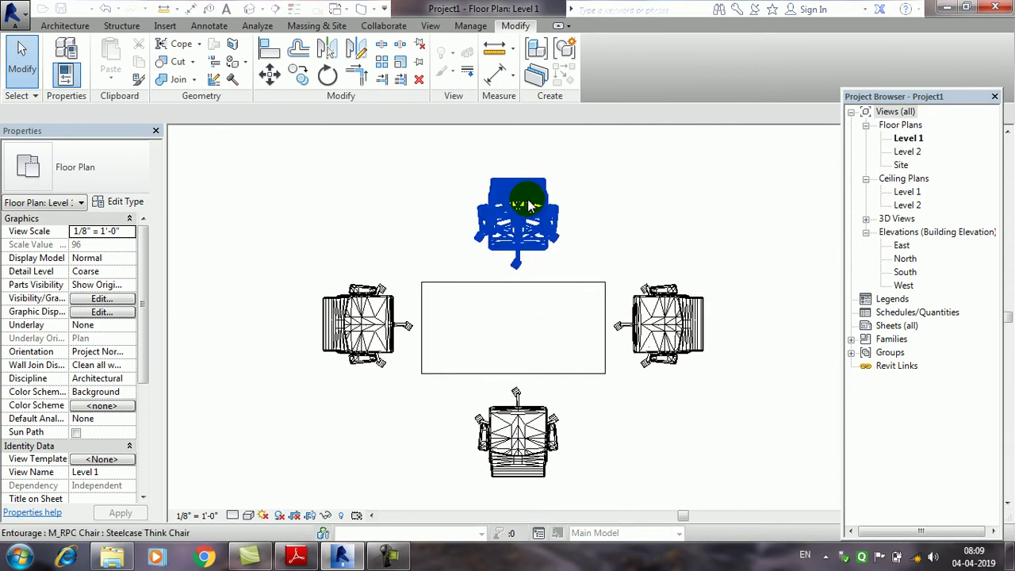
scroll(388, 295, "down", 2)
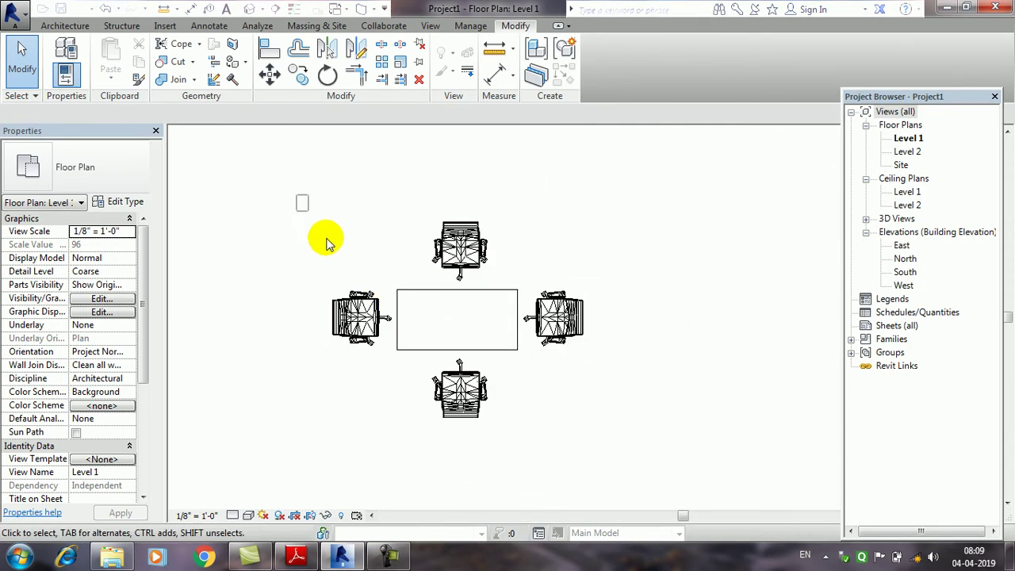
left_click_drag(328, 242, 658, 467)
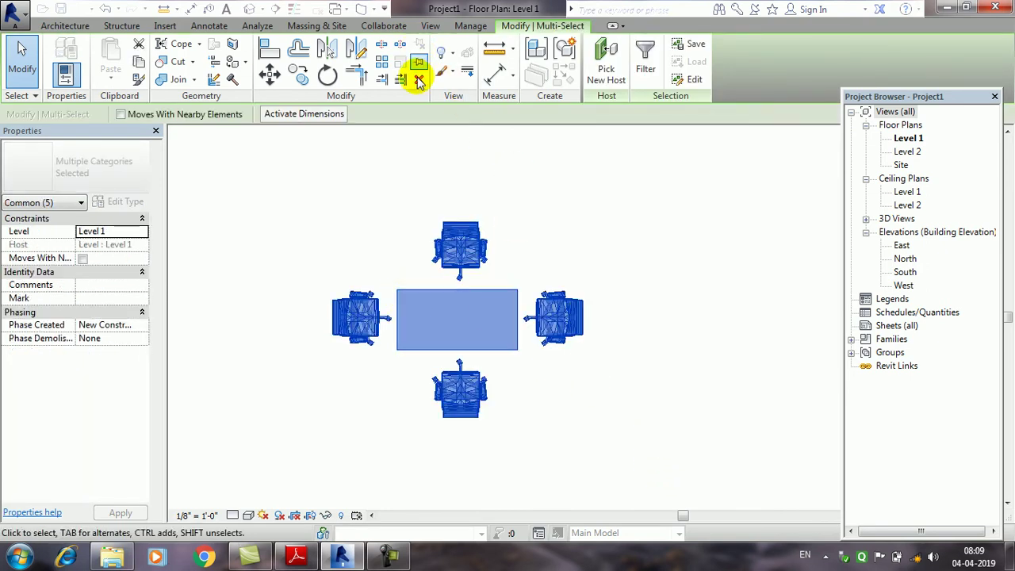
left_click(528, 229)
left_click(460, 240)
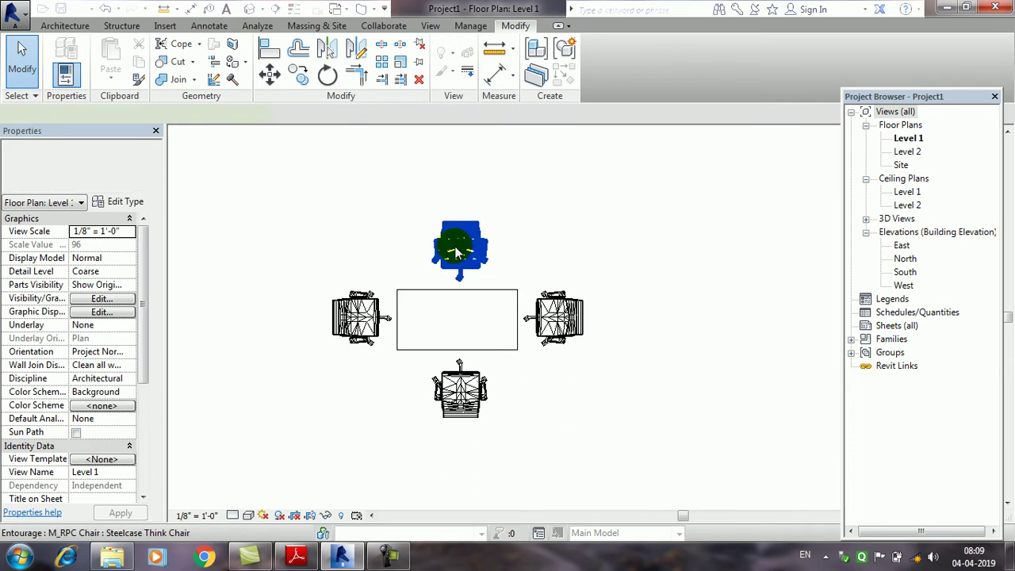
left_click(577, 234)
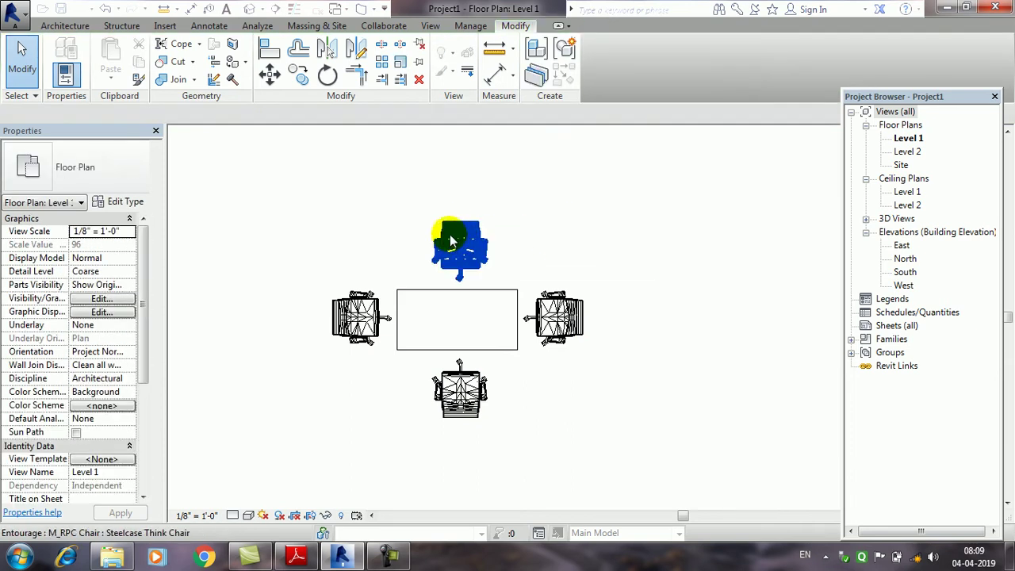
left_click_drag(216, 173, 663, 441)
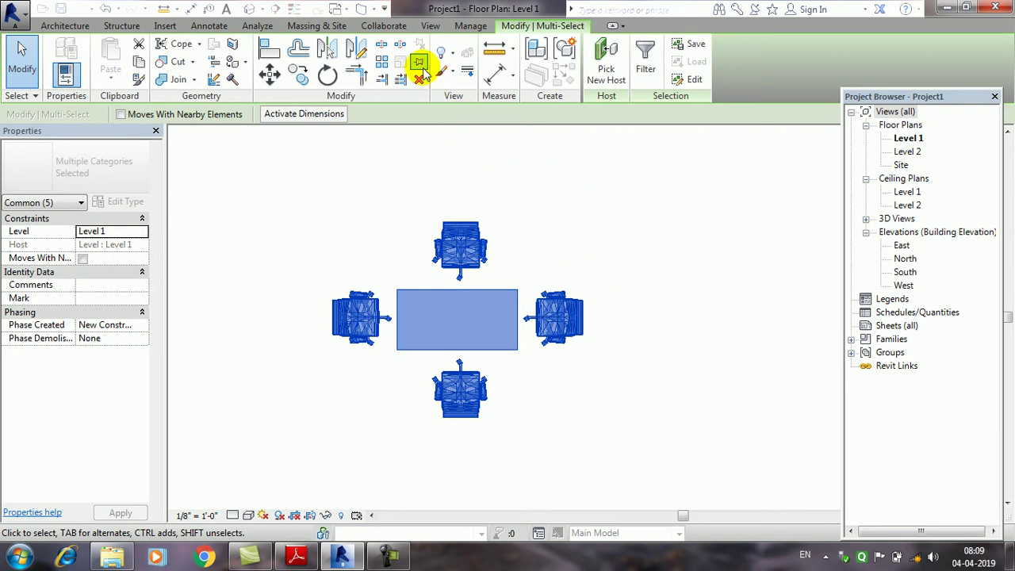
mouse_move(420, 64)
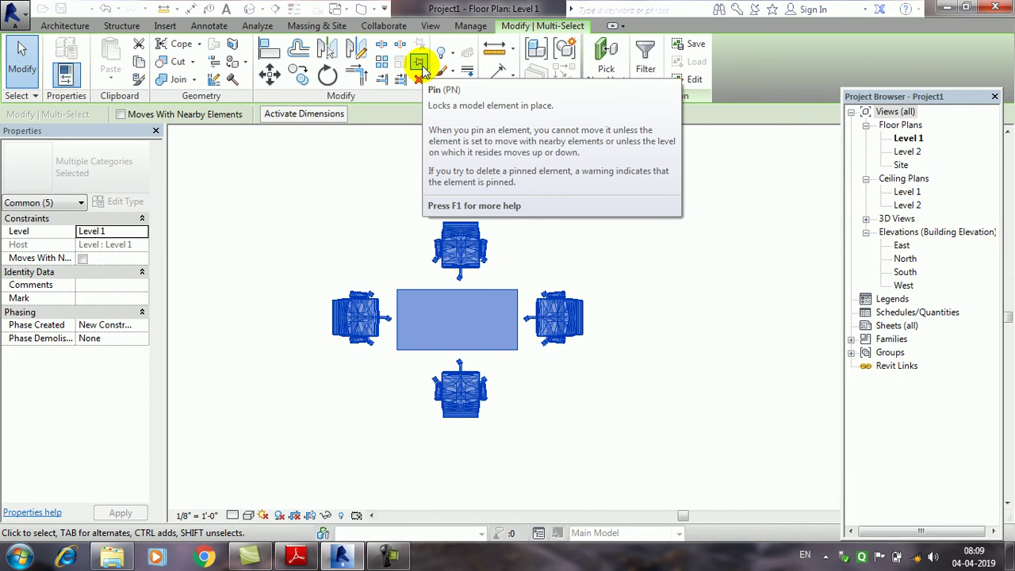
left_click(421, 67)
- Move the top chair farther above the table
left_click(537, 350)
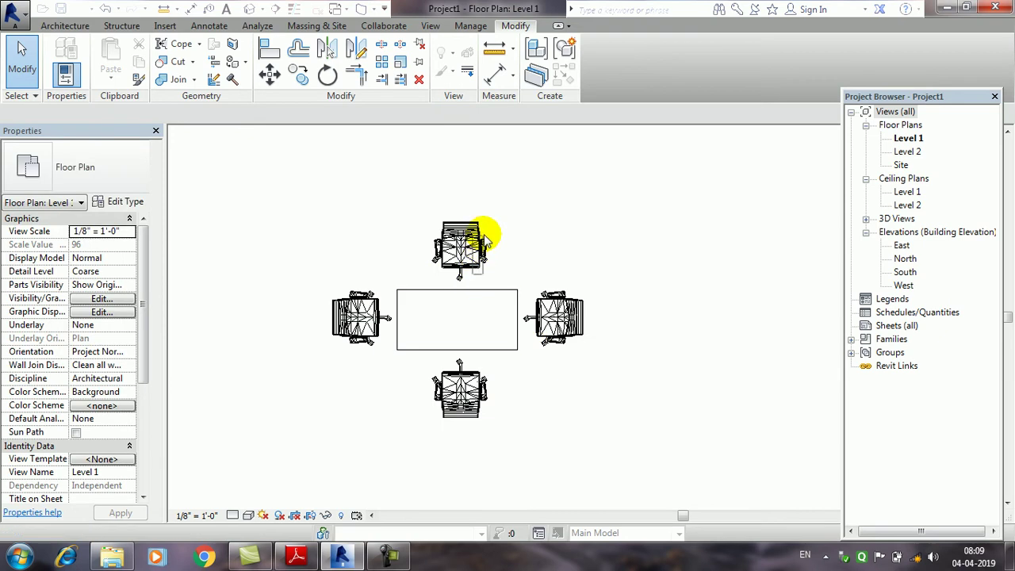
left_click_drag(599, 424, 396, 222)
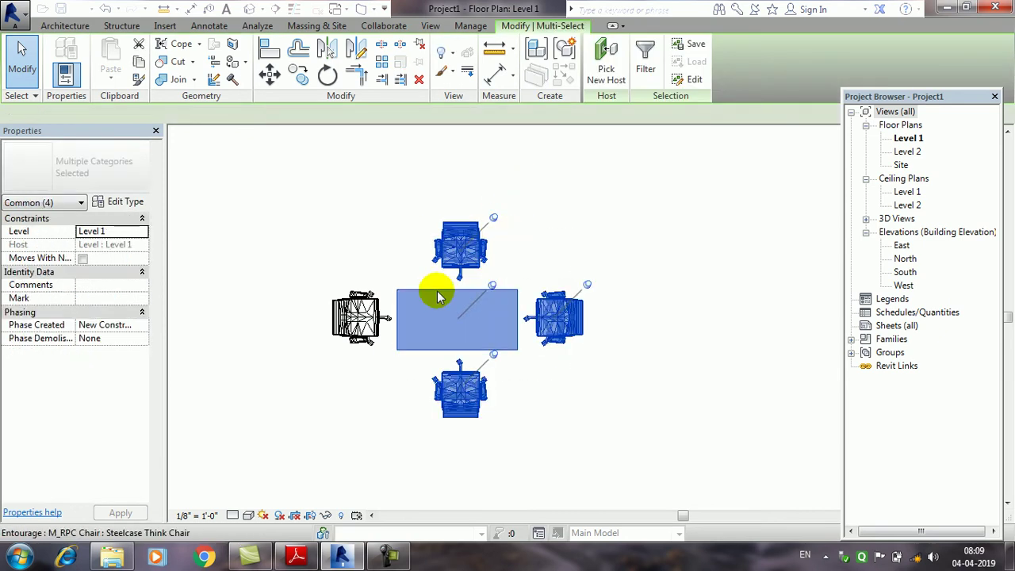
left_click_drag(328, 222, 401, 356)
mouse_move(290, 211)
left_mouse_down()
mouse_move(378, 290)
mouse_move(658, 464)
left_mouse_up()
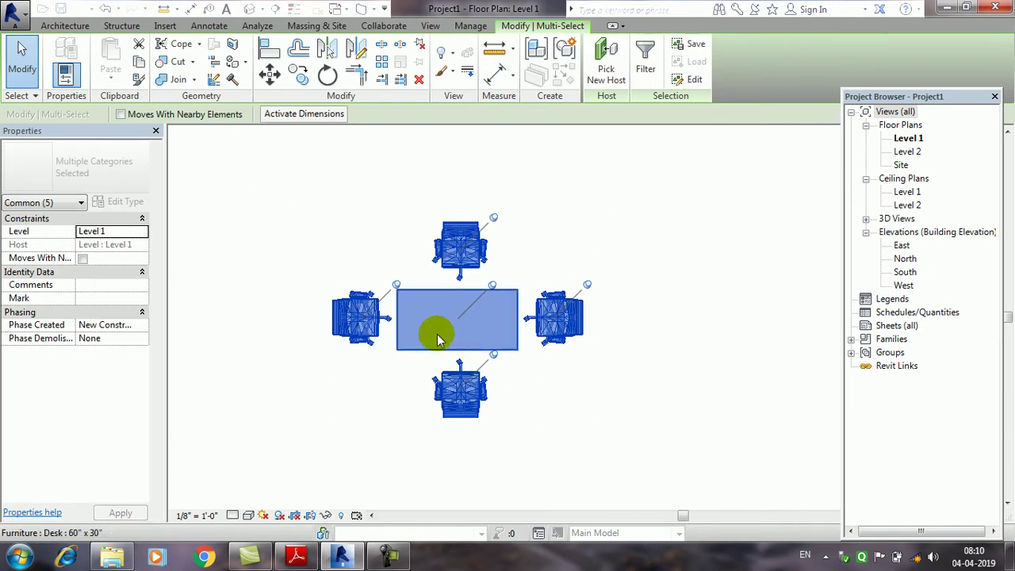
left_click(775, 358)
left_click(472, 234)
mouse_move(288, 193)
left_mouse_down("ctrl")
mouse_move(511, 402)
mouse_move(679, 458)
left_mouse_up("ctrl")
left_click(716, 351)
left_click(481, 256)
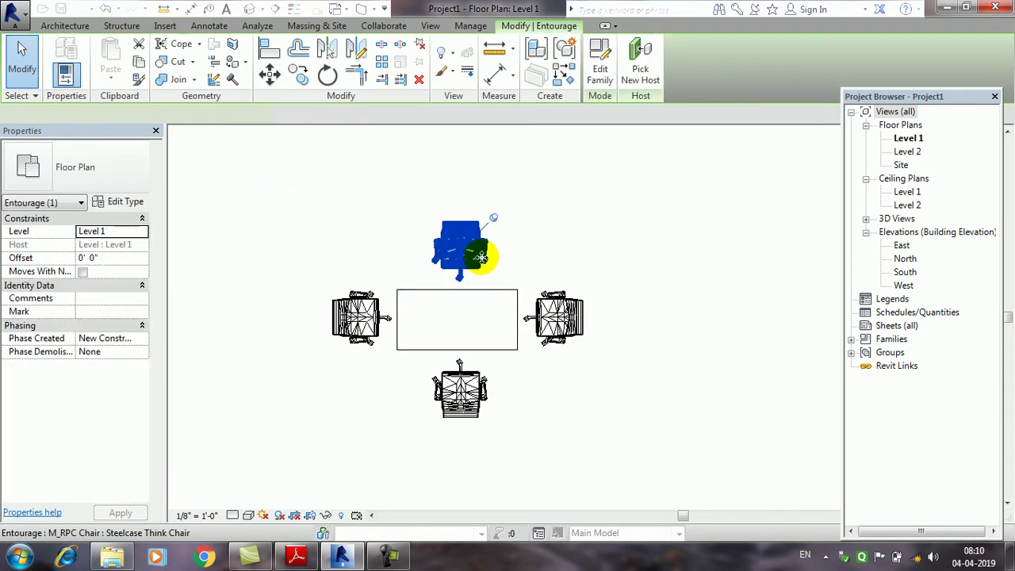
left_click(457, 235)
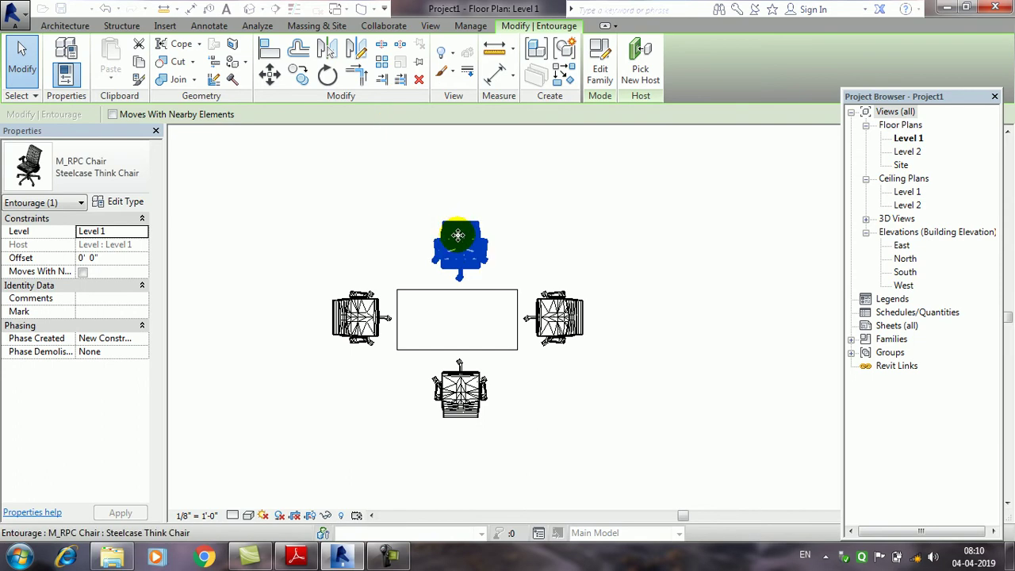
left_click_drag(454, 246, 459, 208)
left_click(487, 265)
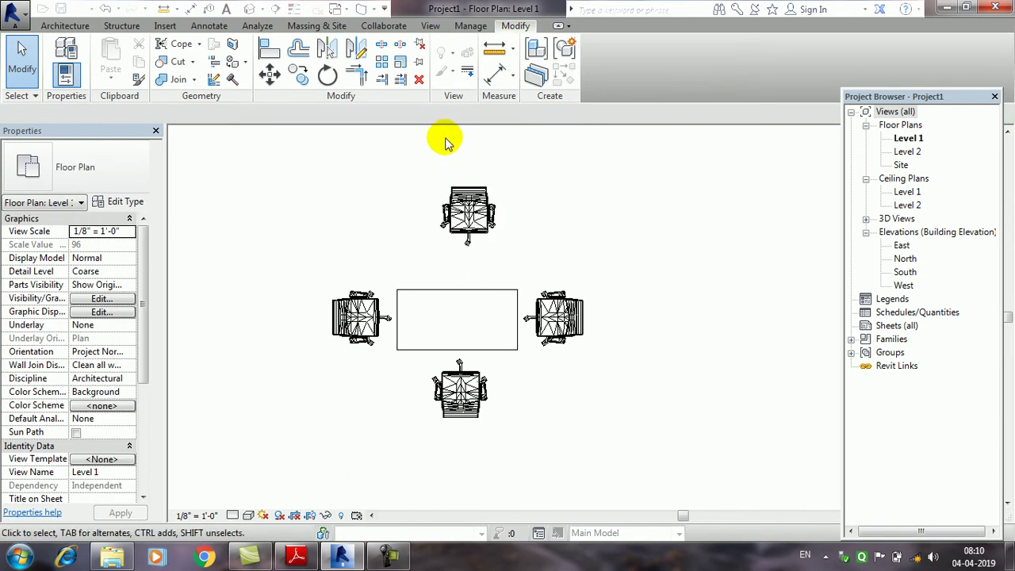
- Delete the top and left chairs, leaving only the right and bottom chairs
left_click_drag(281, 246, 690, 389)
left_click_drag(605, 447, 340, 292)
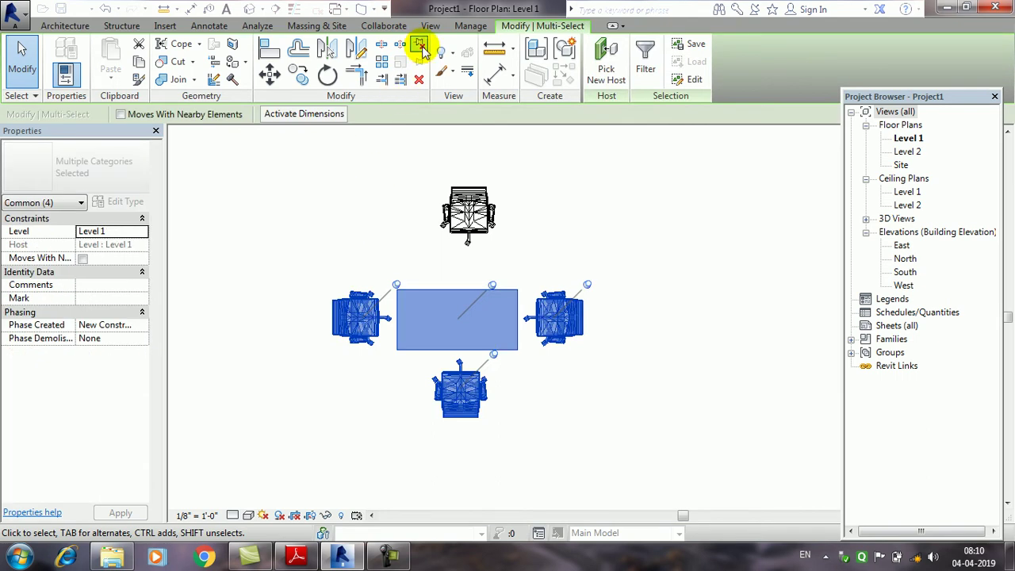
left_click_drag(555, 265, 363, 265)
left_click(608, 270)
left_click(466, 211)
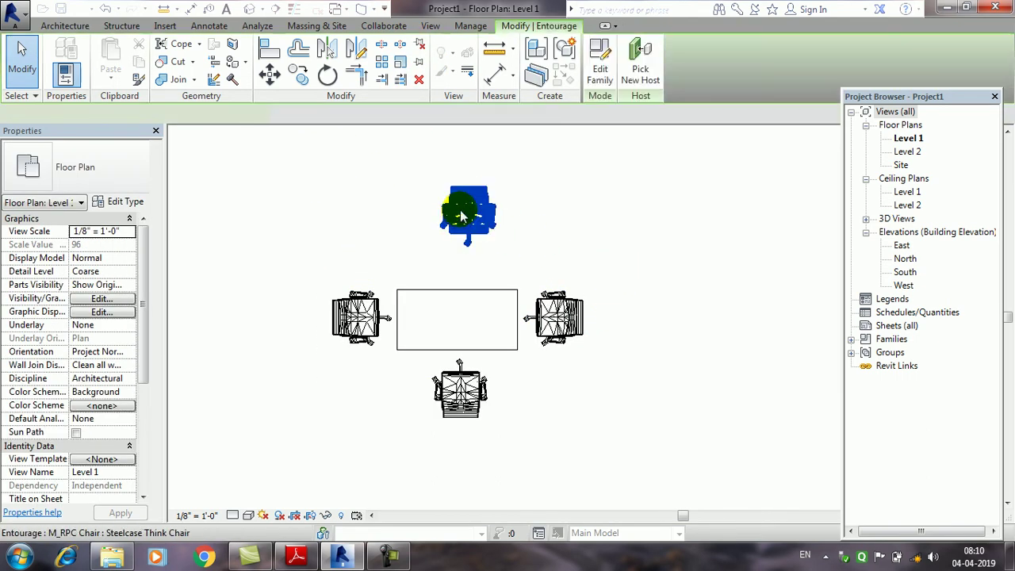
left_click(417, 83)
left_click(366, 282)
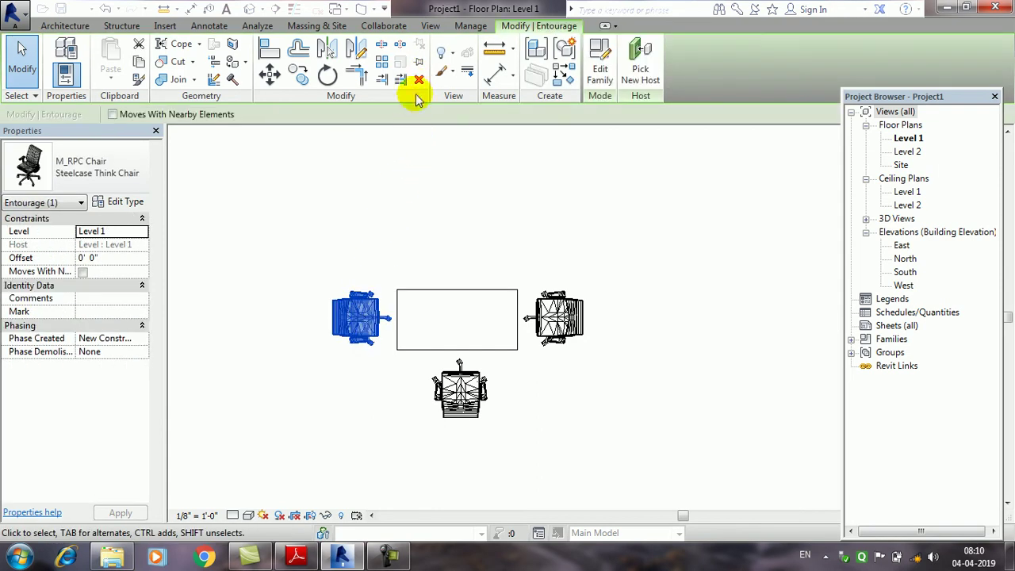
left_click(419, 83)
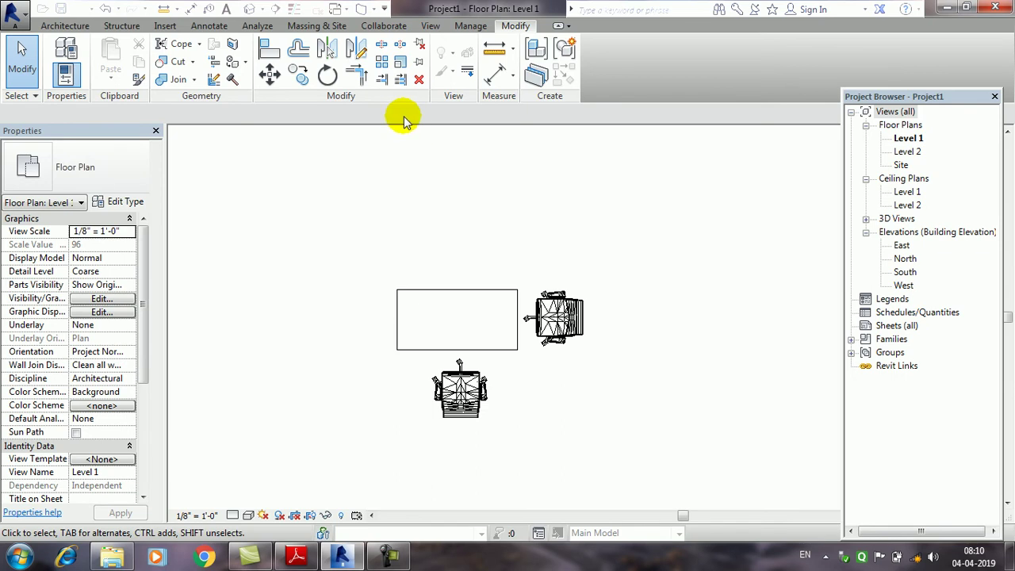
- Bring up Project2's Level 1 floor plan and pan across its wall grid
left_click(402, 559)
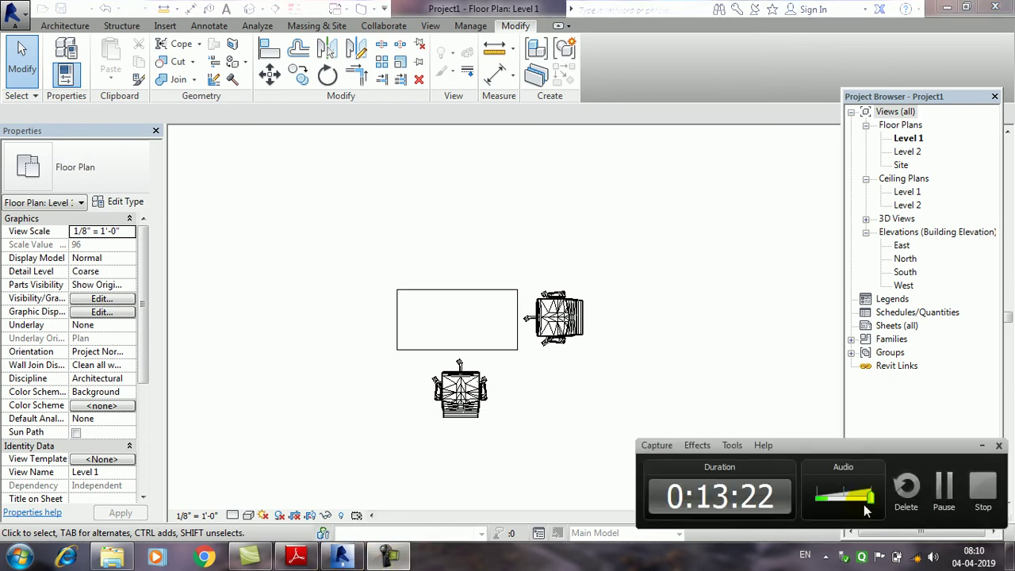
middle_click_drag(437, 267, 465, 267)
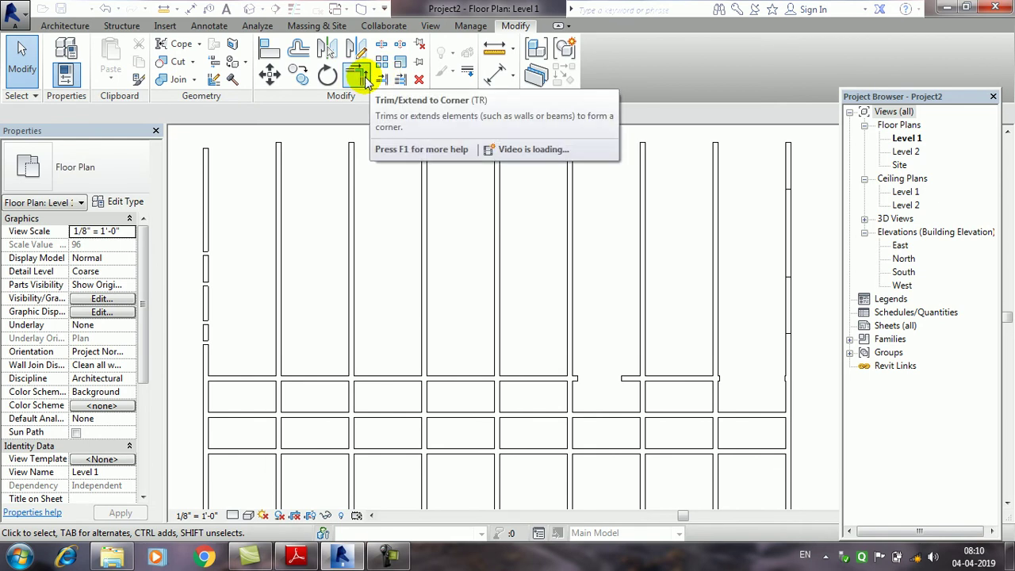
mouse_move(356, 76)
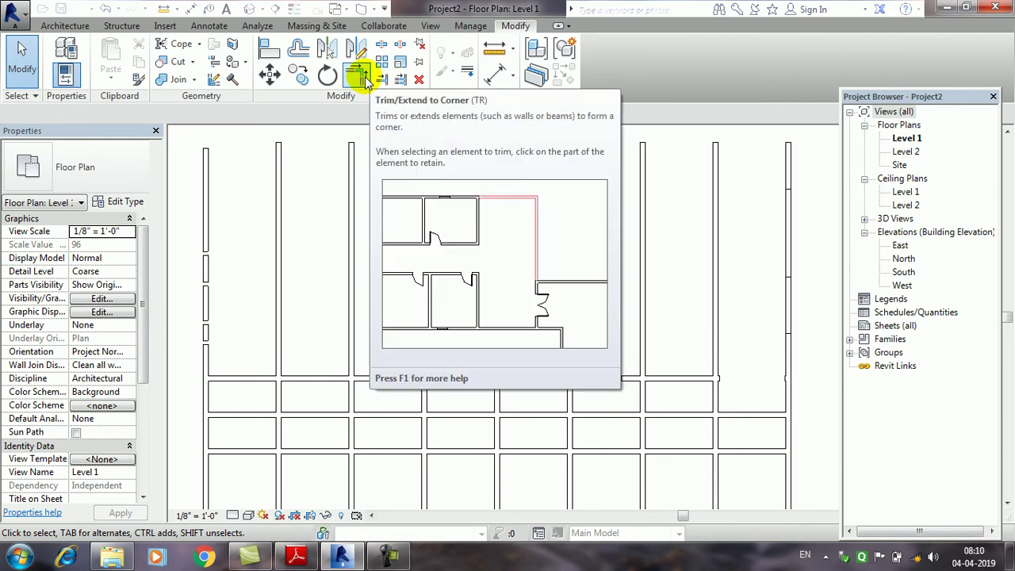
- With Trim/Extend to Corner, join a lower-right vertical wall to its horizontal neighbour
left_click(359, 75)
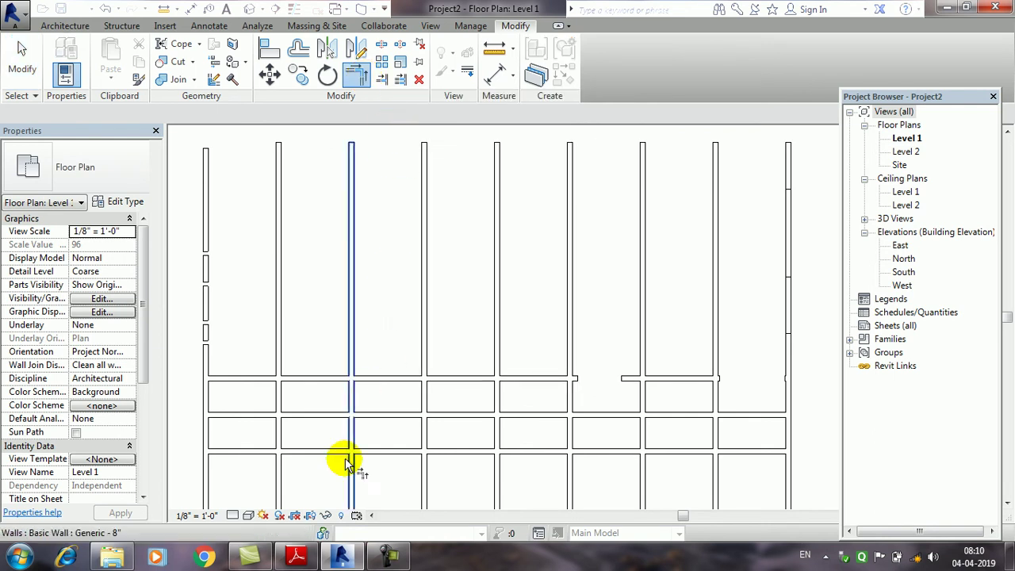
left_click(386, 555)
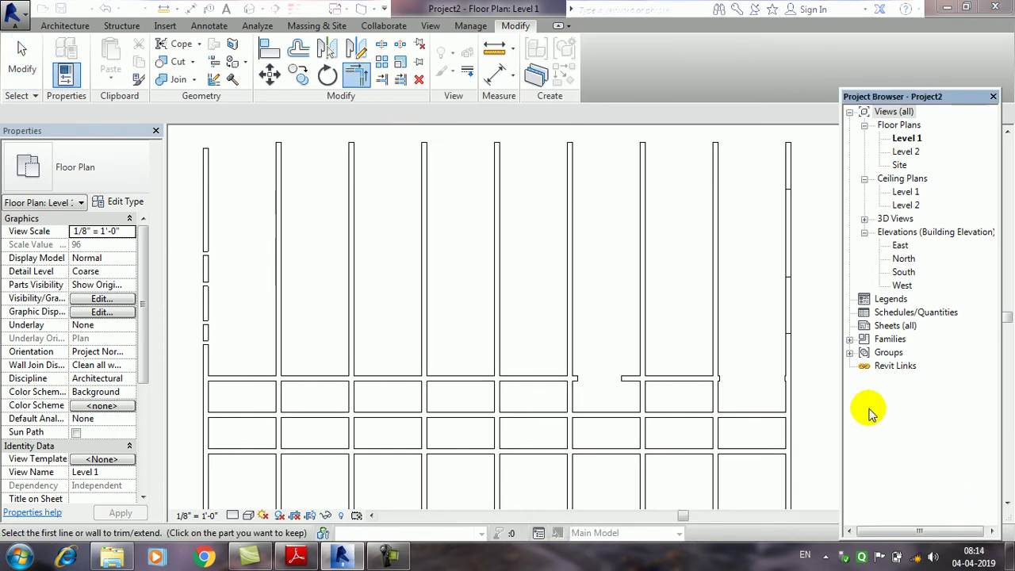
middle_click_drag(683, 357, 589, 313)
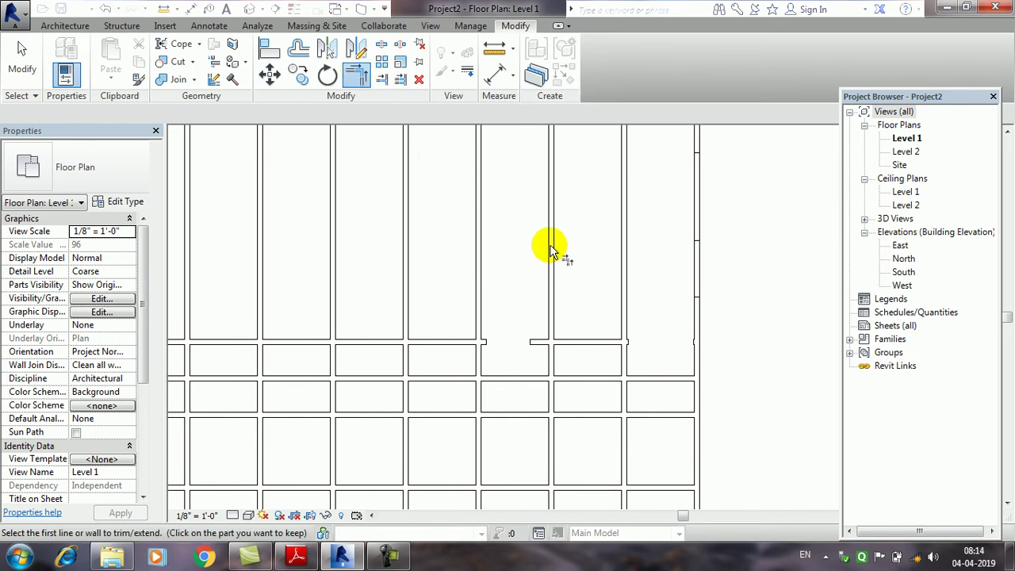
scroll(626, 356, "up", 2)
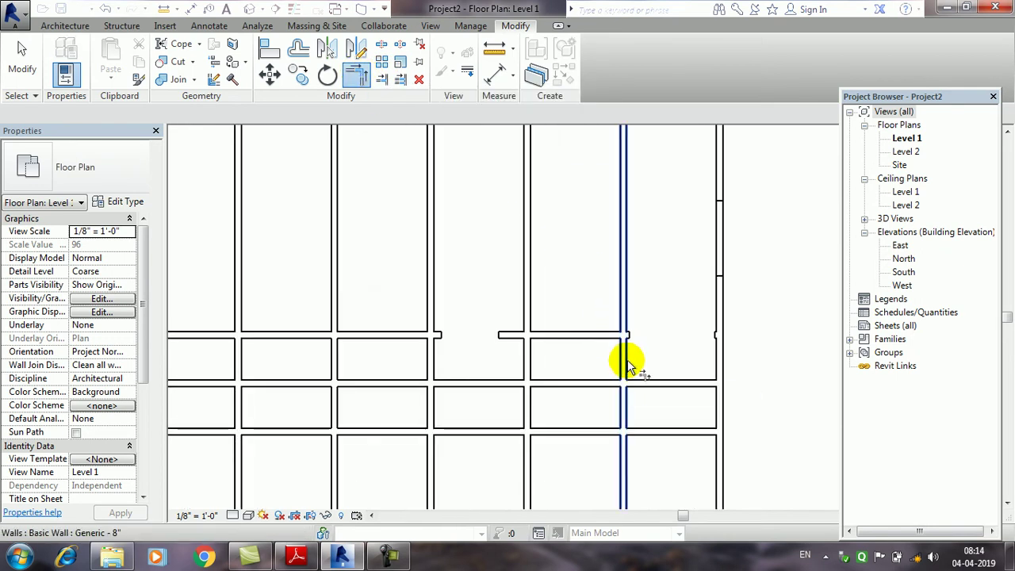
left_click(628, 365)
left_click(657, 383)
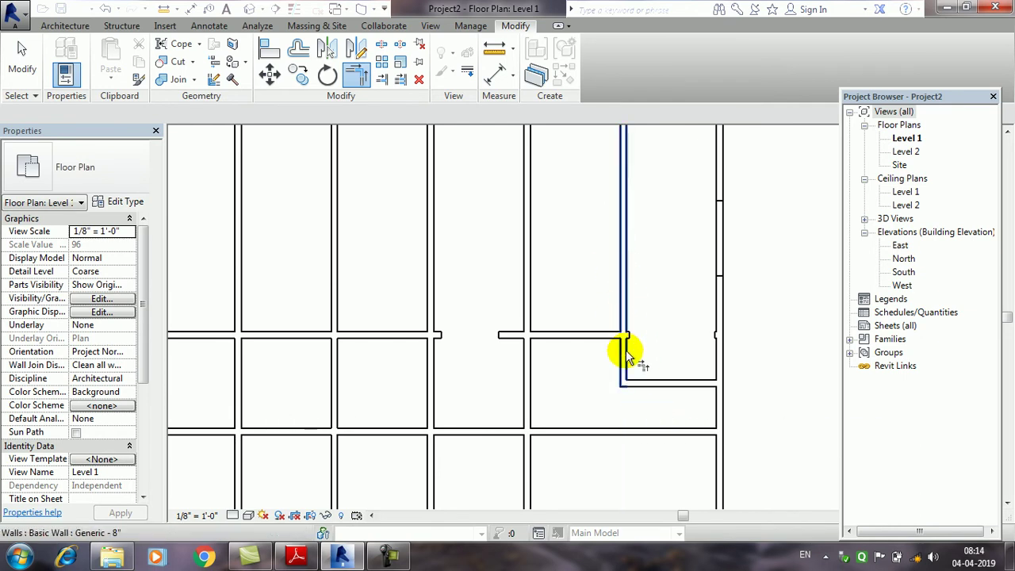
- Trim a second vertical wall and a horizontal wall into an L-corner
left_click(702, 421)
scroll(703, 420, "down", 1)
scroll(729, 351, "down", 1)
scroll(632, 358, "up", 2)
middle_click_drag(644, 388, 565, 375)
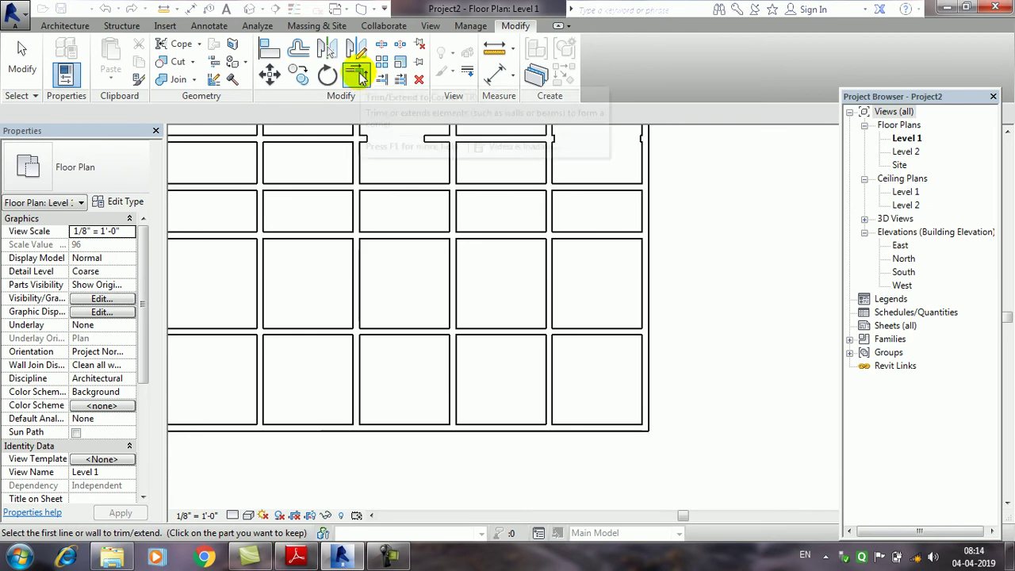
left_click(548, 385)
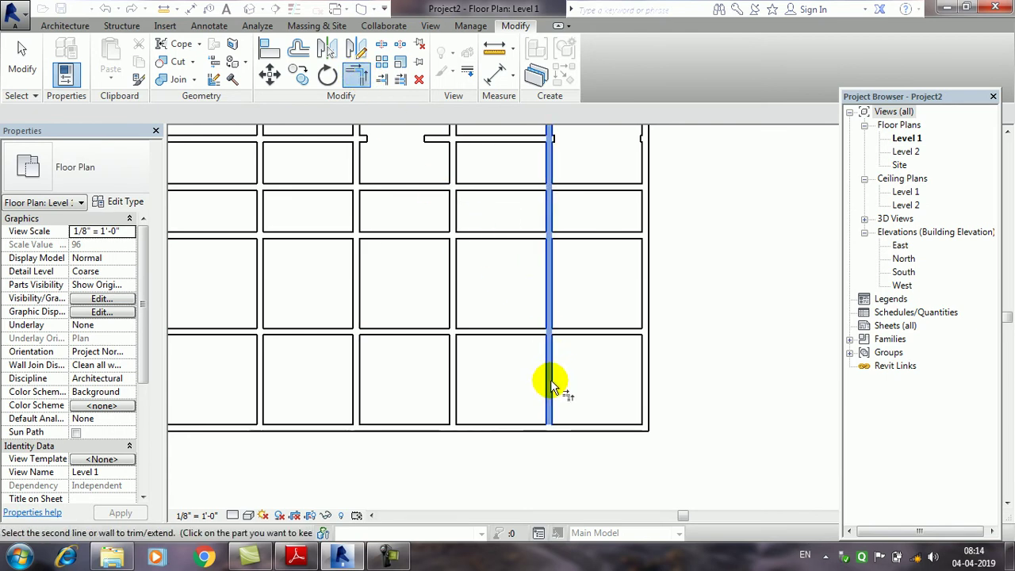
left_click(598, 338)
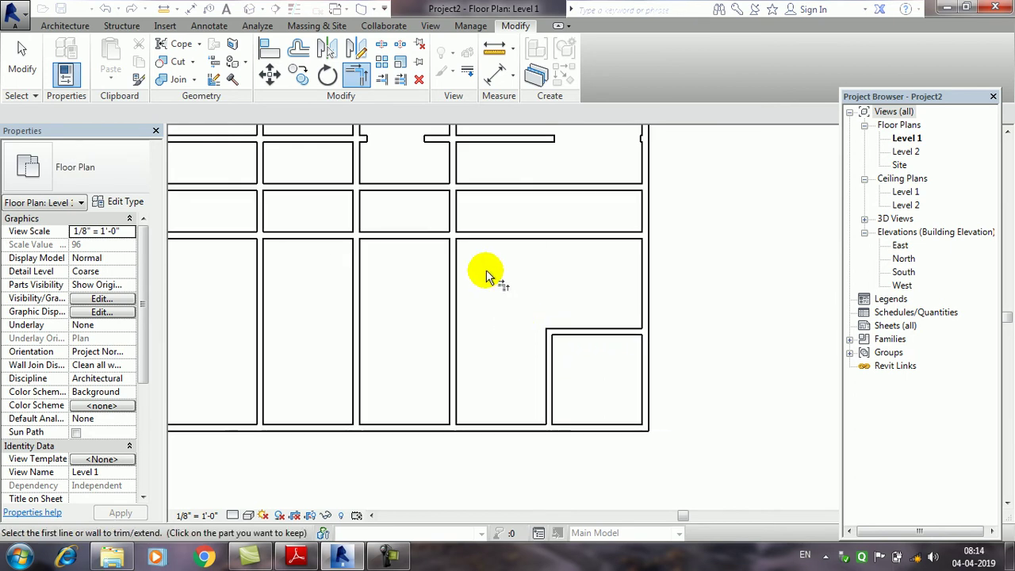
- Restart corner trimming and pick the long horizontal wall for the next corner
middle_click_drag(486, 275, 501, 322)
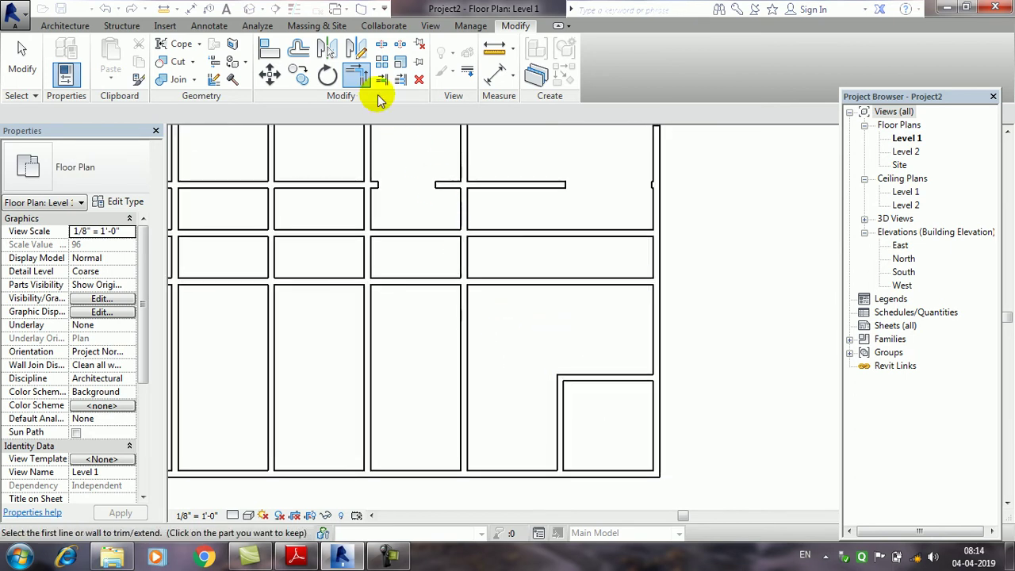
left_click(360, 75)
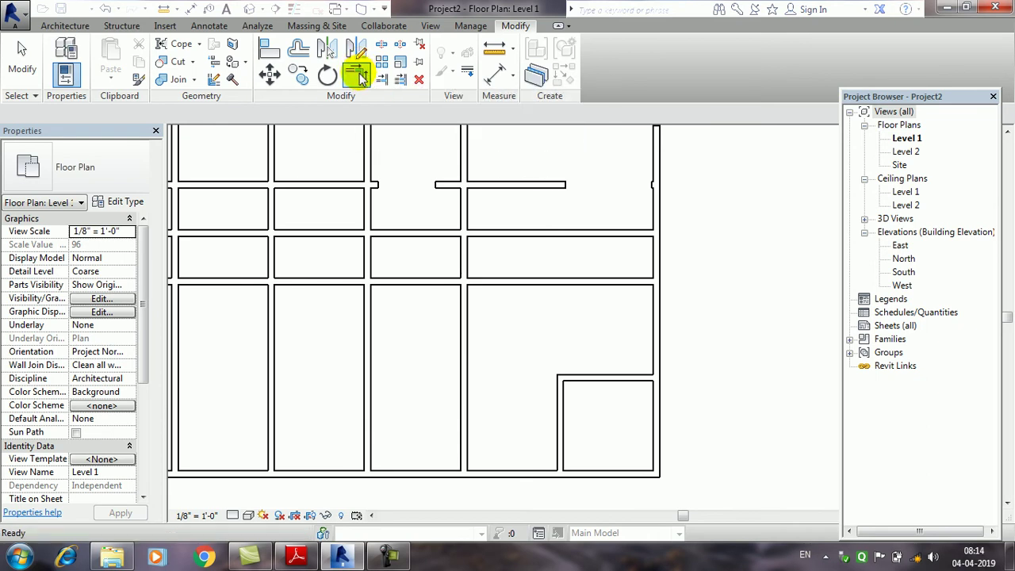
left_click(359, 79)
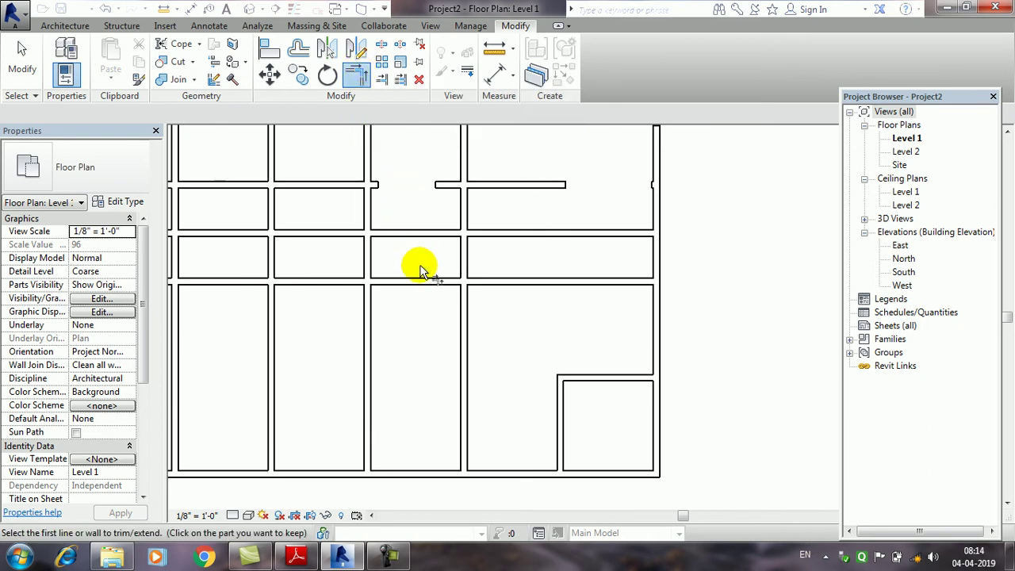
left_click(421, 284)
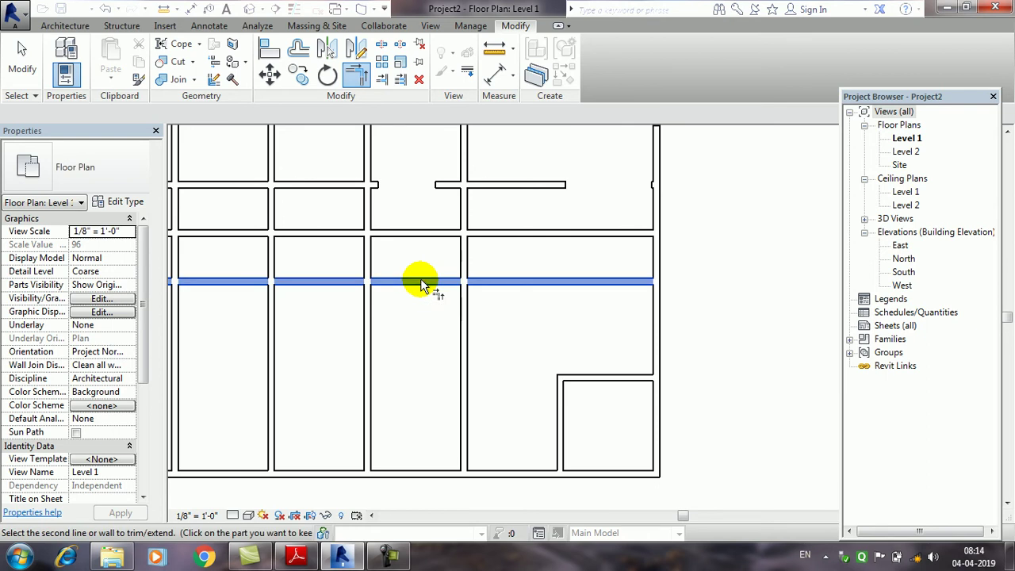
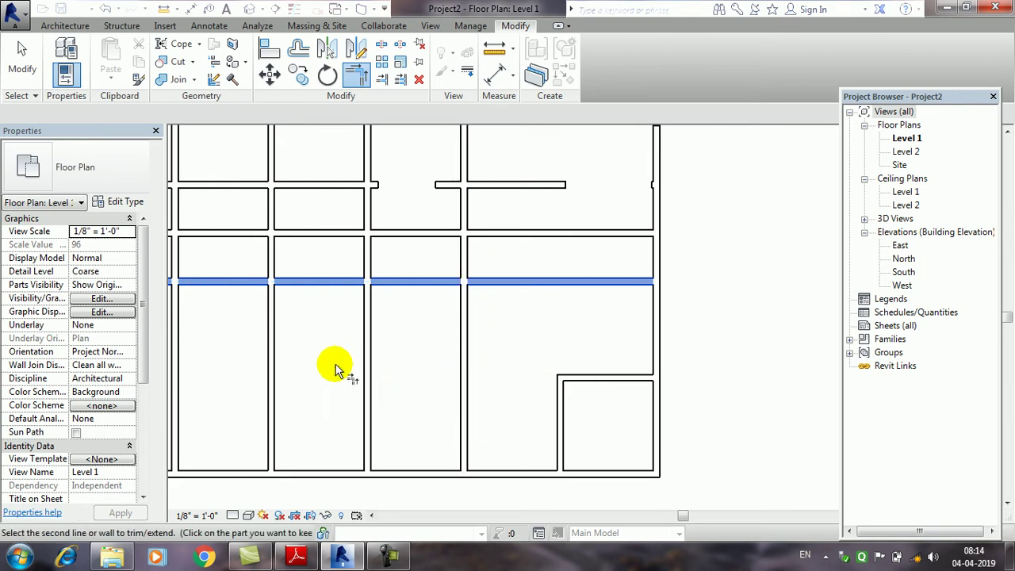
- Trim two walls into a clean corner, then cut a horizontal wall's stub back to the vertical wall
left_click(462, 349)
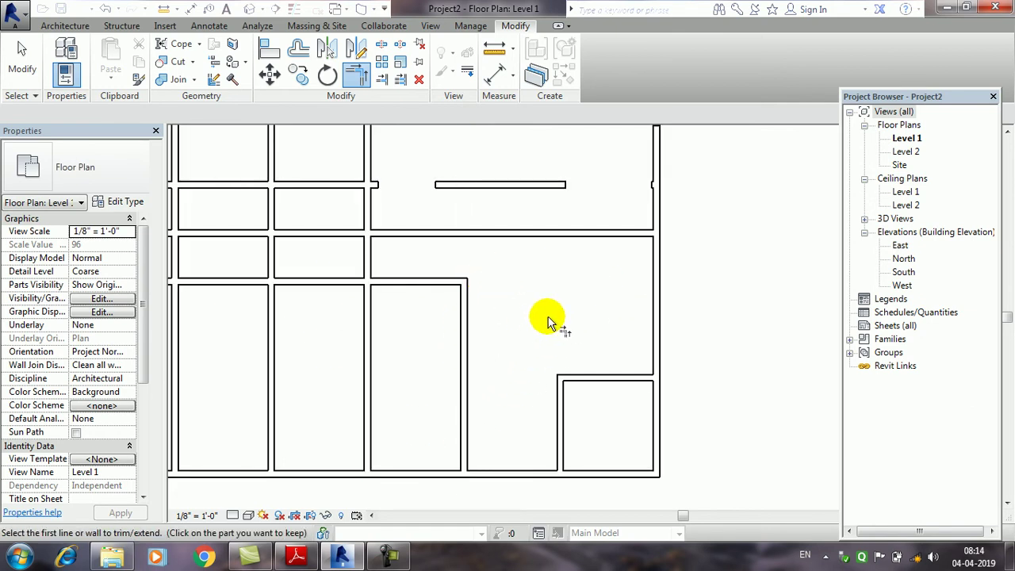
middle_click_drag(553, 325, 621, 339)
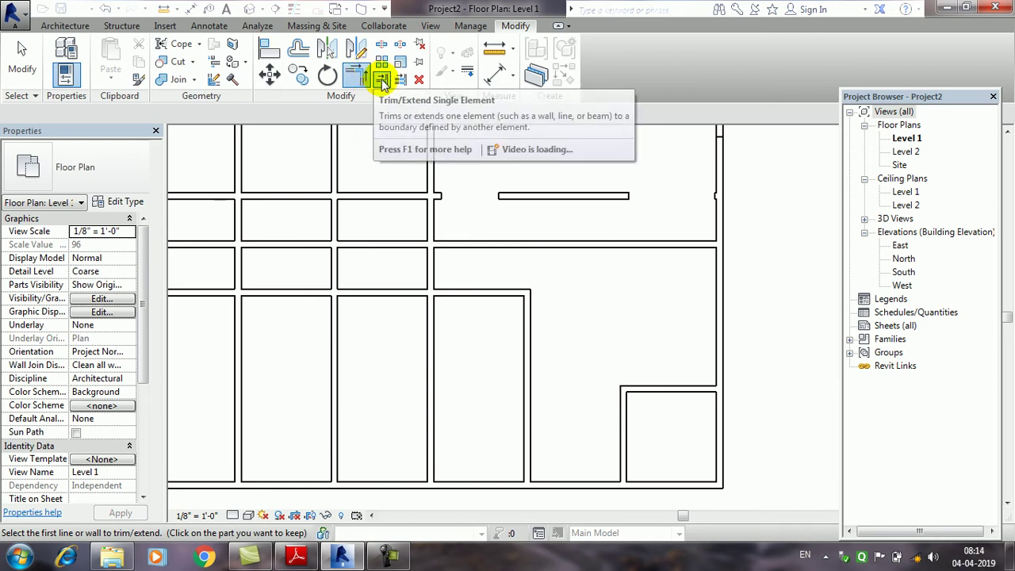
mouse_move(381, 80)
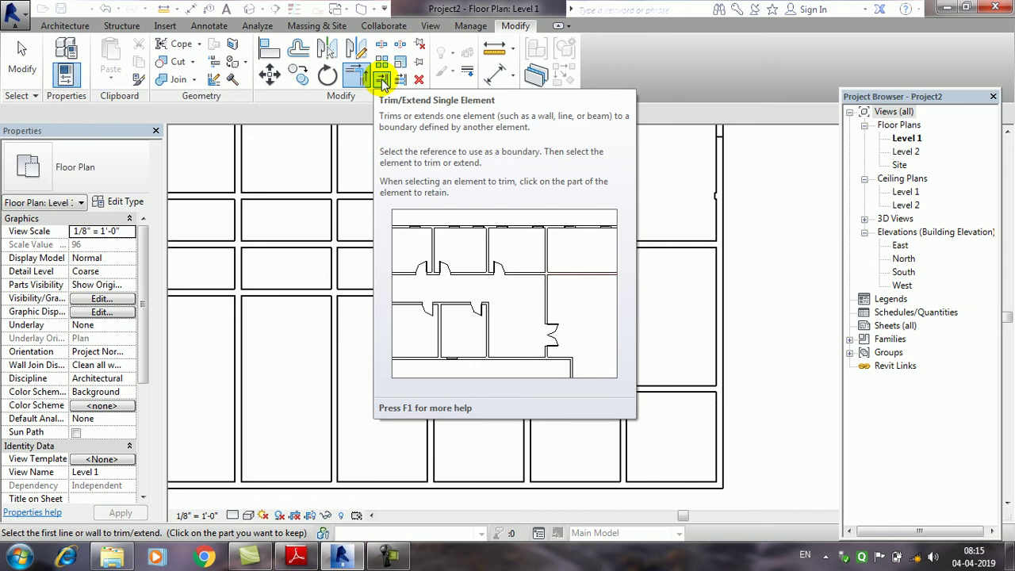
left_click(383, 83)
mouse_move(555, 333)
middle_mouse_down()
mouse_move(641, 394)
mouse_move(579, 272)
mouse_move(680, 254)
mouse_move(582, 343)
middle_mouse_up()
scroll(582, 342, "up", 1)
scroll(579, 301, "up", 2)
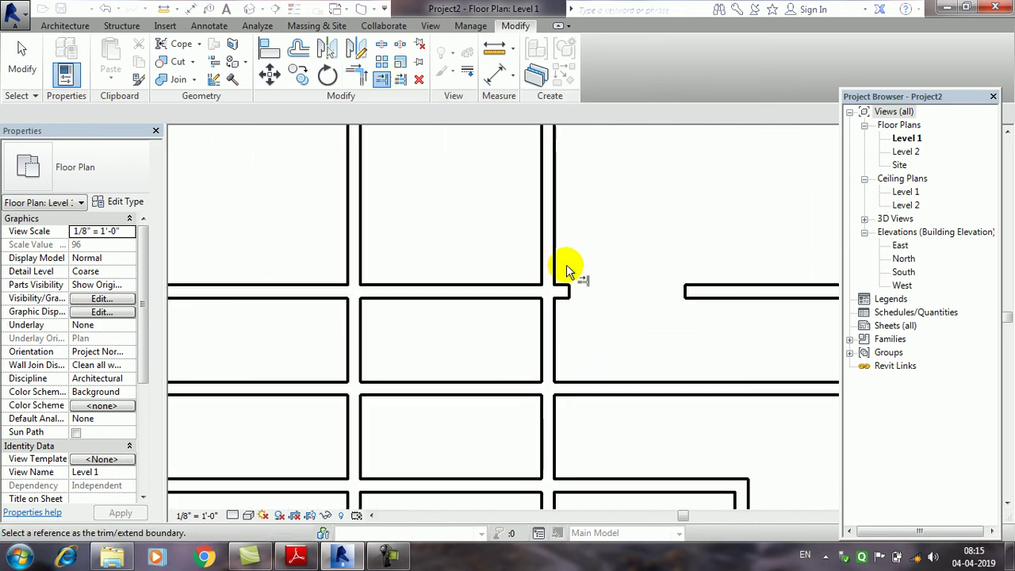
middle_click_drag(596, 326, 498, 328)
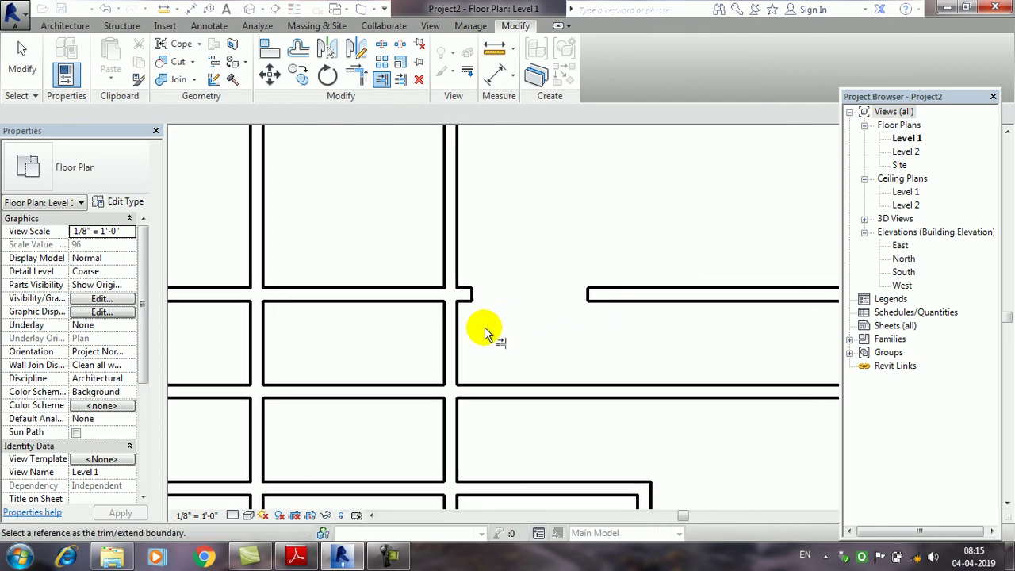
left_click(458, 242)
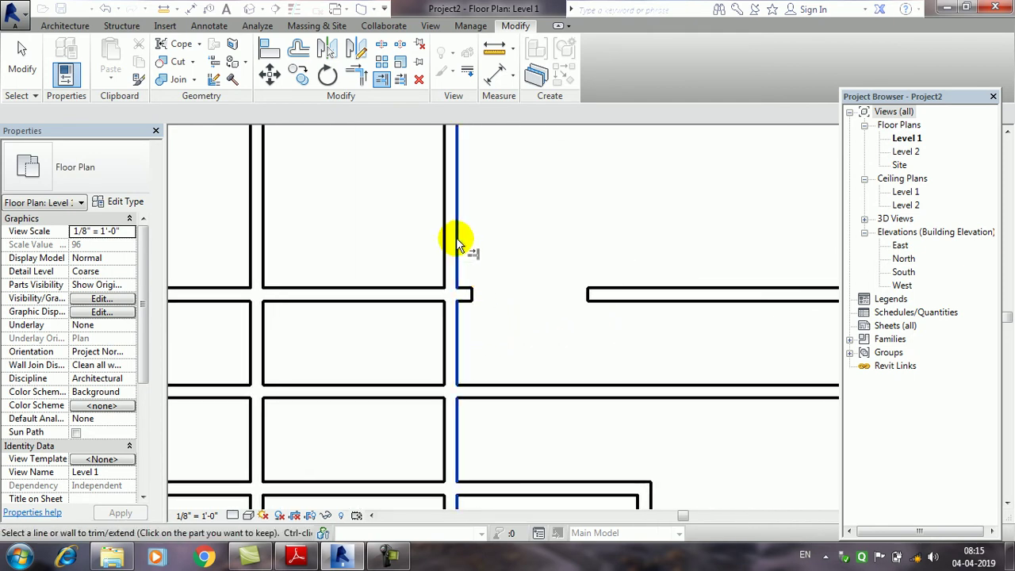
left_click(388, 293)
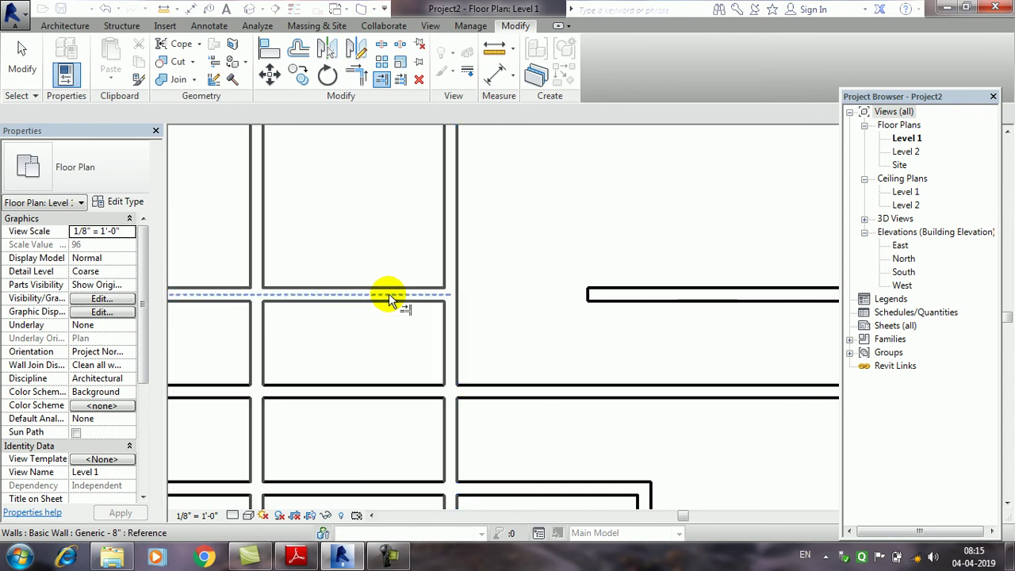
scroll(474, 319, "down", 2)
scroll(480, 313, "down", 2)
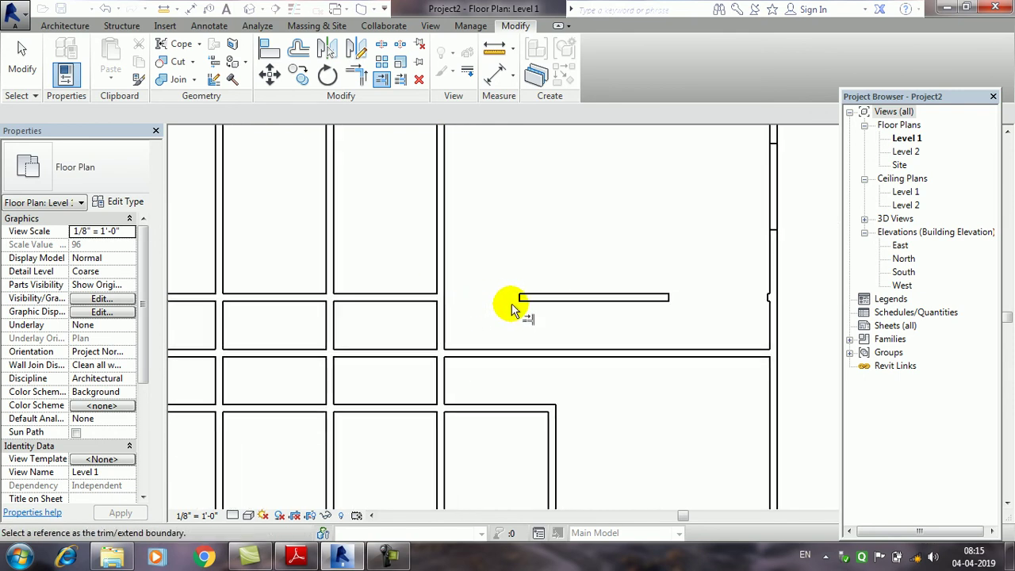
- Delete the short leftover horizontal wall
left_click(23, 63)
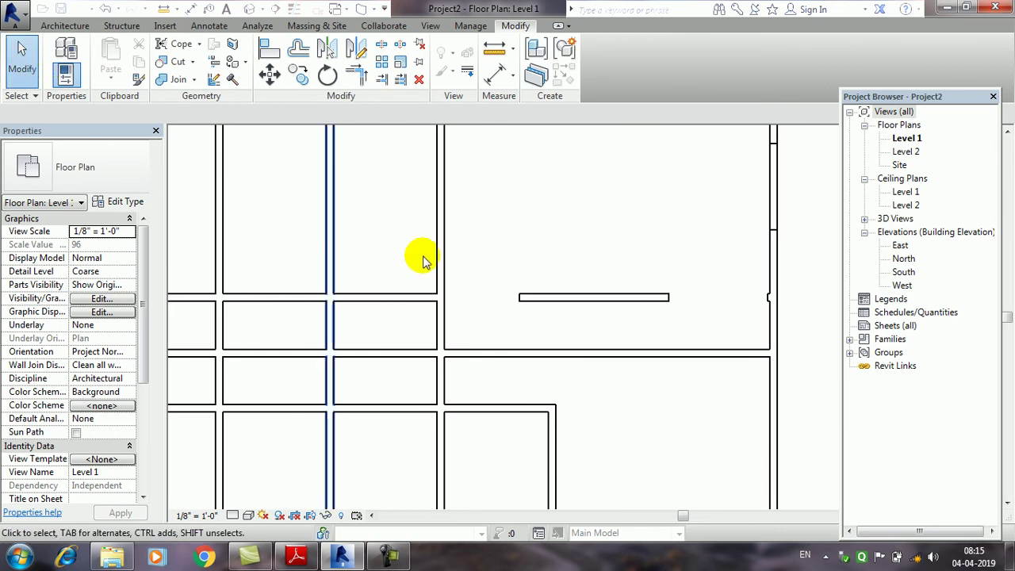
left_click(615, 298)
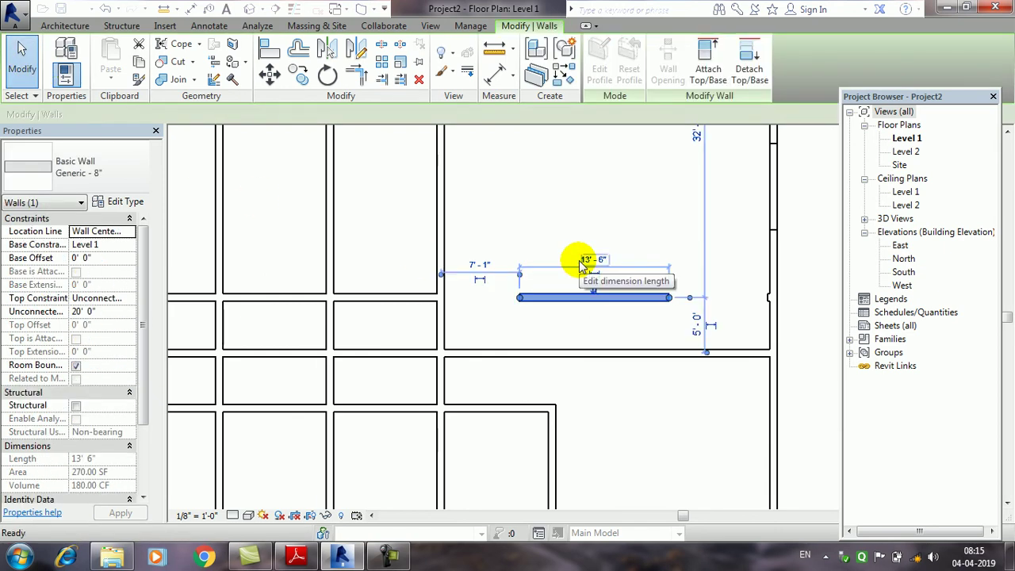
key("Delete")
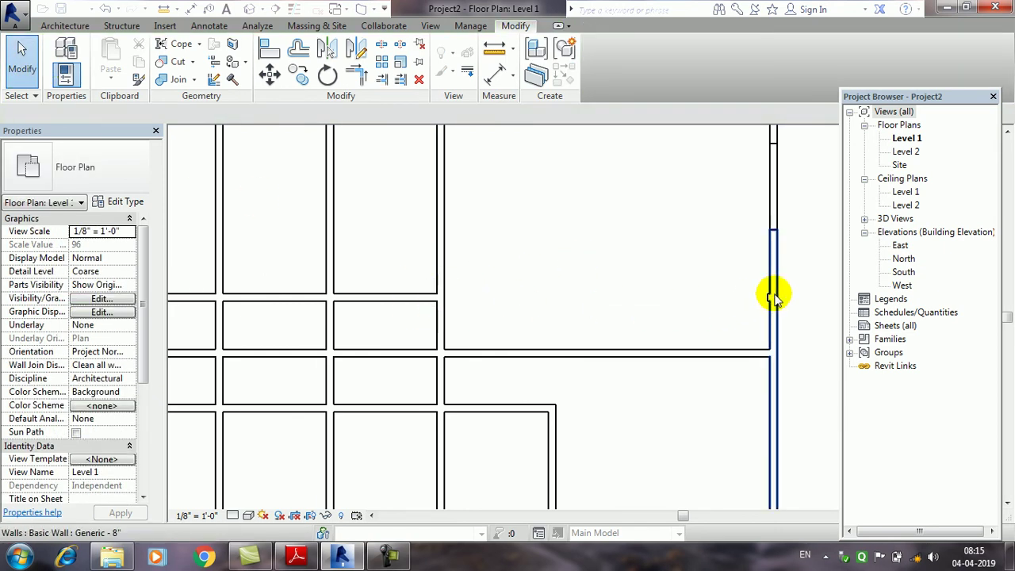
- Extend two horizontal walls out to the right outer wall to close the rooms
left_click(387, 83)
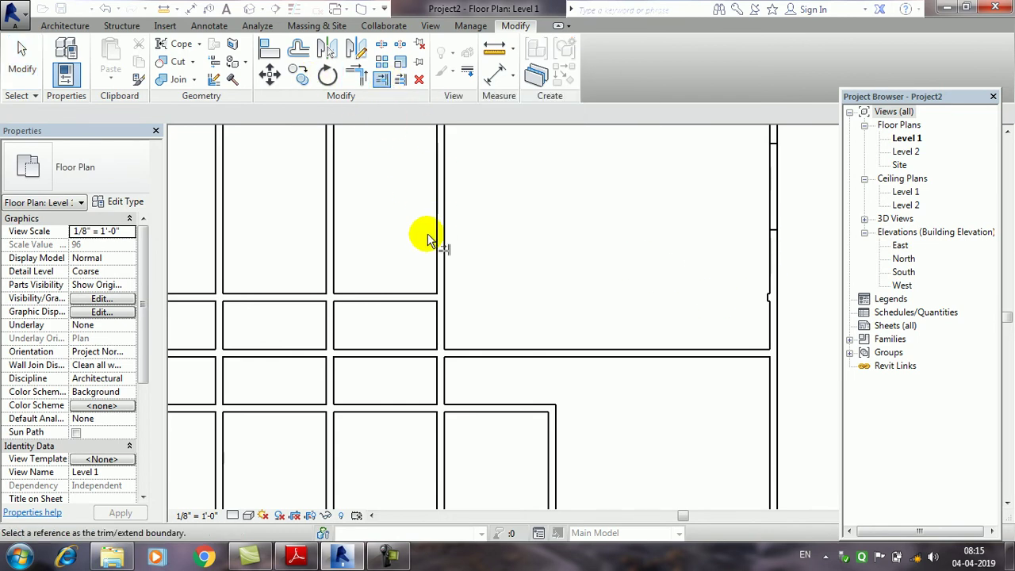
left_click(767, 326)
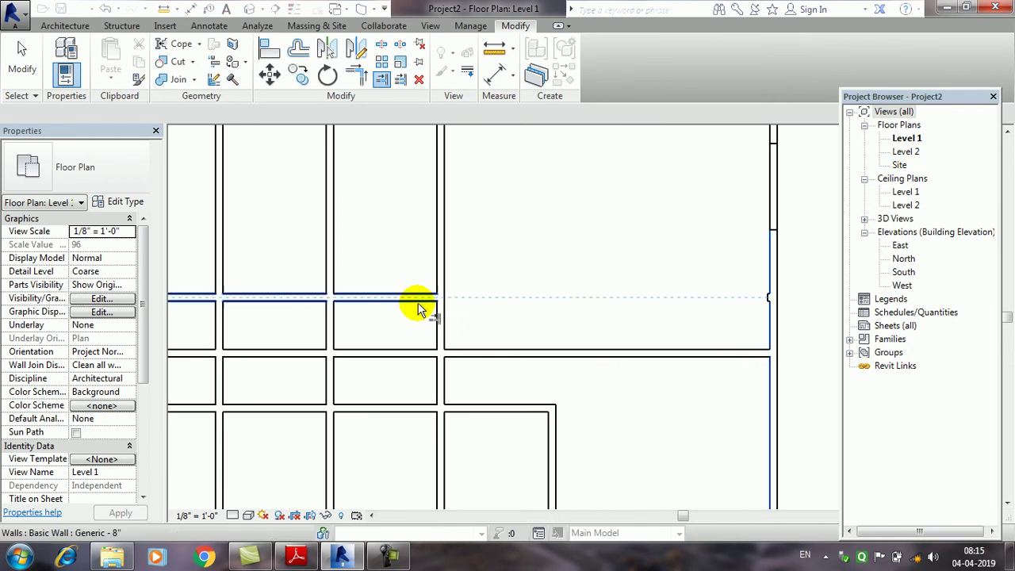
left_click(416, 304)
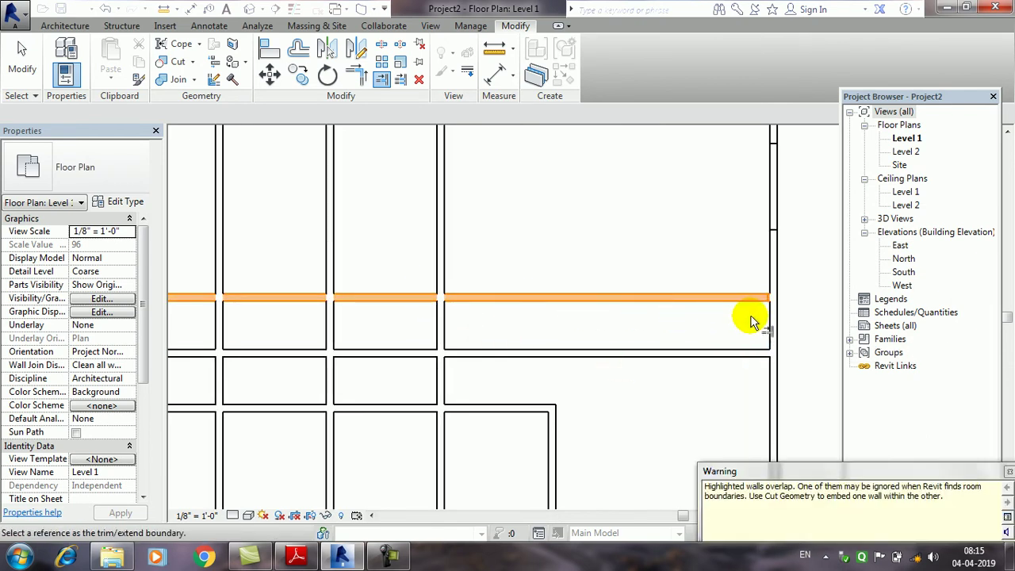
mouse_move(606, 391)
middle_mouse_down()
mouse_move(671, 338)
mouse_move(555, 266)
middle_mouse_up()
middle_click_drag(563, 309, 523, 236)
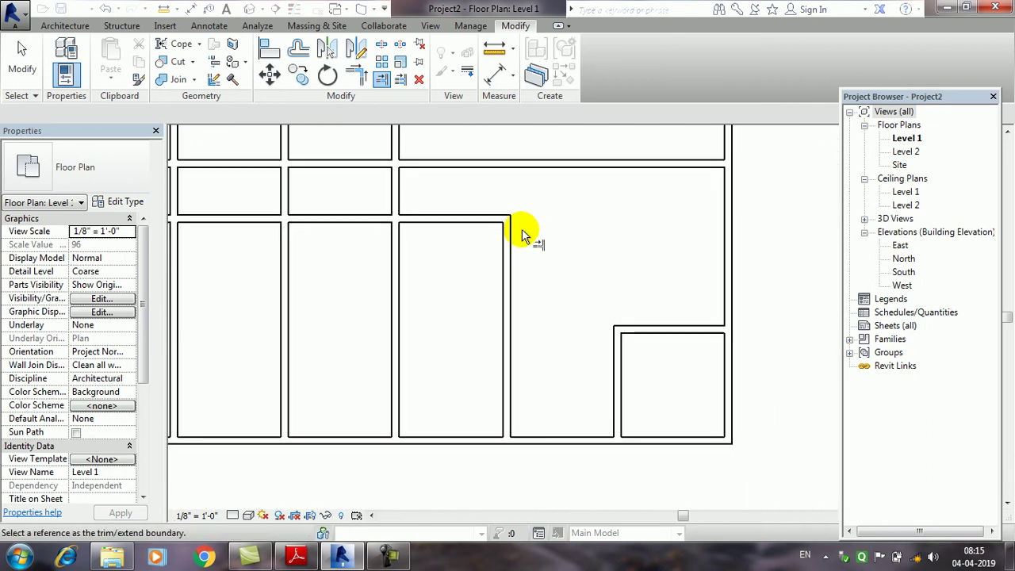
left_click(725, 225)
left_click(454, 221)
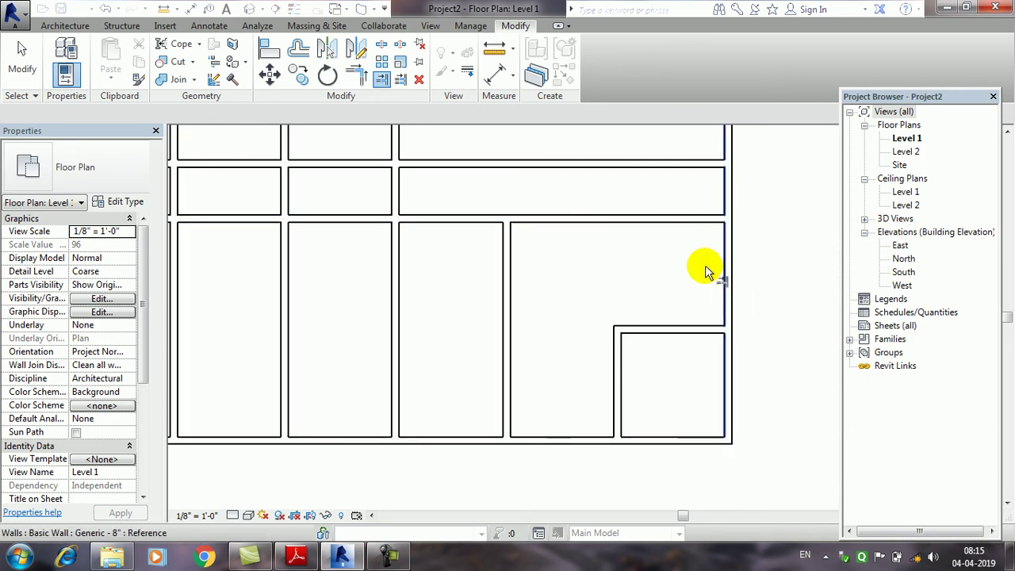
- Trim two horizontal walls back to the vertical wall, merging the upper-right rooms
scroll(708, 272, "down", 2)
middle_click_drag(596, 326, 690, 332)
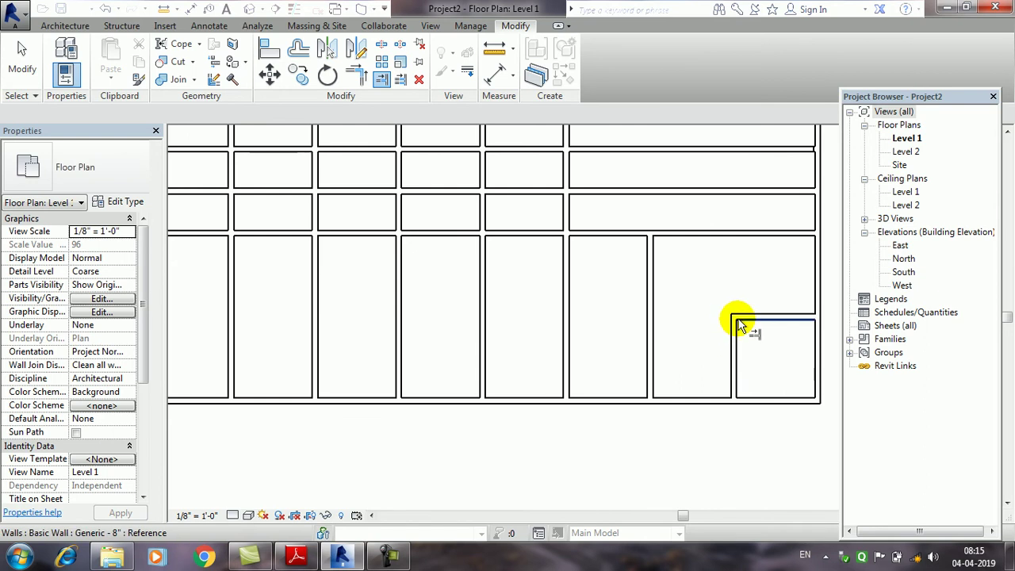
middle_click_drag(417, 324, 492, 319)
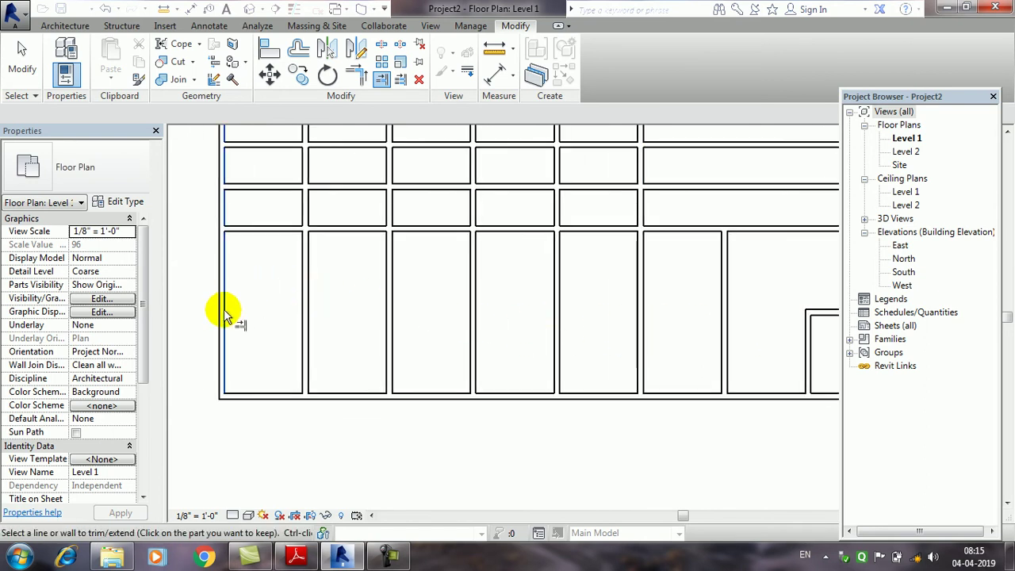
middle_click_drag(686, 335, 597, 329)
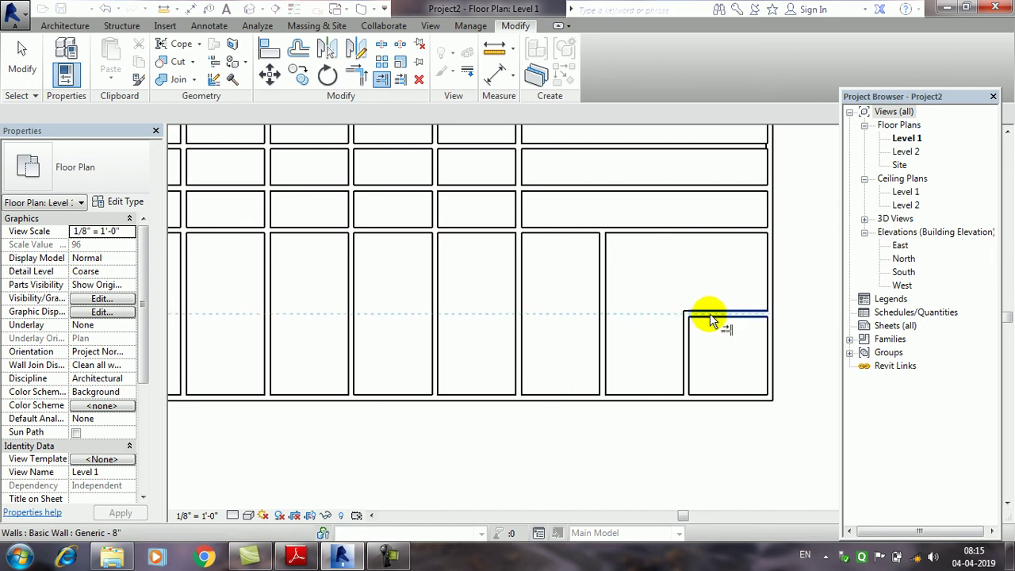
middle_click_drag(487, 328, 440, 348)
middle_click_drag(566, 283, 577, 324)
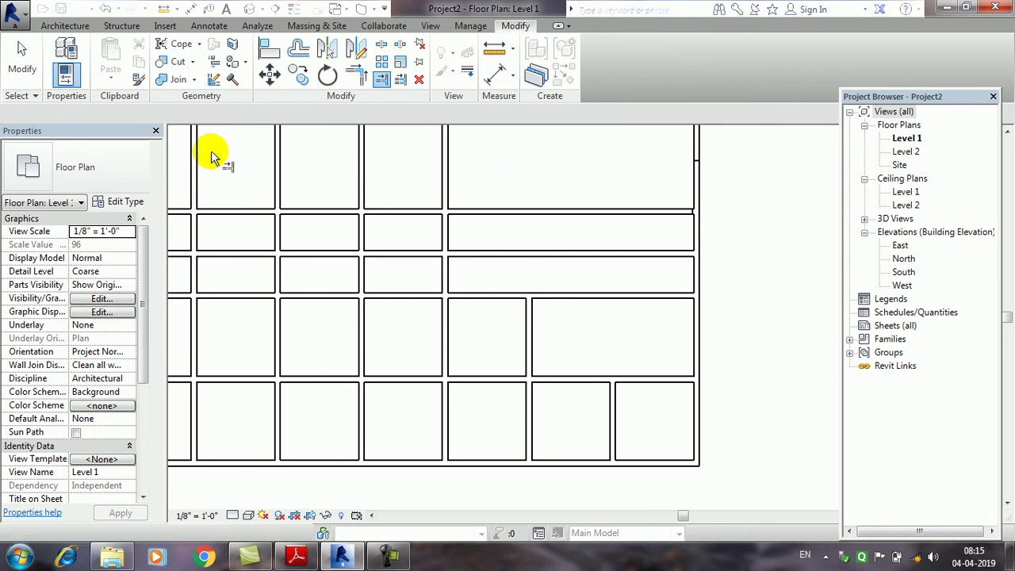
left_click(17, 57)
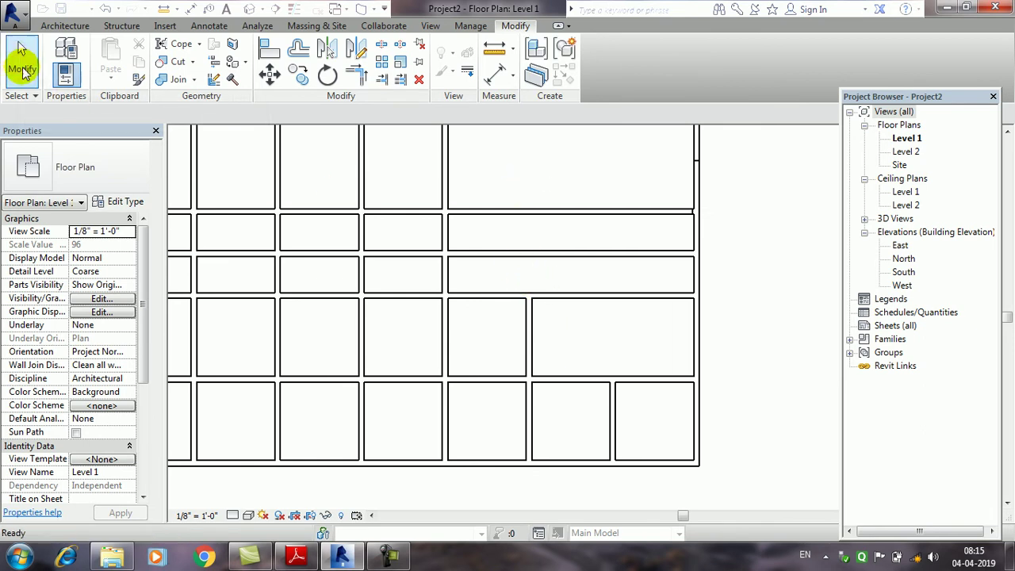
left_click(382, 81)
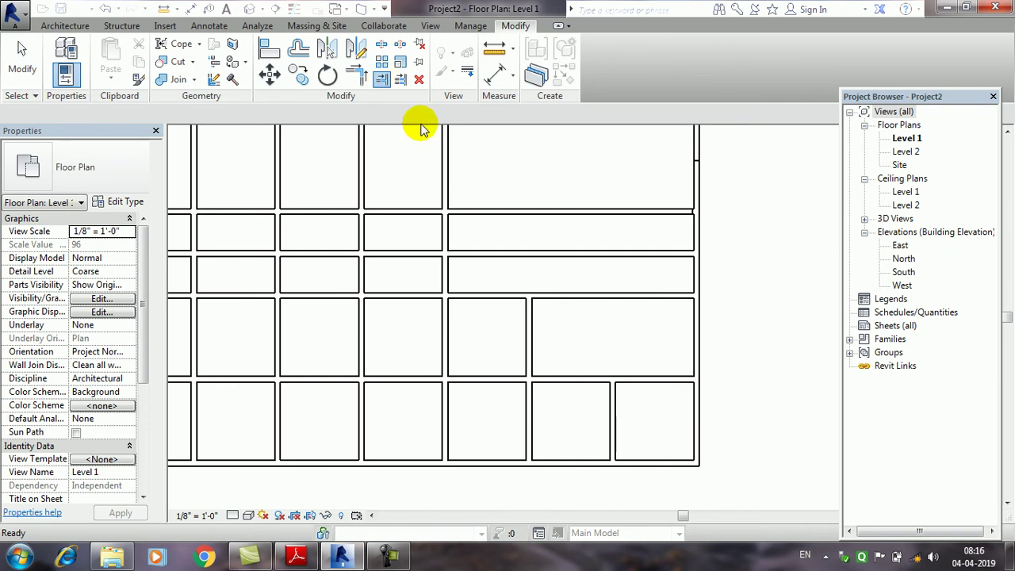
left_click(450, 165)
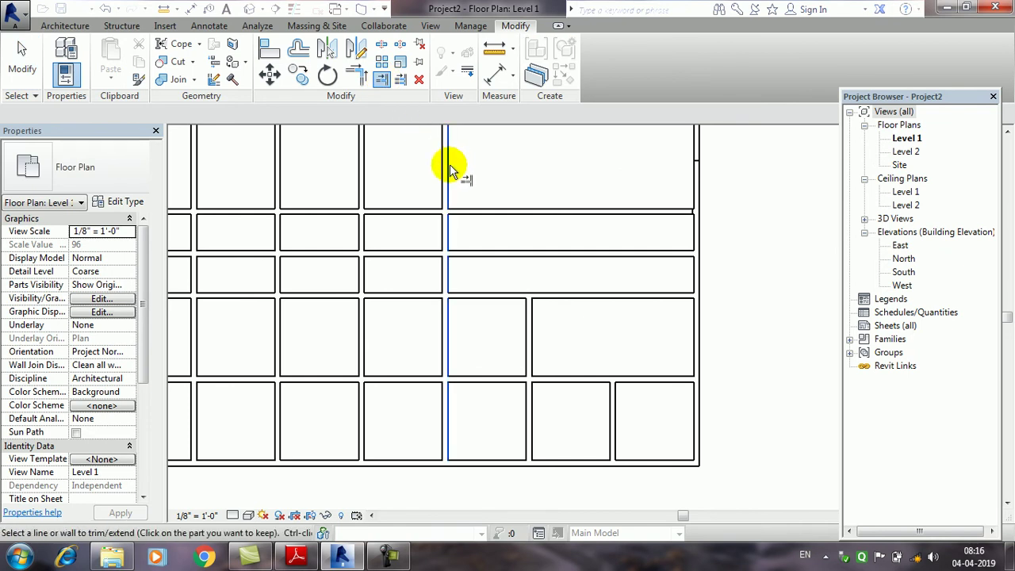
left_click(402, 219)
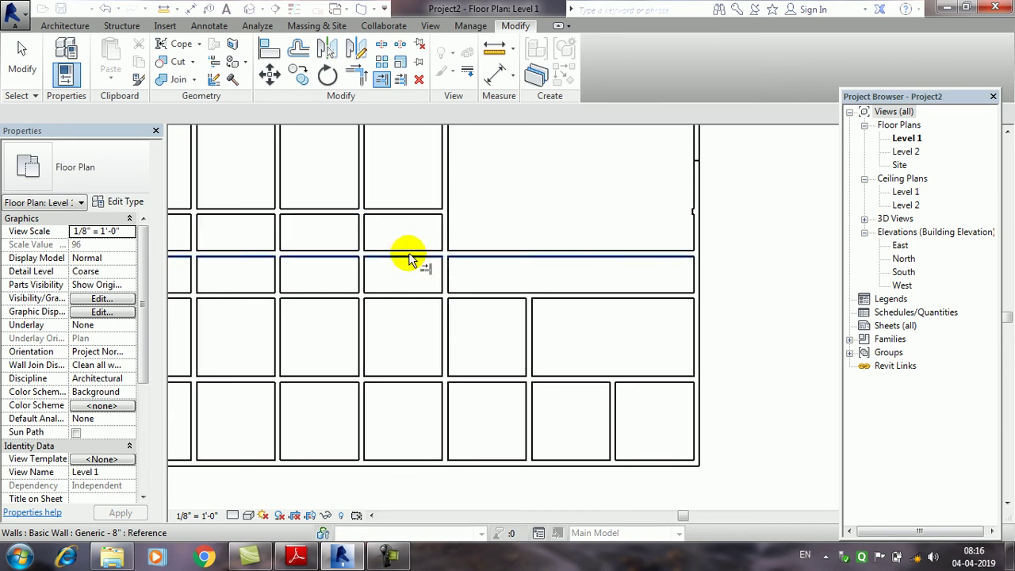
left_click(452, 222)
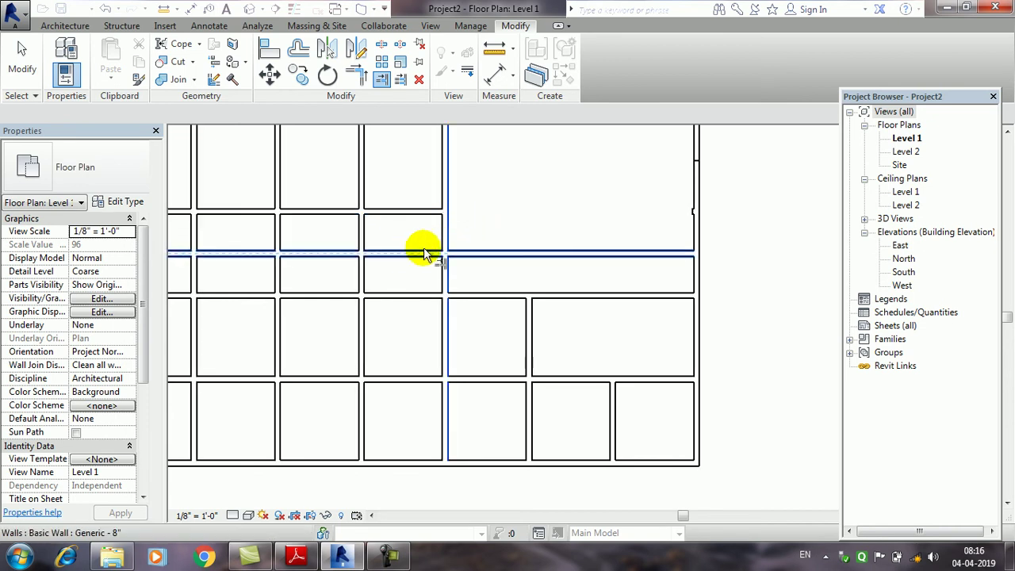
left_click(413, 256)
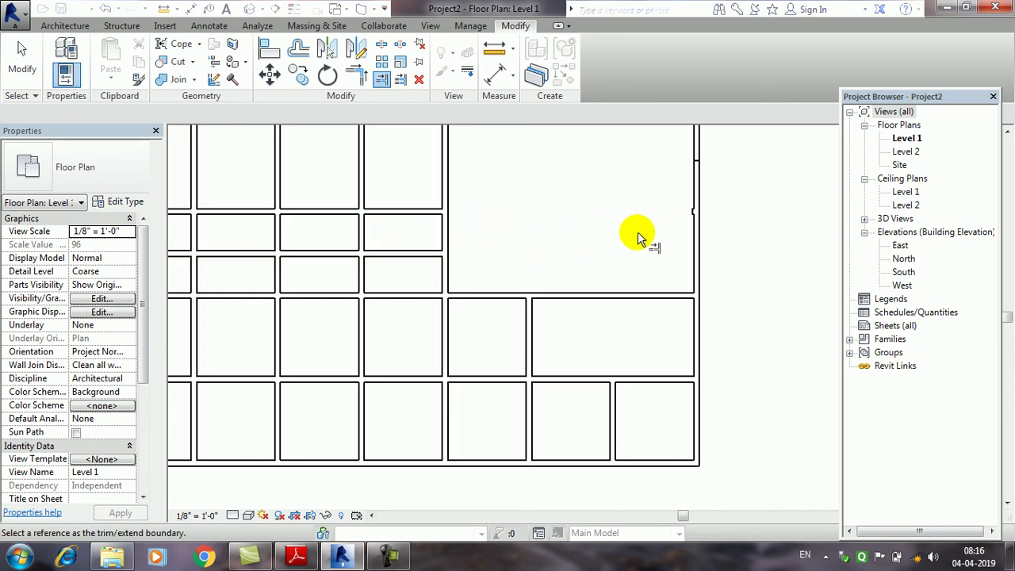
middle_click_drag(527, 198, 531, 230)
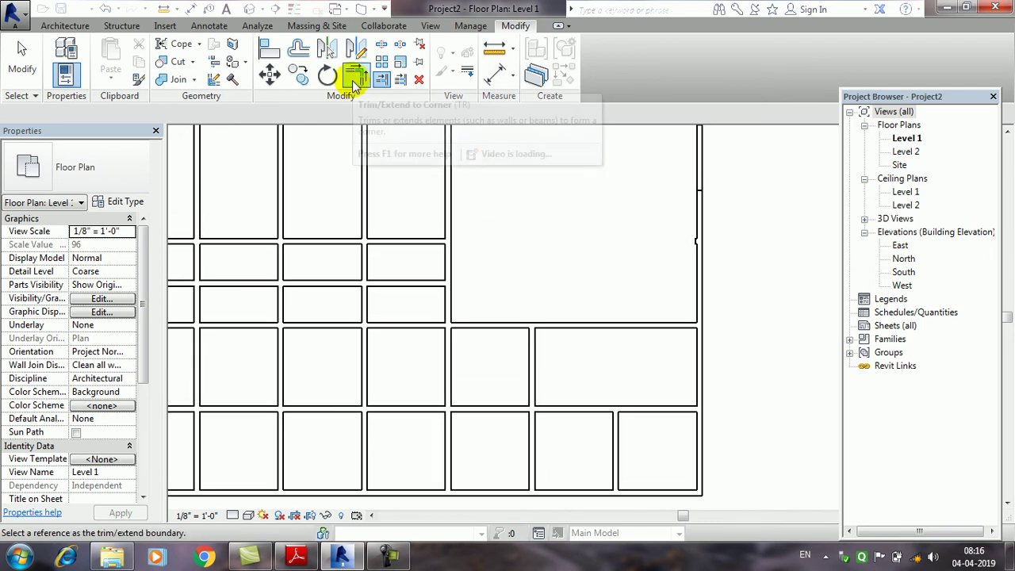
- Extend a wall to a horizontal boundary wall using Trim/Extend Multiple Elements
left_click(400, 82)
scroll(462, 321, "down", 2)
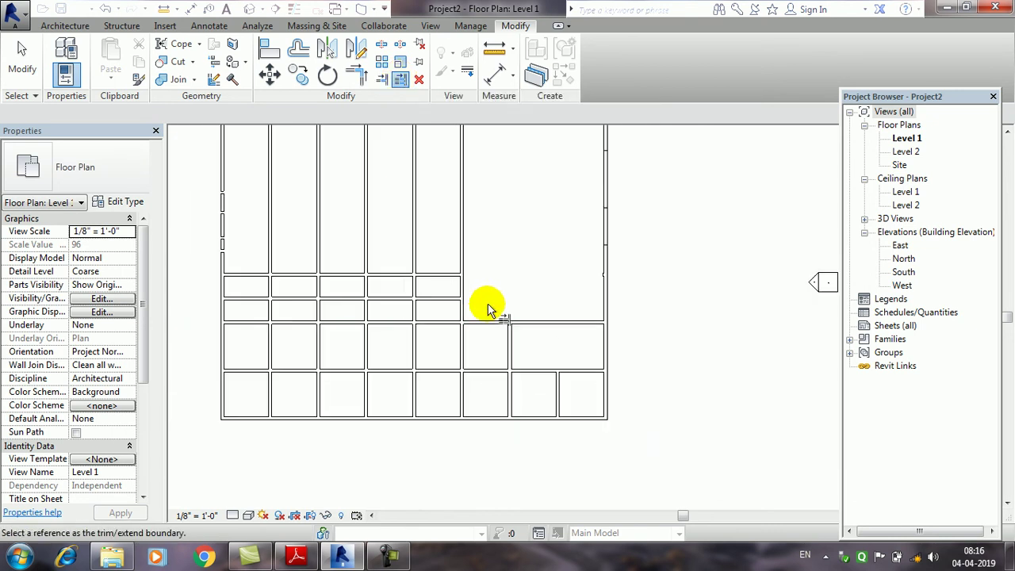
scroll(493, 295, "up", 1)
middle_click_drag(501, 274, 584, 292)
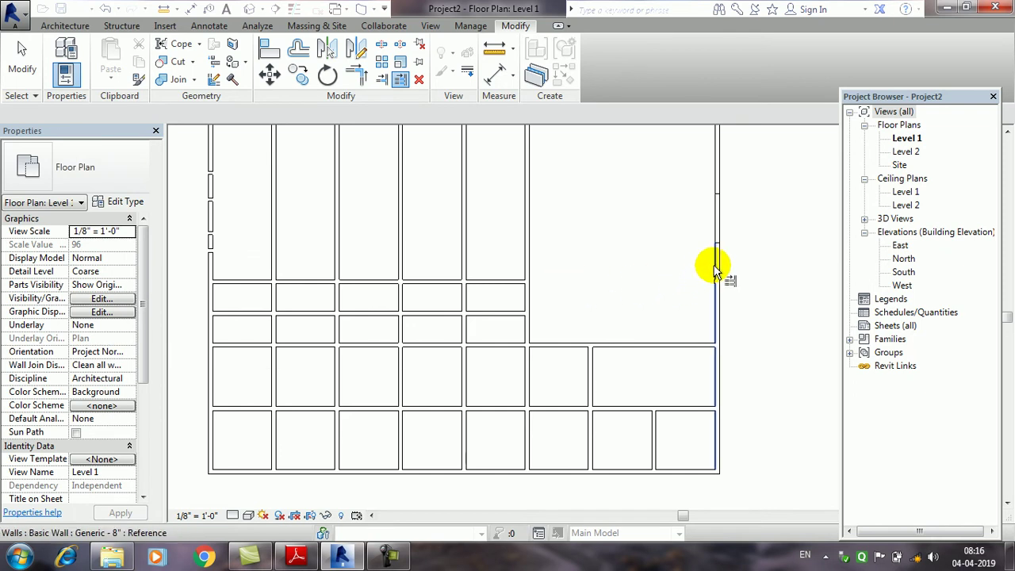
left_click(509, 287)
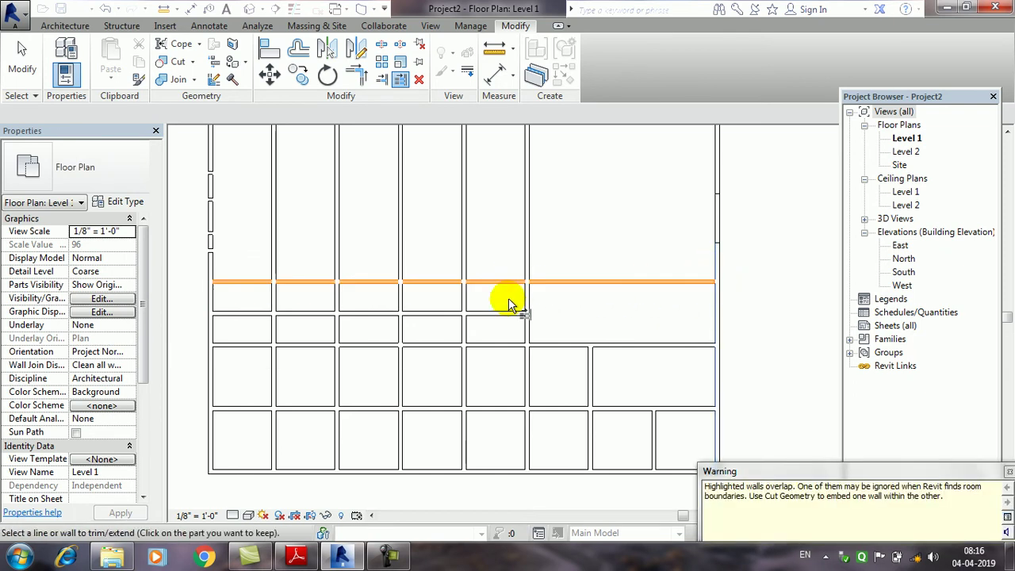
left_click(510, 314)
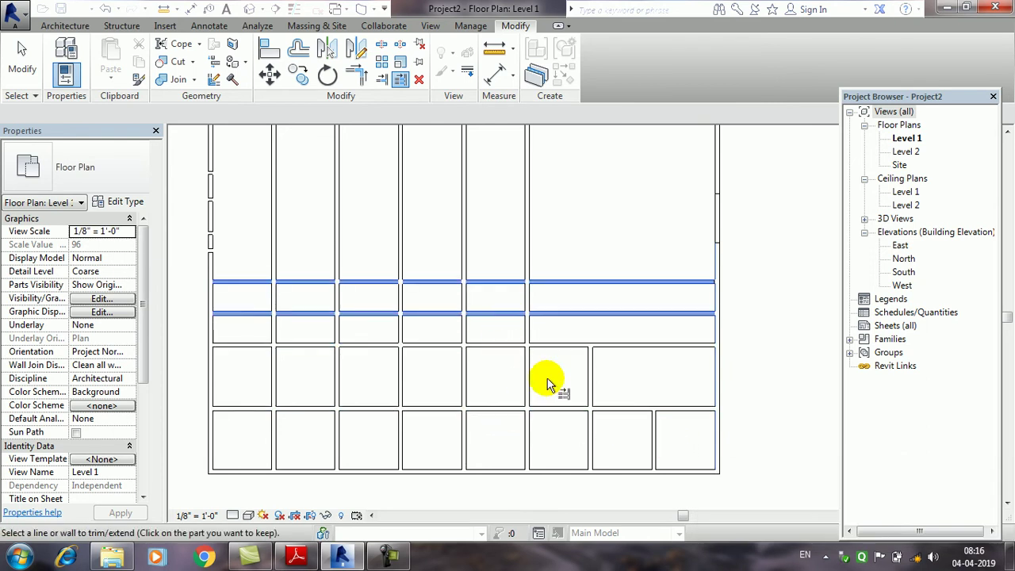
left_click(21, 70)
middle_click_drag(491, 219, 523, 310)
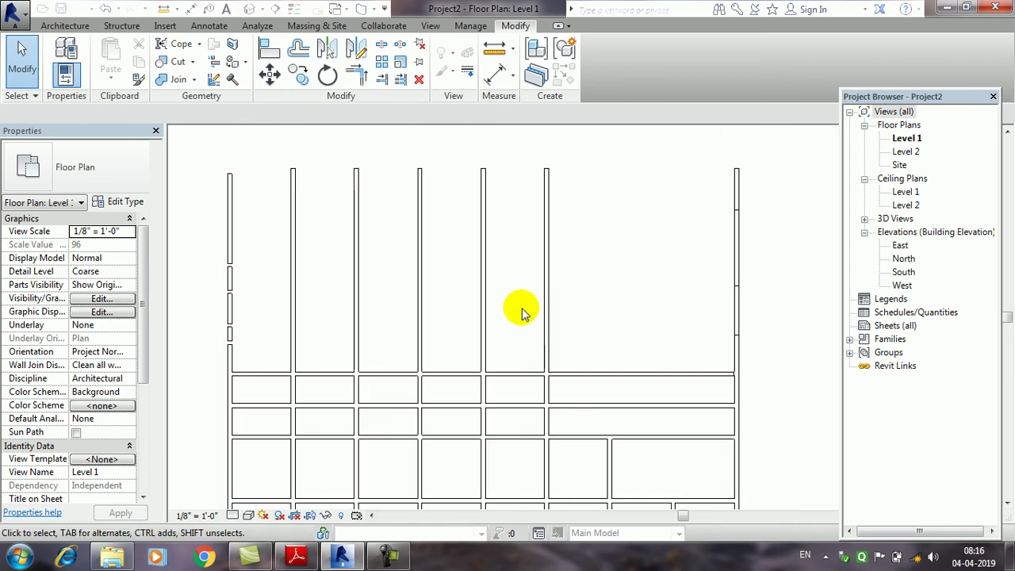
middle_click_drag(587, 285, 600, 278)
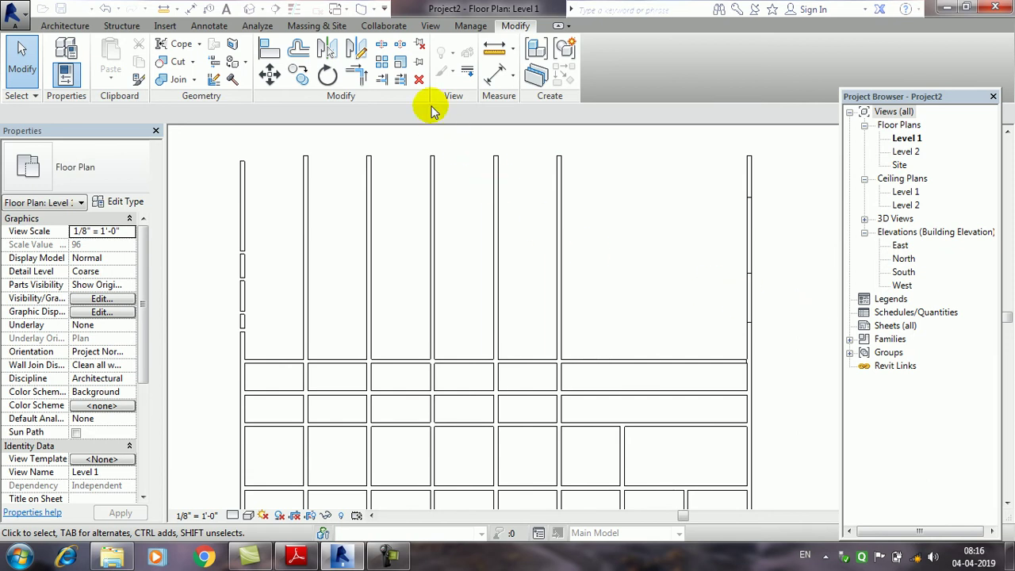
- Trim five vertical walls and the right outer wall back to the grid's top wall
left_click(400, 80)
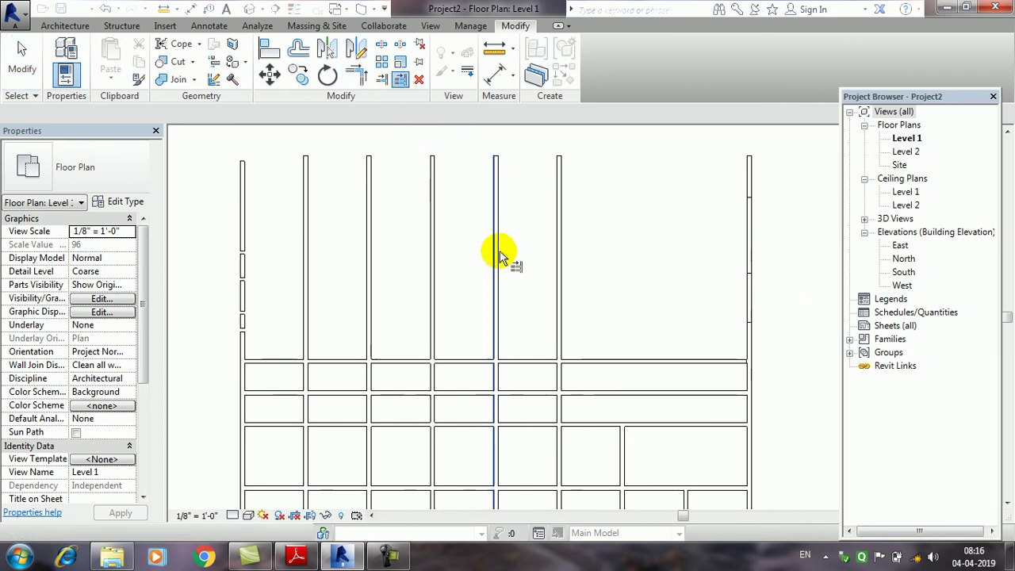
left_click(539, 361)
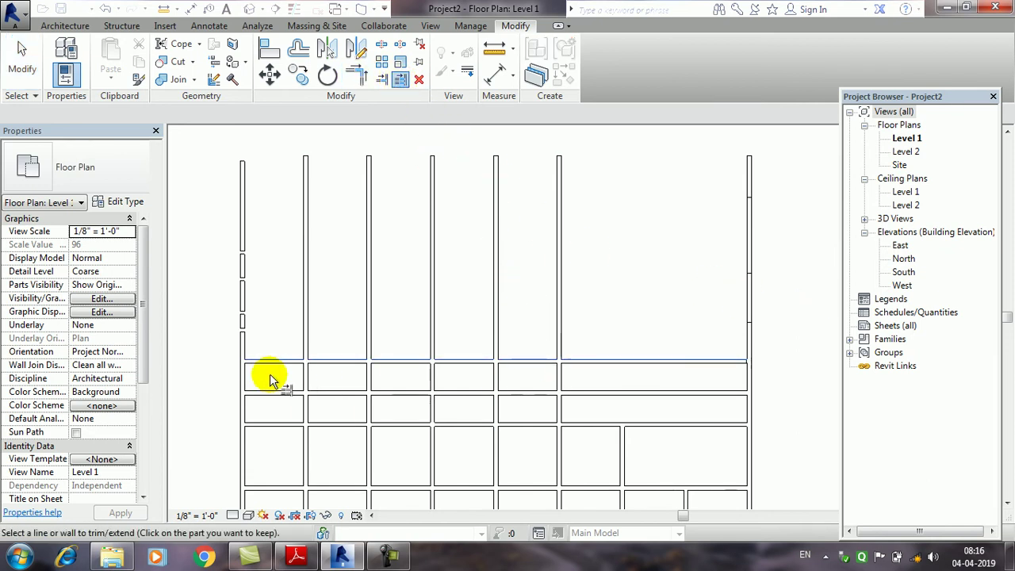
left_click(306, 377)
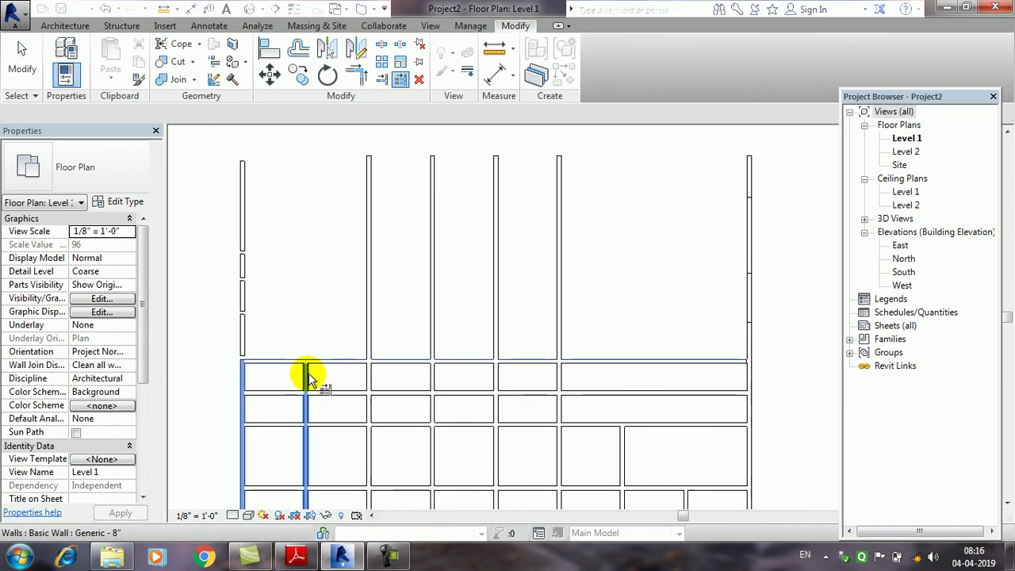
left_click(370, 375)
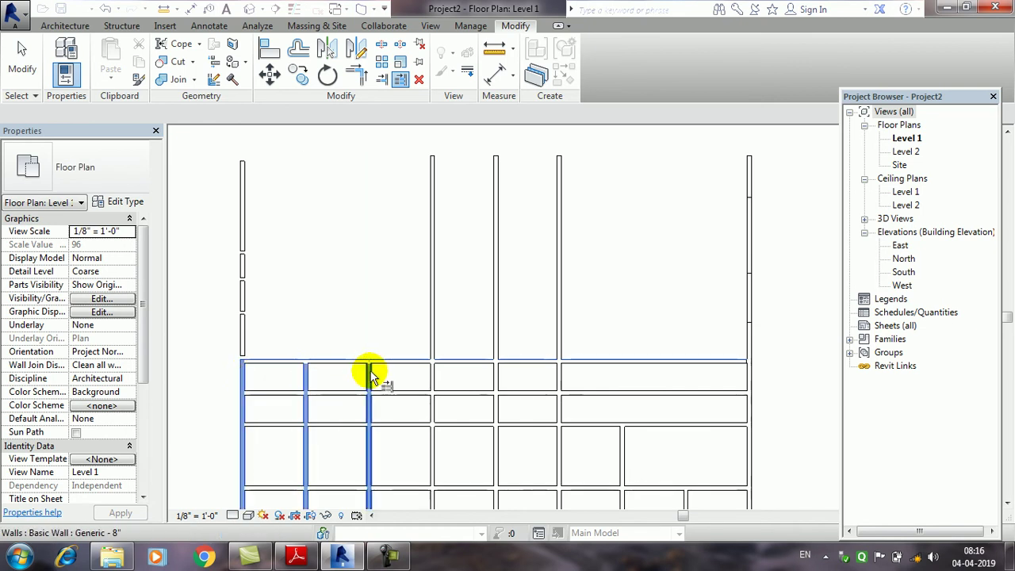
left_click(433, 379)
left_click(498, 374)
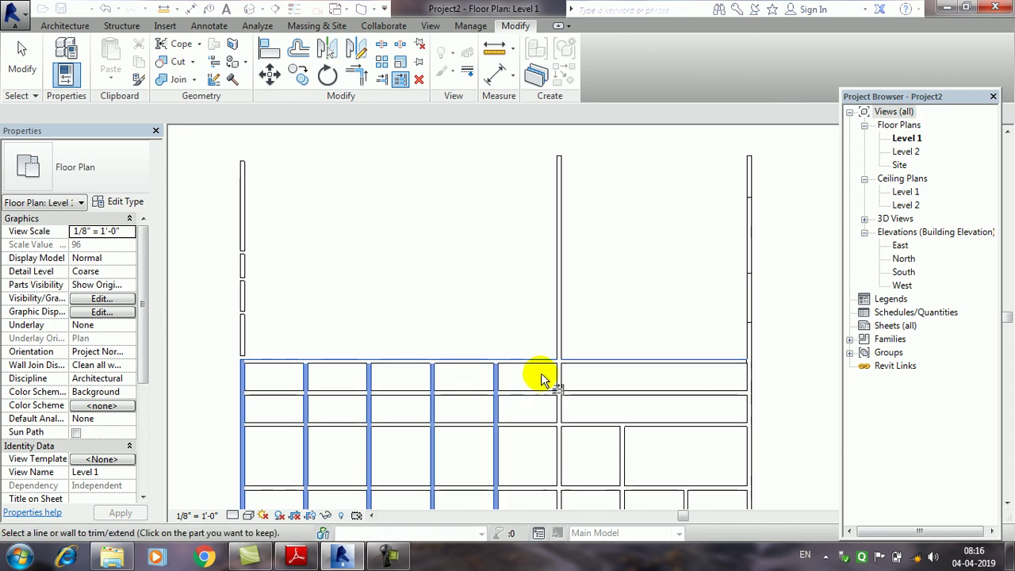
left_click(559, 381)
left_click(748, 379)
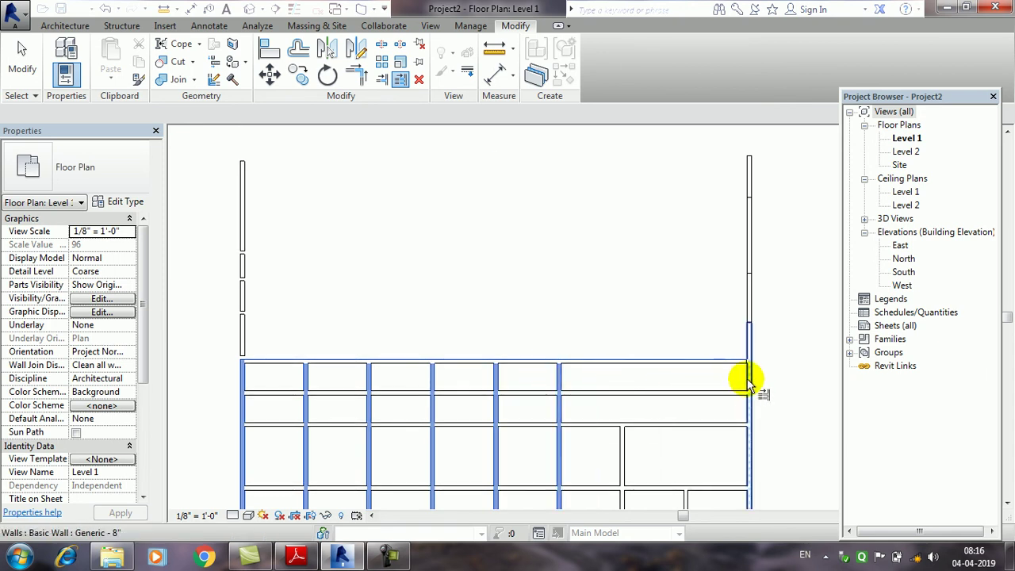
left_click(24, 62)
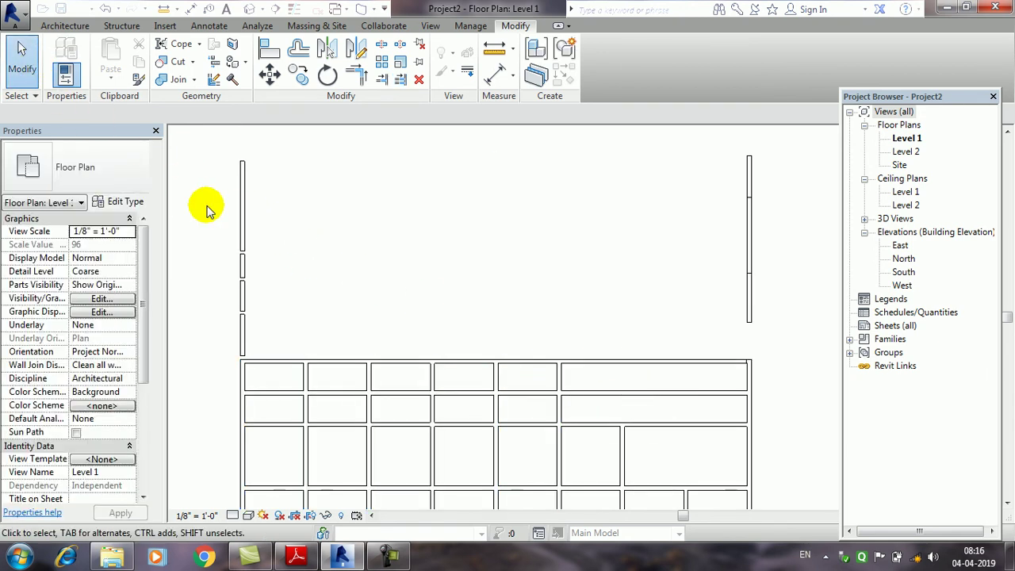
- Delete the leftover wall pieces above the grid, including the left piece and top-right stub
mouse_move(211, 157)
left_mouse_down()
mouse_move(299, 273)
mouse_move(764, 331)
left_mouse_up()
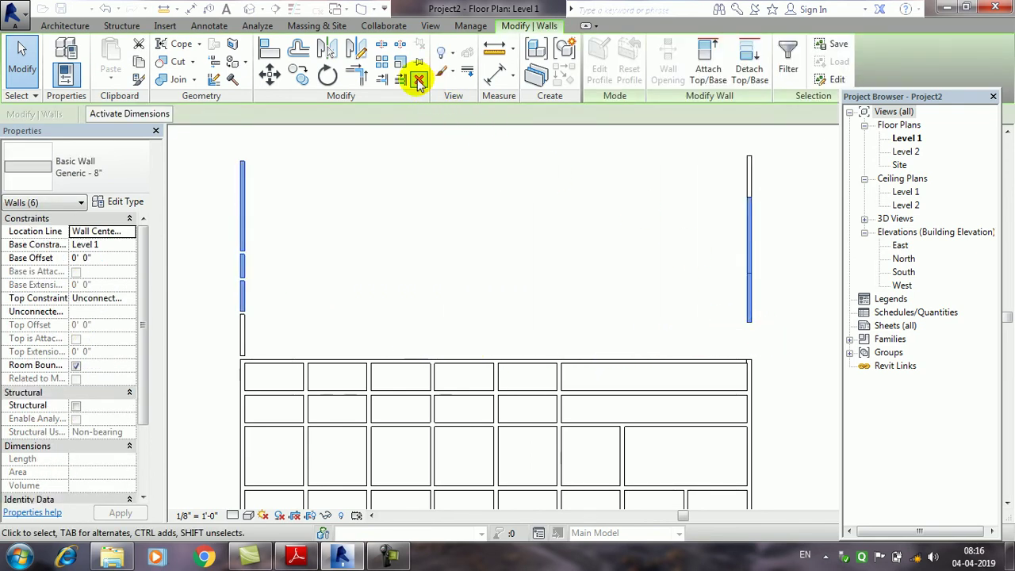
left_click(418, 83)
left_click(242, 333)
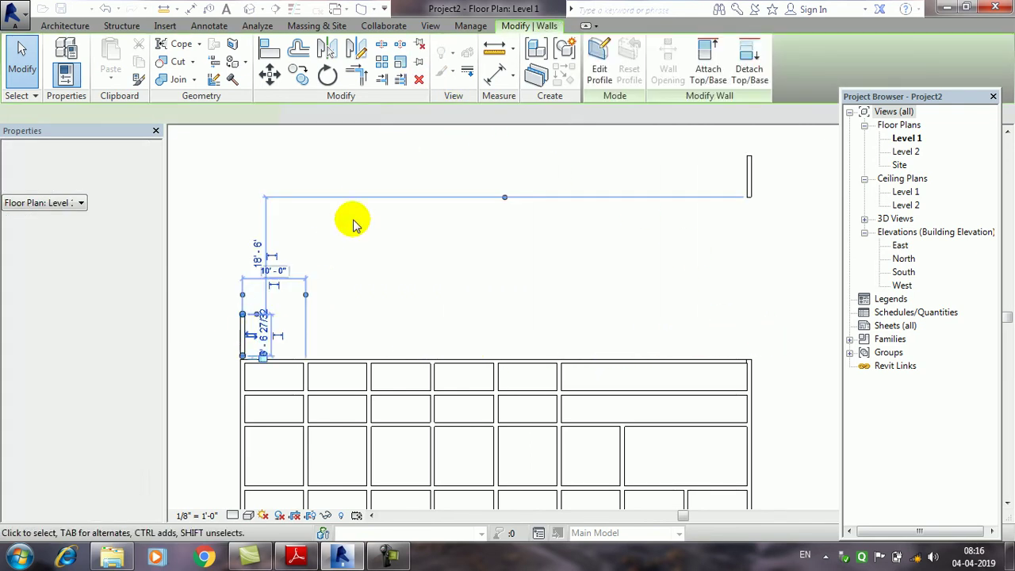
left_click(419, 79)
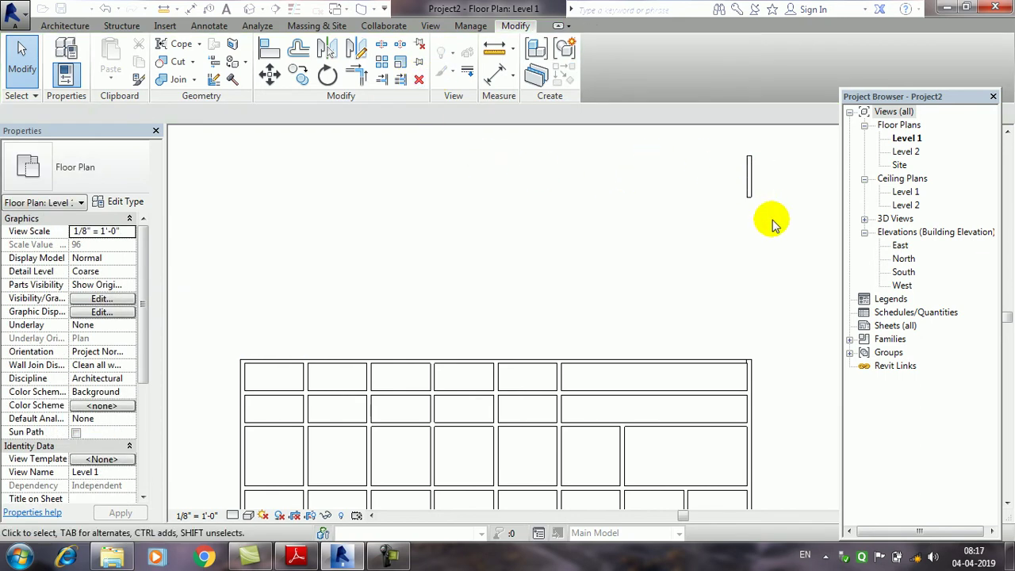
left_click(749, 173)
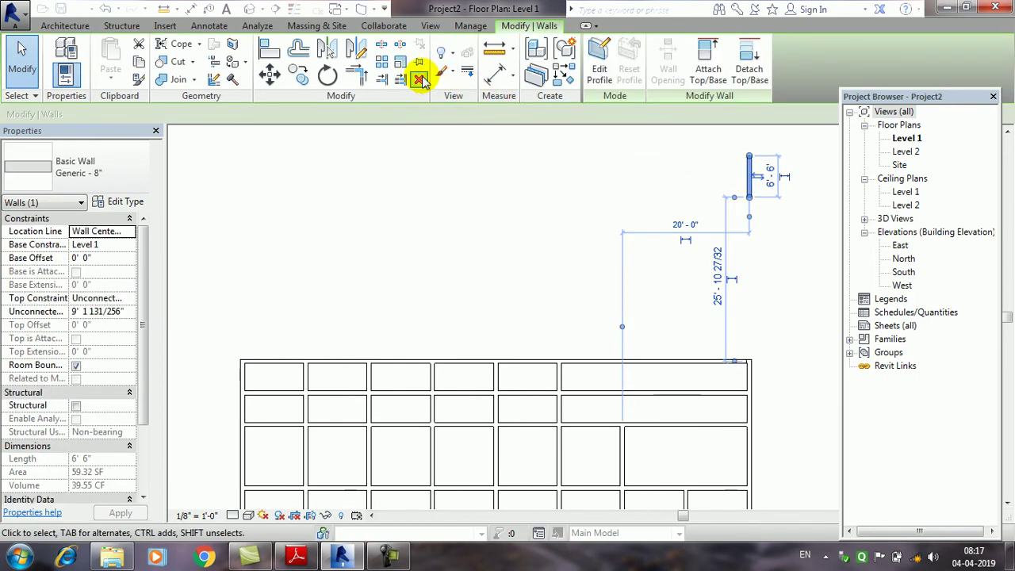
left_click(419, 79)
- Switch to Project1 and select its single Steelcase Think office chair
middle_click_drag(552, 317, 550, 207)
middle_click_drag(481, 275, 444, 276)
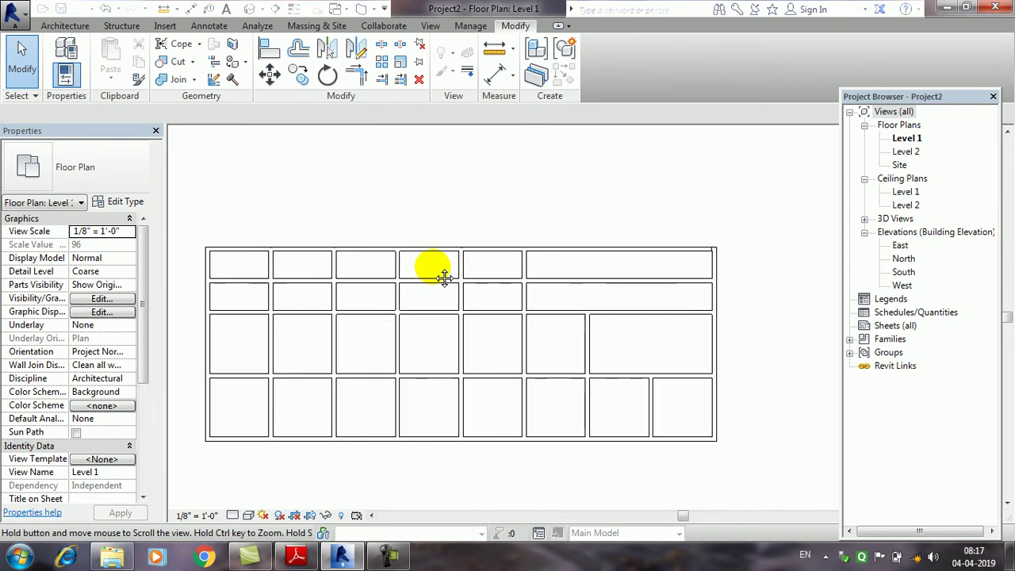
middle_click_drag(430, 193, 420, 205)
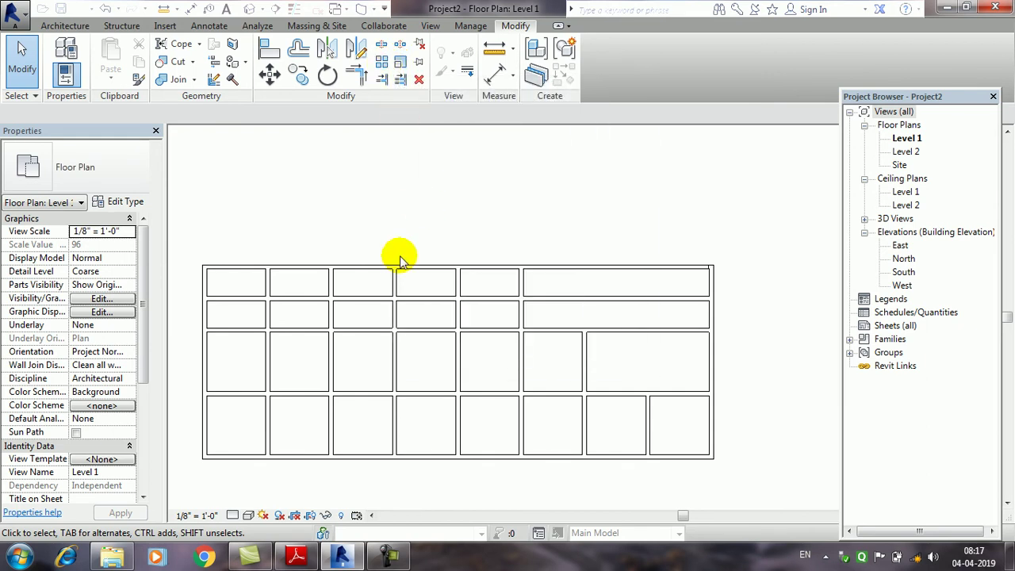
left_click(389, 553)
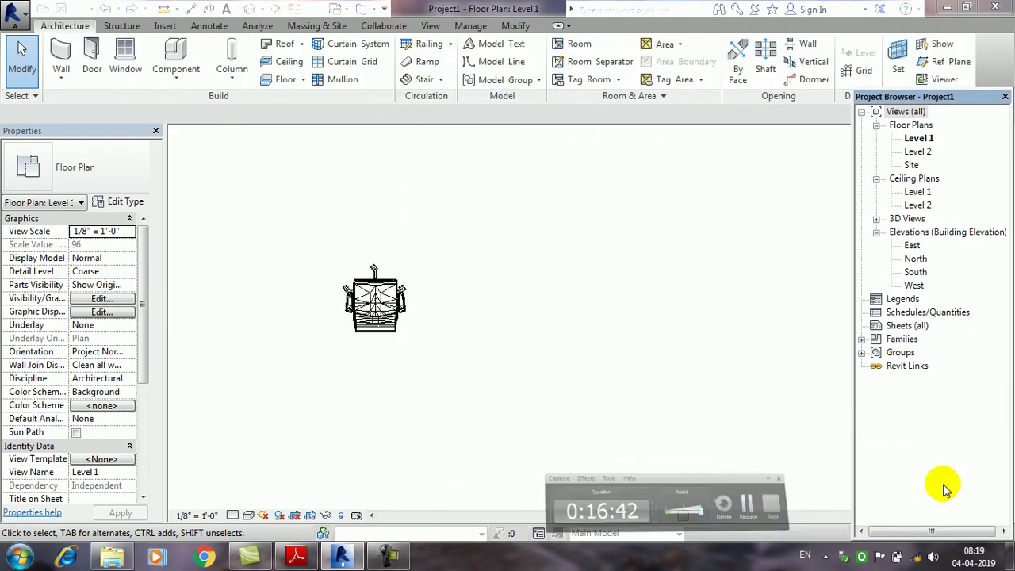
left_click(379, 300)
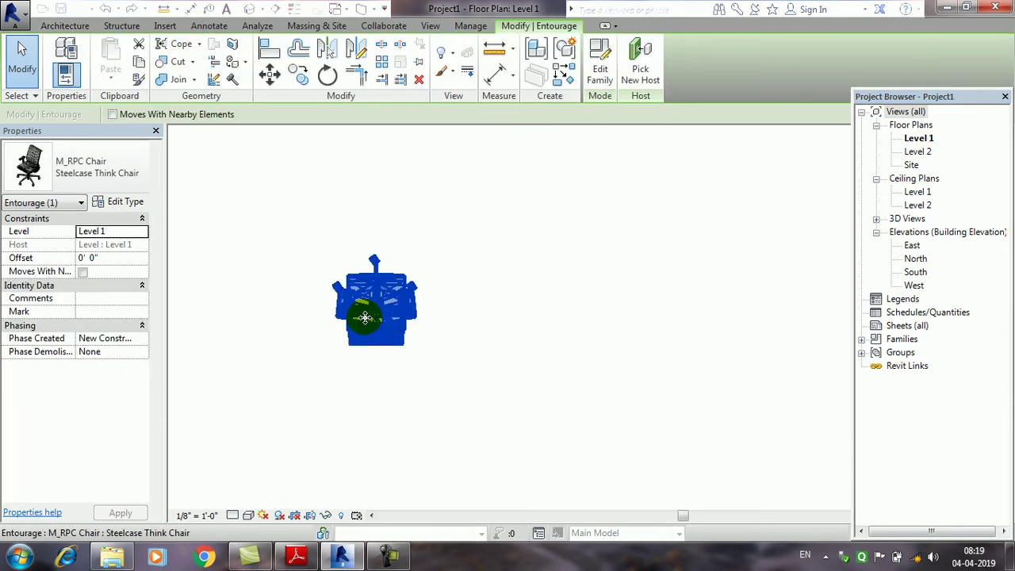
- Array the chair into a straight row of 9 copies spaced 6'-0" apart
left_click_drag(351, 317, 367, 340)
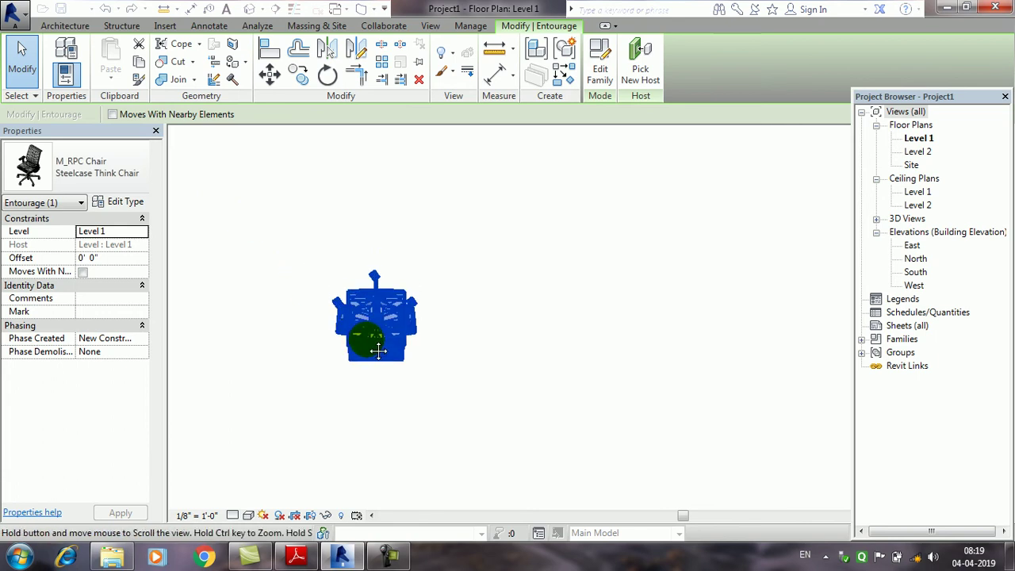
left_click(382, 63)
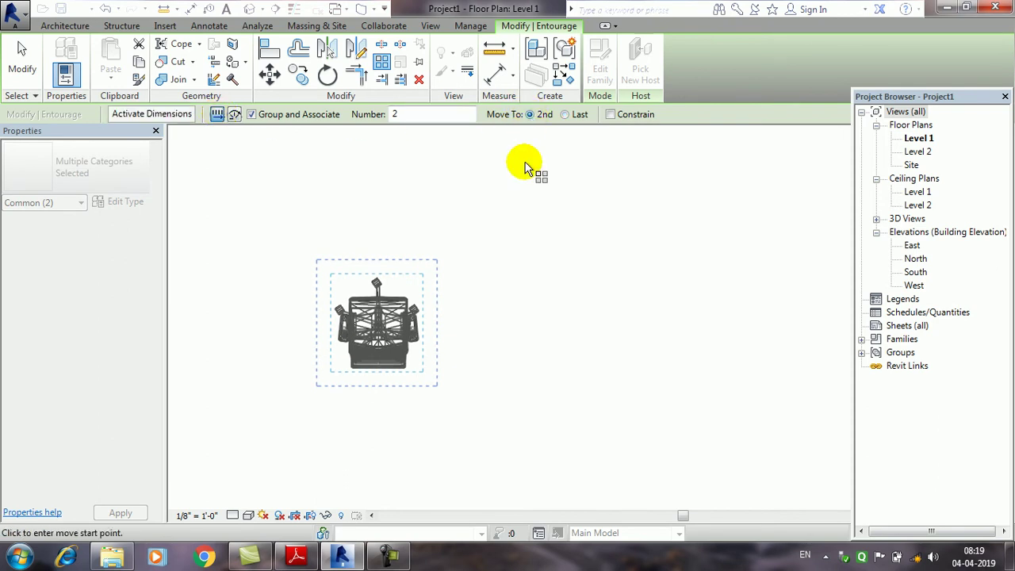
left_click(316, 390)
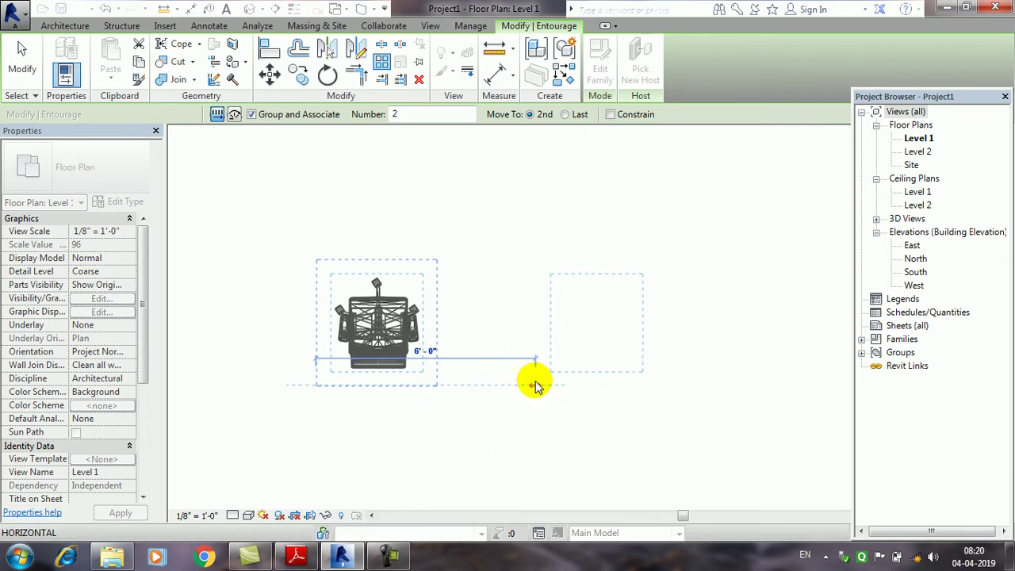
left_click(535, 386)
left_click(410, 559)
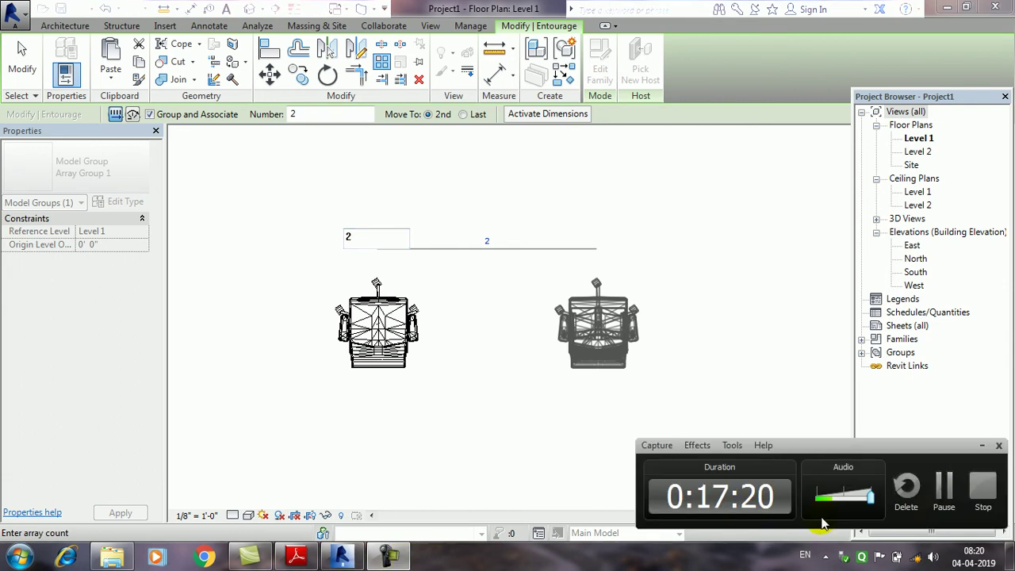
left_click(947, 489)
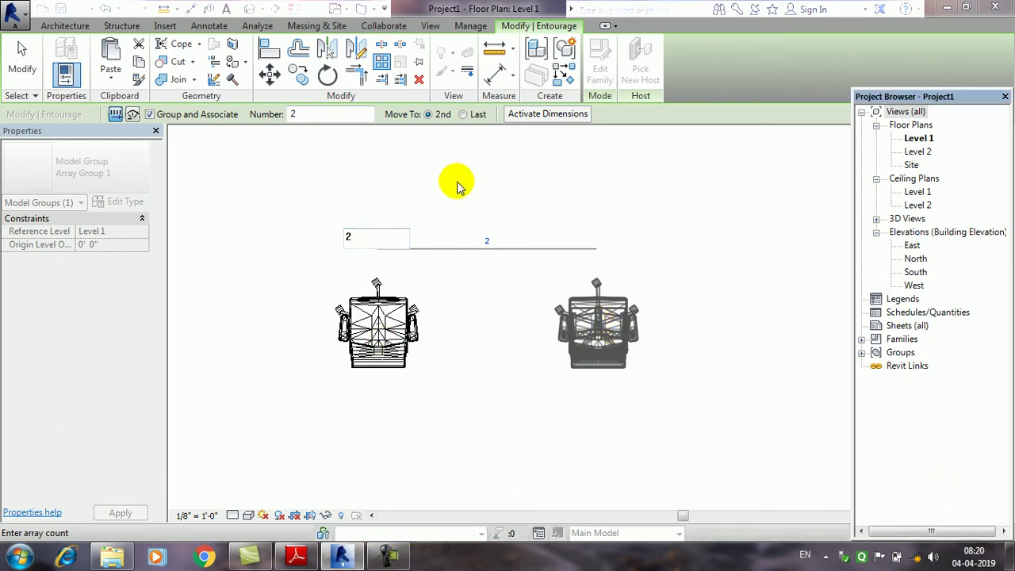
double_click(376, 237)
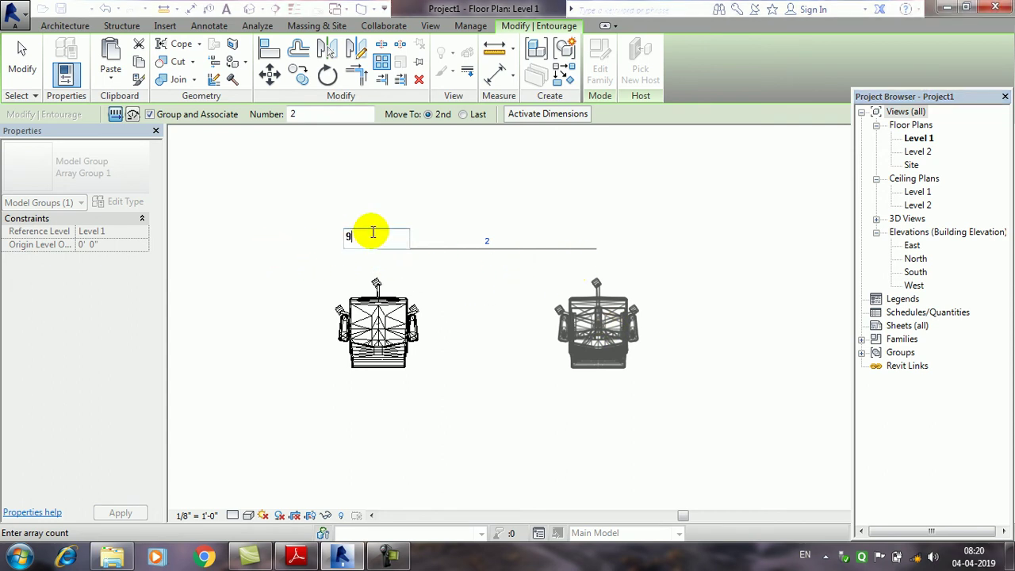
key("Return")
scroll(512, 335, "down", 2)
middle_click_drag(512, 335, 348, 369)
scroll(340, 367, "down", 1)
scroll(318, 363, "down", 1)
scroll(313, 362, "down", 1)
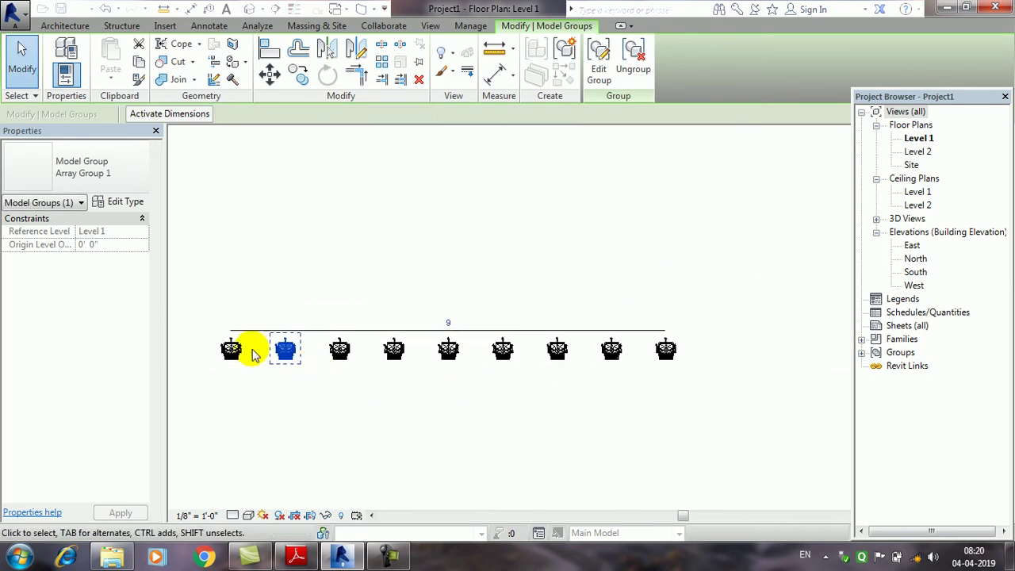
scroll(242, 349, "up", 1)
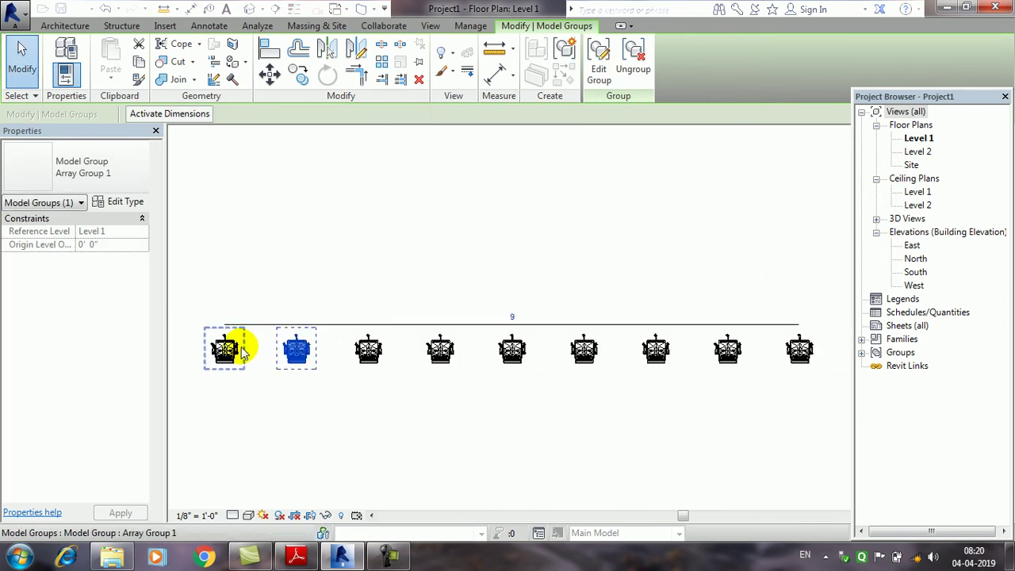
- Change the chair row's array count to 12
left_click(513, 318)
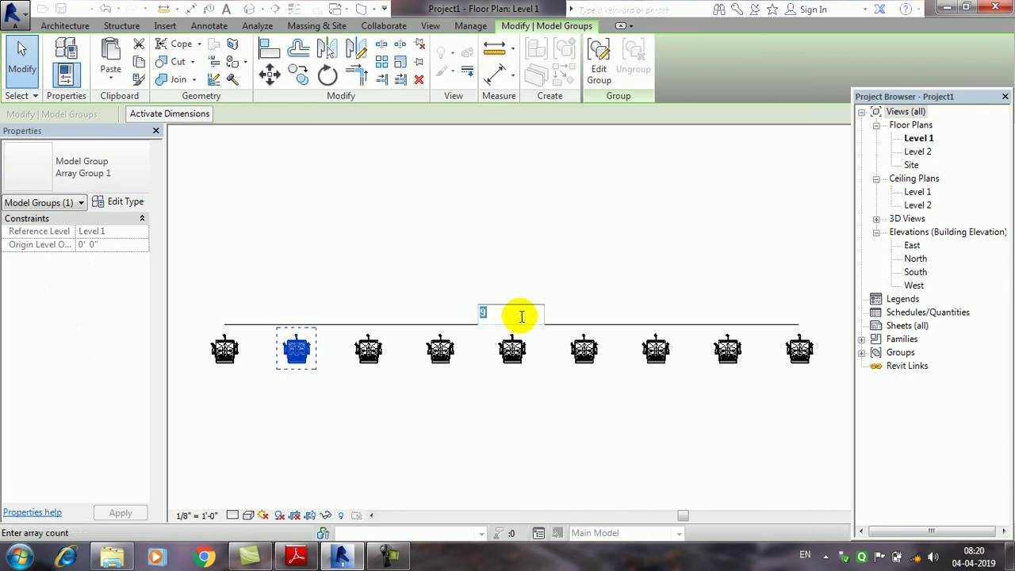
type("12")
key("Return")
scroll(258, 377, "up", 1)
scroll(286, 373, "up", 1)
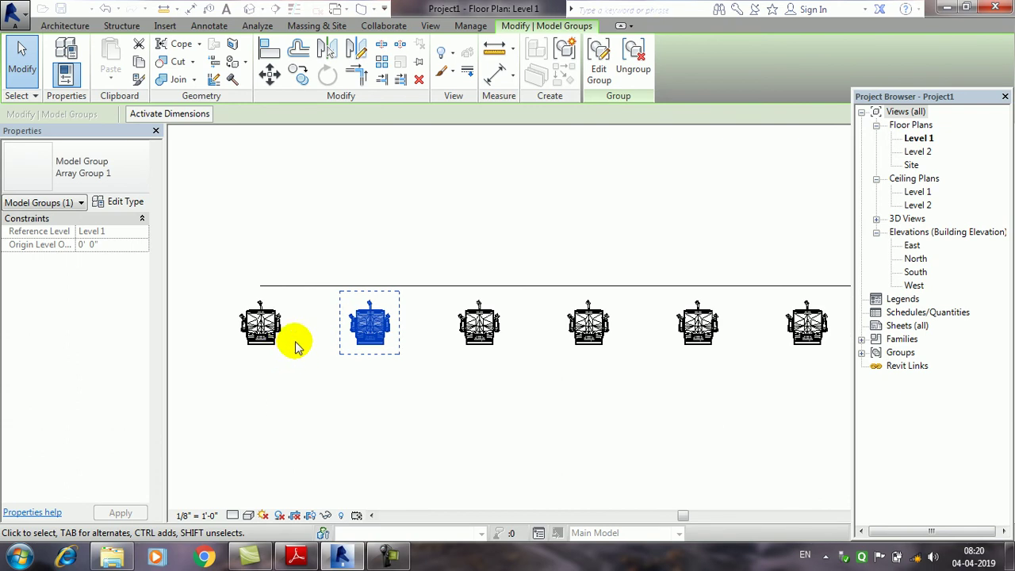
middle_click_drag(663, 385, 592, 405)
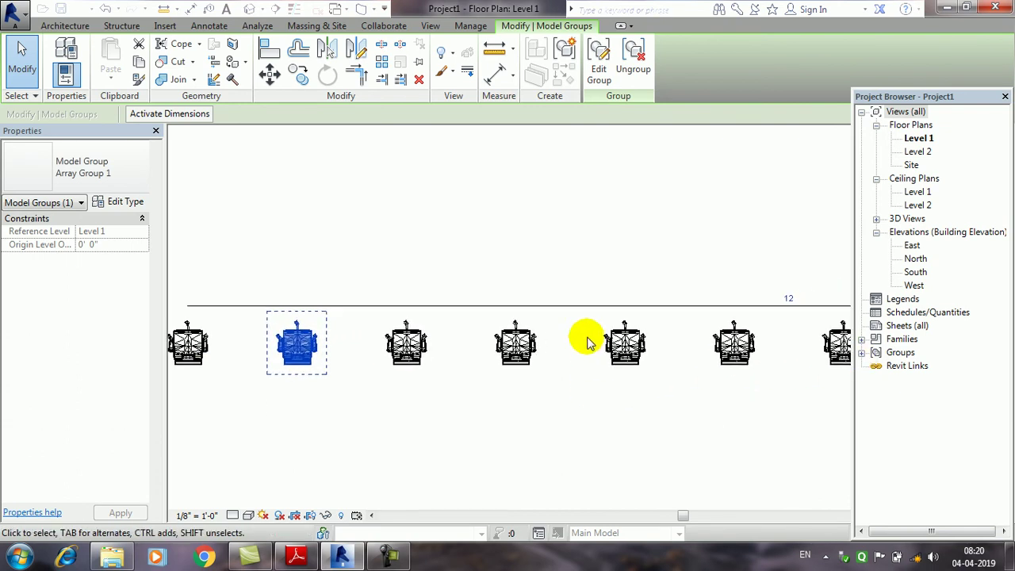
- Ungroup the chair array into individual chairs
left_click(524, 341)
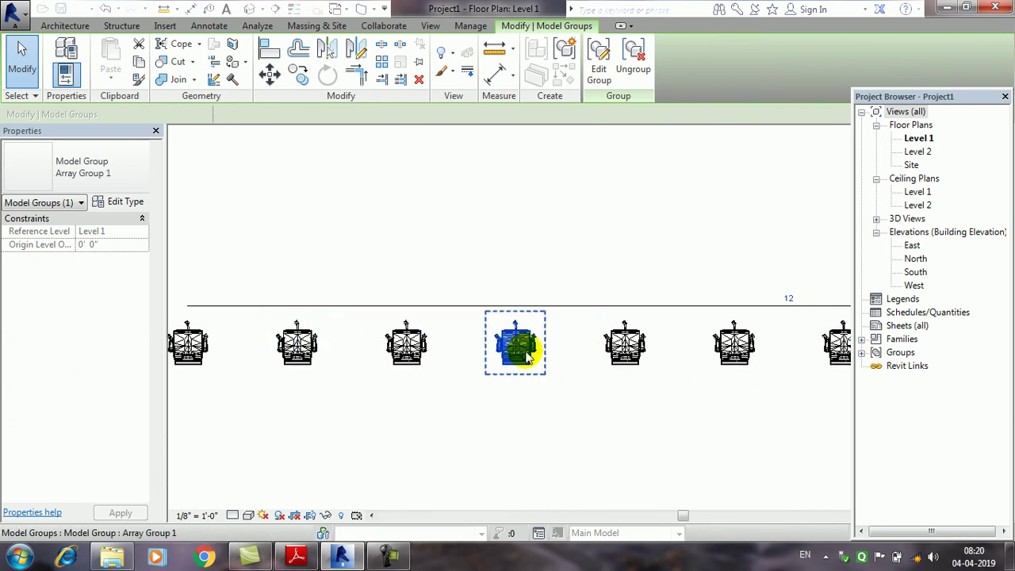
left_click(612, 70)
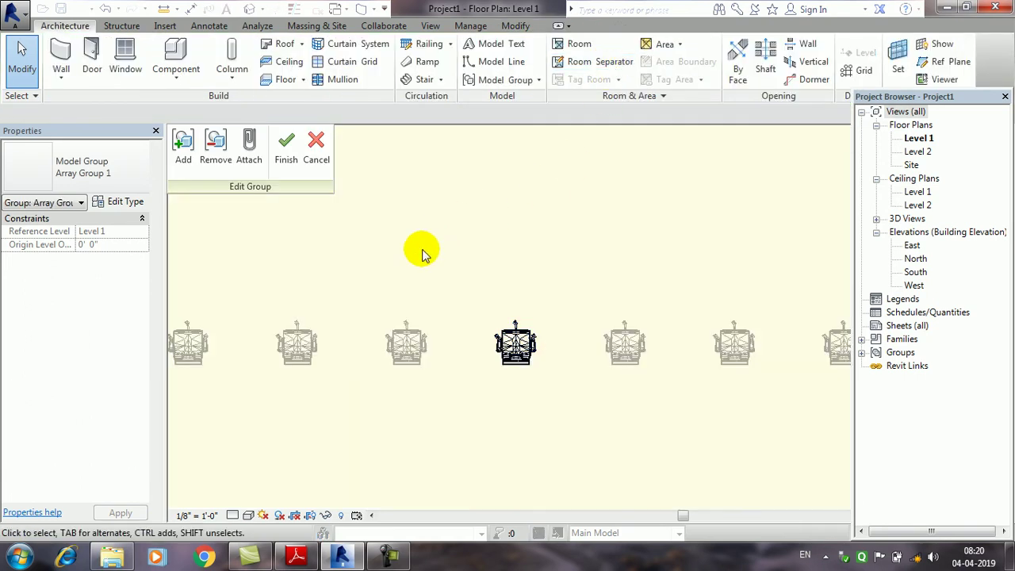
middle_click_drag(421, 252, 518, 247)
scroll(303, 294, "down", 1)
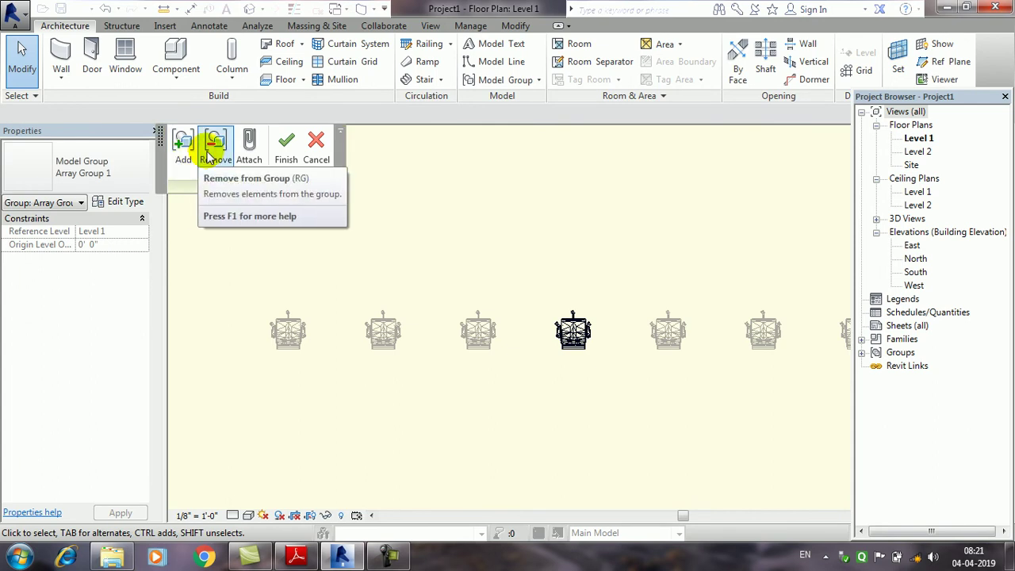
left_click(285, 143)
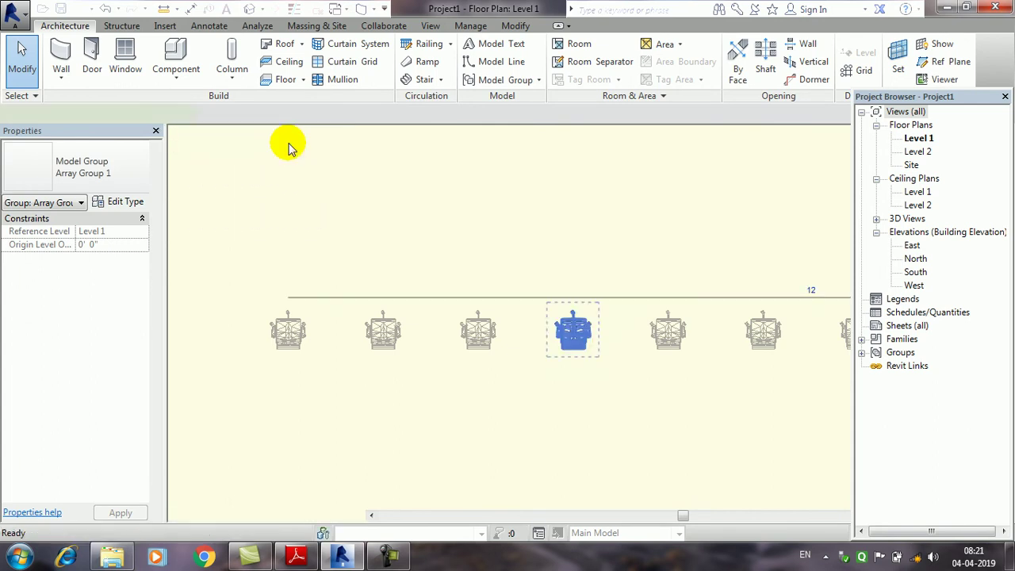
left_click(639, 52)
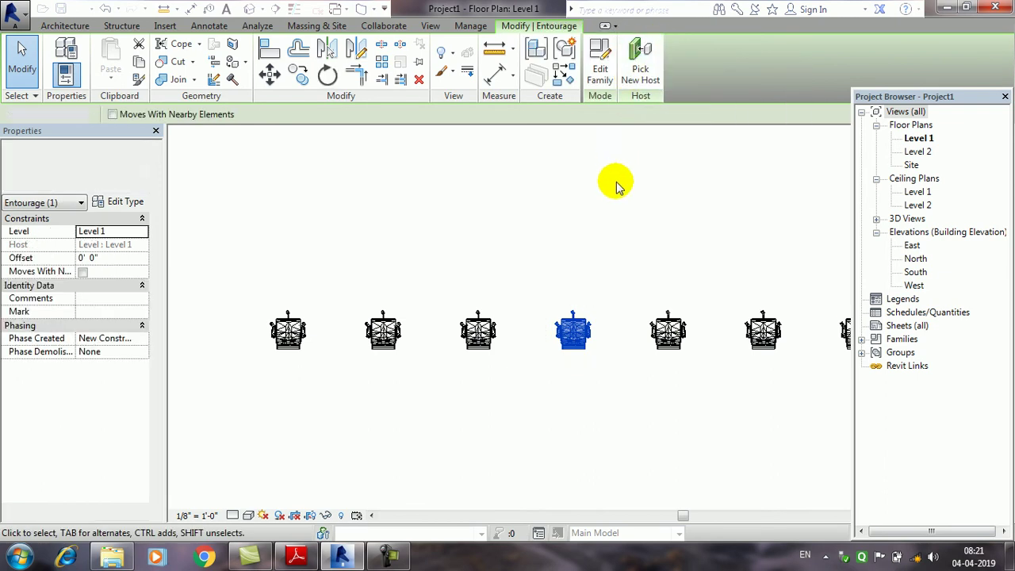
left_click(610, 230)
- Box-select the three chairs in the middle of the row and delete them
left_click(594, 325)
middle_click_drag(587, 410, 652, 397)
left_click(599, 333, "ctrl")
left_click(522, 324, "ctrl")
left_click(547, 396)
left_click_drag(623, 359, 390, 259)
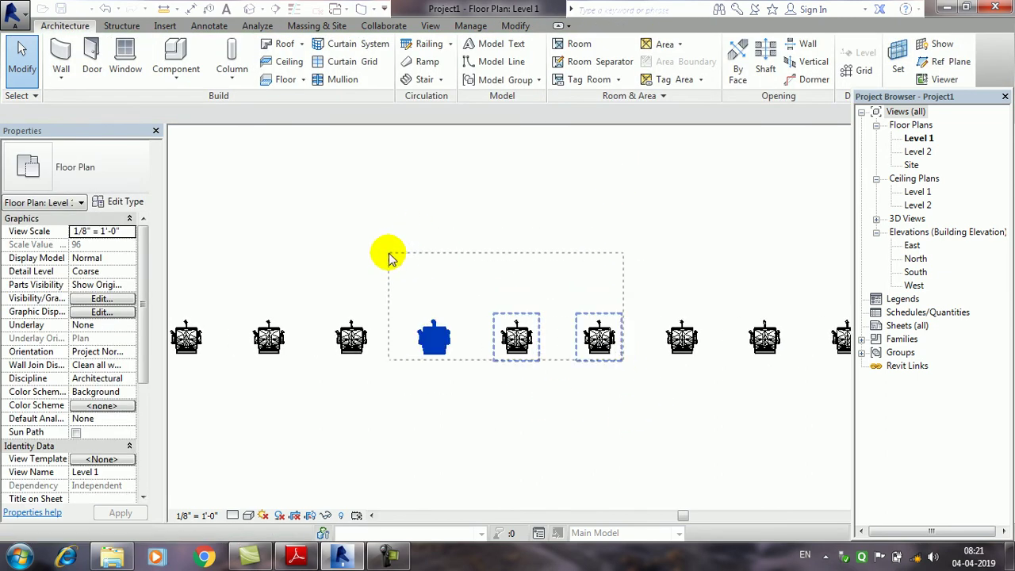
key("Delete")
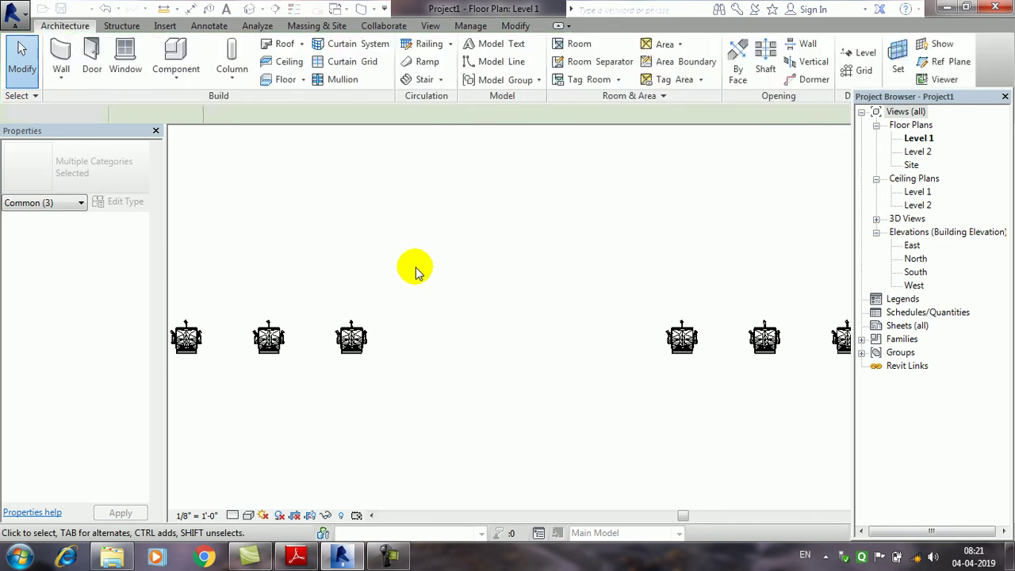
- Window-select all nine remaining chairs
scroll(417, 270, "down", 2)
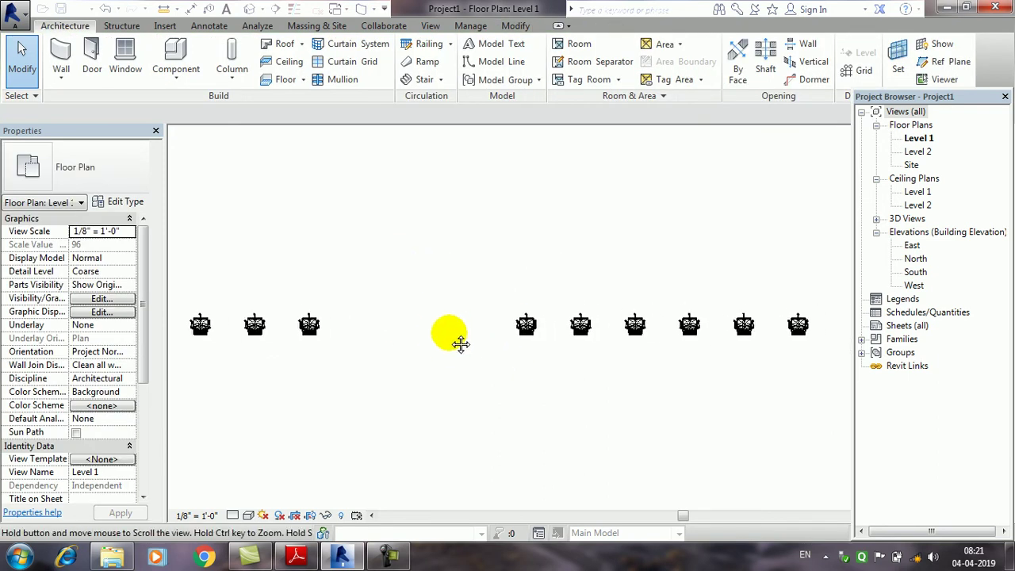
middle_click_drag(444, 380, 454, 396)
mouse_move(460, 405)
left_mouse_down()
mouse_move(421, 149)
mouse_move(400, 178)
left_mouse_up()
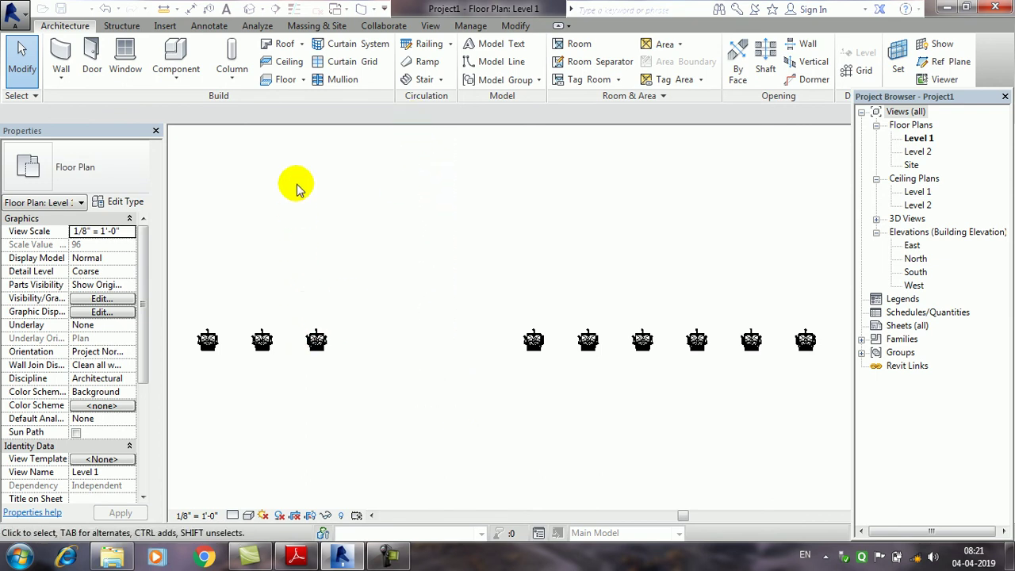
scroll(253, 297, "down", 2)
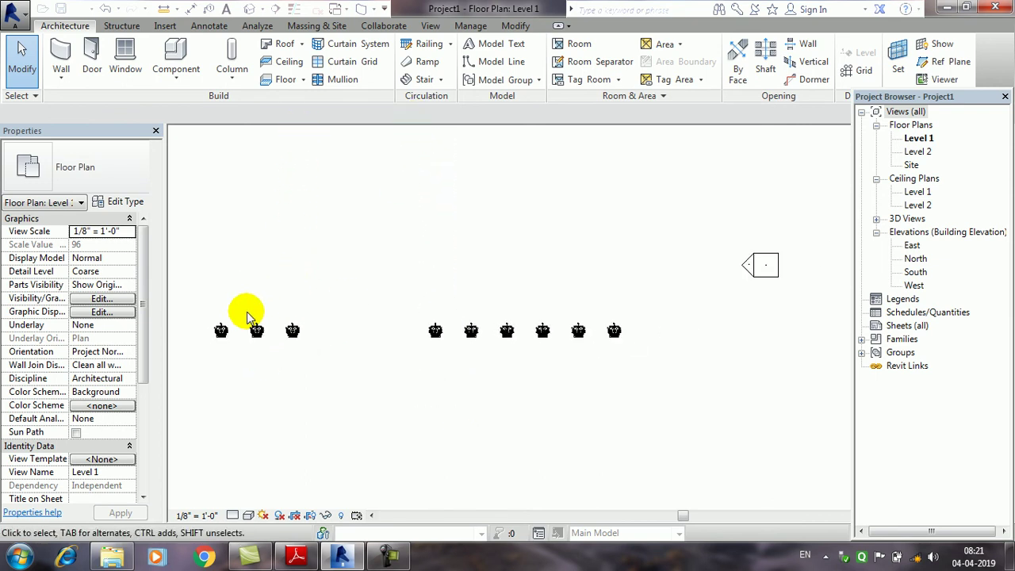
left_click_drag(199, 288, 673, 381)
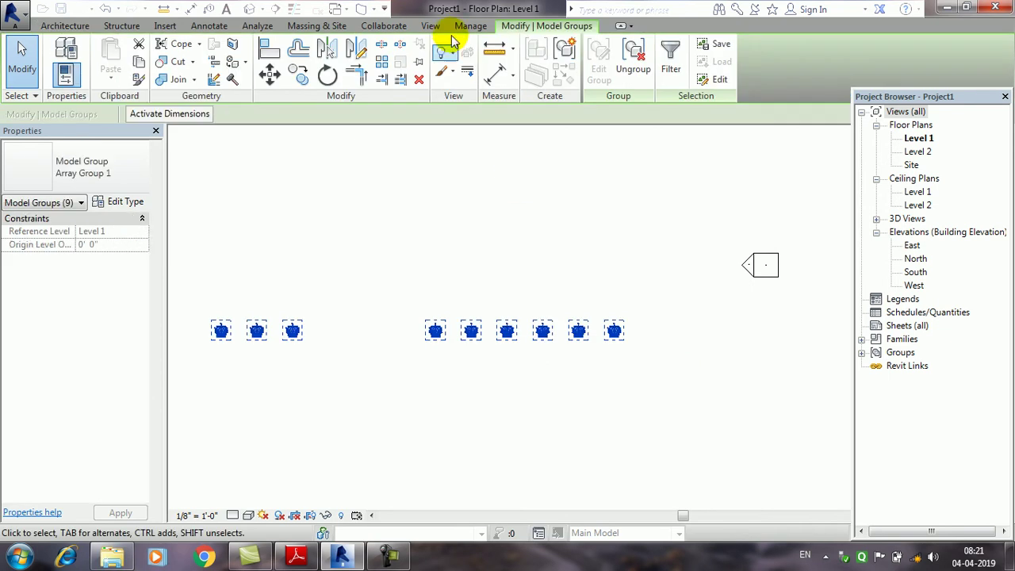
- Array the nine chairs upward into five parallel rows
left_click(382, 62)
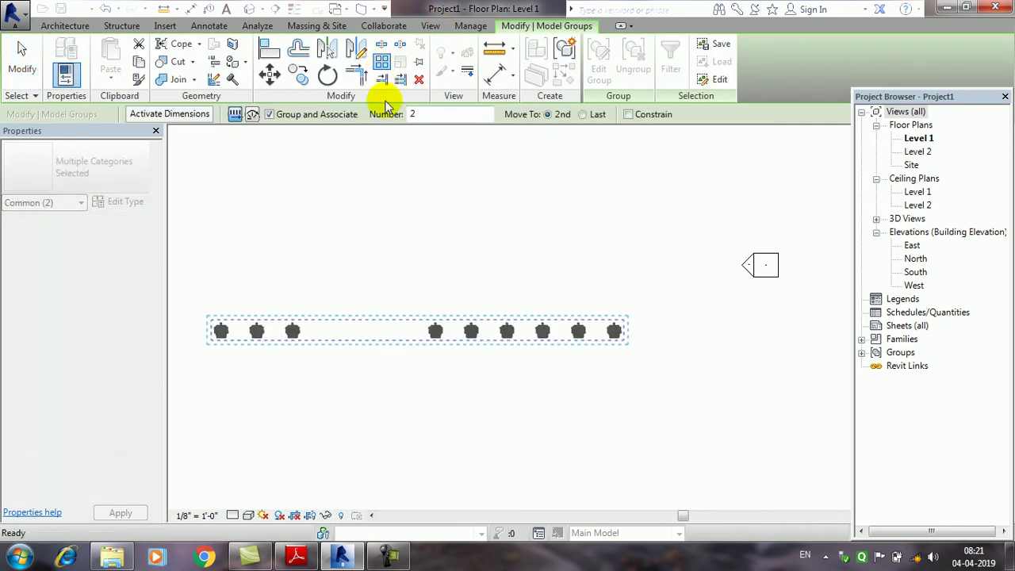
left_click(206, 342)
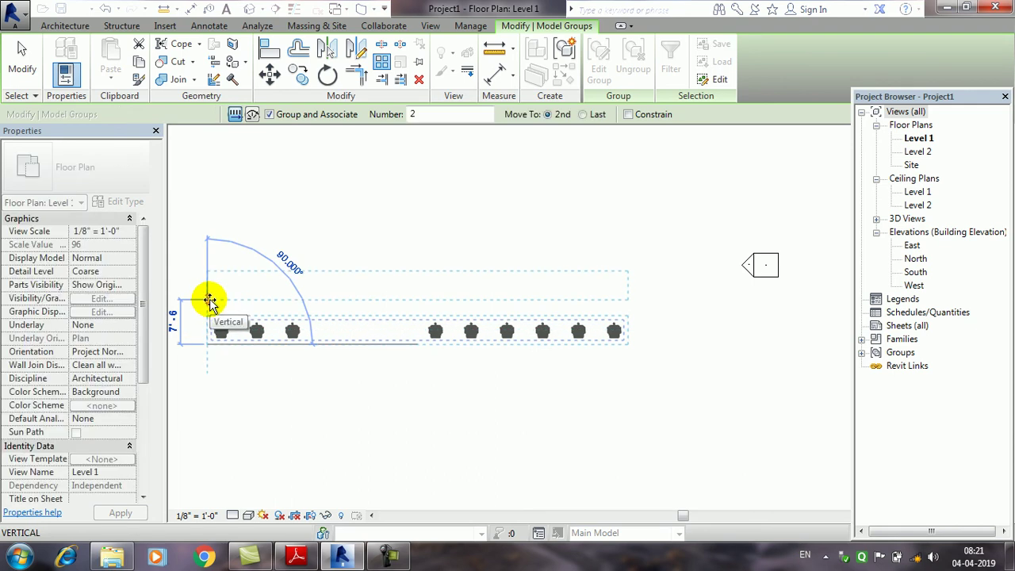
left_click(209, 301)
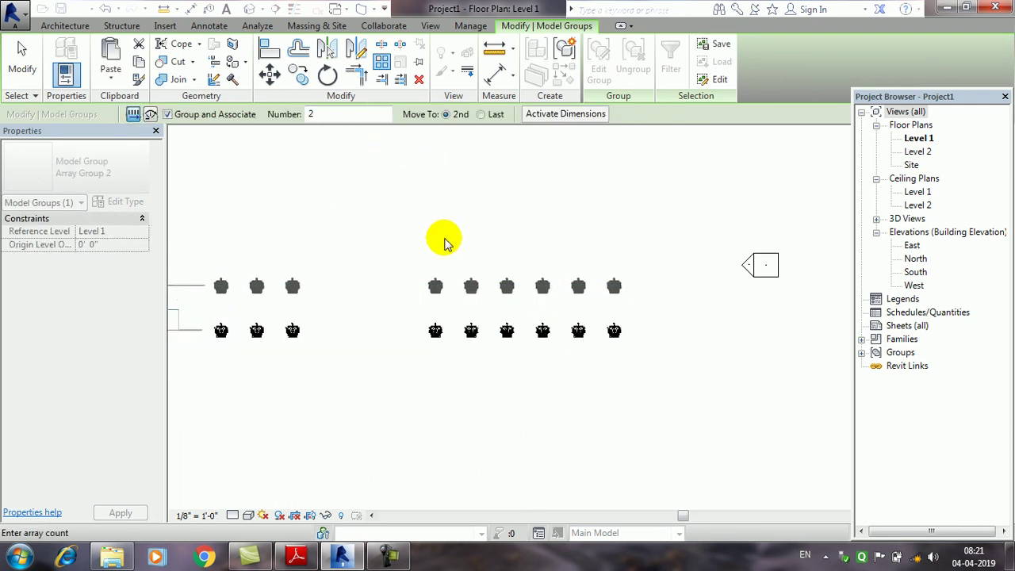
middle_click_drag(519, 270, 714, 279)
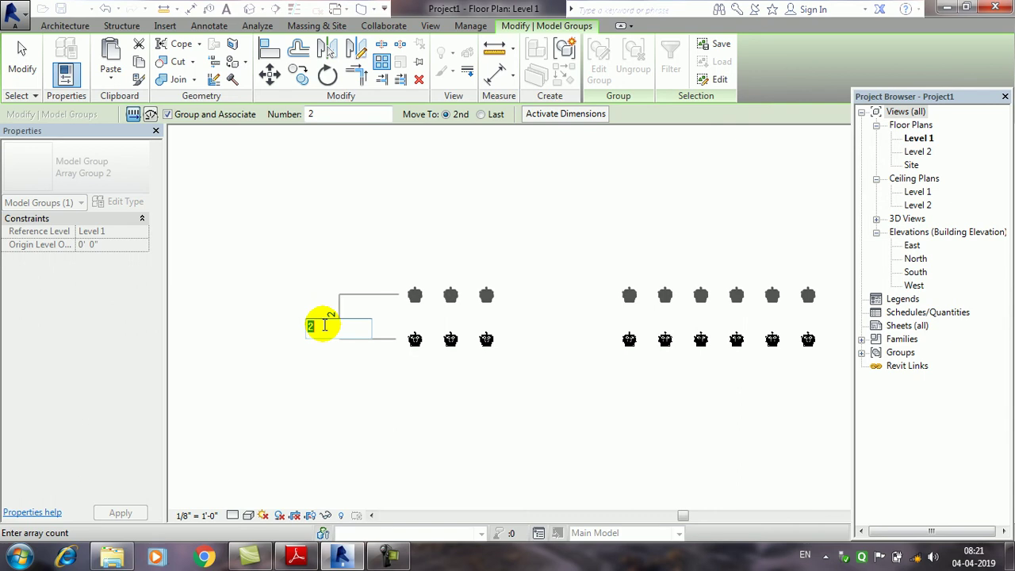
key("Return")
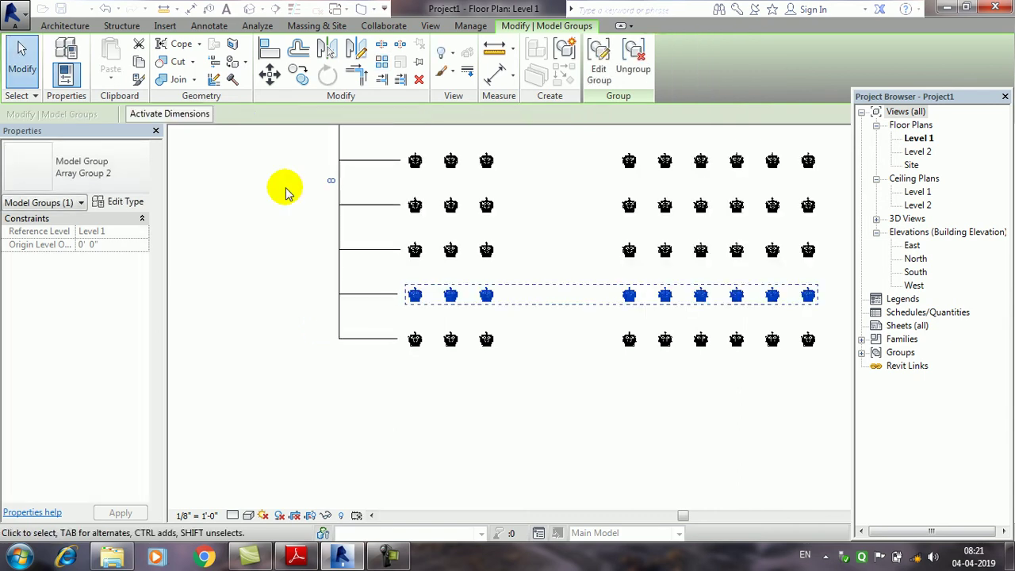
left_click(22, 57)
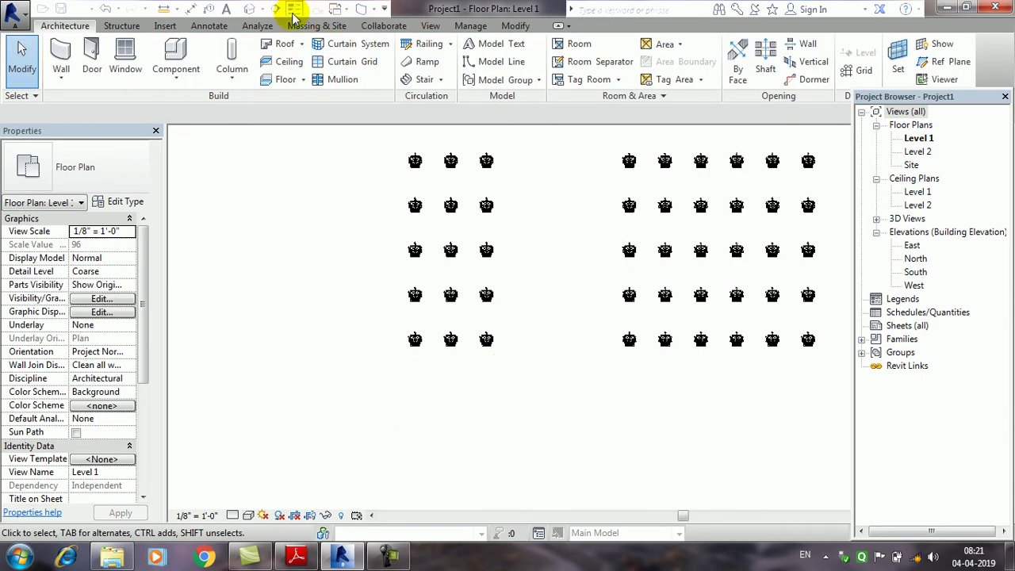
- Orbit the chair grid in the Default 3D View, then return to the single-chair plan
left_click(249, 9)
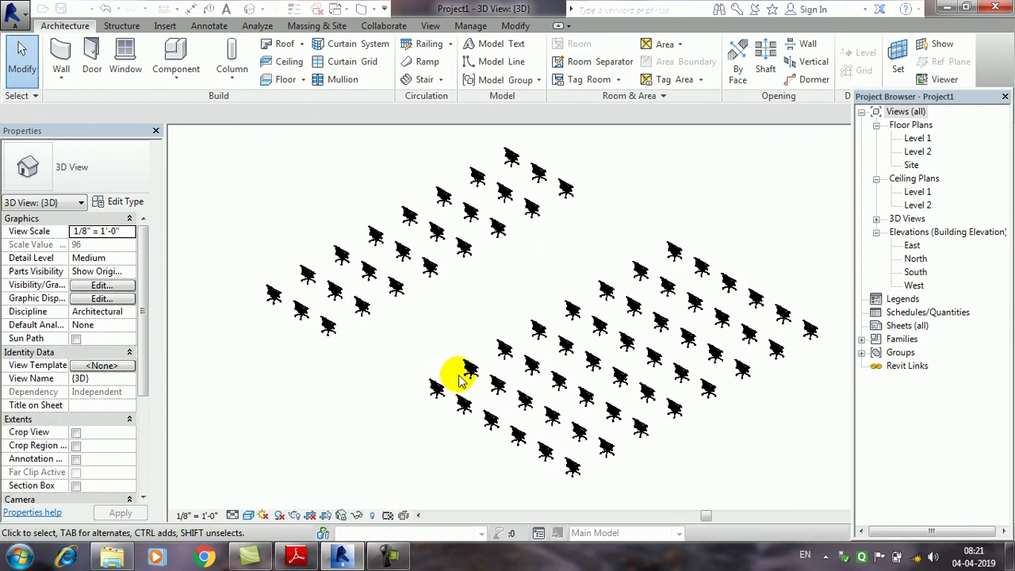
middle_click_drag(466, 377, 721, 349, "shift")
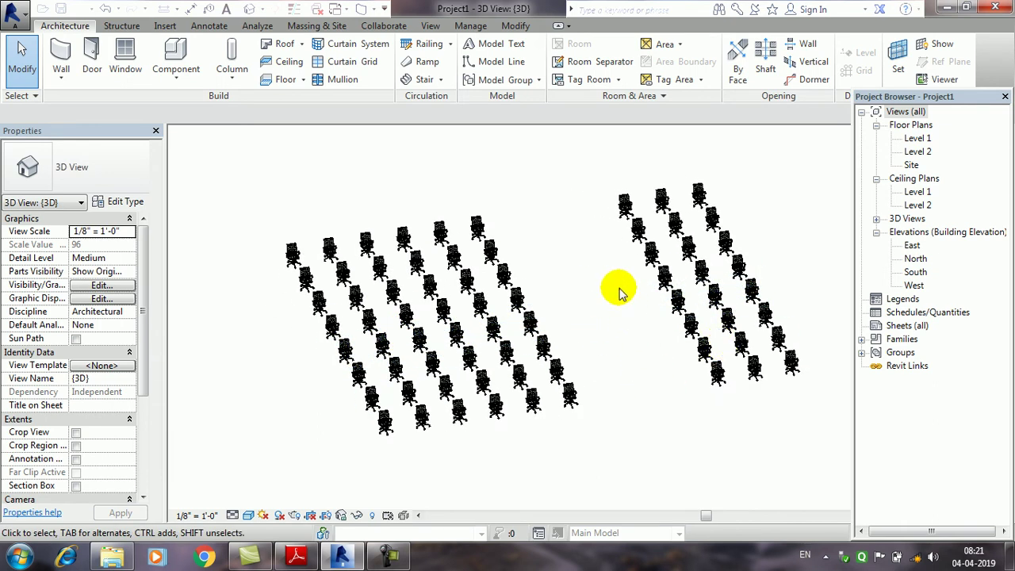
left_click(527, 393)
scroll(530, 414, "up", 2)
scroll(533, 417, "up", 2)
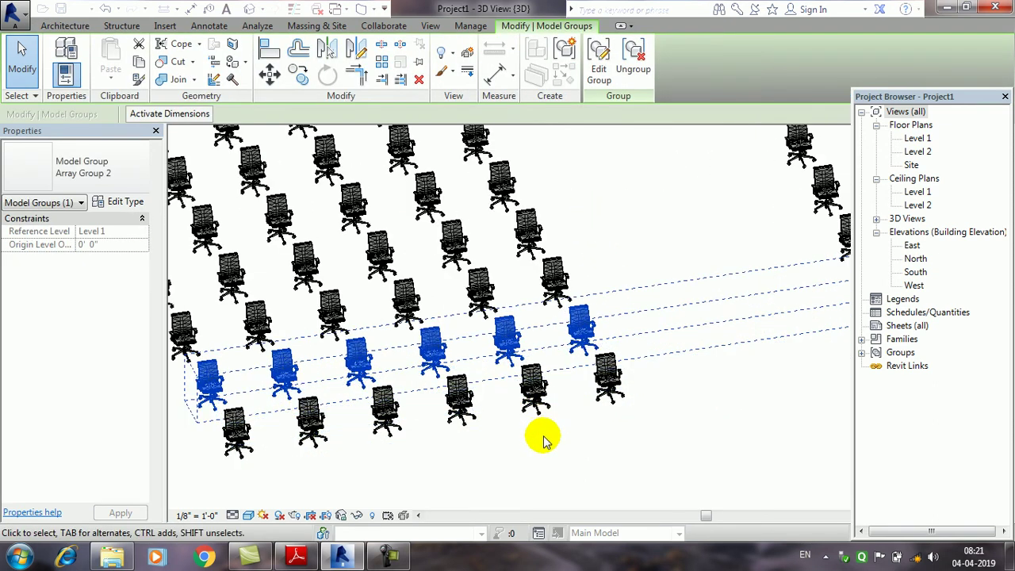
scroll(536, 437, "down", 1)
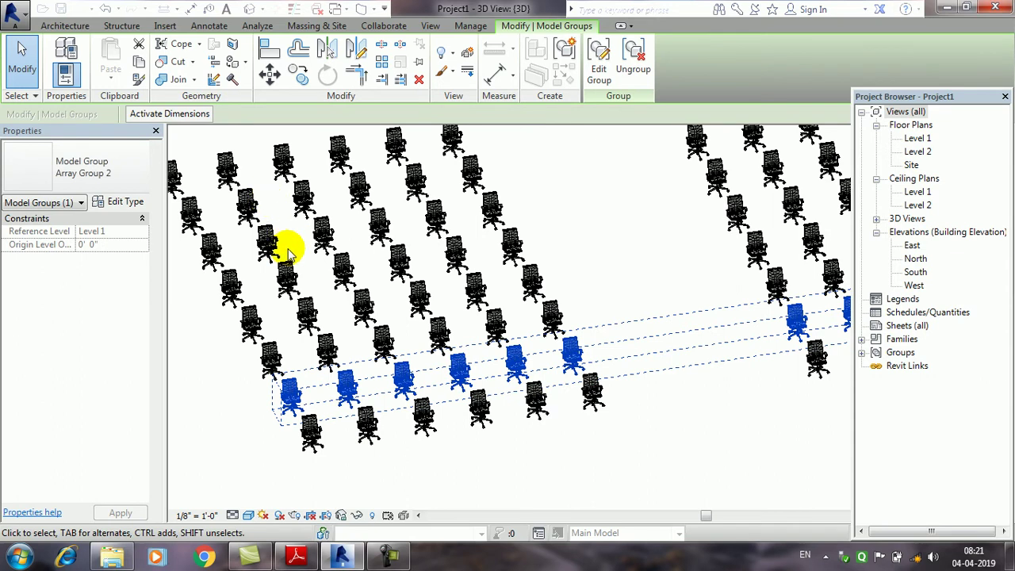
middle_click_drag(648, 373, 618, 412, "shift")
left_click(626, 420)
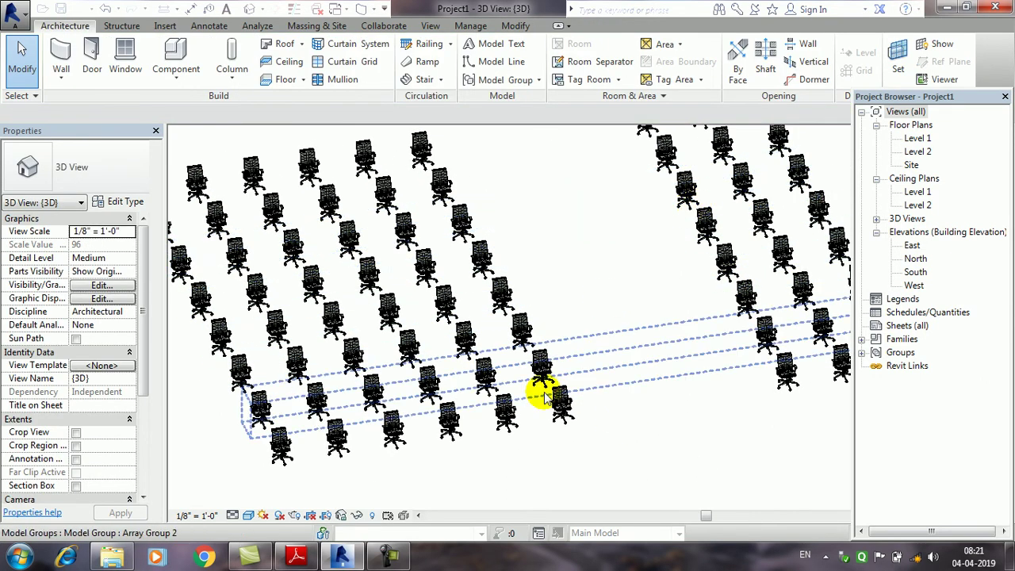
left_click(400, 559)
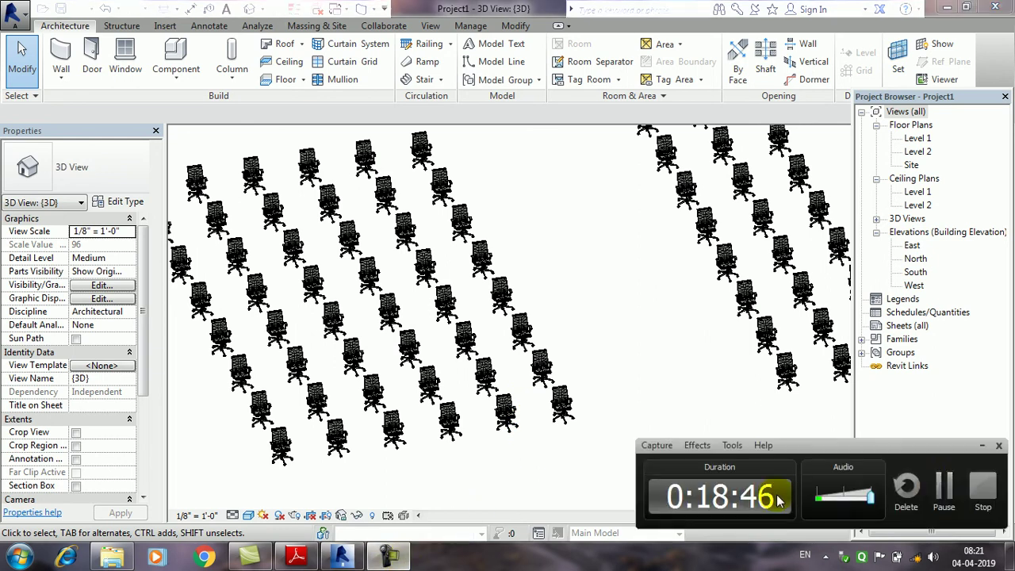
left_click(941, 494)
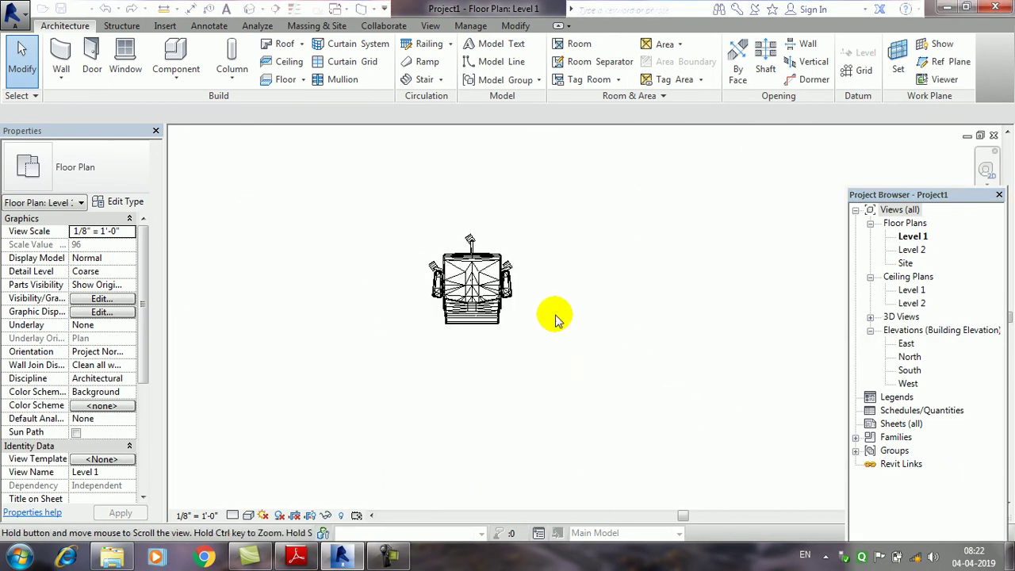
- Array the chair with Move To: Last, placing the second copy 20'-7" to the right
left_click(555, 316)
left_click(555, 316)
middle_click_drag(475, 231, 387, 242)
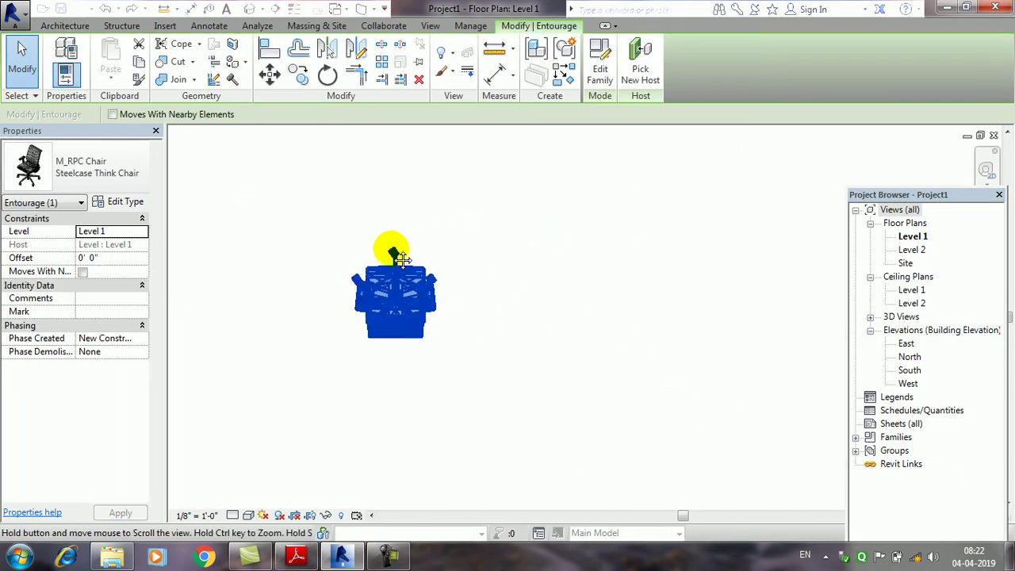
left_click(382, 62)
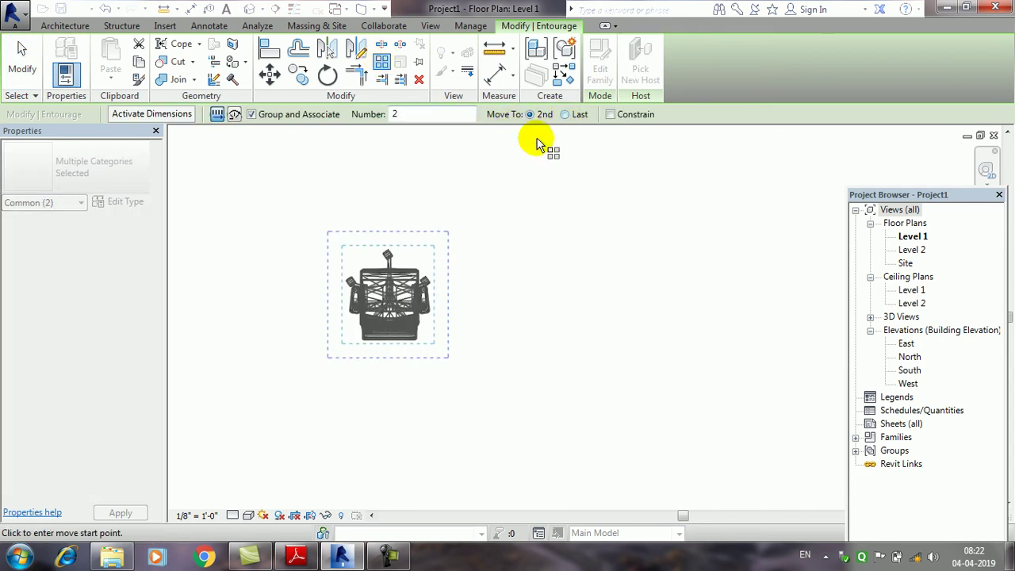
mouse_move(459, 300)
middle_mouse_down()
mouse_move(419, 328)
mouse_move(335, 344)
middle_mouse_up()
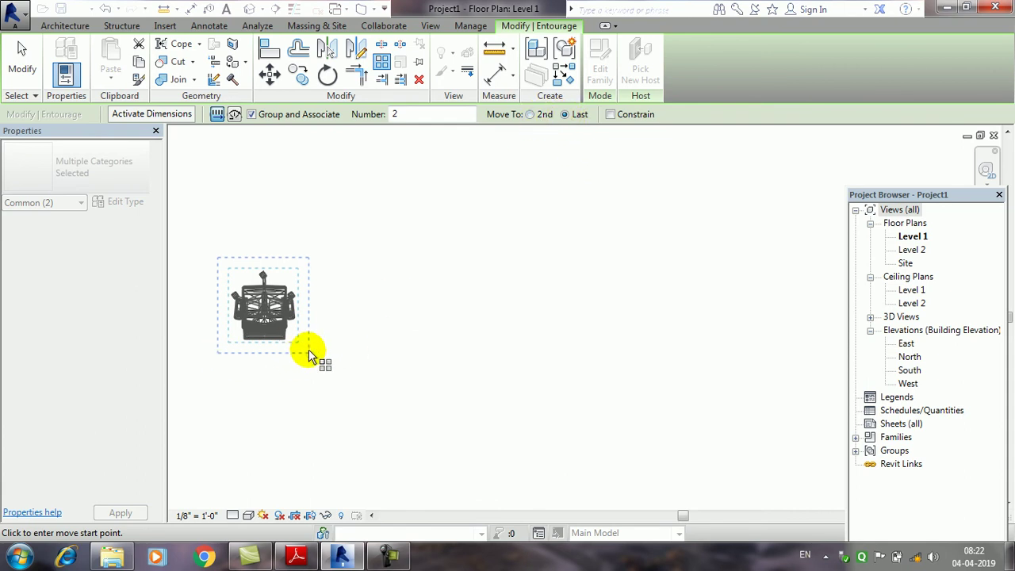
left_click(308, 324)
middle_click_drag(777, 344, 664, 337)
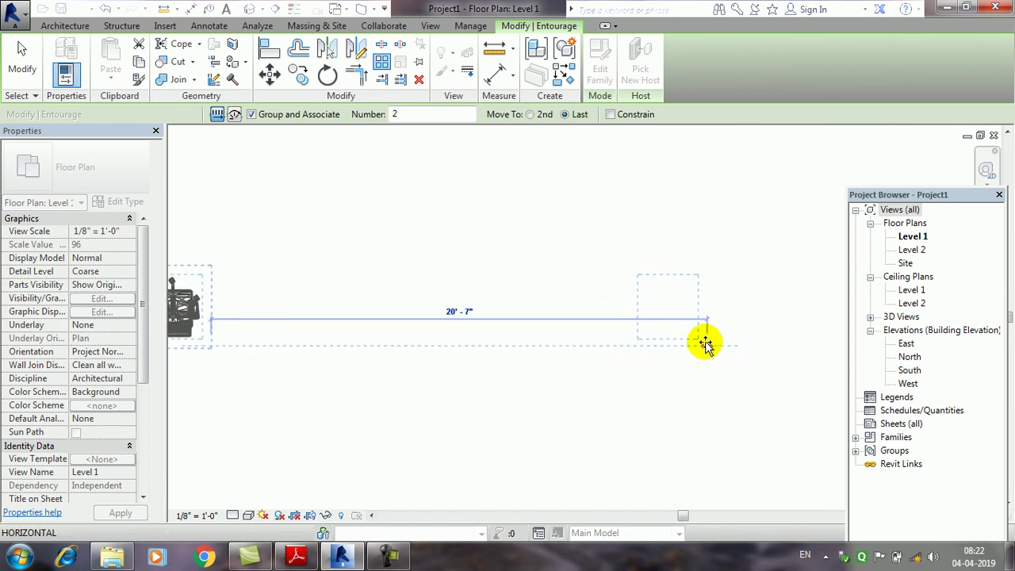
left_click(693, 343)
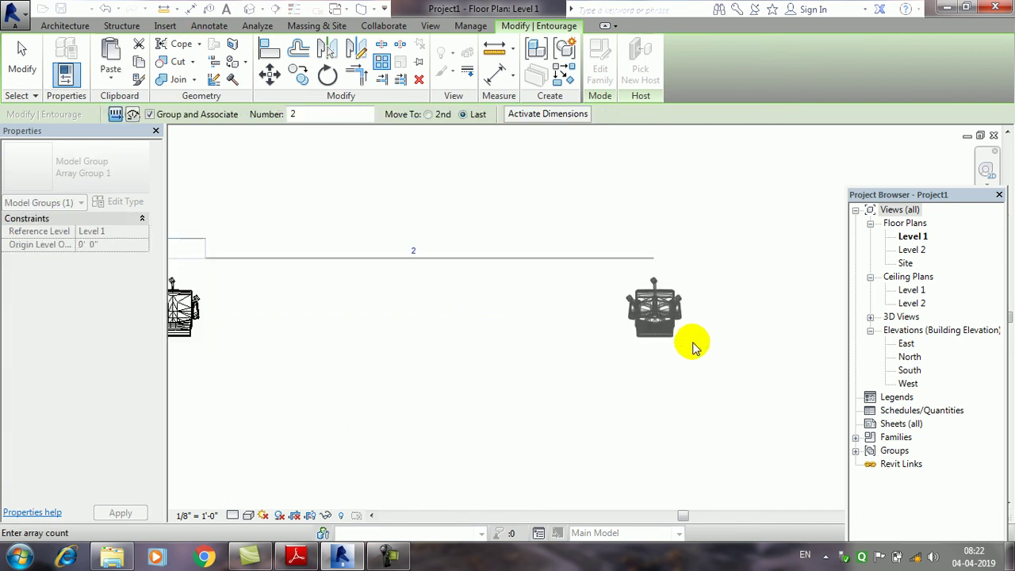
- Try array counts of 16 and then 10 for the chair row
left_click(417, 251)
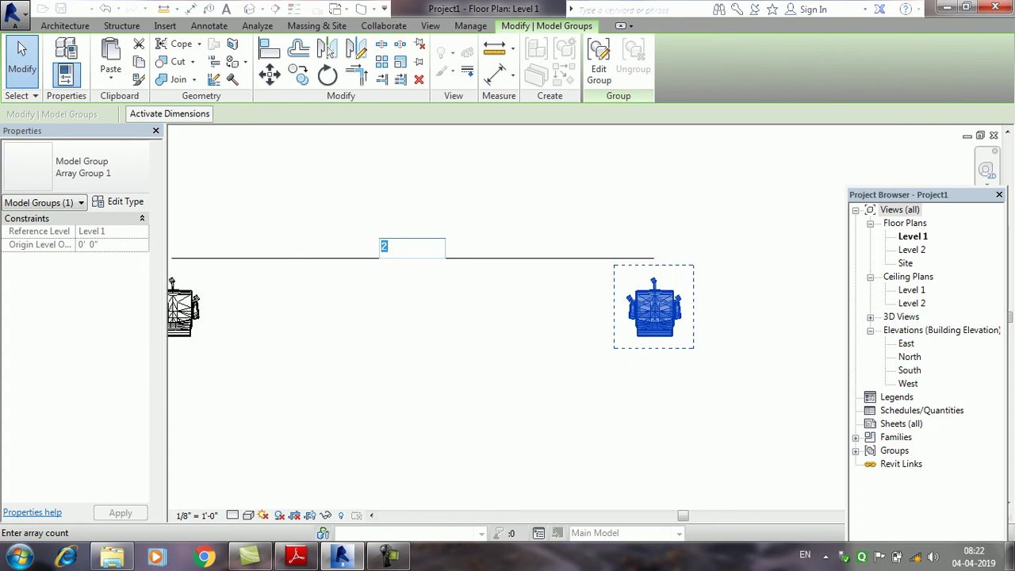
type("16")
left_click(446, 266)
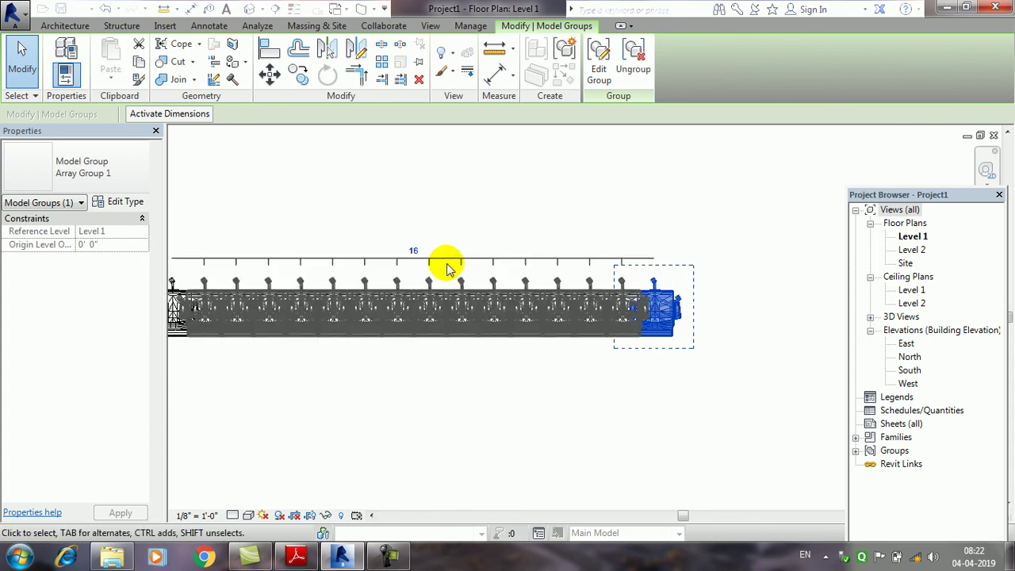
left_click(414, 250)
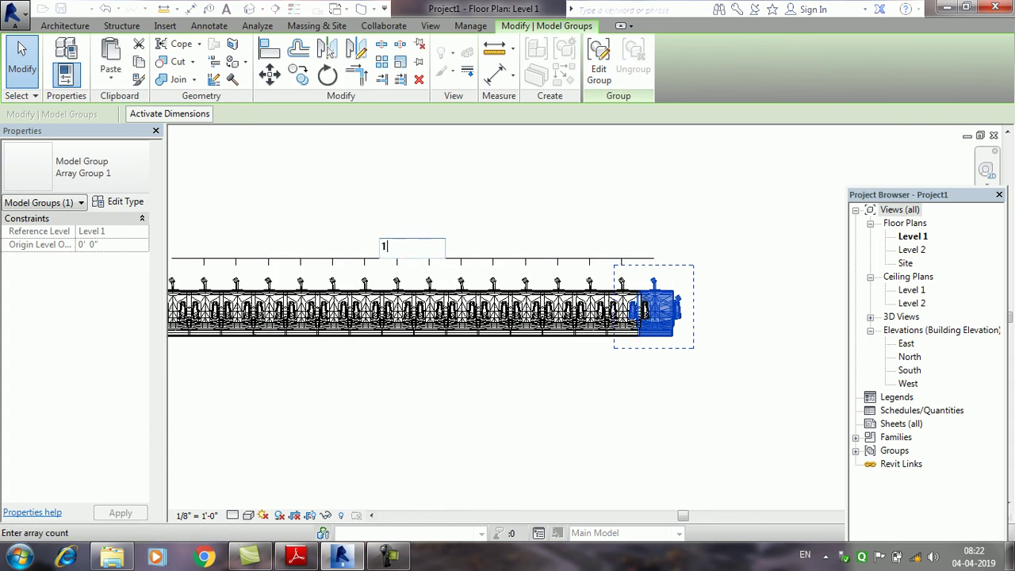
type("0")
left_click(424, 264)
- Reselect the chair array group and set its count to 9 chairs
scroll(415, 313, "up", 2)
scroll(415, 301, "up", 2)
scroll(420, 277, "up", 2)
middle_click_drag(415, 186, 436, 361)
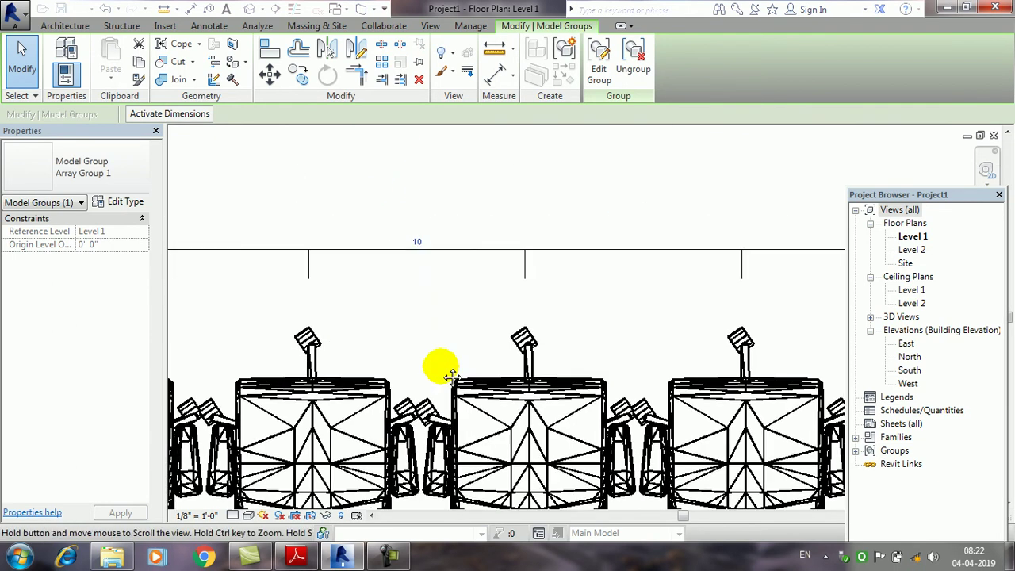
left_click(425, 252)
scroll(441, 331, "down", 2)
left_click(464, 361)
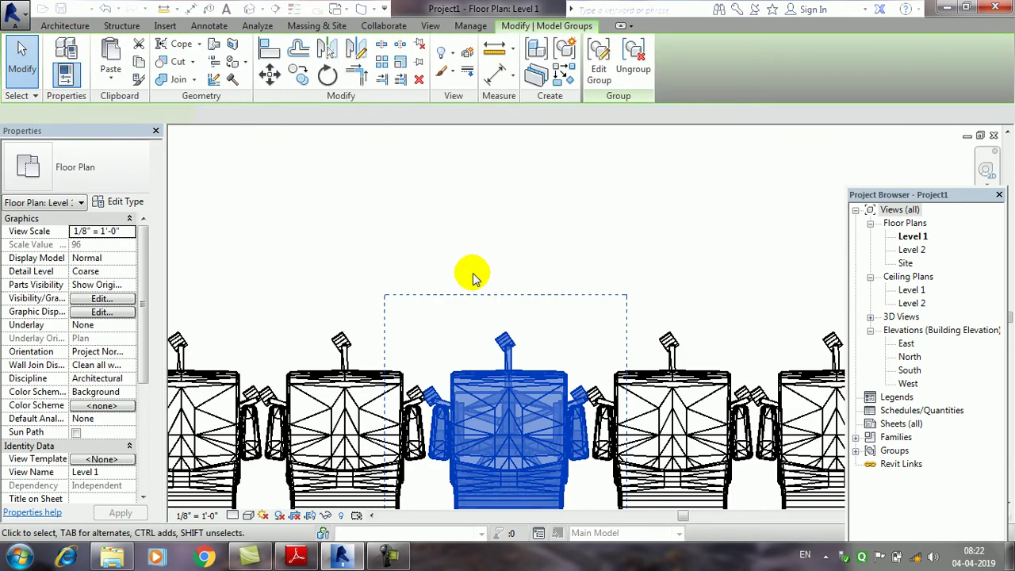
left_click(424, 264)
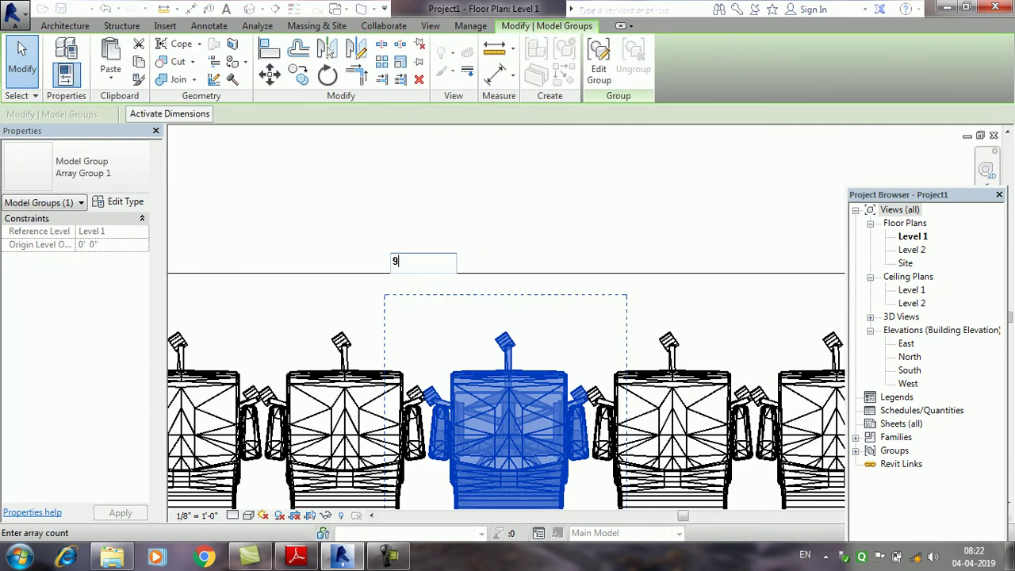
key("Return")
left_click(456, 262)
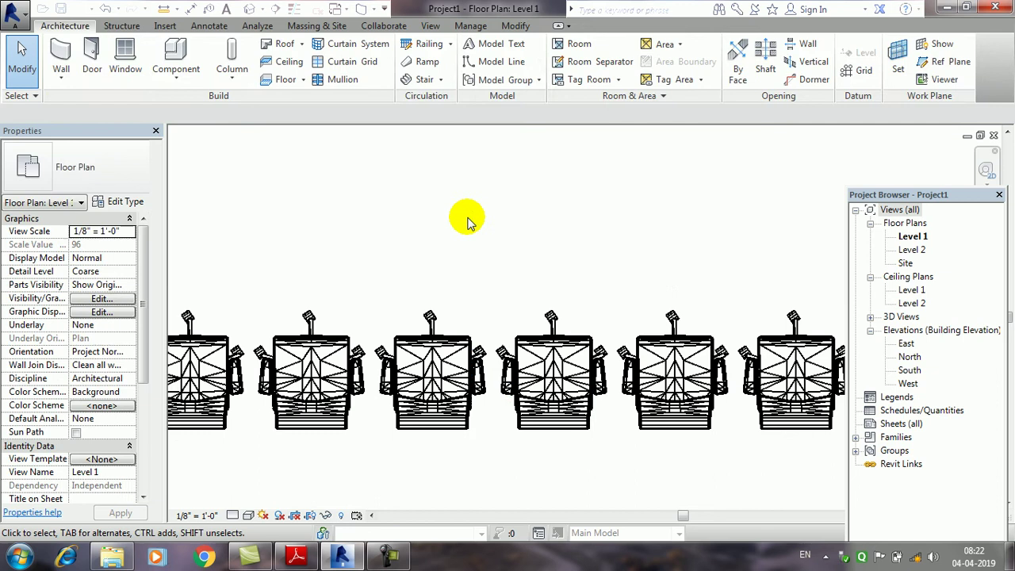
- Inspect the nine-chair row in the default 3D view, then close it and return to Level 1
left_click(248, 9)
middle_click_drag(562, 357, 387, 397, "shift")
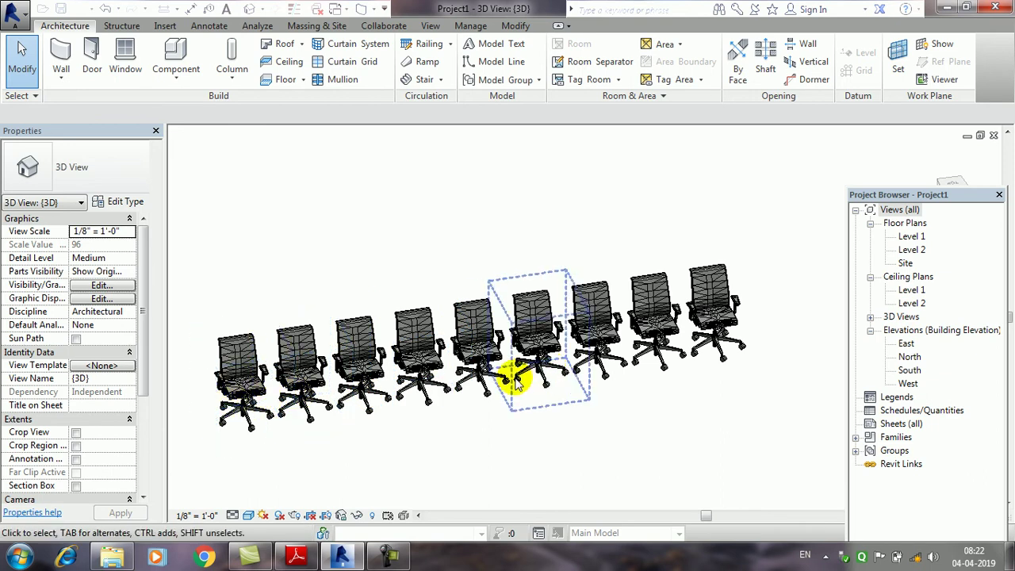
scroll(317, 385, "up", 2)
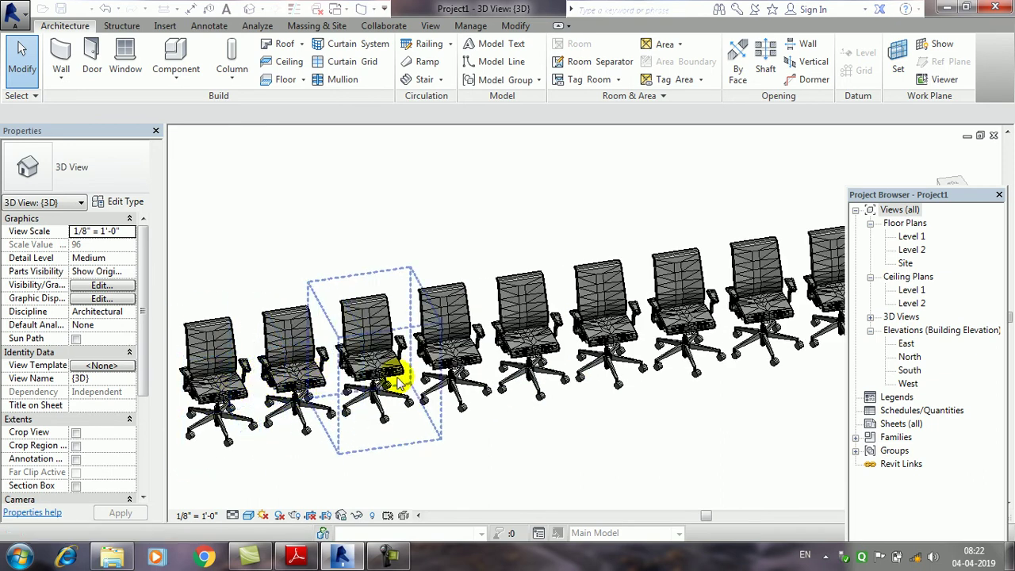
scroll(399, 373, "down", 3)
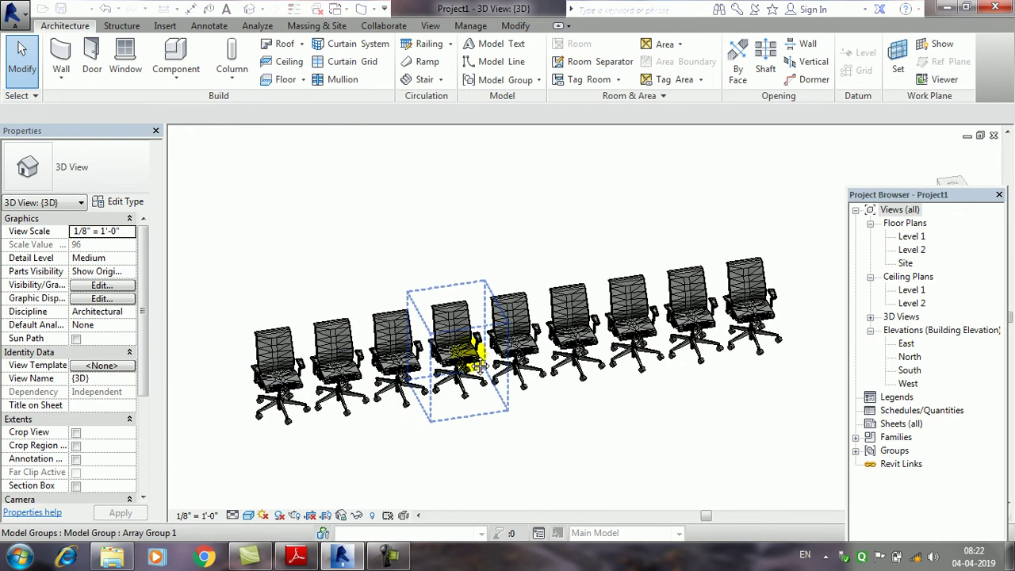
left_click(992, 136)
scroll(486, 406, "down", 2)
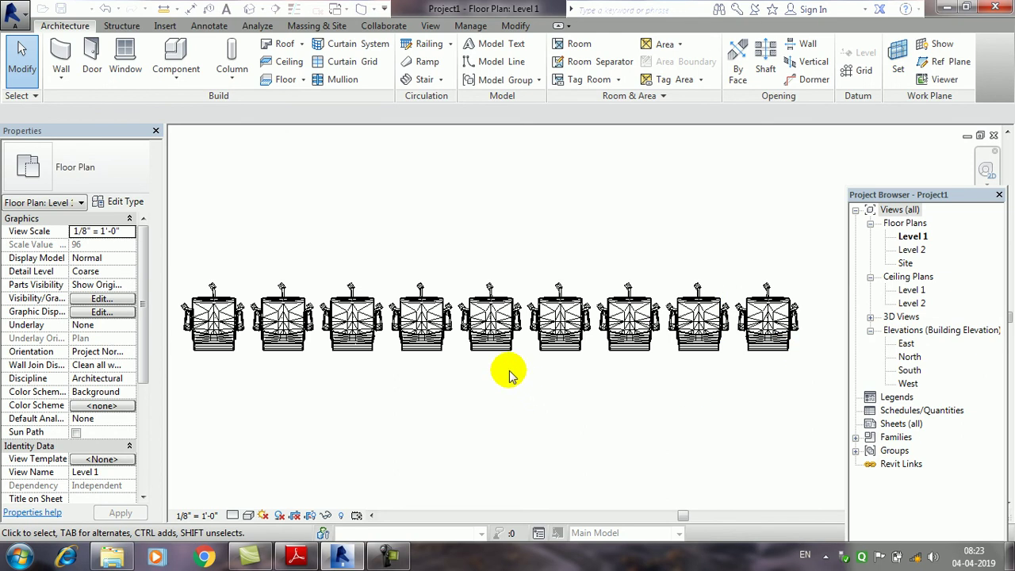
- Window-select all nine chair groups in the row
left_click(483, 369)
middle_click_drag(525, 404, 595, 427)
key("Escape")
left_click(260, 352)
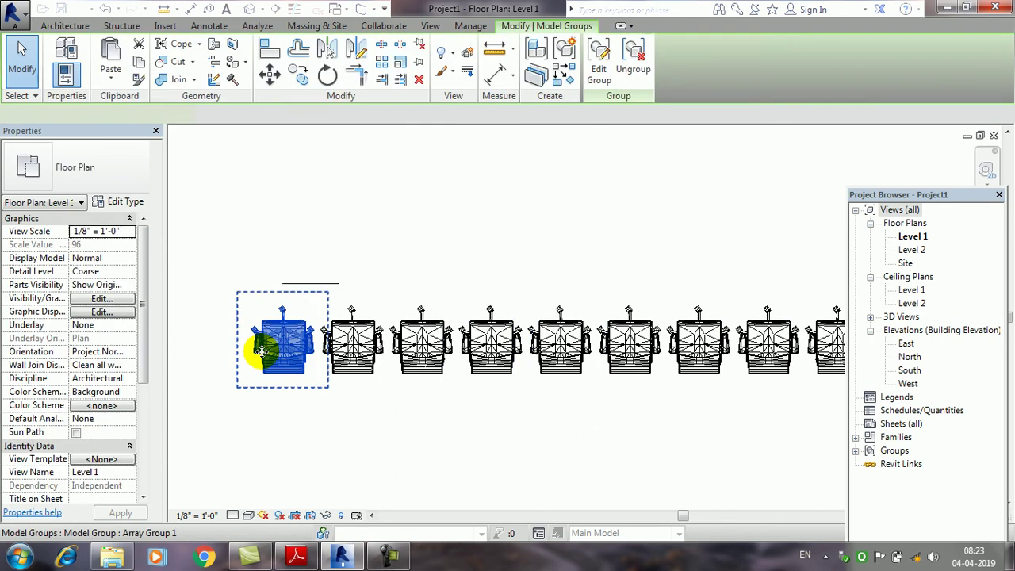
left_click(413, 403)
scroll(380, 356, "down", 2)
mouse_move(256, 295)
left_mouse_down()
mouse_move(521, 421)
mouse_move(825, 420)
left_mouse_up()
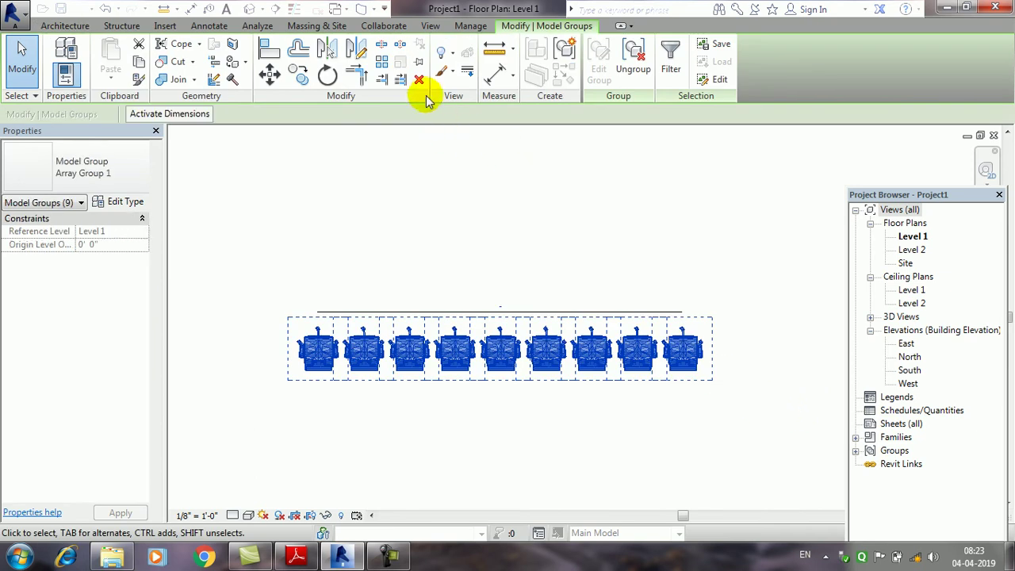
- Array the selected row vertically upward with a count of 9 rows
left_click(384, 67)
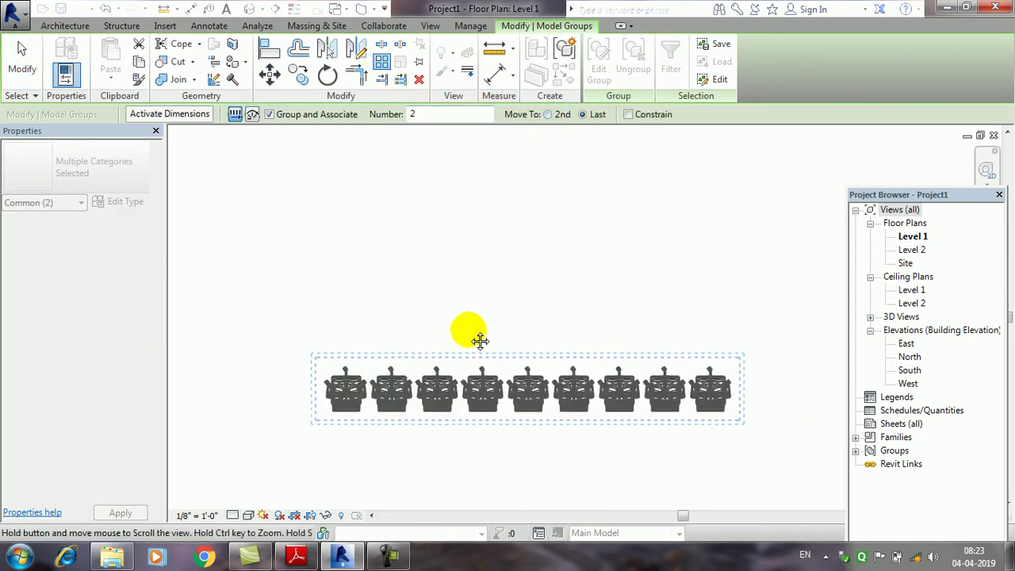
middle_click_drag(478, 340, 369, 458)
left_click(337, 466)
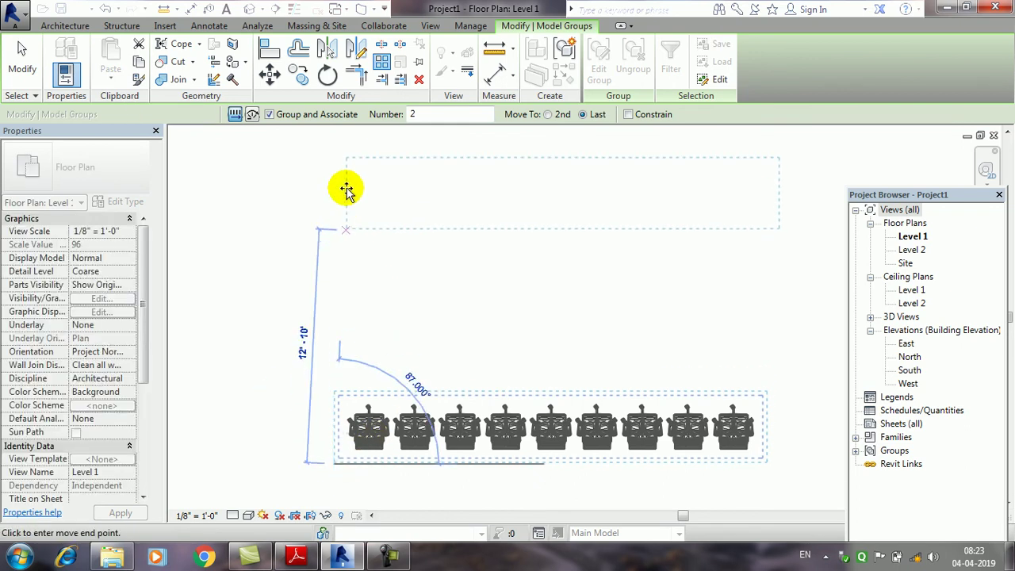
middle_click_drag(344, 188, 333, 262)
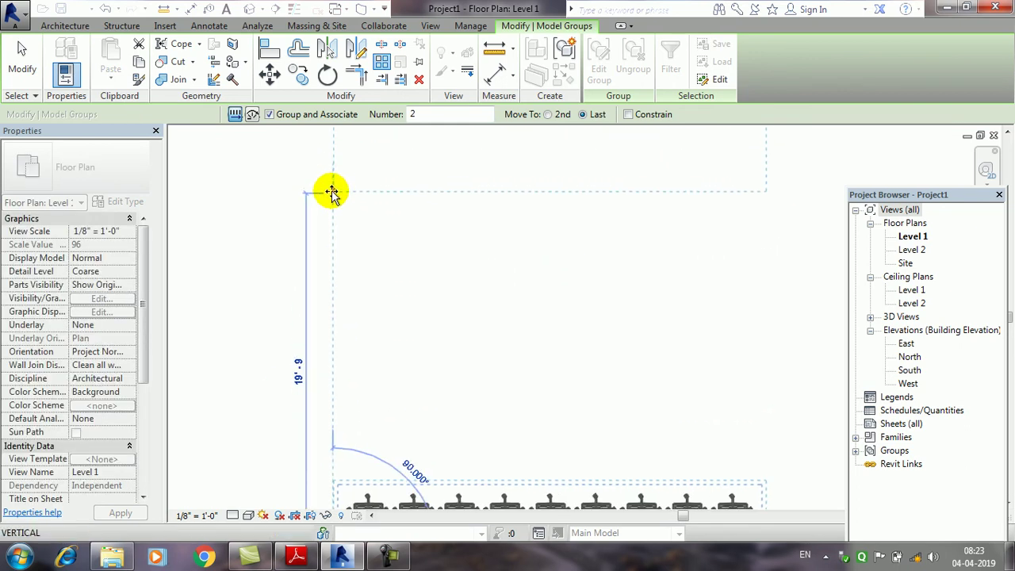
left_click(329, 190)
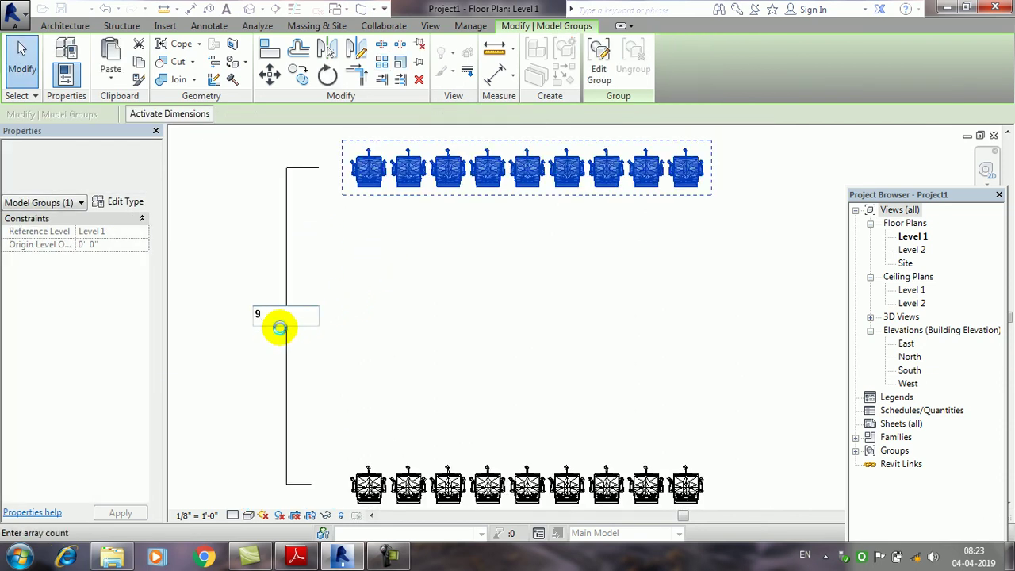
key("Return")
- Show the 81-chair grid in the default 3D view with a different shading style
left_click(246, 264)
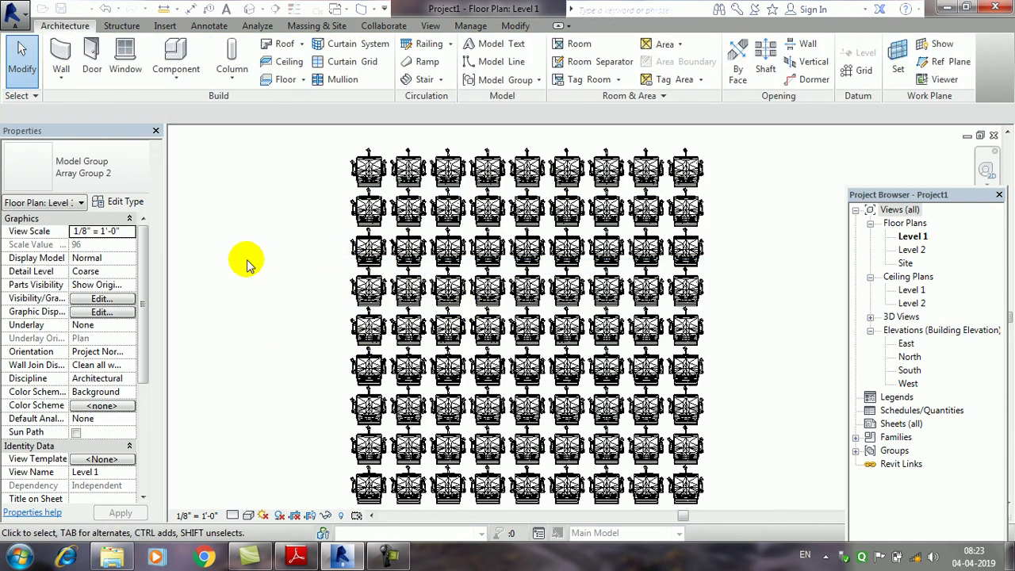
left_click(252, 9)
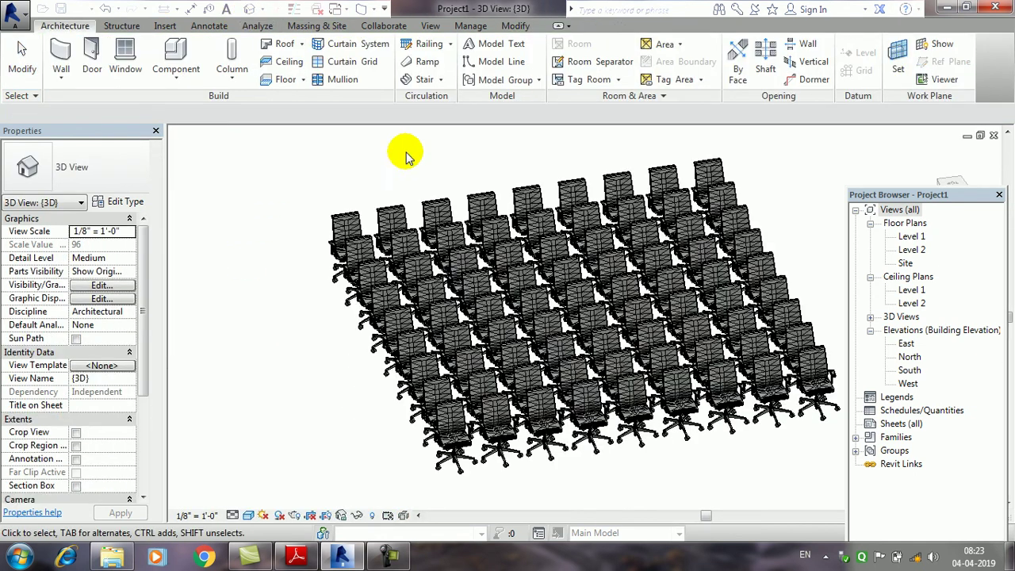
mouse_move(511, 270)
middle_mouse_down()
mouse_move(447, 278)
mouse_move(493, 309)
middle_mouse_up()
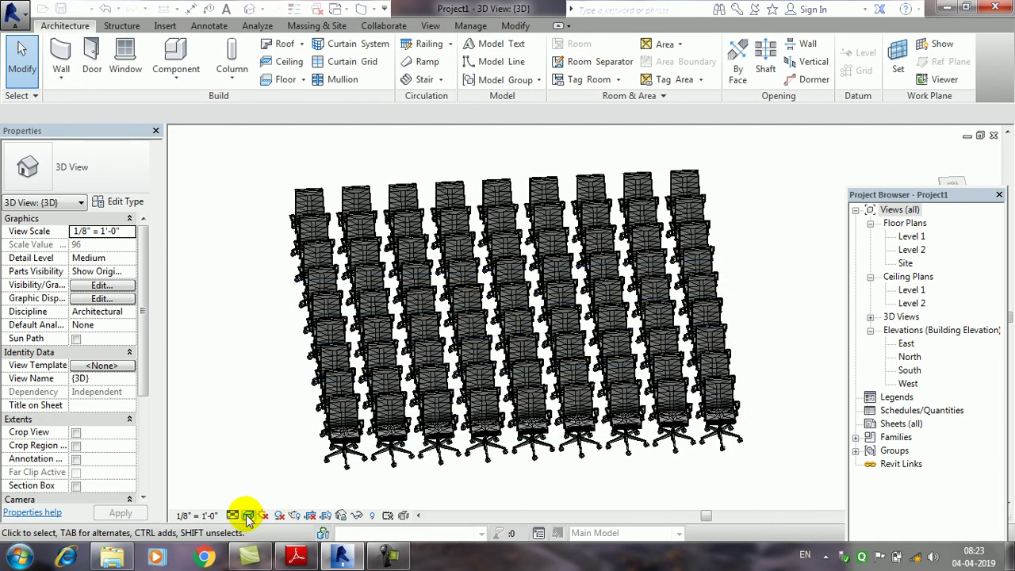
left_click(248, 516)
left_click(264, 482)
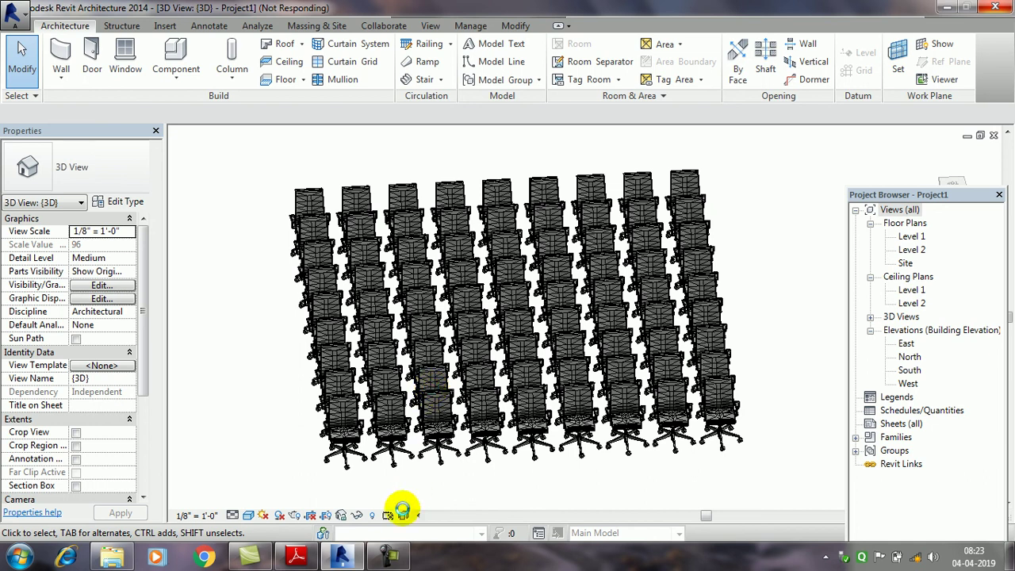
left_click(389, 555)
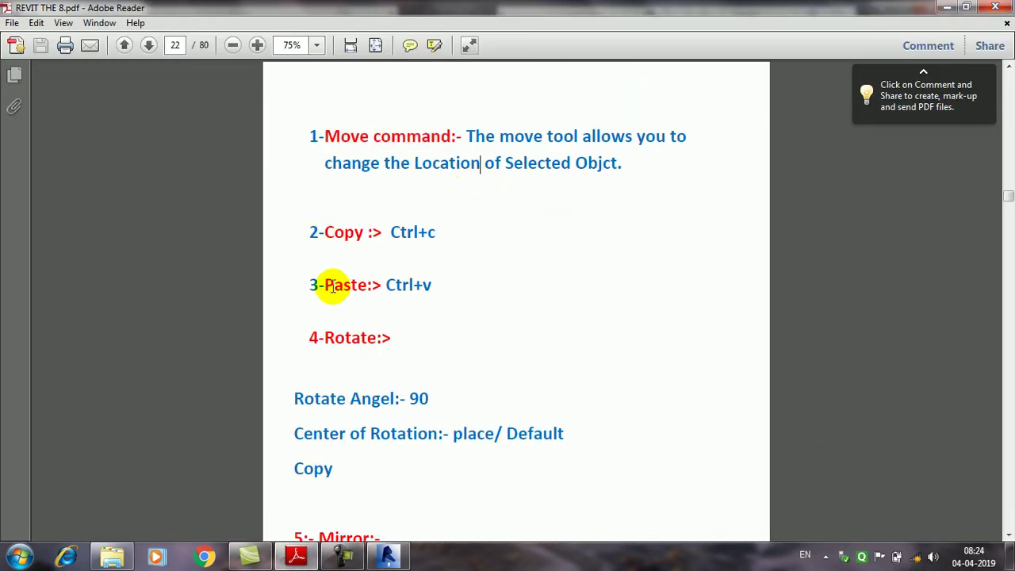
- Scroll through the modify-command notes in REVIT THE 8.pdf, highlighting key lines
left_click_drag(325, 286, 421, 290)
scroll(356, 312, "down", 2)
left_click_drag(317, 263, 391, 265)
scroll(367, 315, "down", 2)
scroll(367, 315, "down", 3)
scroll(357, 327, "down", 2)
scroll(320, 287, "down", 2)
left_click_drag(318, 178, 468, 186)
scroll(362, 322, "down", 2)
left_click_drag(319, 323, 428, 331)
scroll(412, 349, "down", 3)
scroll(396, 363, "down", 4)
scroll(373, 349, "down", 2)
scroll(354, 301, "down", 2)
scroll(383, 296, "down", 2)
scroll(408, 325, "down", 3)
mouse_move(325, 225)
left_mouse_down()
mouse_move(408, 223)
mouse_move(427, 252)
left_mouse_up()
scroll(356, 313, "down", 2)
left_click_drag(324, 337, 456, 343)
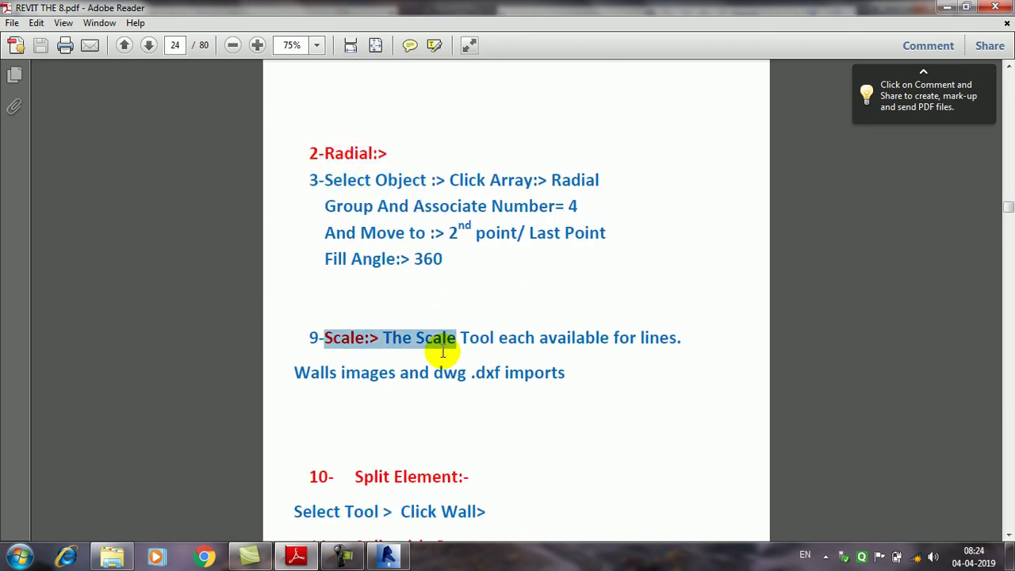
scroll(432, 347, "down", 4)
- Keep reading, highlighting the Split Element heading and the following sections
left_click_drag(351, 331, 497, 339)
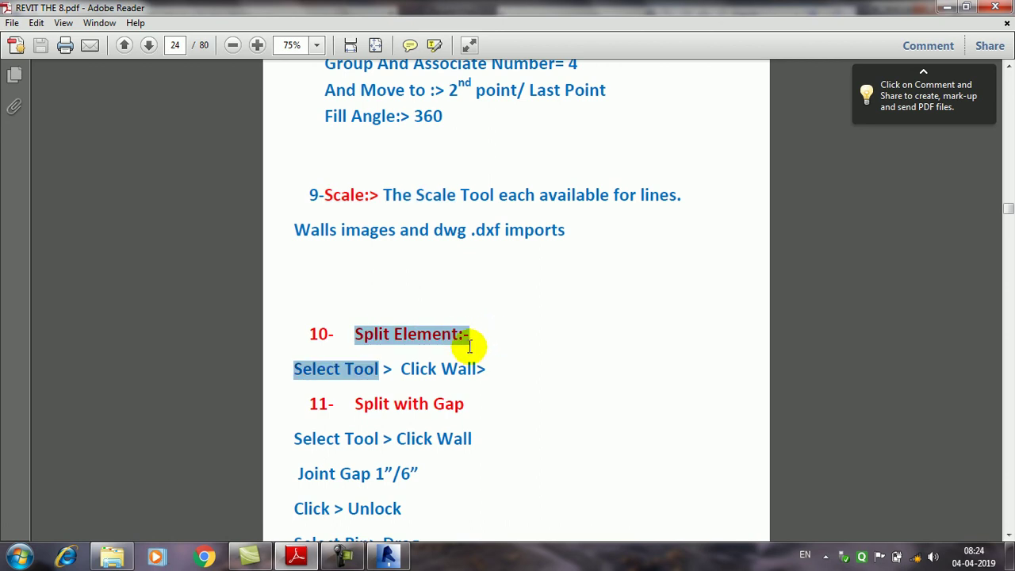
scroll(469, 346, "down", 3)
left_click_drag(354, 295, 525, 304)
scroll(391, 324, "down", 4)
scroll(394, 321, "down", 5)
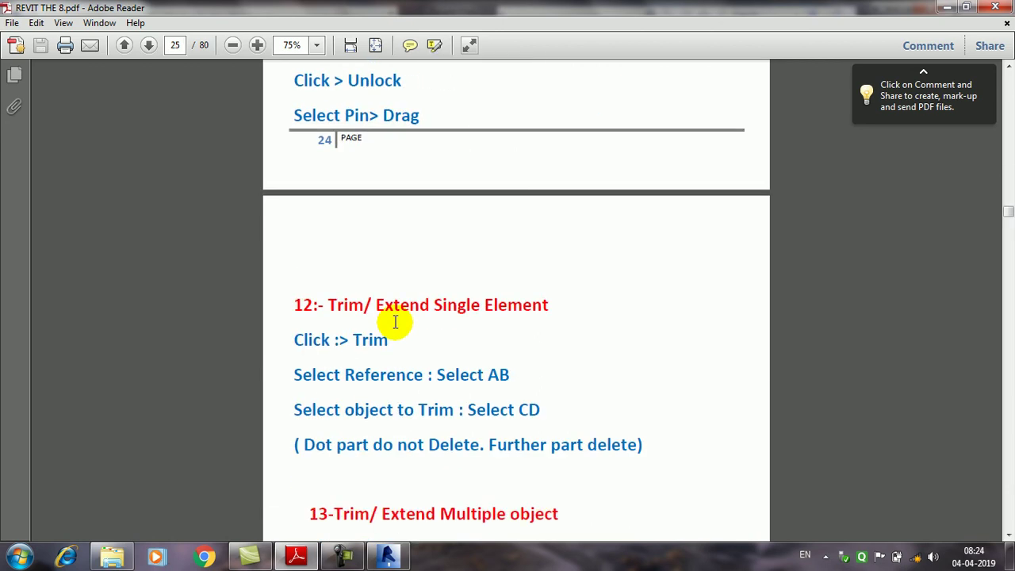
scroll(395, 321, "down", 1)
left_click_drag(330, 267, 547, 269)
scroll(507, 274, "down", 1)
scroll(428, 302, "down", 2)
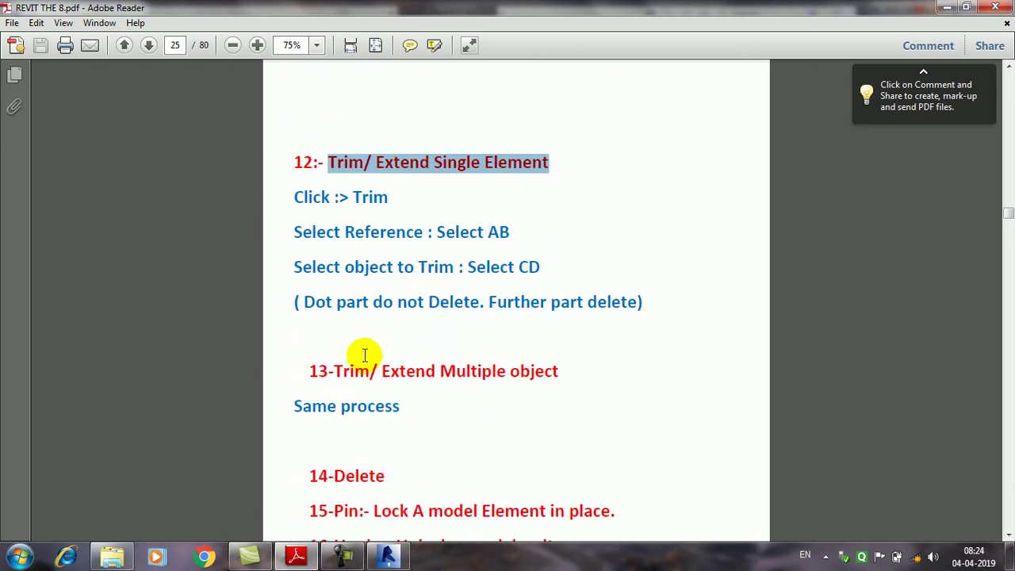
left_click_drag(343, 379, 516, 381)
scroll(511, 365, "down", 3)
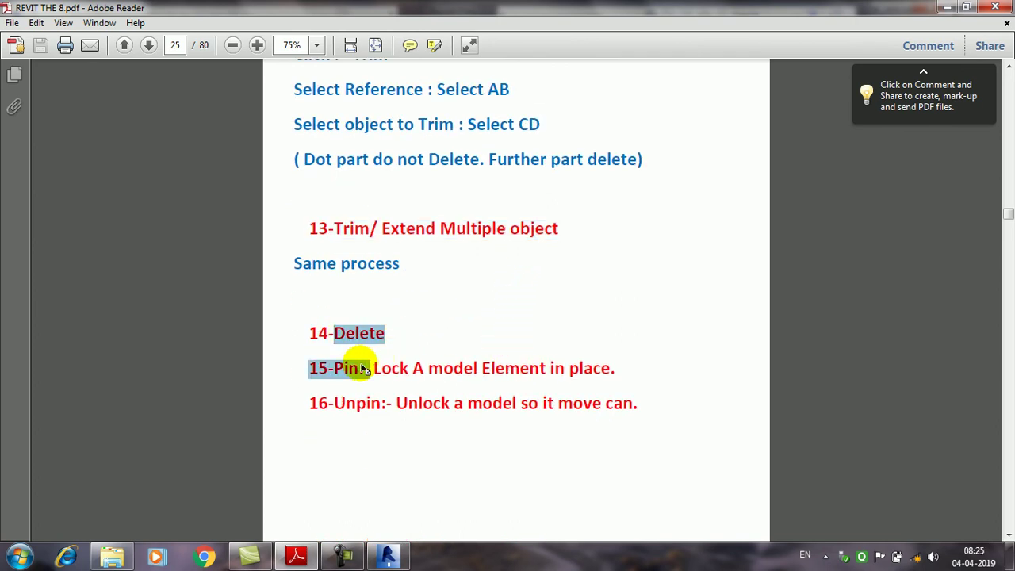
left_click_drag(336, 333, 370, 368)
scroll(363, 395, "down", 2)
scroll(365, 388, "down", 1)
scroll(371, 387, "down", 3)
scroll(377, 384, "down", 3)
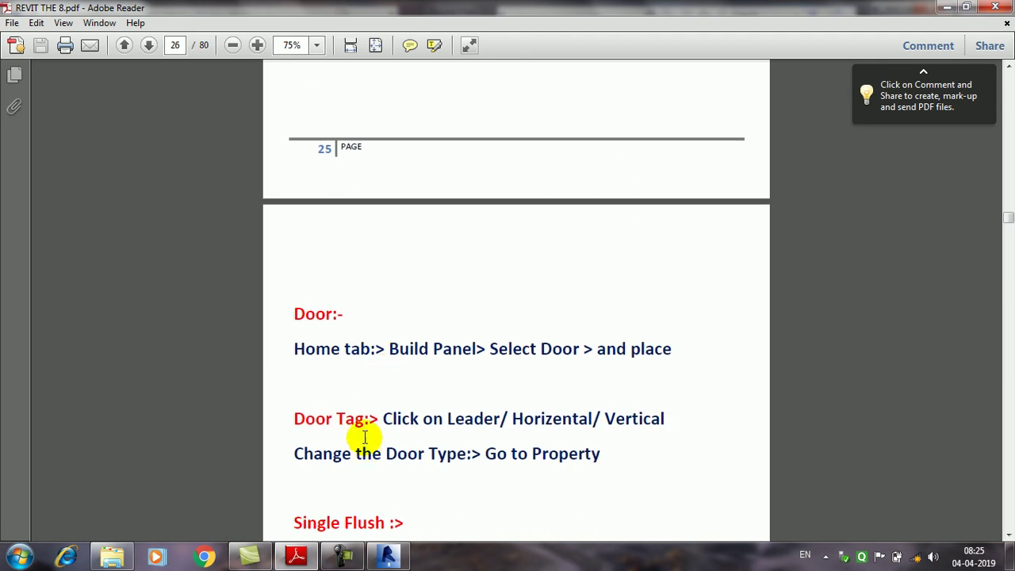
- Settle on the Door section at page 26 and switch back to Revit
scroll(393, 424, "up", 3)
scroll(393, 425, "down", 3)
scroll(389, 423, "down", 1)
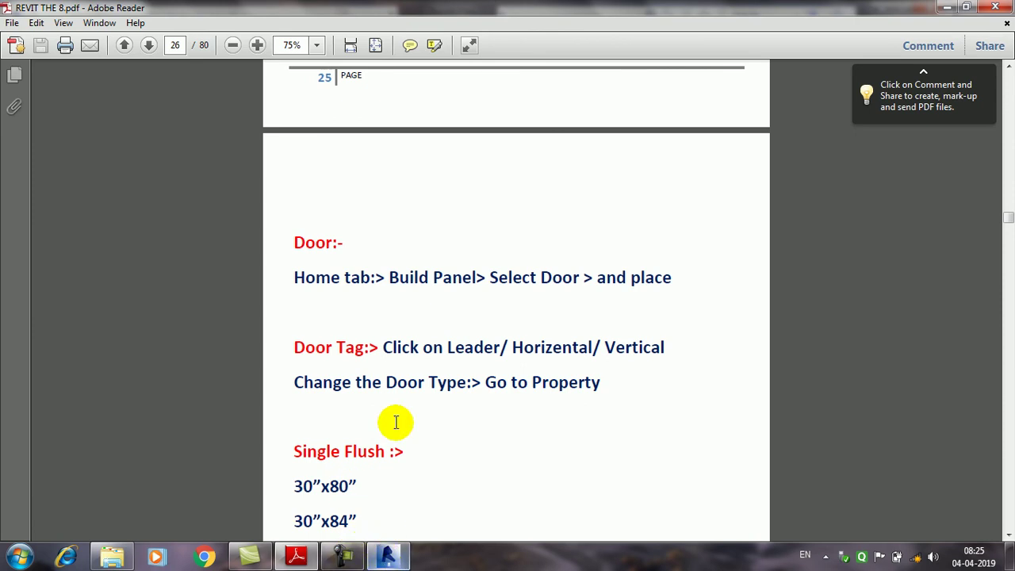
scroll(400, 329, "up", 3)
scroll(389, 285, "up", 1)
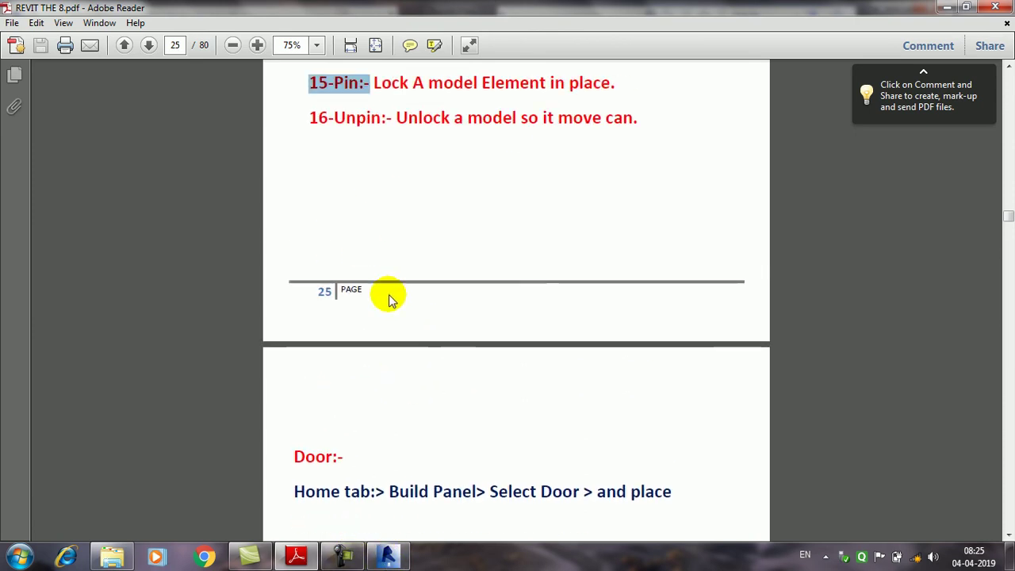
scroll(388, 299, "up", 1)
scroll(349, 445, "down", 3)
scroll(362, 430, "down", 1)
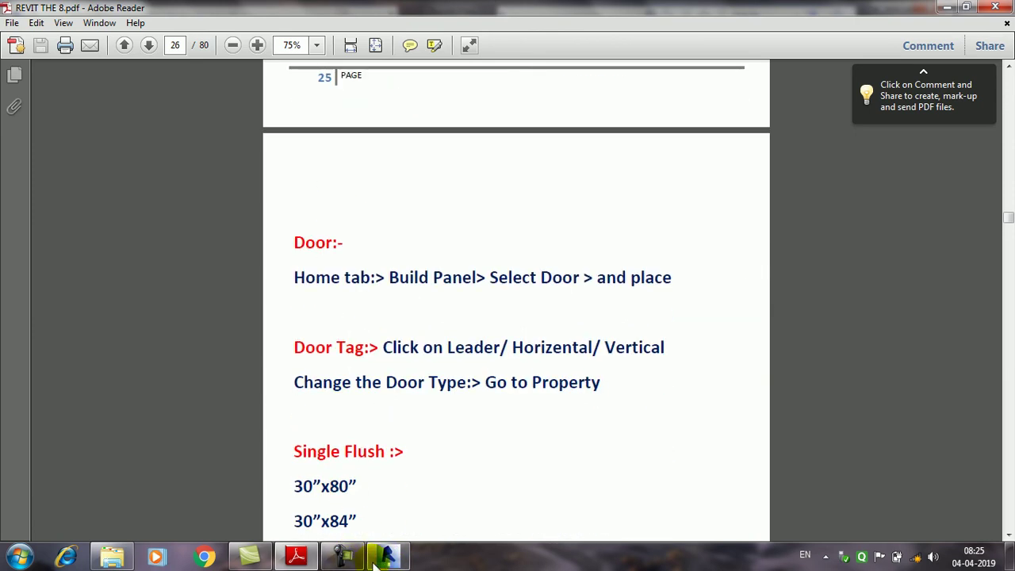
left_click(349, 558)
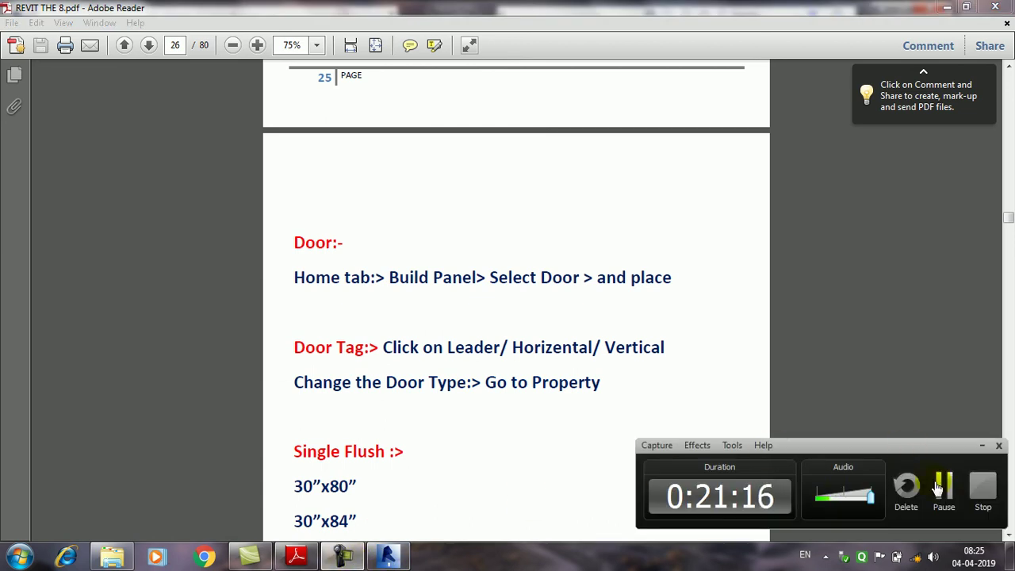
left_click(938, 488)
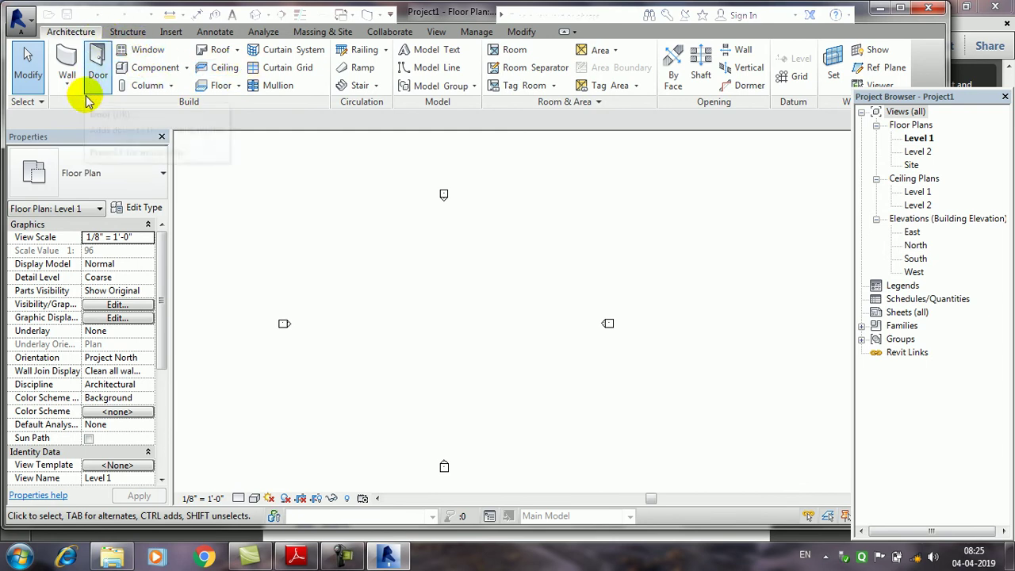
- Load M_RPC Chair from Entourage, place one chair mid-plan, and select it
left_click(186, 67)
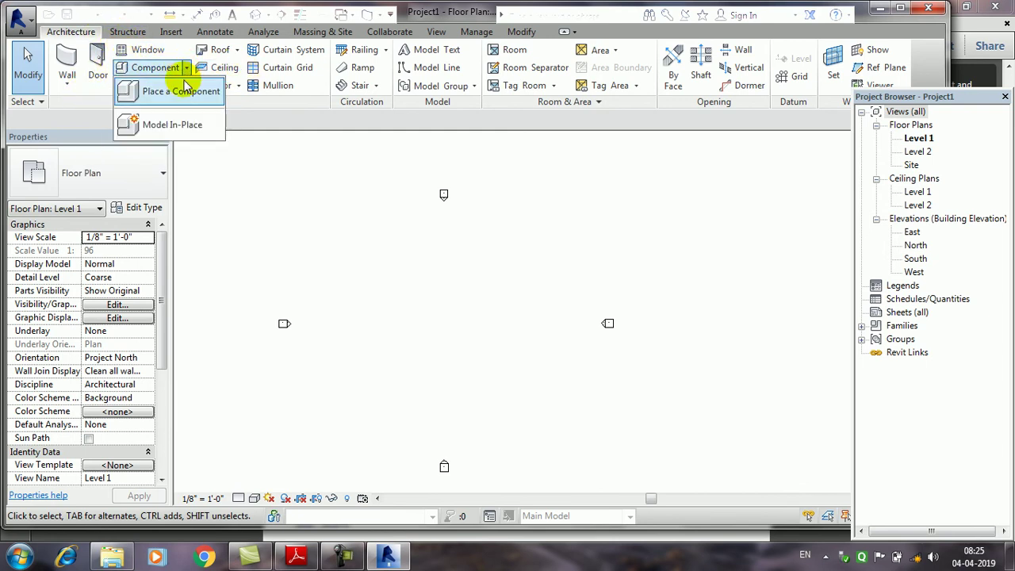
left_click(180, 91)
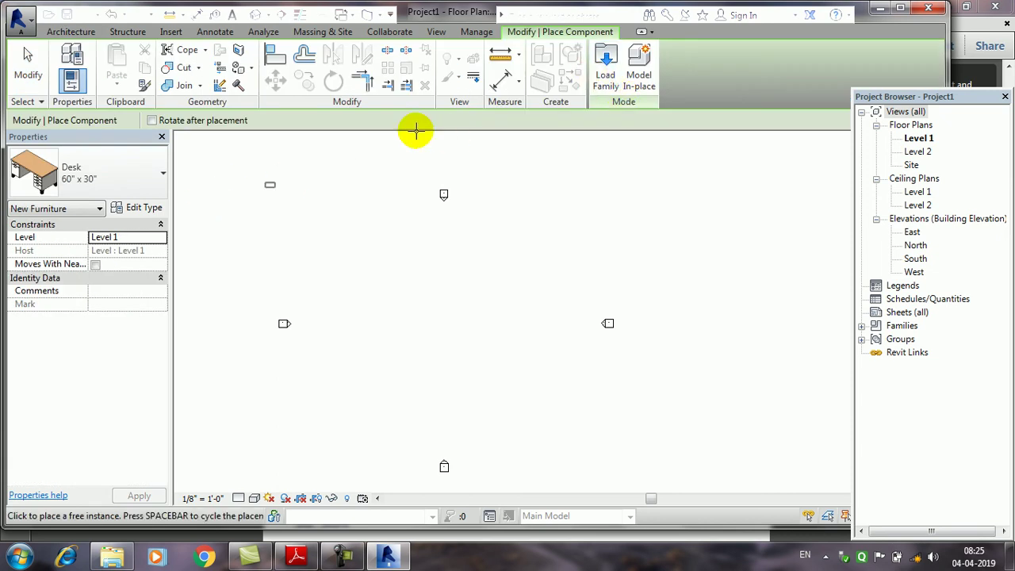
left_click(605, 65)
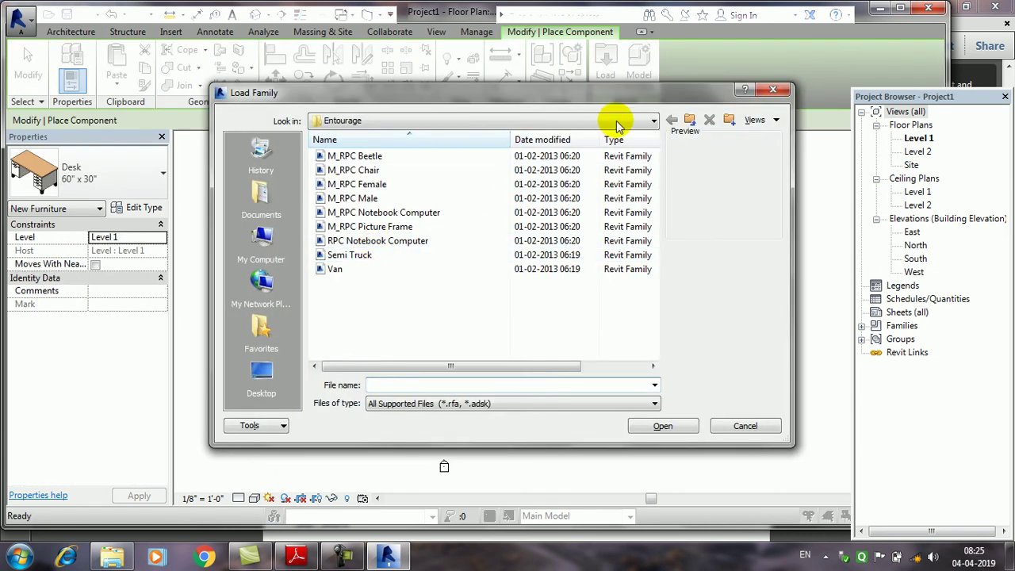
left_click(392, 170)
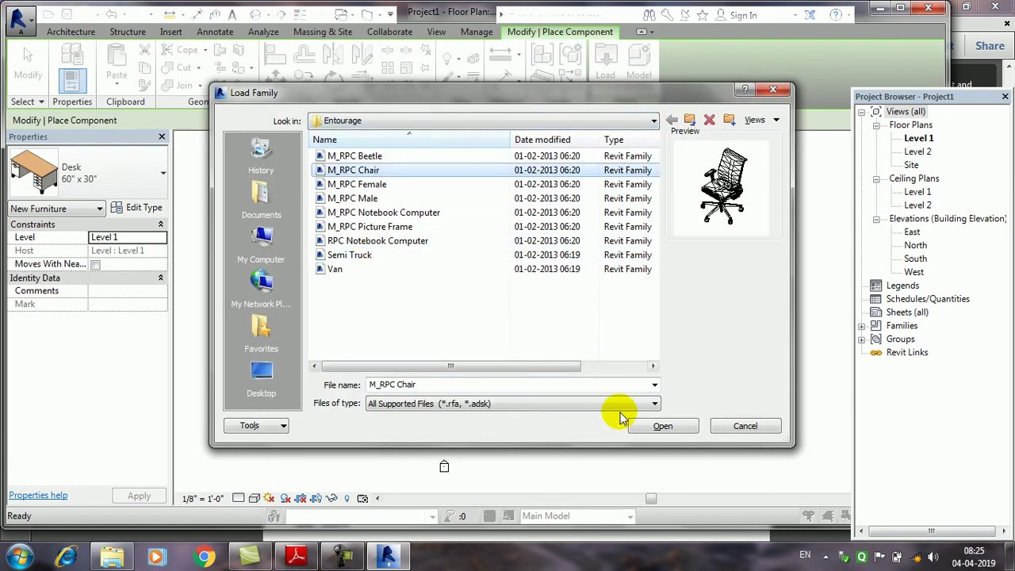
left_click(662, 426)
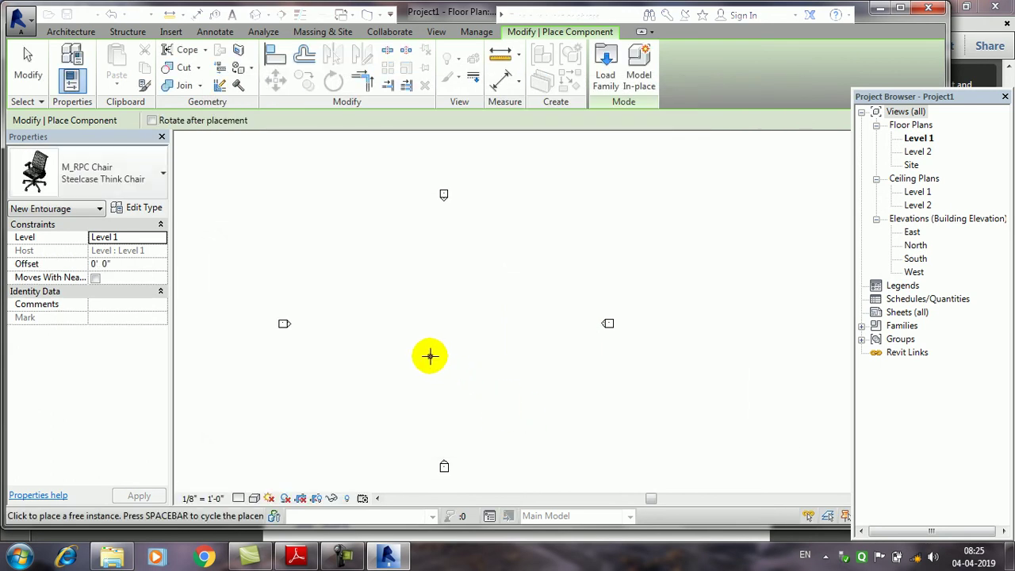
left_click(414, 324)
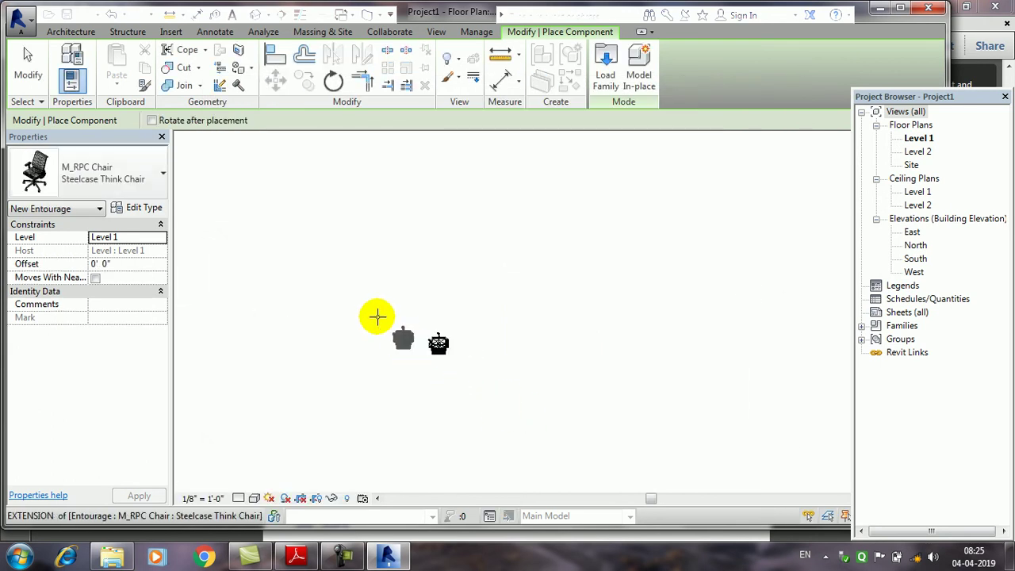
left_click(32, 90)
left_click(439, 344)
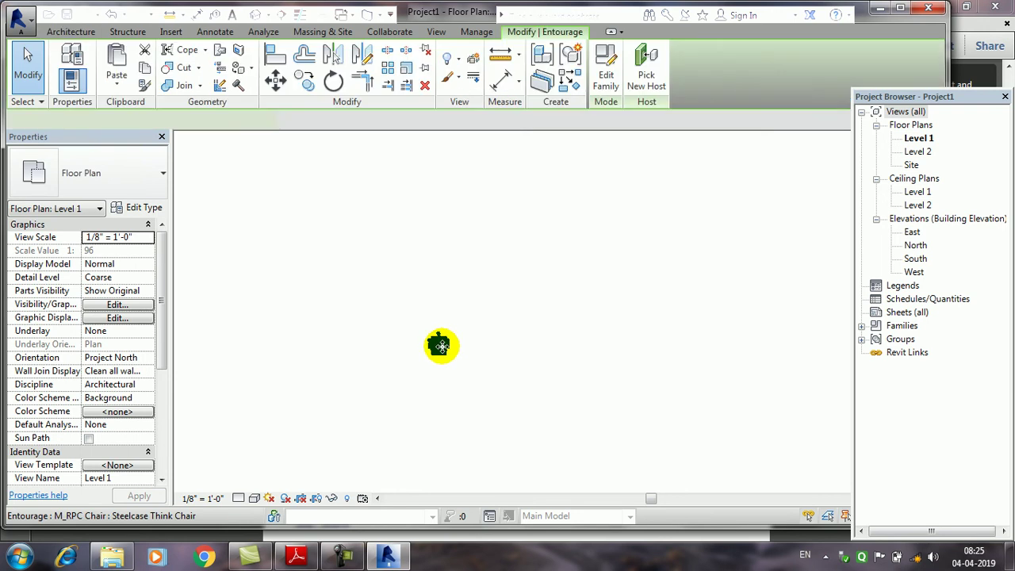
- Start a radial array of the chair with its rotation centre placed above it
left_click(387, 72)
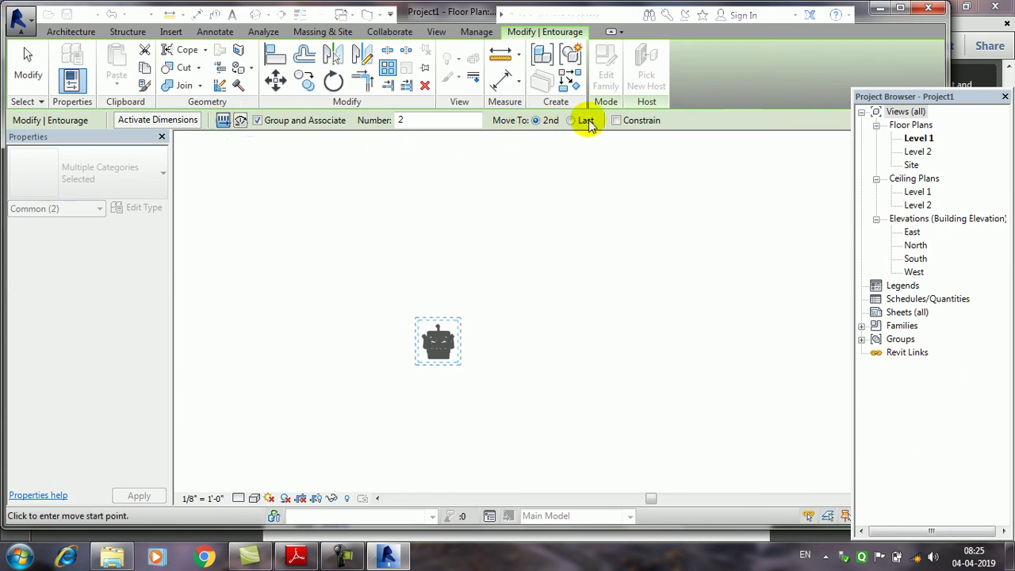
left_click(240, 119)
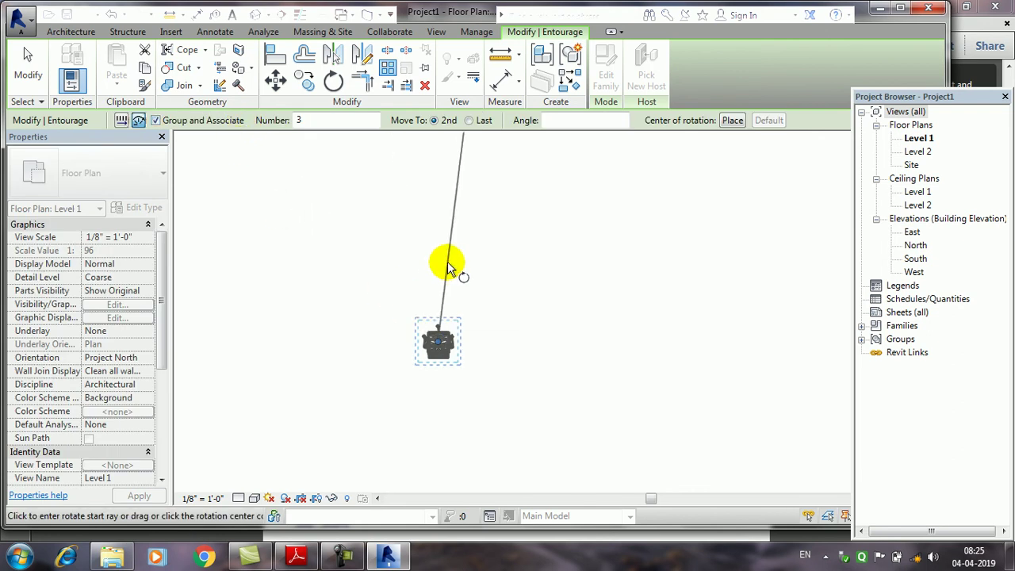
middle_click_drag(442, 266, 450, 327)
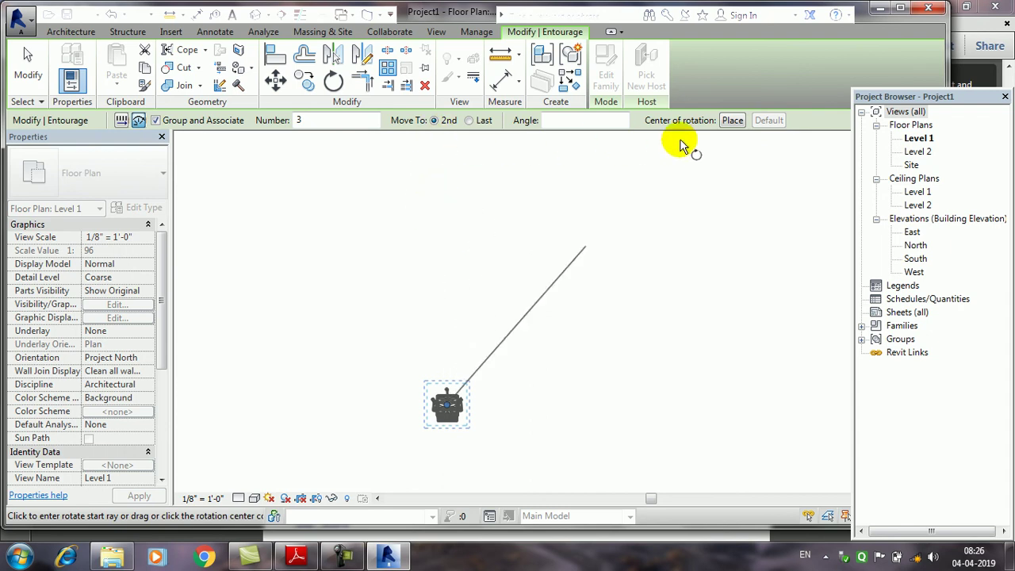
left_click(730, 119)
left_click(478, 305)
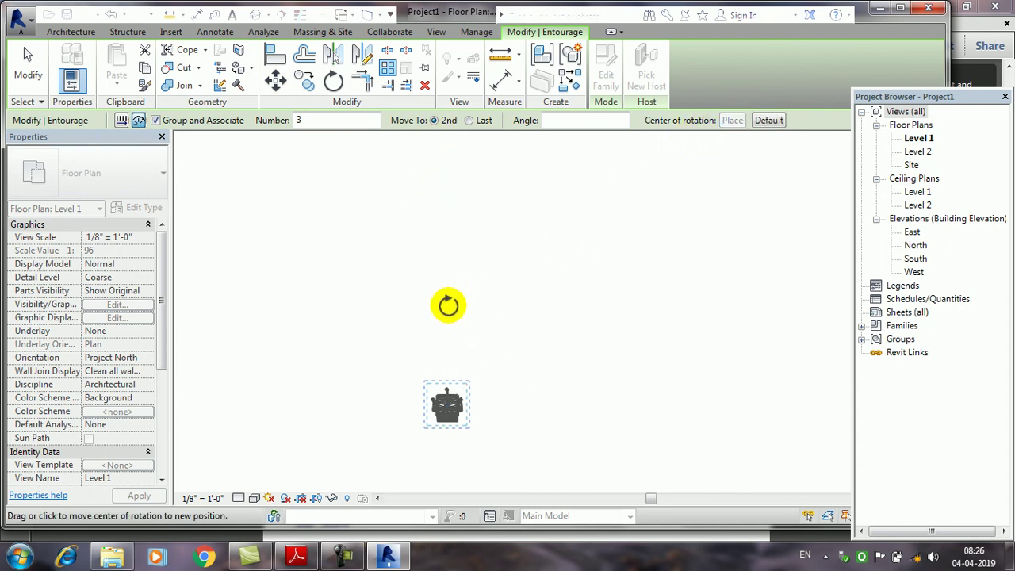
left_click(442, 307)
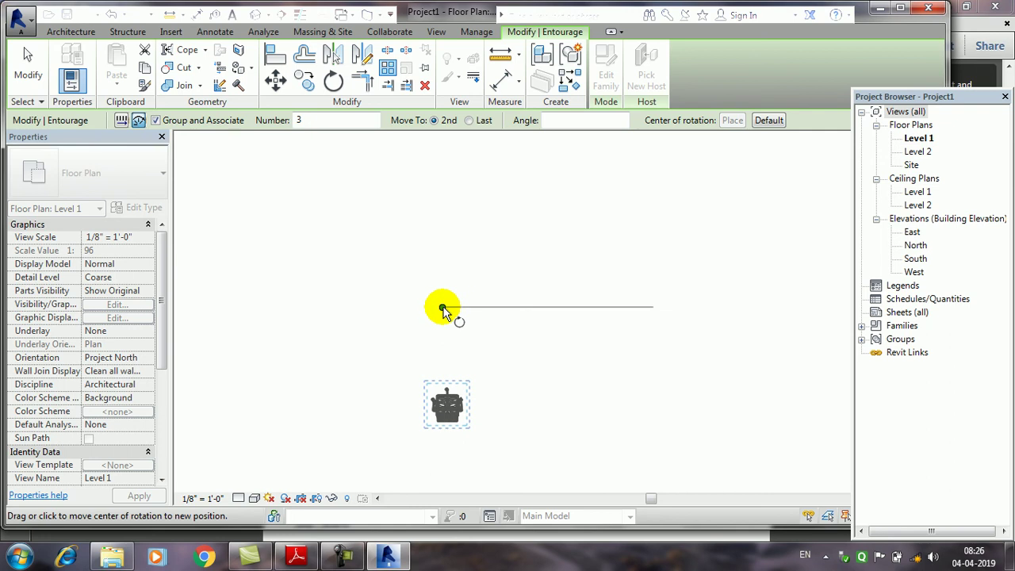
- Draw the start and end rays, then settle on five chairs after the nine-item warning
left_click(540, 303)
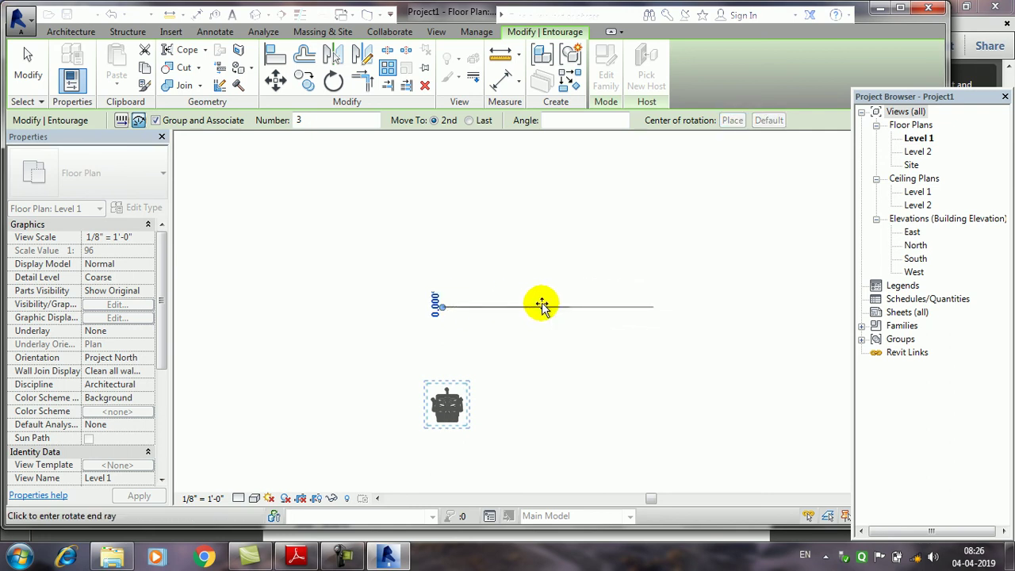
left_click(494, 204)
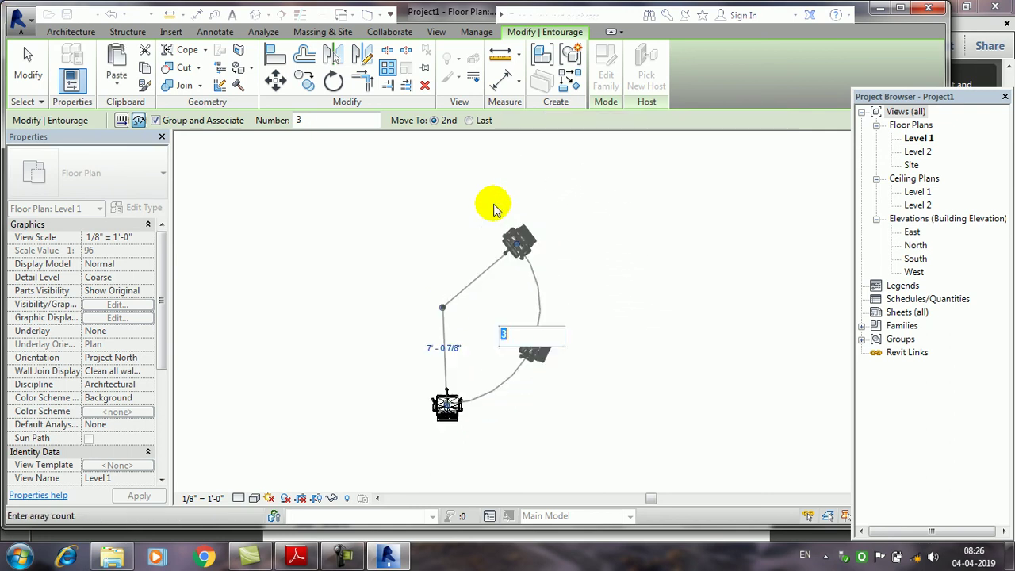
type("9")
left_click(514, 334)
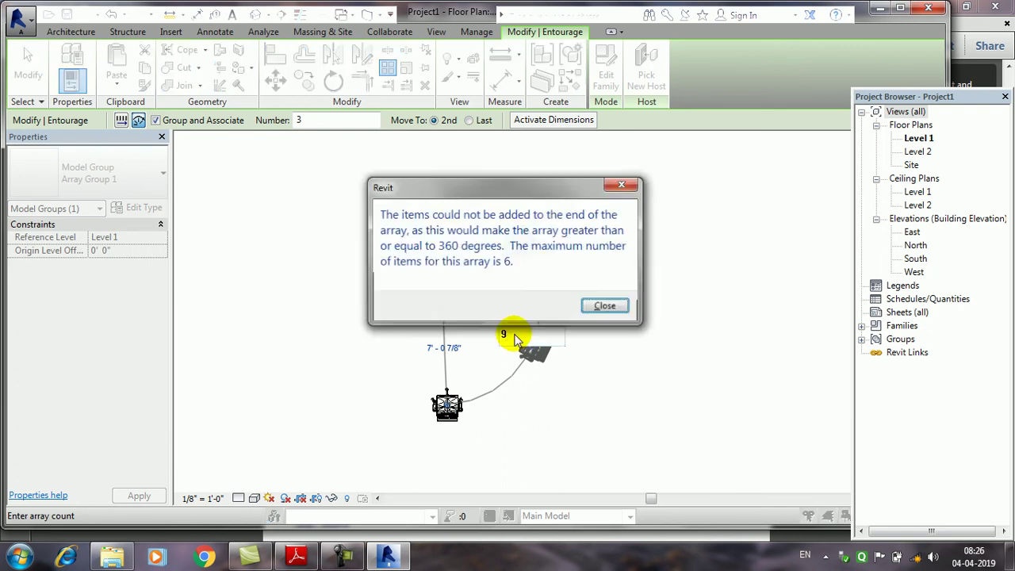
left_click(606, 307)
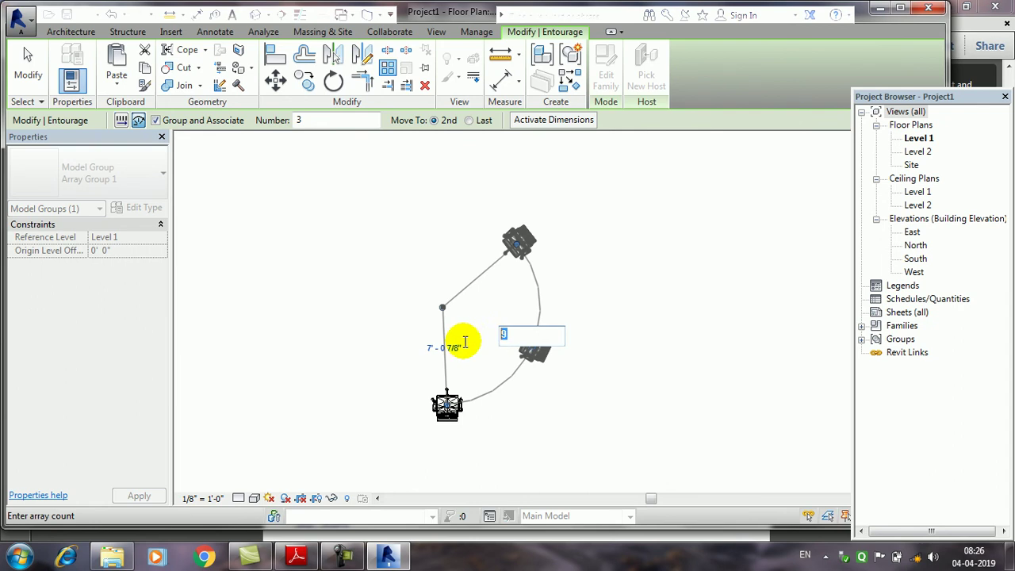
left_click(505, 334)
type("5")
key("Return")
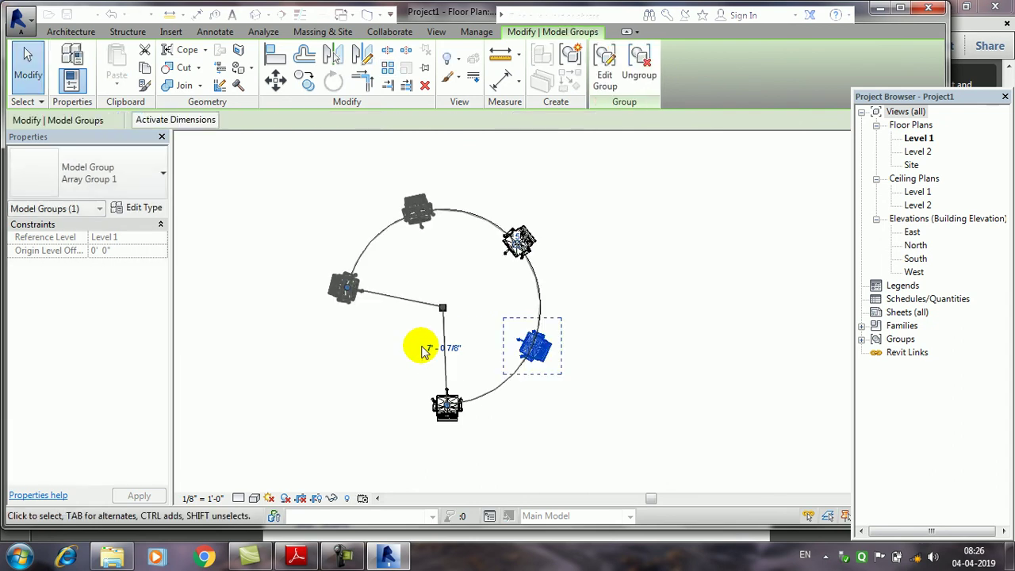
left_click(666, 327)
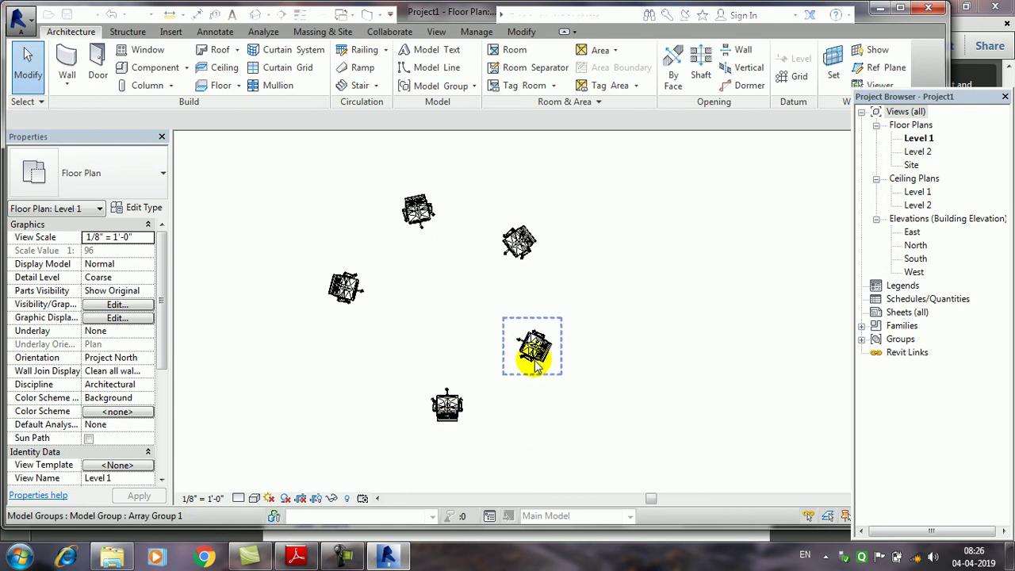
- Select the radial array and change its 87.619° arc angle to 90°
left_click(446, 404)
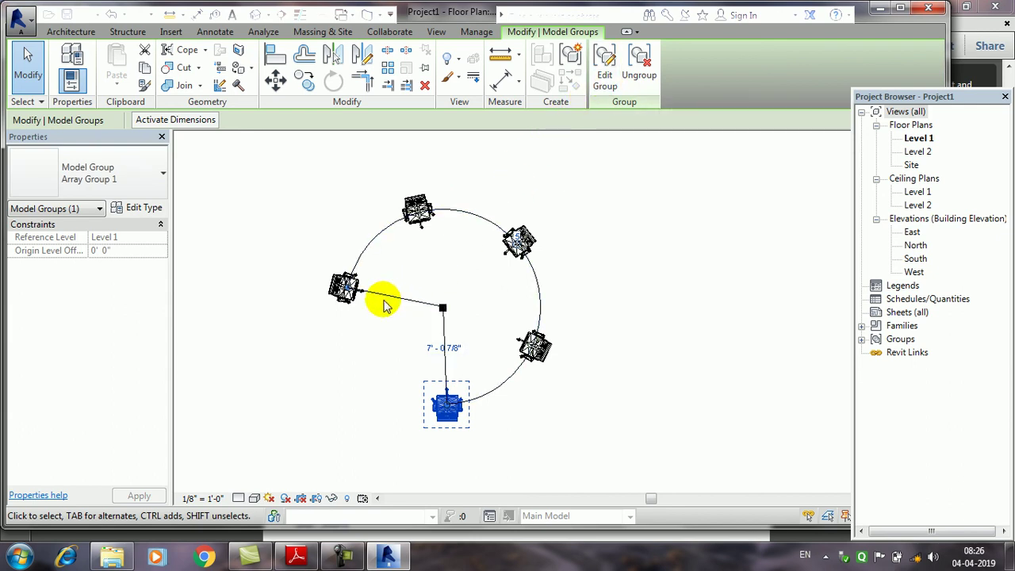
left_click(392, 253)
left_click(415, 210)
left_click(616, 272)
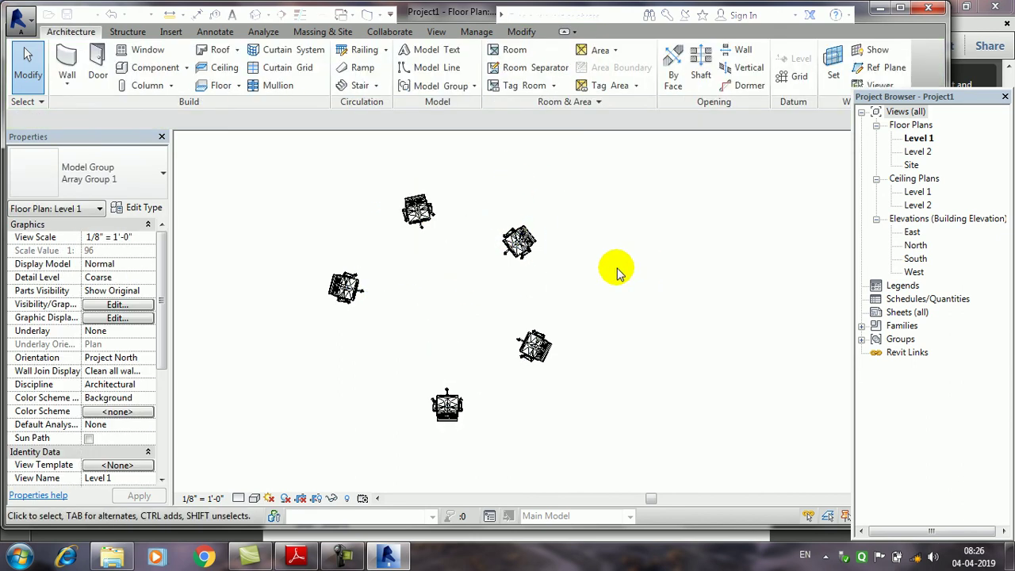
middle_click_drag(555, 252, 563, 316)
left_click(530, 305)
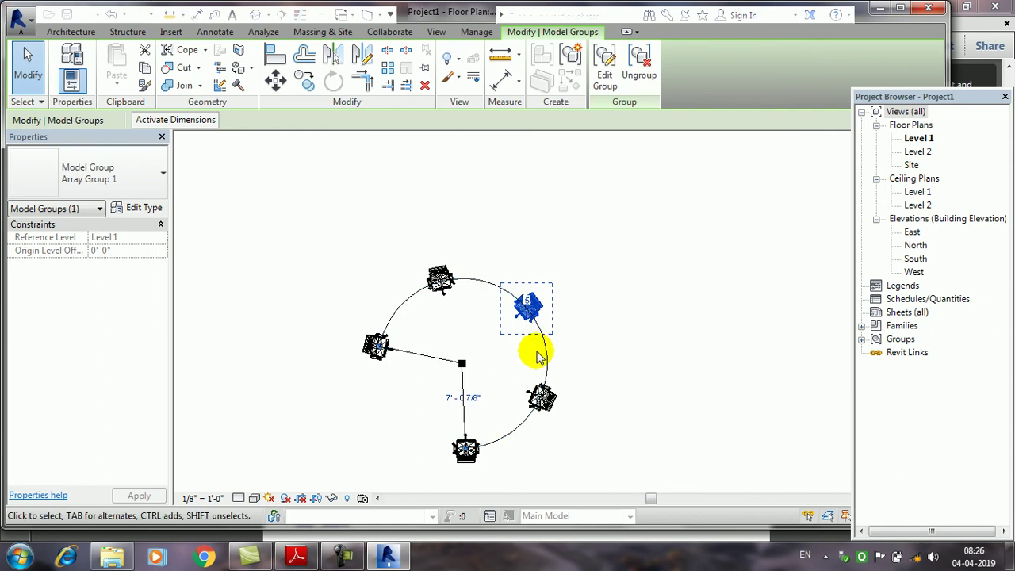
left_click(435, 362)
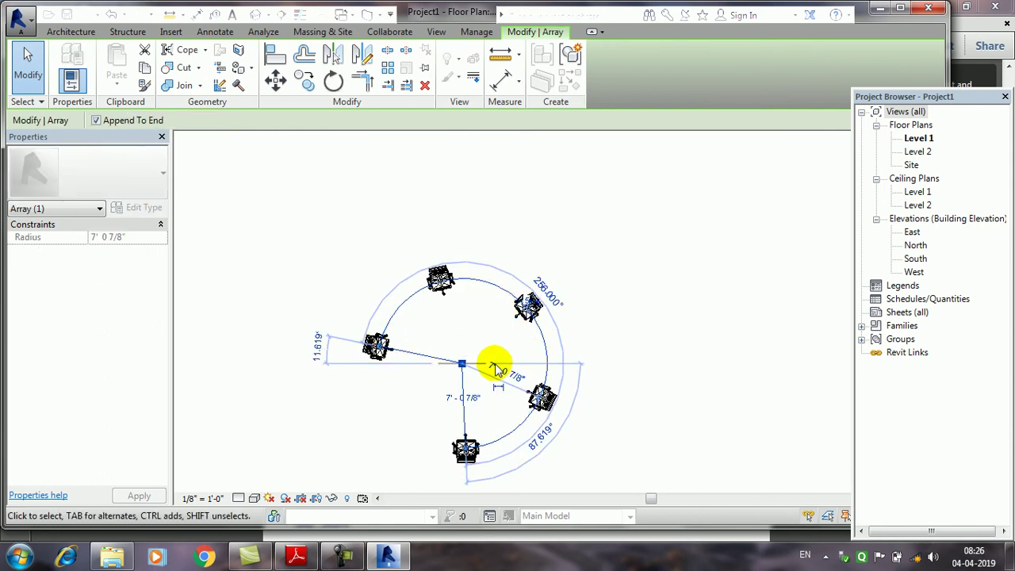
middle_click_drag(494, 368, 486, 302)
left_click(528, 373)
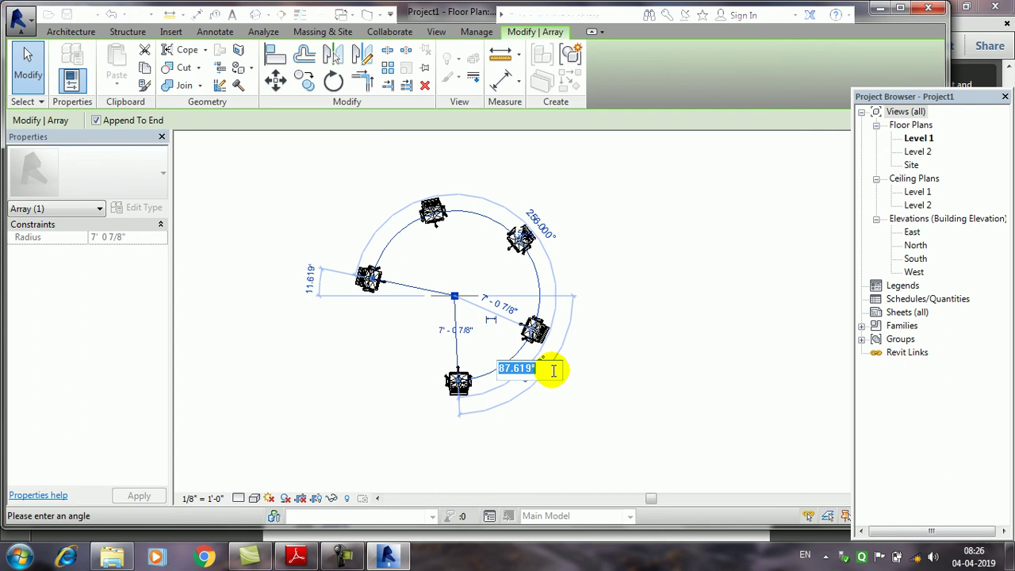
type("90.000")
key("Return")
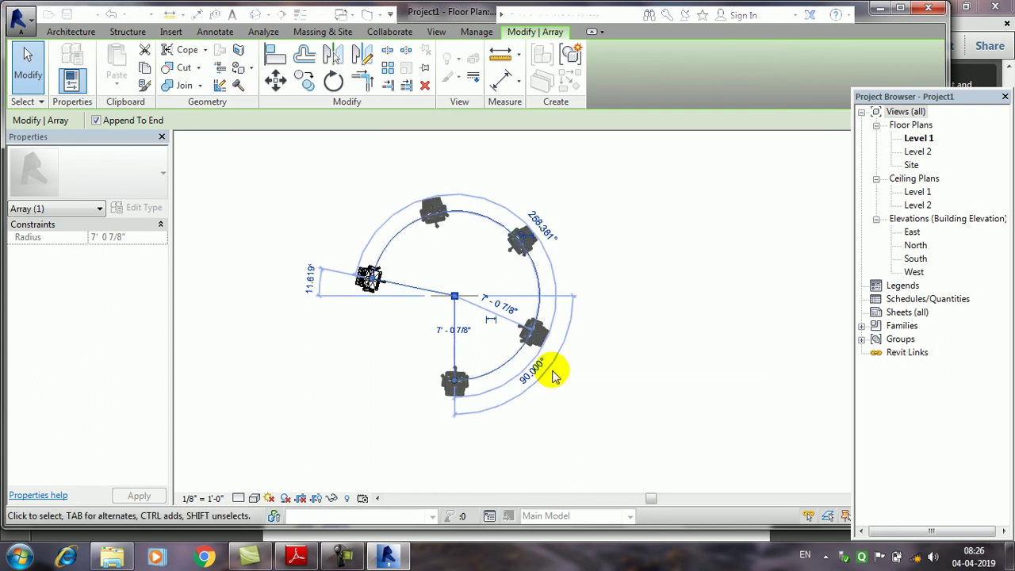
- Undo the radial array so only one chair remains
left_click(675, 357)
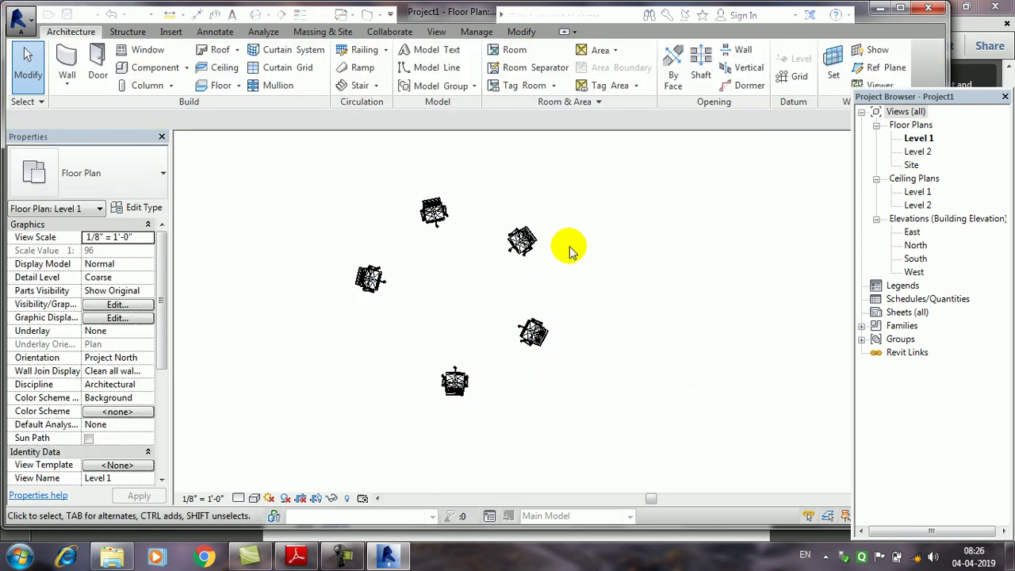
left_click(454, 383)
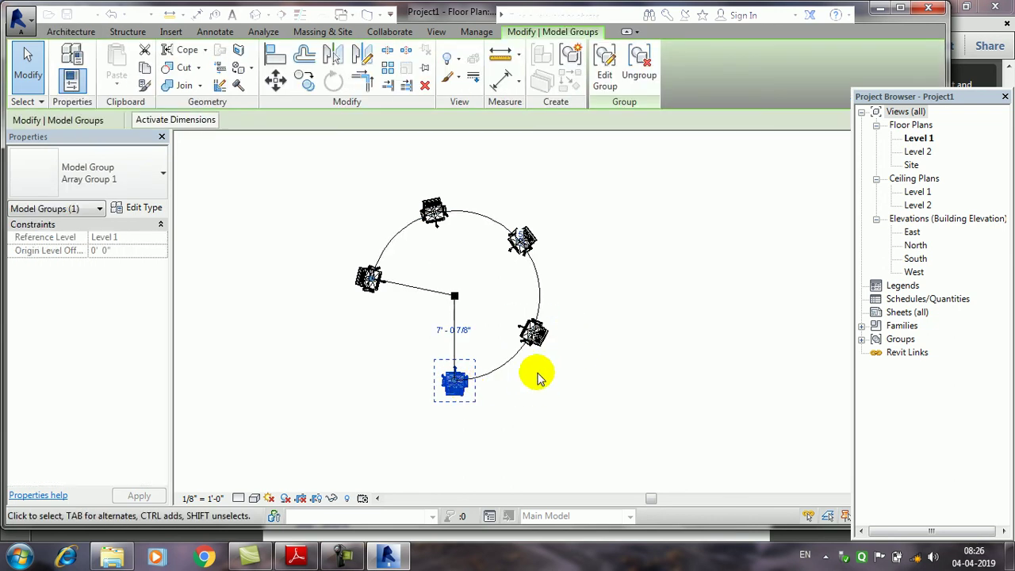
key("ctrl+z")
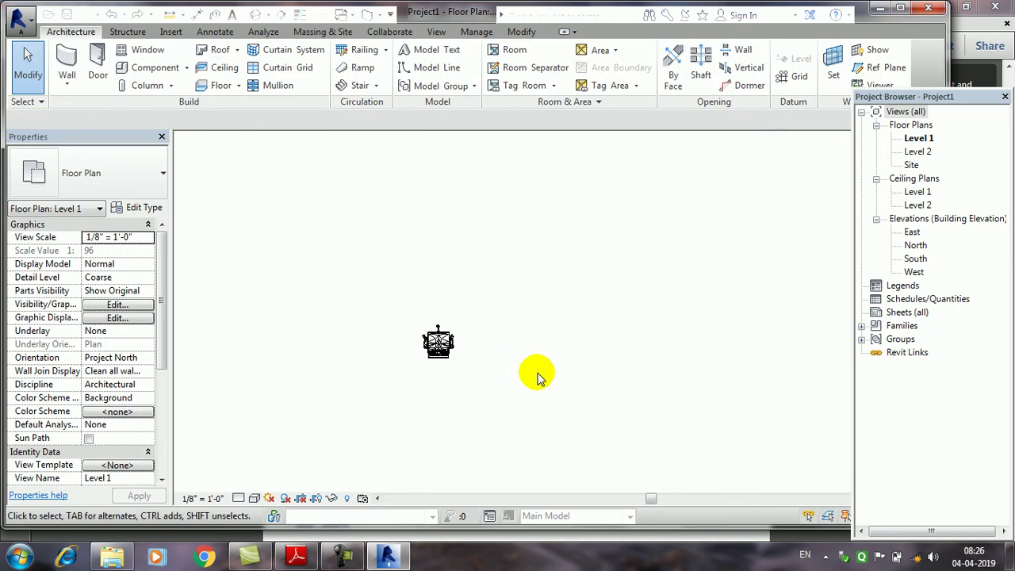
- Start a radial array of the chair with its rotation centre placed above it
left_click(442, 345)
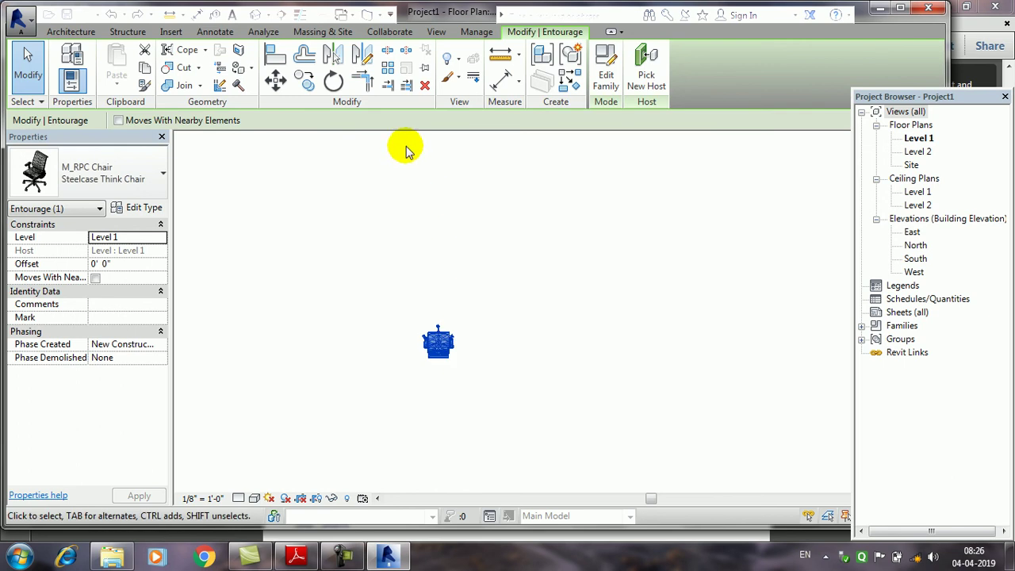
left_click(388, 70)
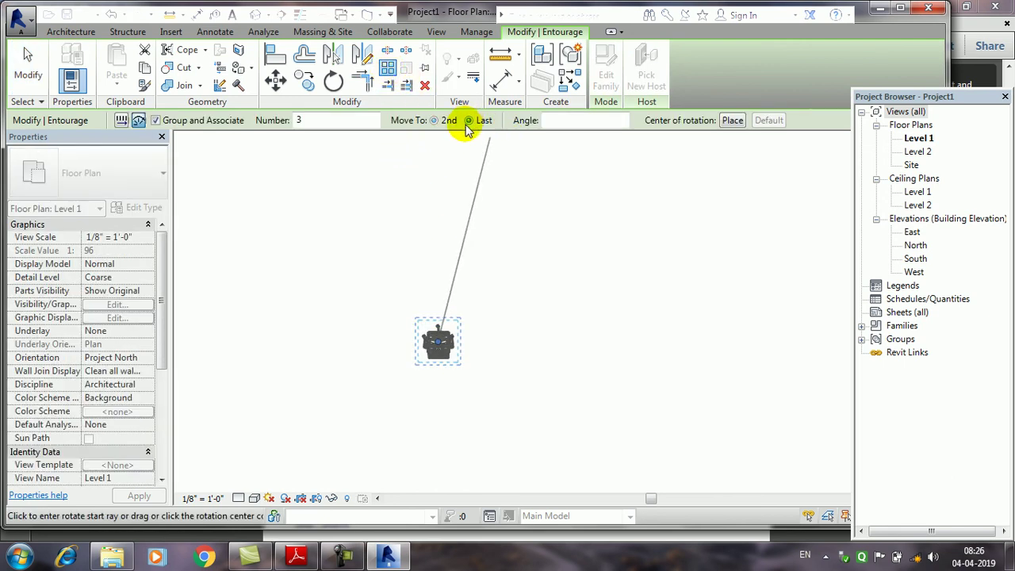
left_click(731, 120)
left_click(427, 221)
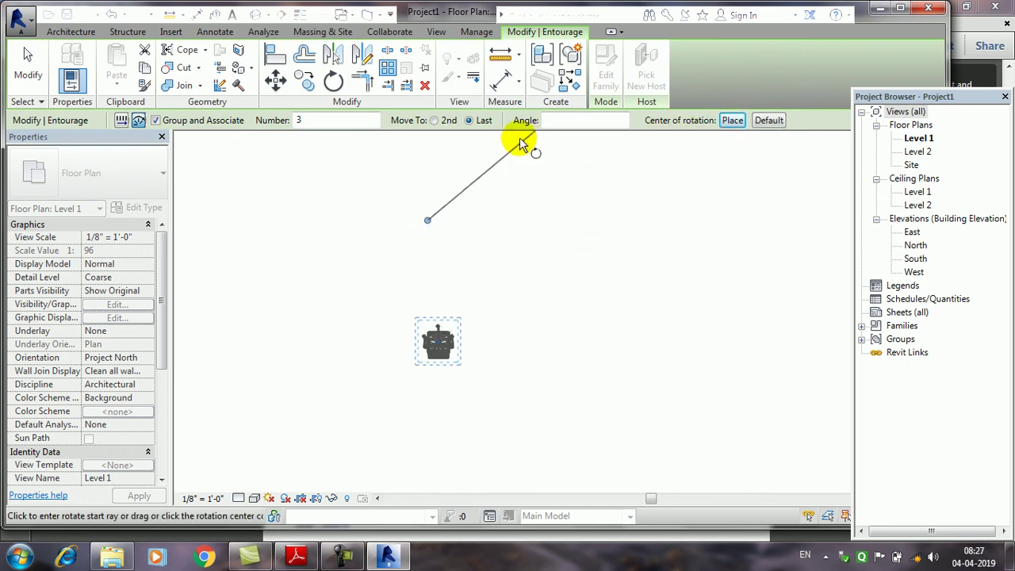
- Draw start and end rays about 90° apart and confirm seven chairs
left_click(565, 220)
middle_click_drag(458, 173, 472, 266)
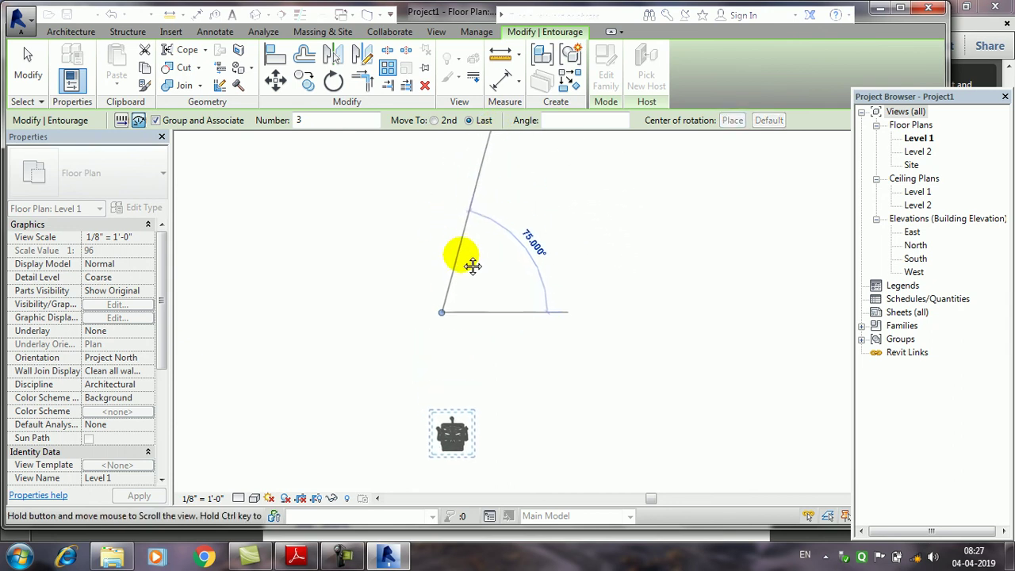
left_click(443, 229)
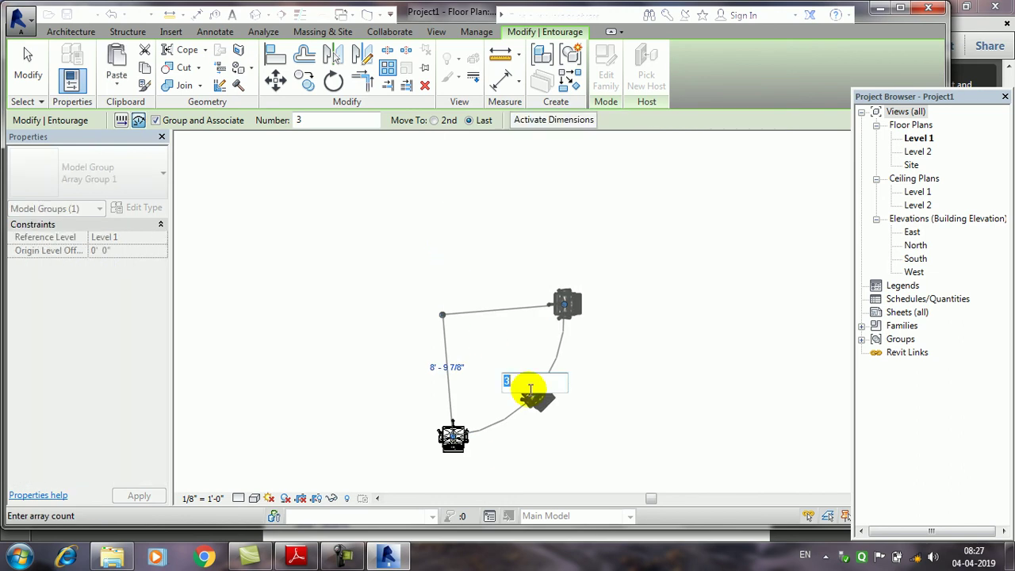
key("Return")
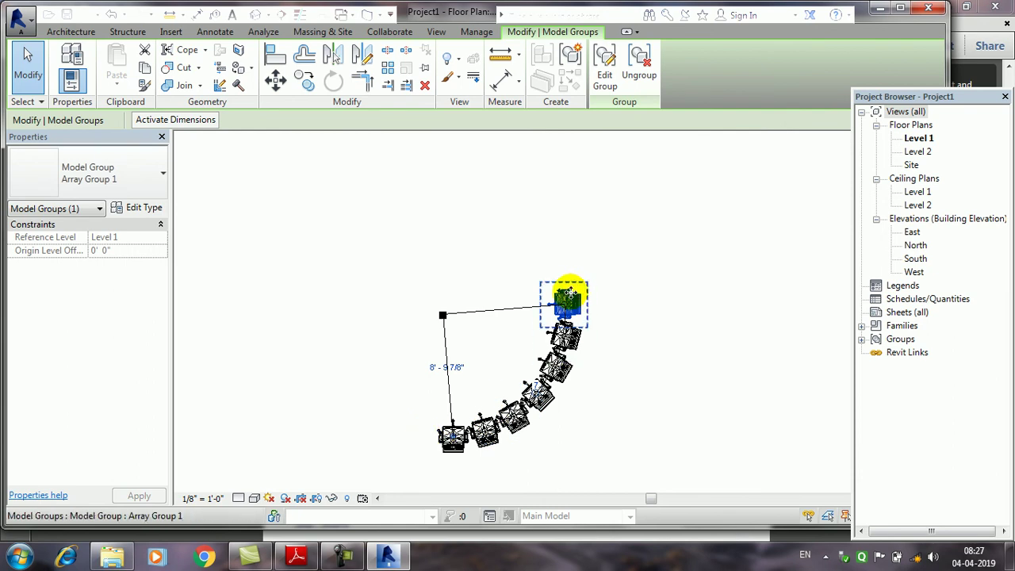
scroll(513, 439, "up", 2)
scroll(512, 432, "up", 1)
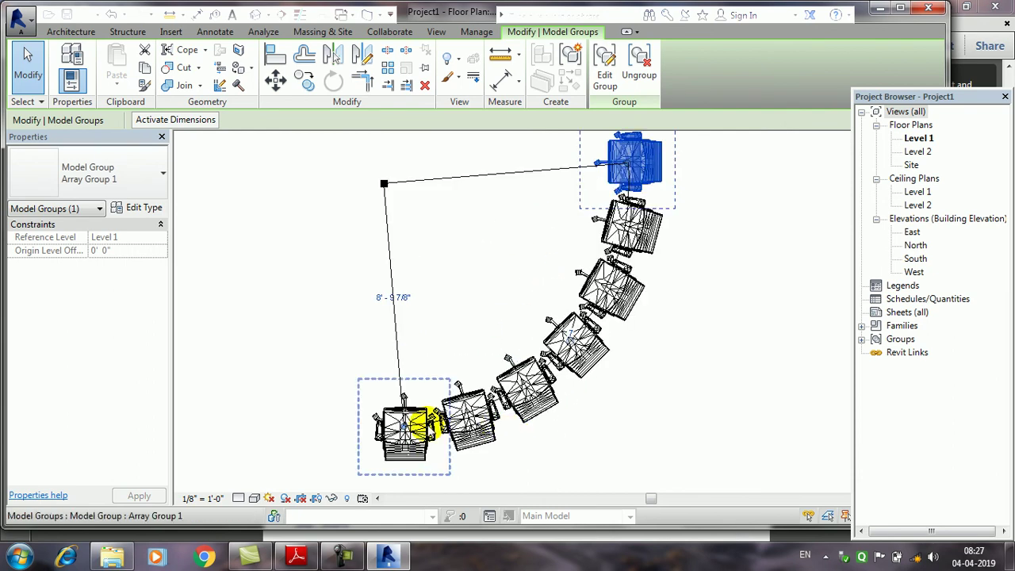
middle_click_drag(598, 215, 583, 313)
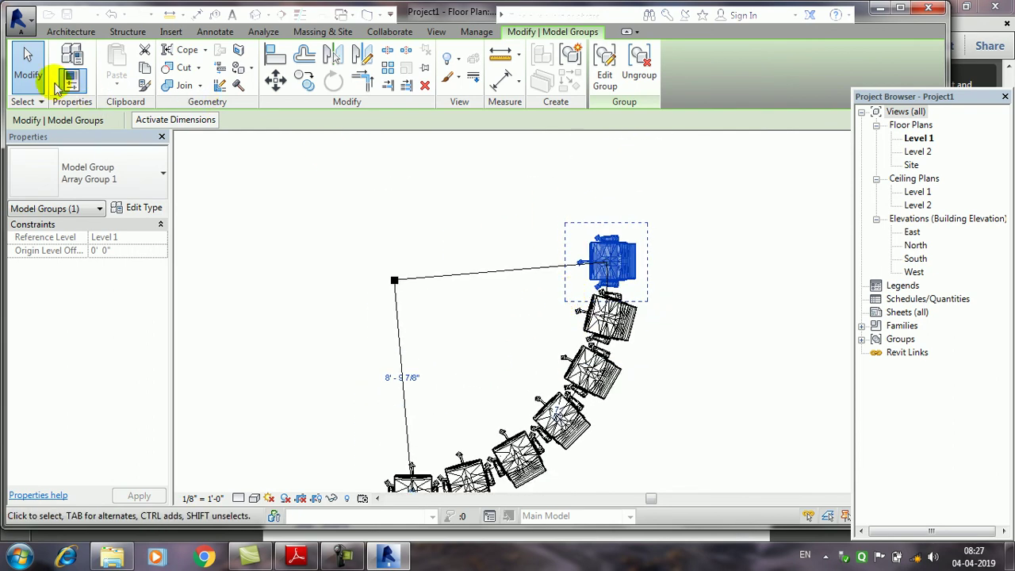
left_click(27, 64)
- Change the radial array angle from 85.284° to 180° so the seven chairs form a half circle
left_click(492, 274)
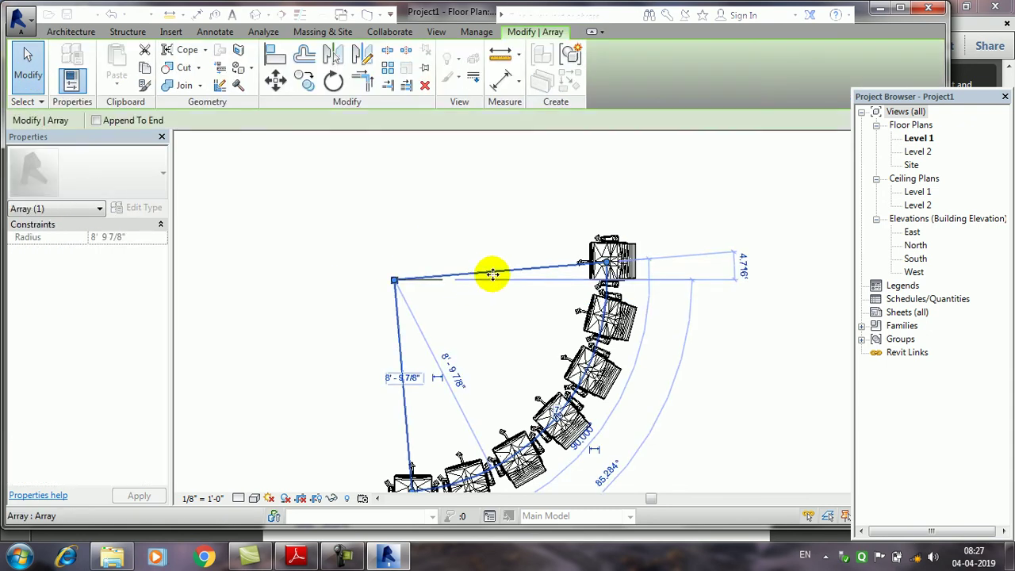
left_click(589, 430)
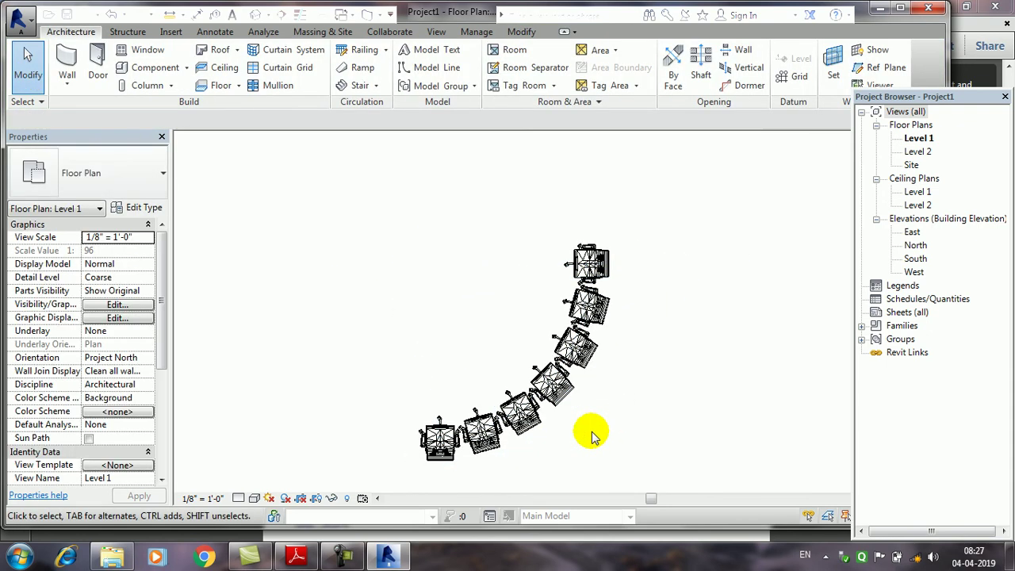
left_click(486, 273)
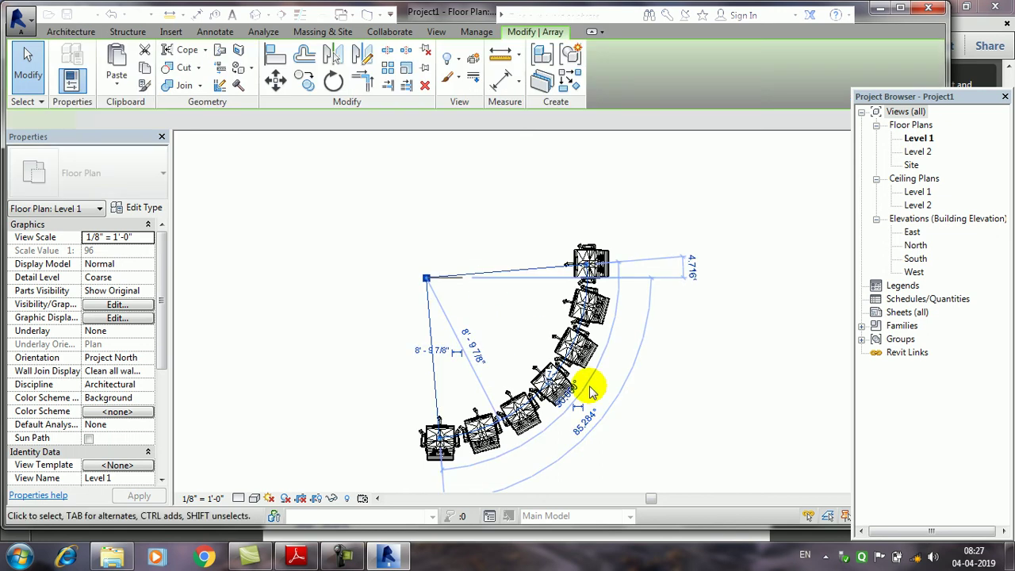
left_click(583, 424)
type("180")
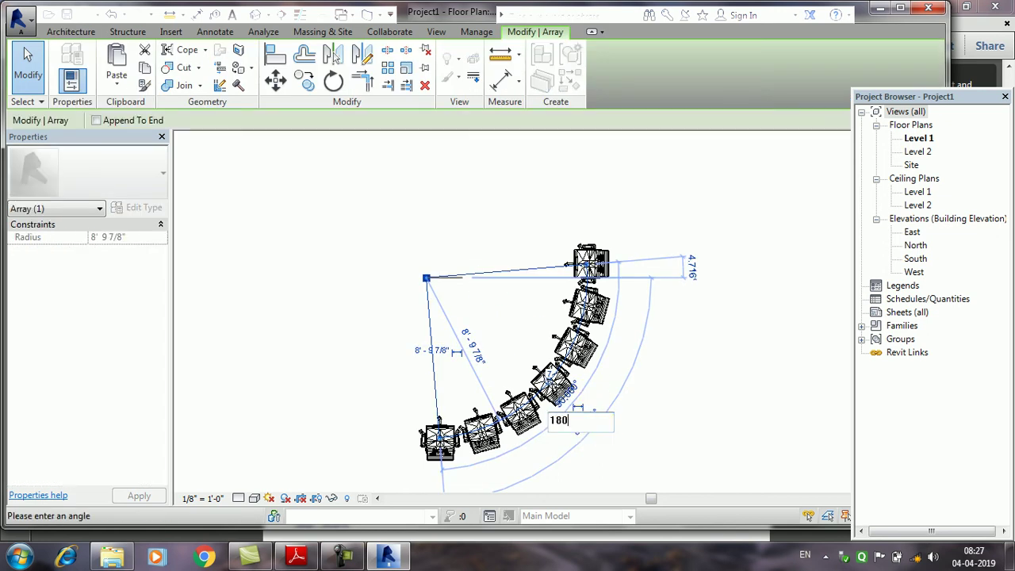
key("Return")
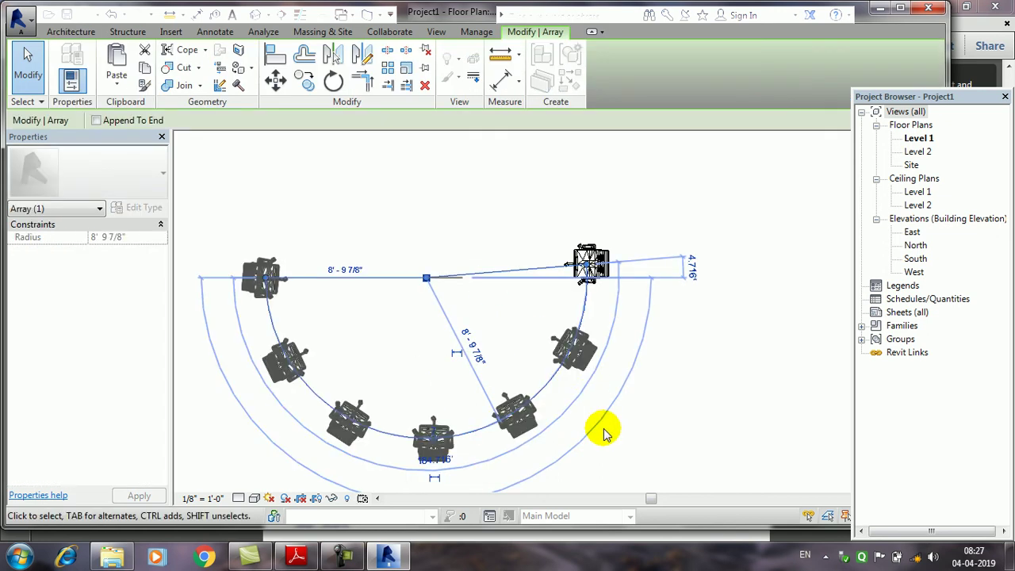
middle_click_drag(480, 328, 571, 347)
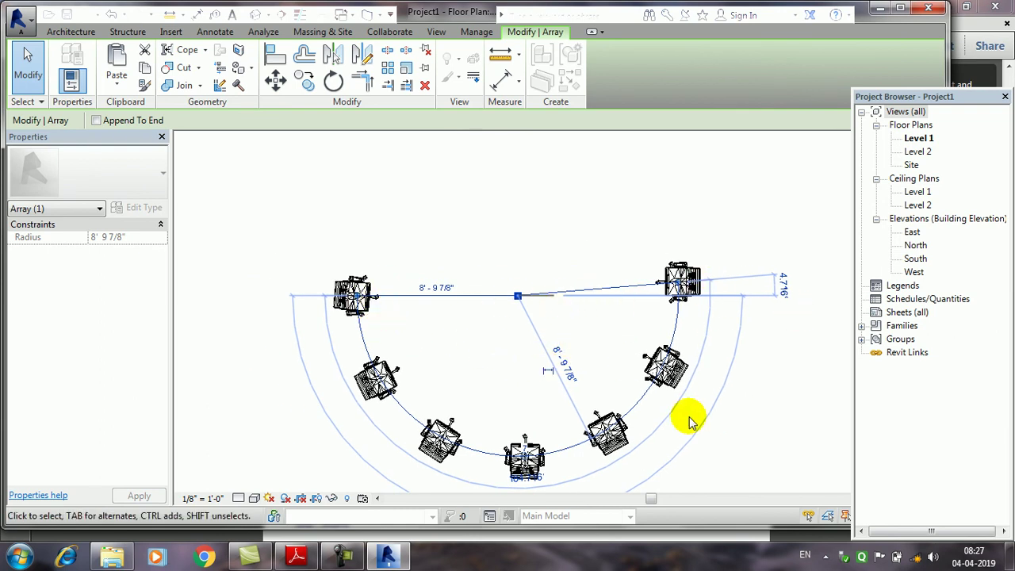
middle_click_drag(330, 388, 323, 247)
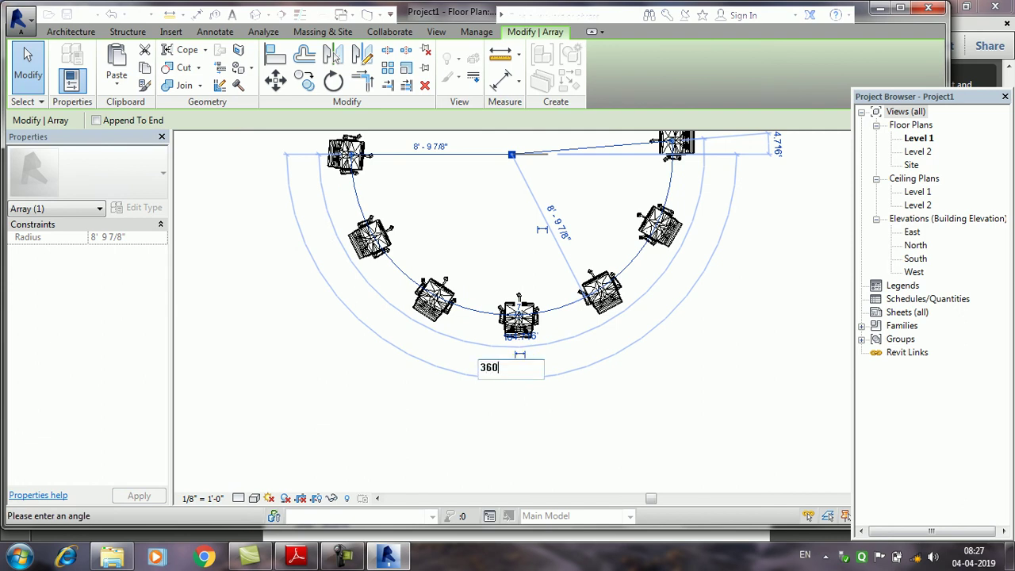
- Try a 360° array angle, then undo the collapsed full-circle result
key("Return")
middle_click_drag(521, 376, 553, 417)
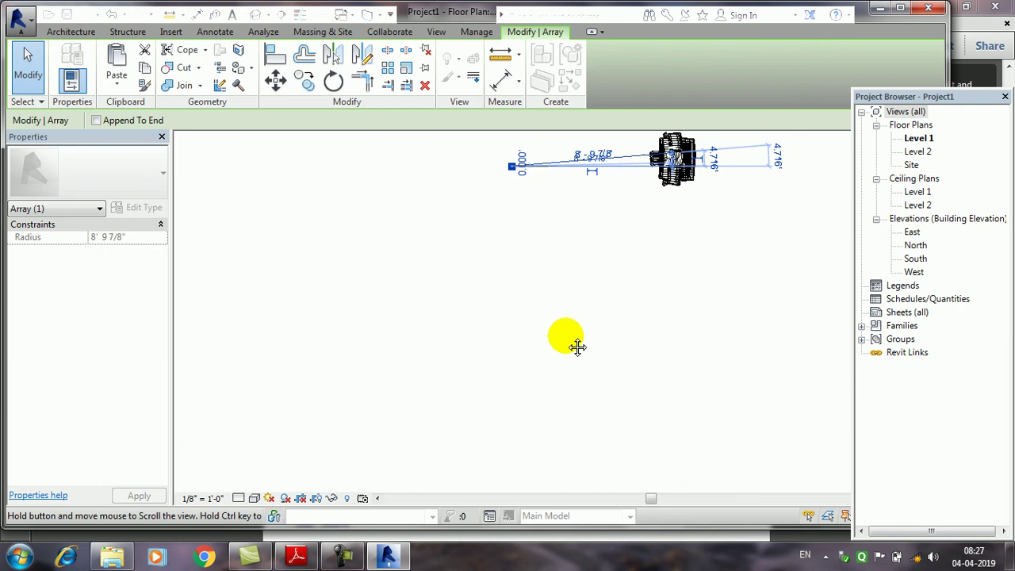
left_click(553, 417)
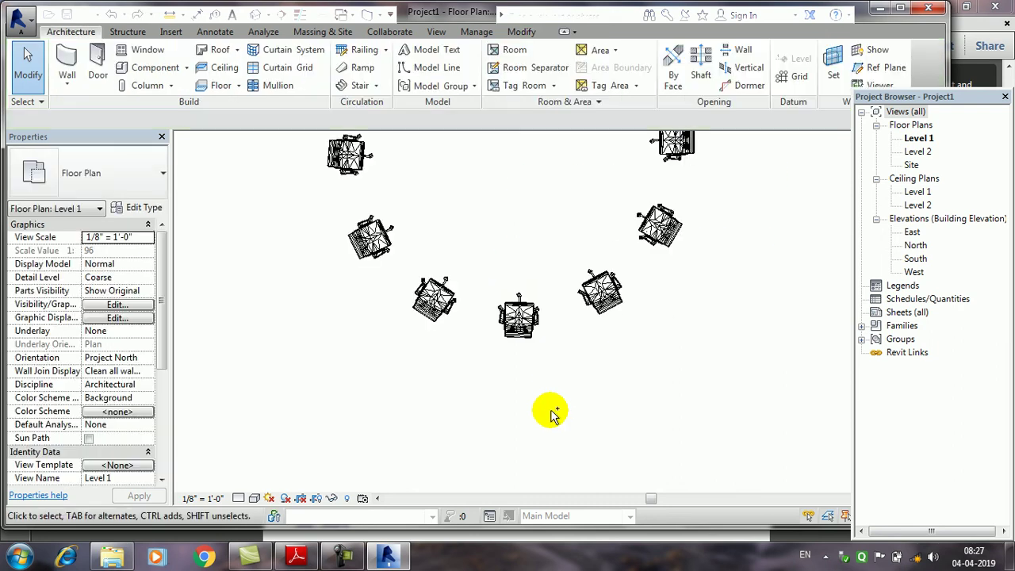
- Check the individual chair groups, then select the radial chair array for editing
left_click(540, 342)
left_click_drag(537, 369, 566, 401)
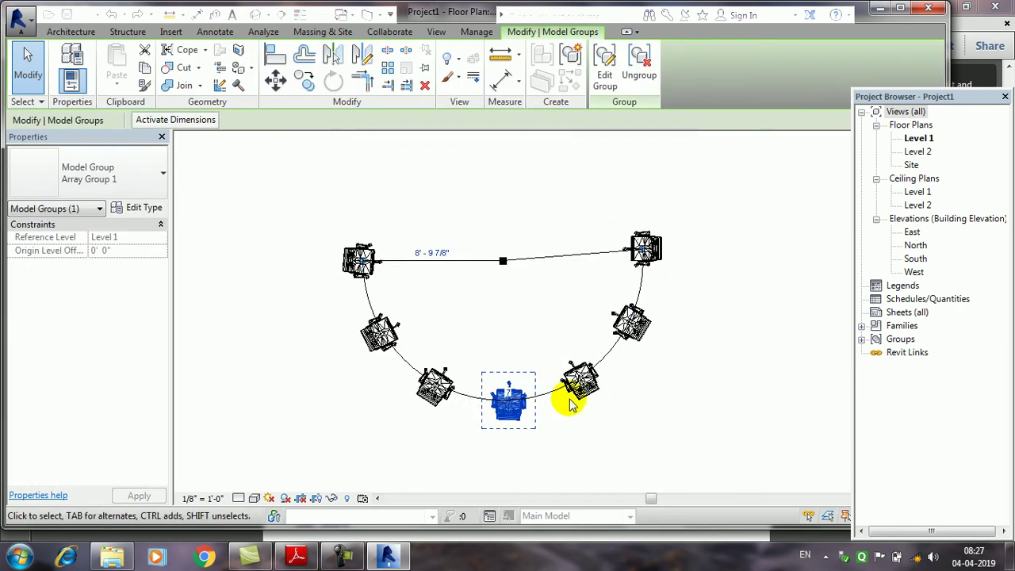
left_click(565, 400)
left_click(564, 390)
left_click(571, 426)
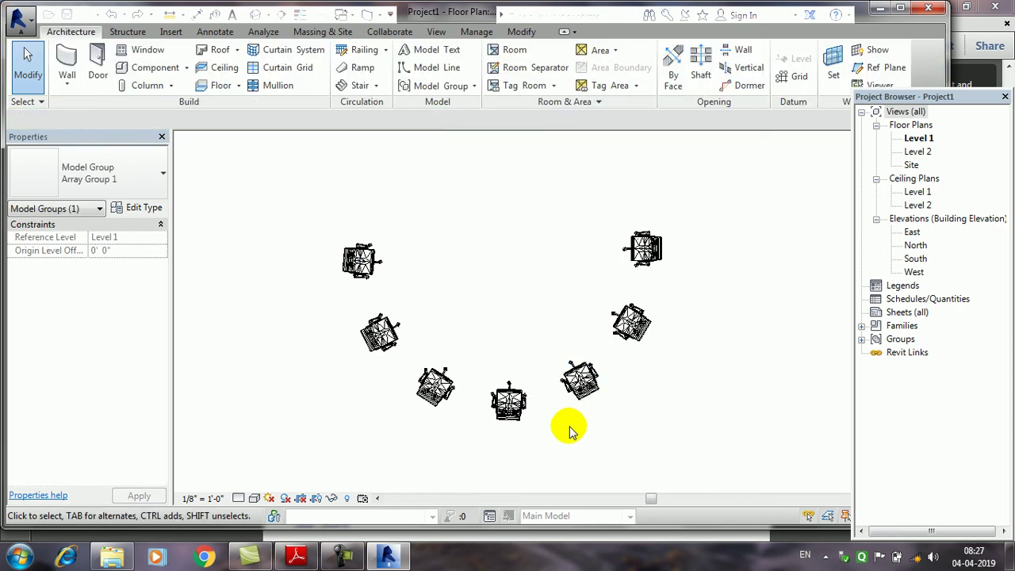
left_click(511, 426)
scroll(499, 437, "down", 2)
left_click(455, 451)
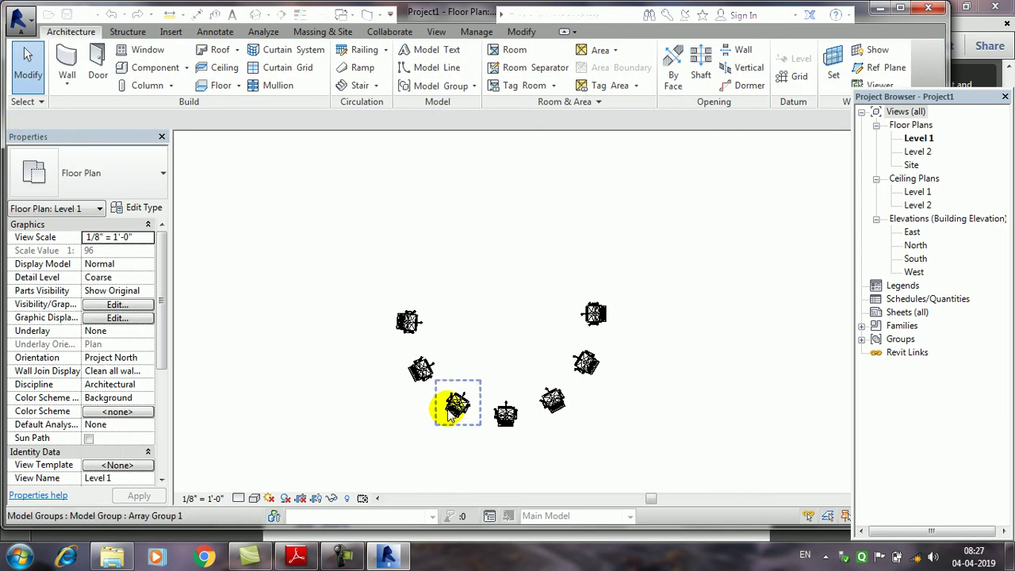
left_click(444, 324)
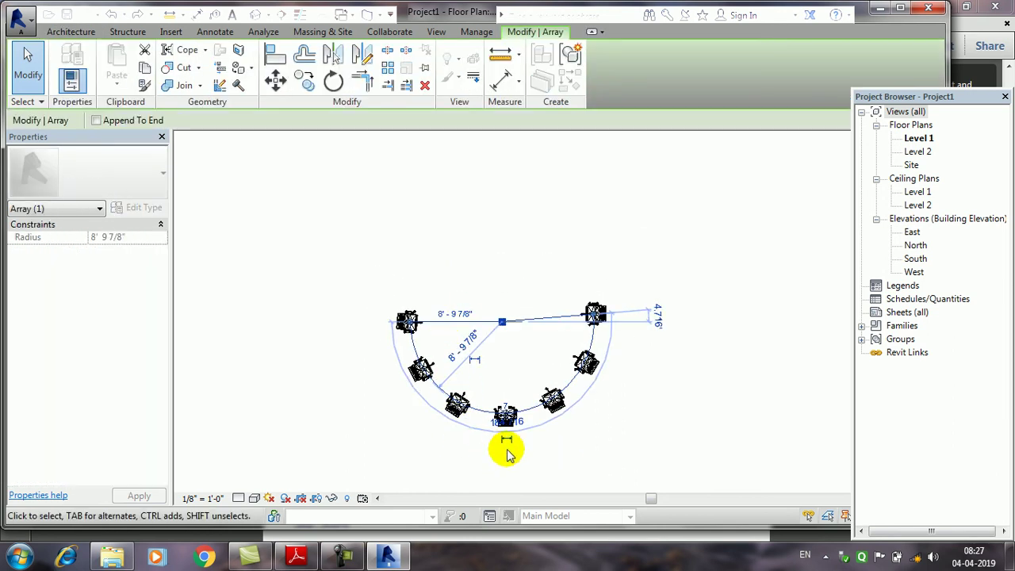
- Enlarge the array radius to 9'-6" and set the array angle to 350°
left_click_drag(509, 426, 516, 437)
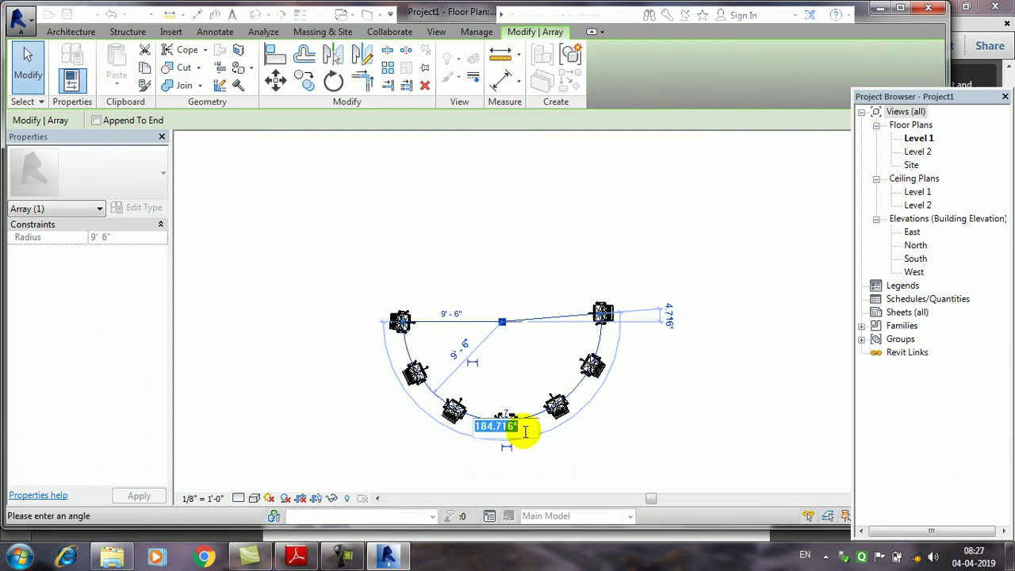
scroll(521, 432, "up", 1)
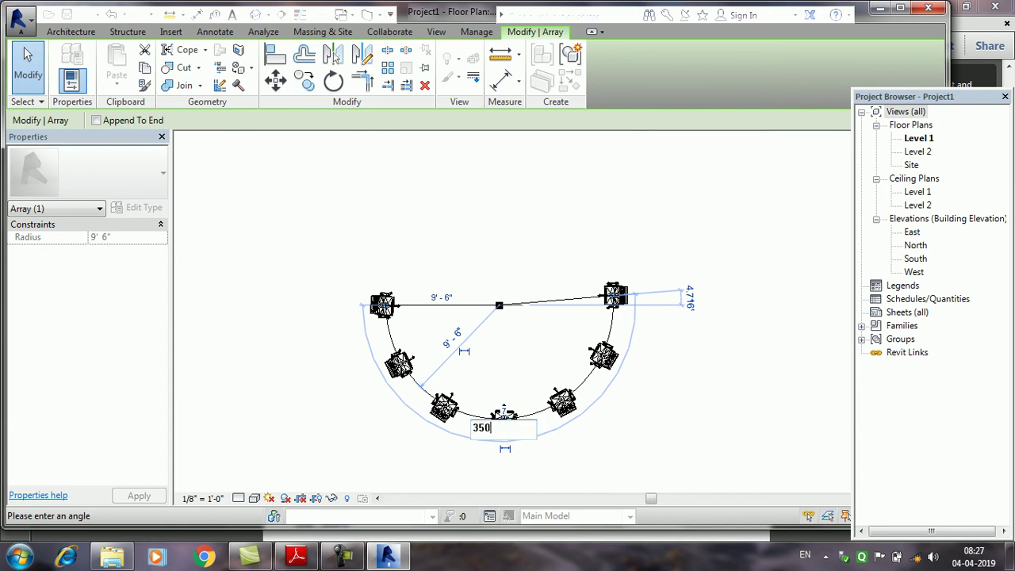
key("Return")
left_click(681, 400)
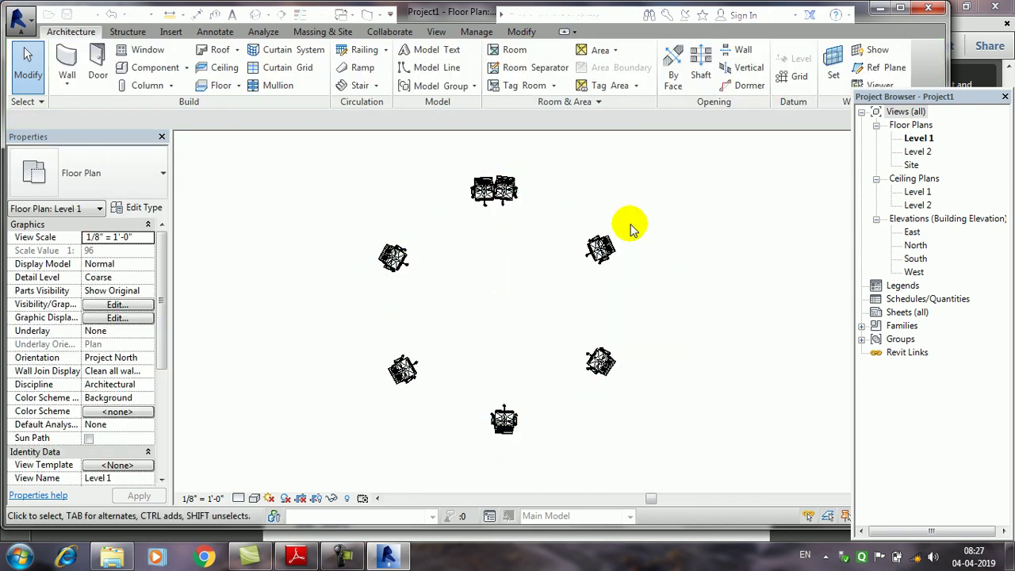
- Inspect the top and right chair groups of the nearly closed 350° ring
left_click(514, 189)
scroll(516, 188, "up", 1)
scroll(509, 185, "up", 1)
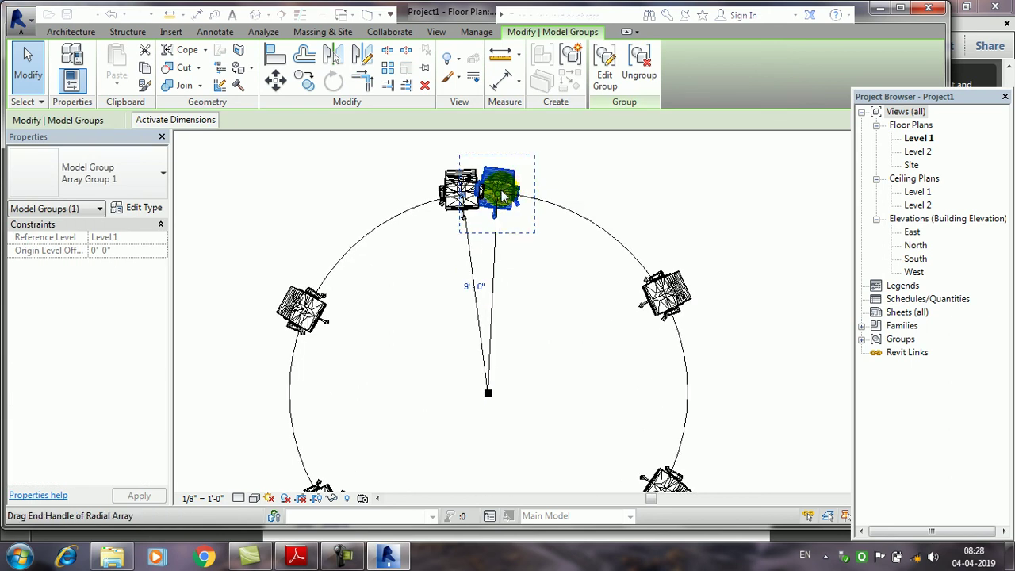
left_click(528, 297)
left_click(507, 201)
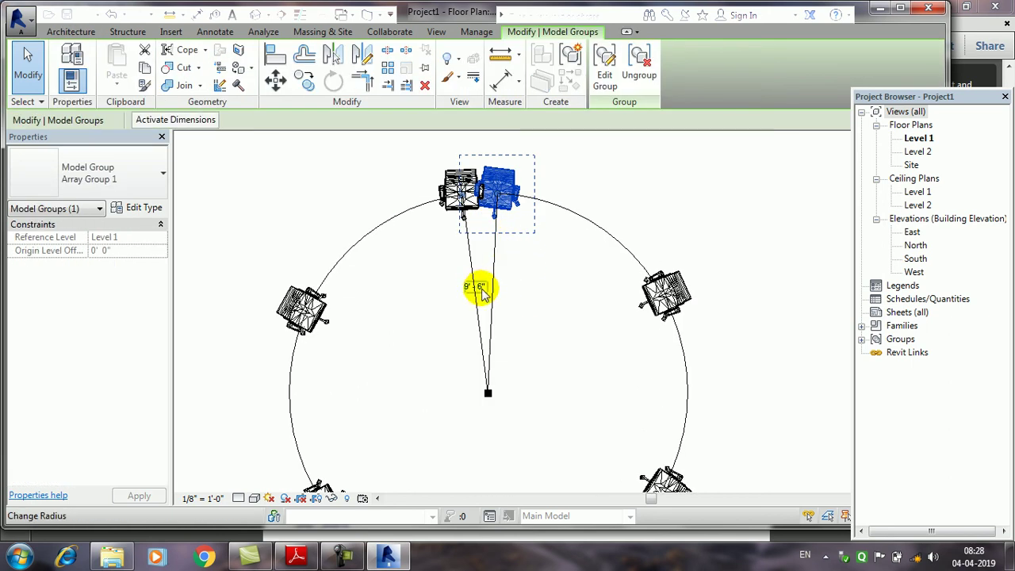
scroll(476, 288, "up", 1)
scroll(480, 277, "up", 1)
scroll(482, 246, "up", 1)
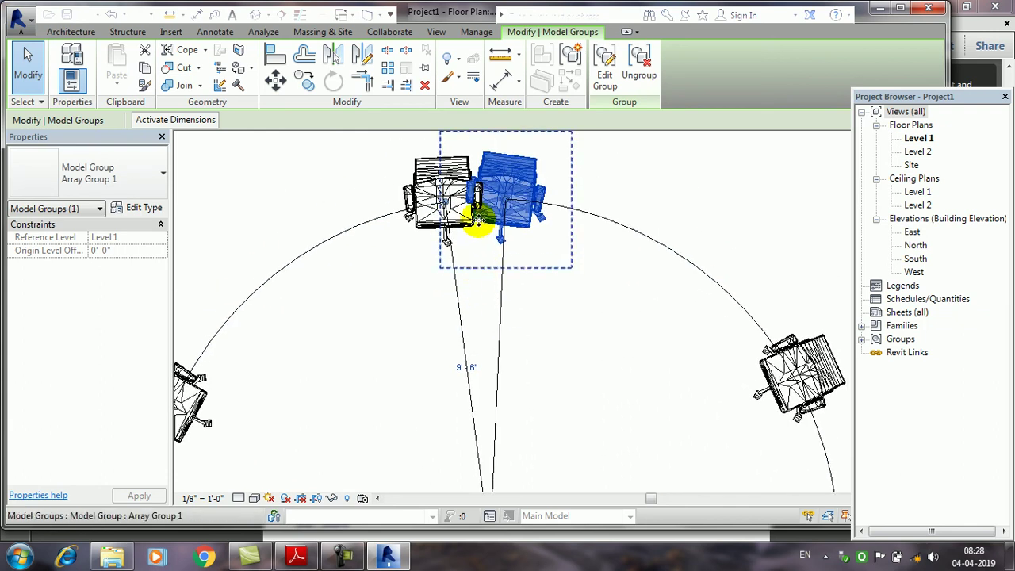
scroll(555, 293, "down", 1)
scroll(553, 315, "down", 1)
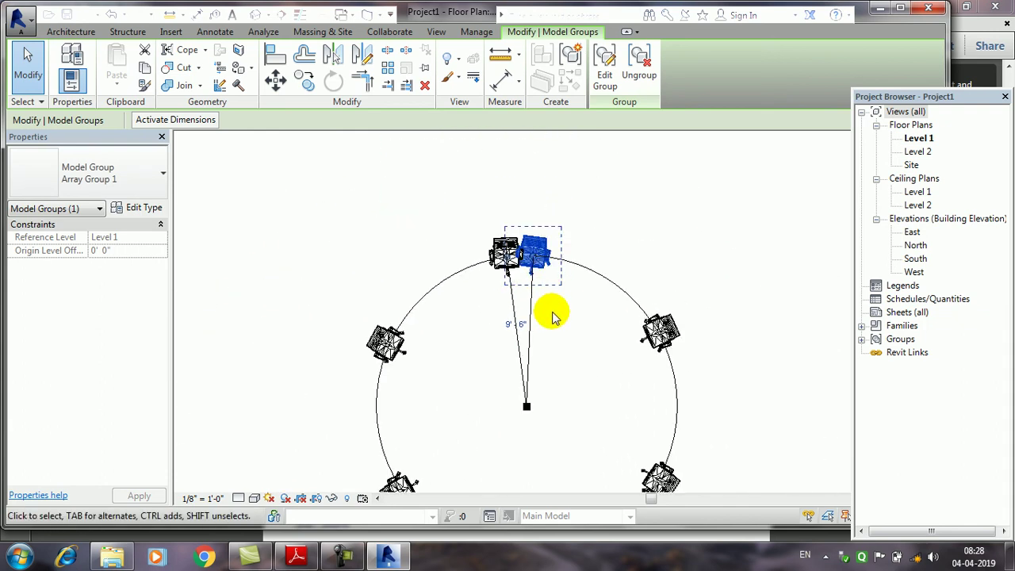
middle_click_drag(552, 316, 524, 186)
left_click(680, 214)
left_click(638, 342)
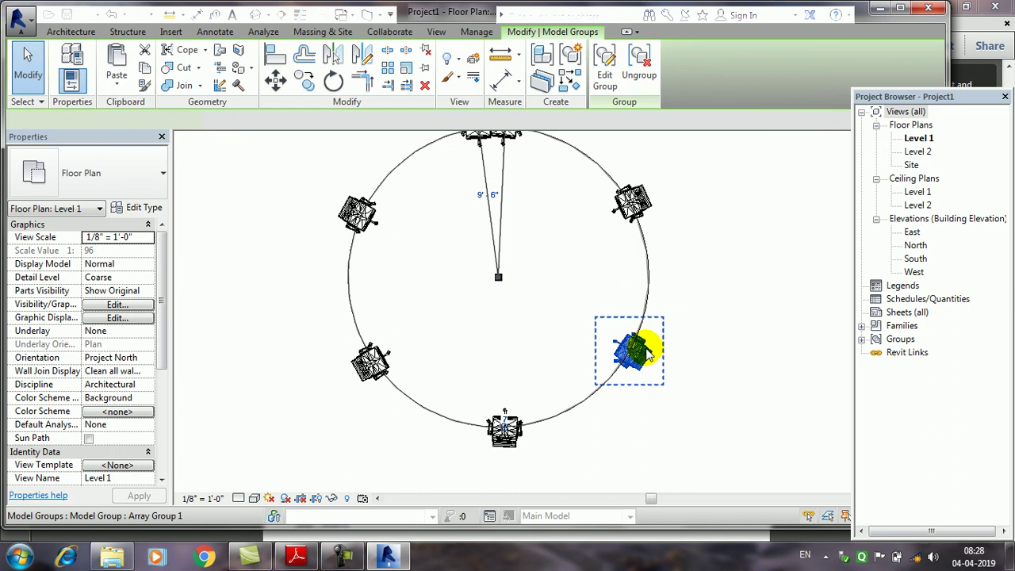
left_click(724, 376)
- In the 3D view, ungroup the overlapping chair array and remove the extra chair
left_click(258, 15)
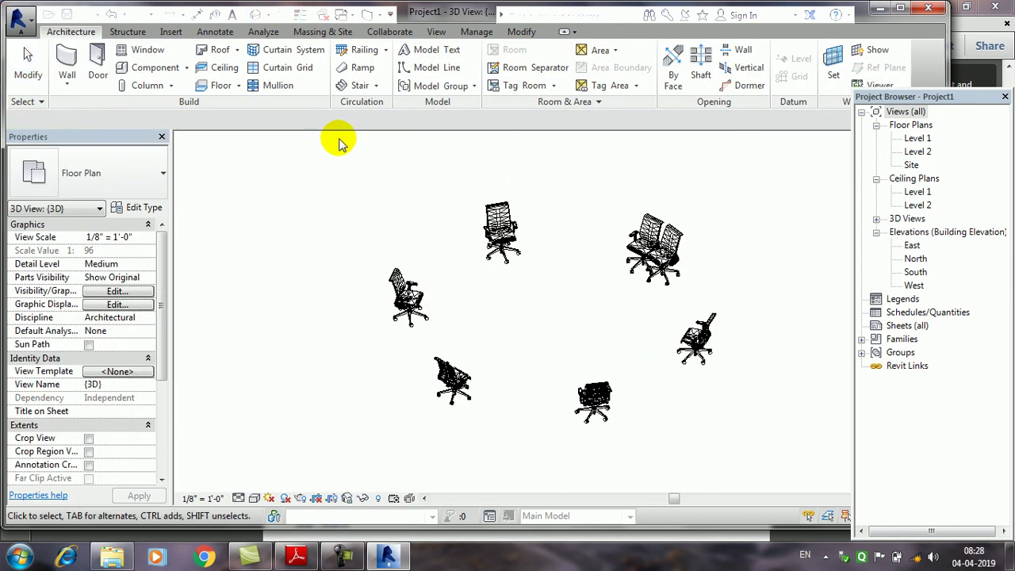
left_click(677, 260)
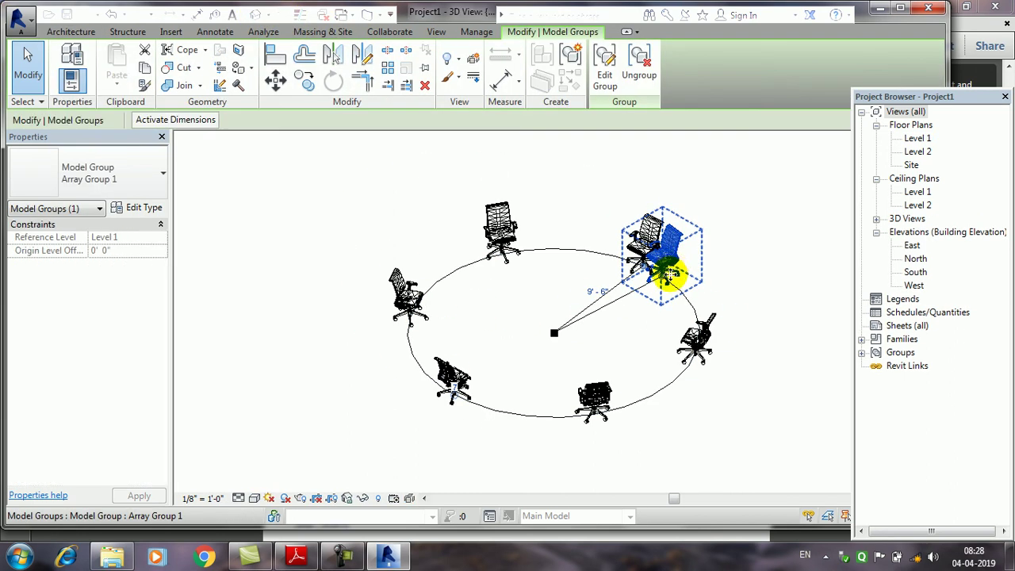
left_click(639, 68)
left_click(672, 273)
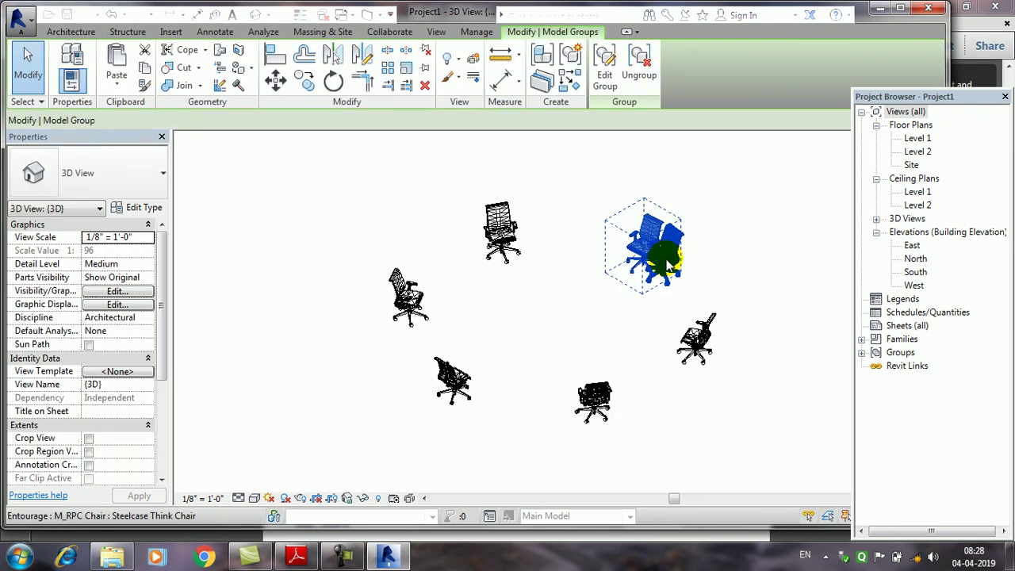
key("Escape")
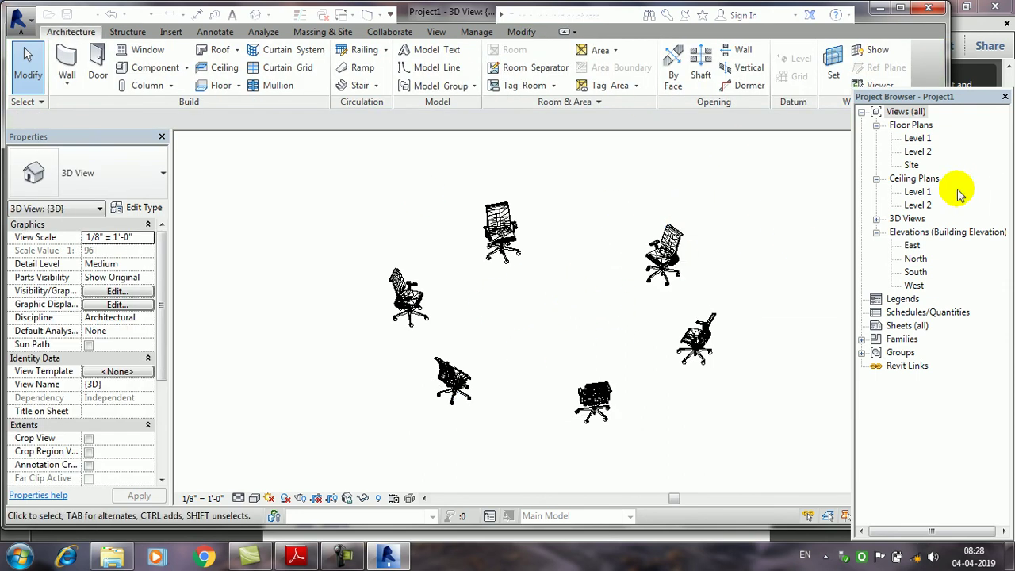
- Dock the project browser, maximize Revit, and close the 3D view to return to Level 1
left_click_drag(946, 108, 943, 194)
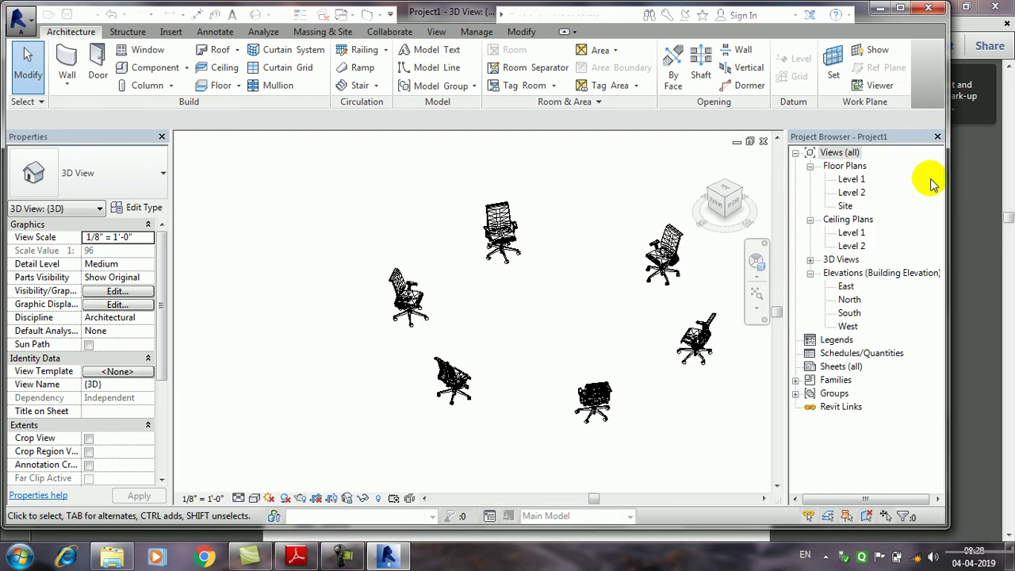
left_click(901, 10)
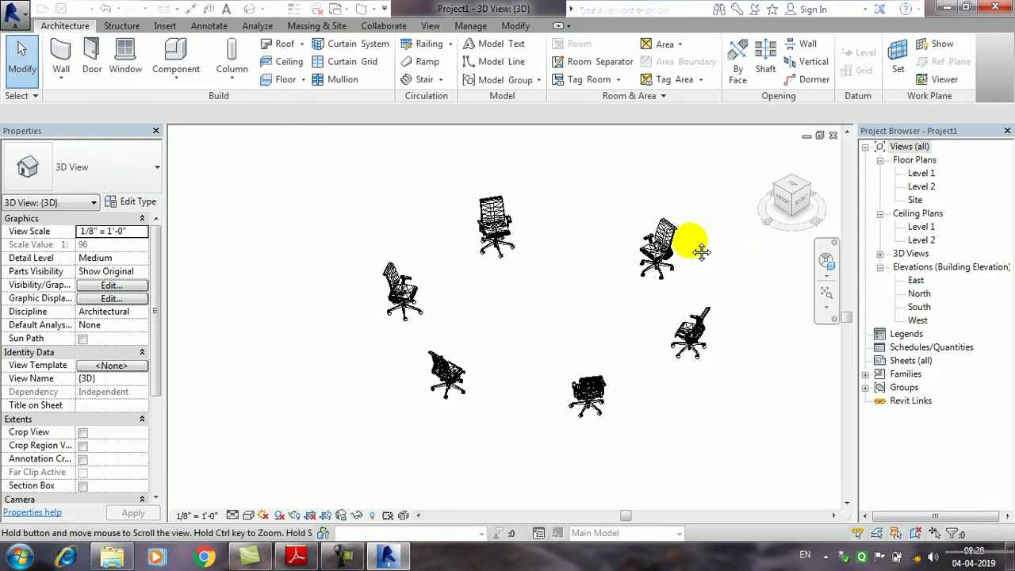
left_click(834, 135)
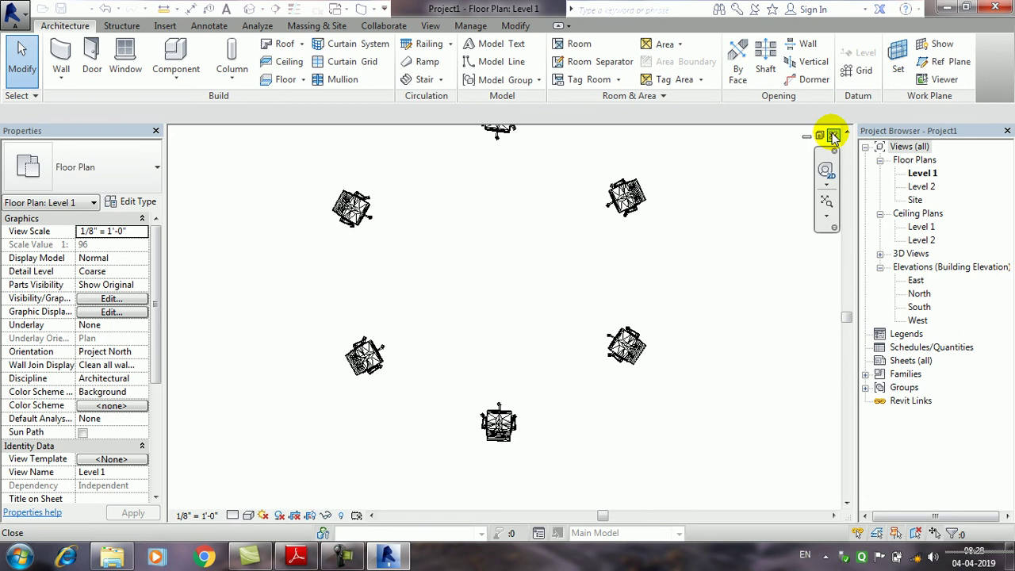
middle_click_drag(579, 196, 526, 265)
left_click(474, 181)
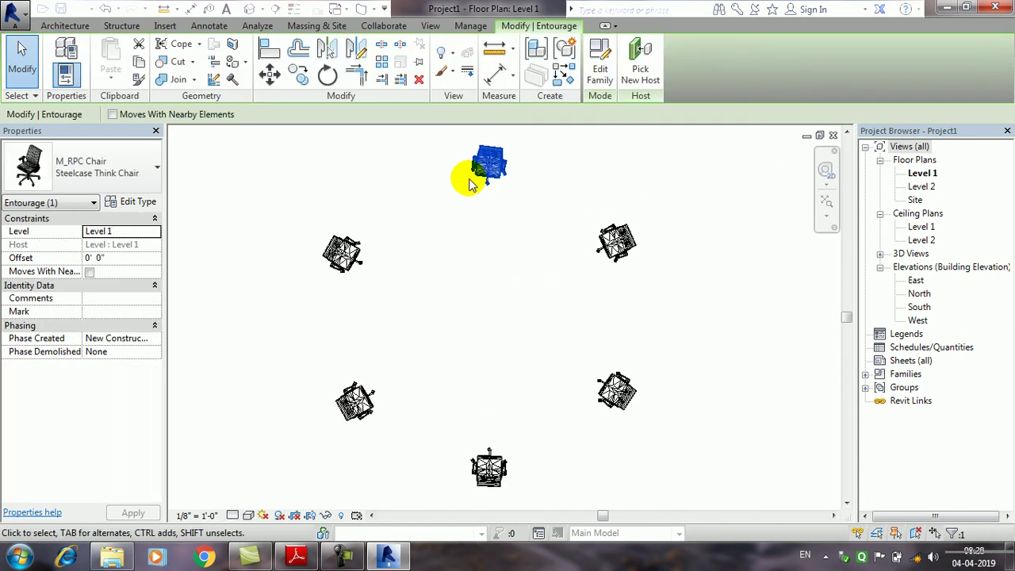
left_click(389, 198)
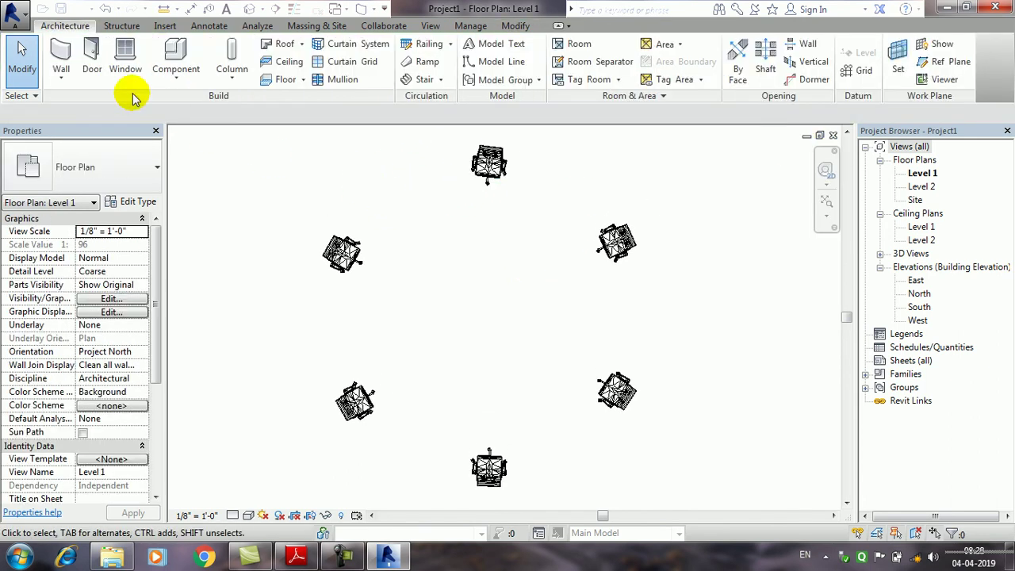
- Draw a 4'-6" architectural wall inside the chair circle and select it
left_click(61, 80)
left_click(95, 104)
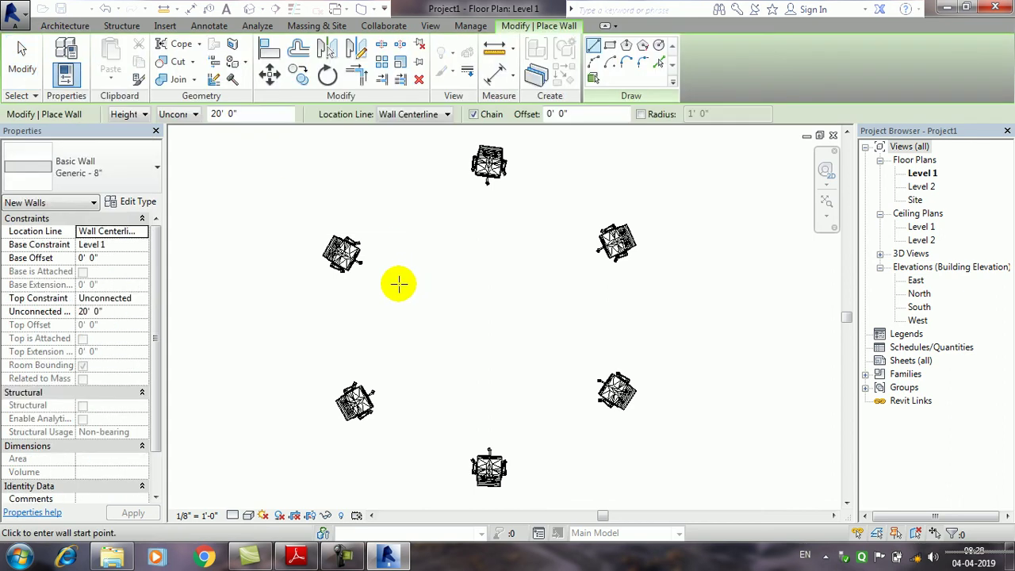
left_click(398, 283)
left_click(22, 64)
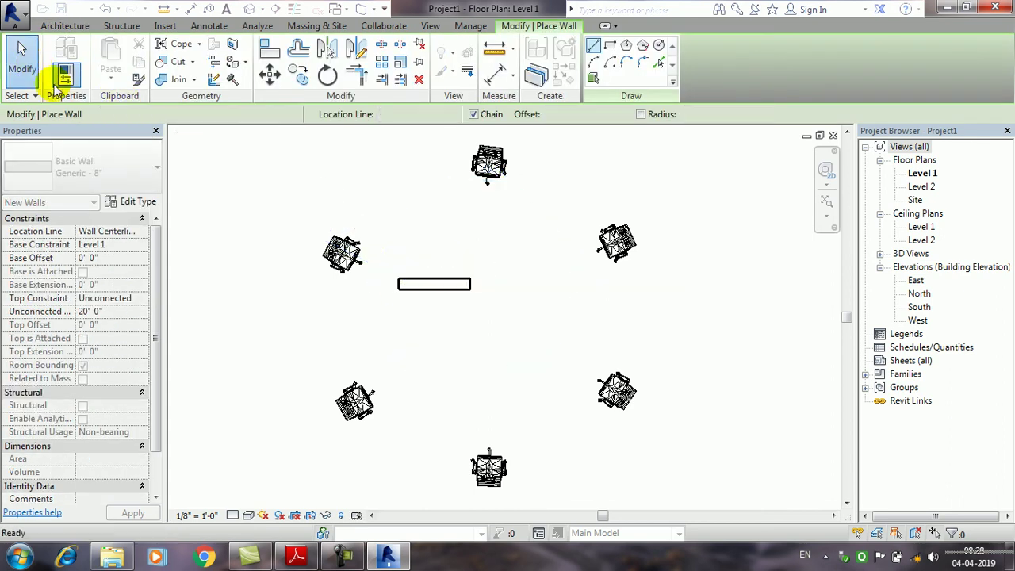
left_click(438, 282)
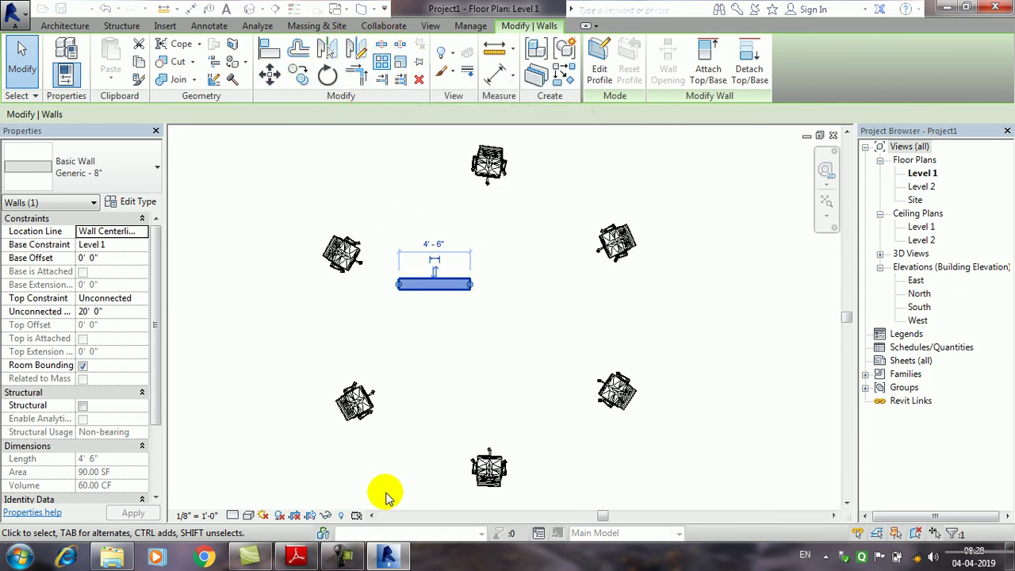
- Switch to REVIT THE 8.pdf in Adobe Reader at page 25 on pinning and unpinning
left_click(343, 555)
left_click(296, 555)
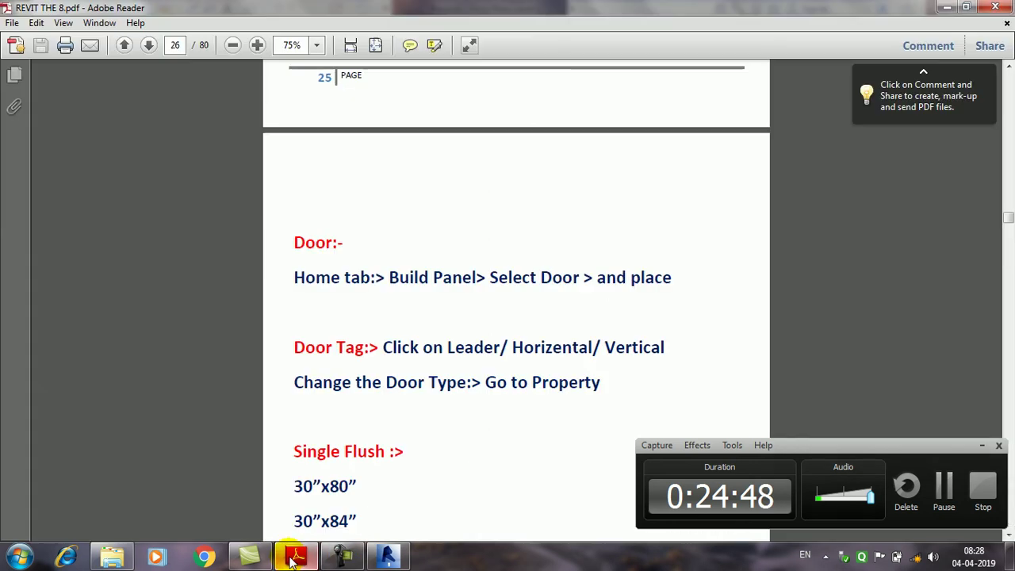
scroll(429, 325, "up", 4)
scroll(429, 322, "up", 1)
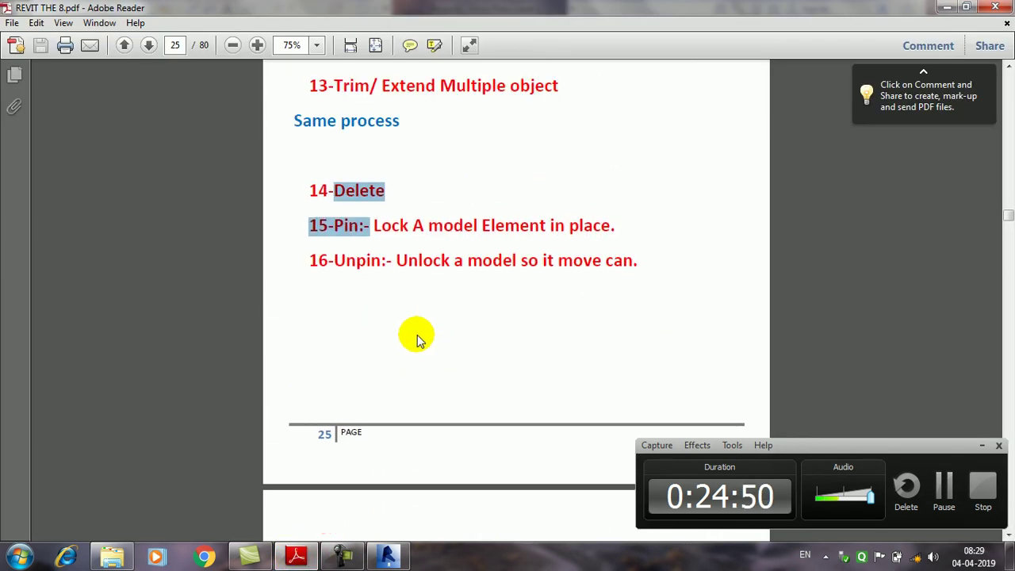